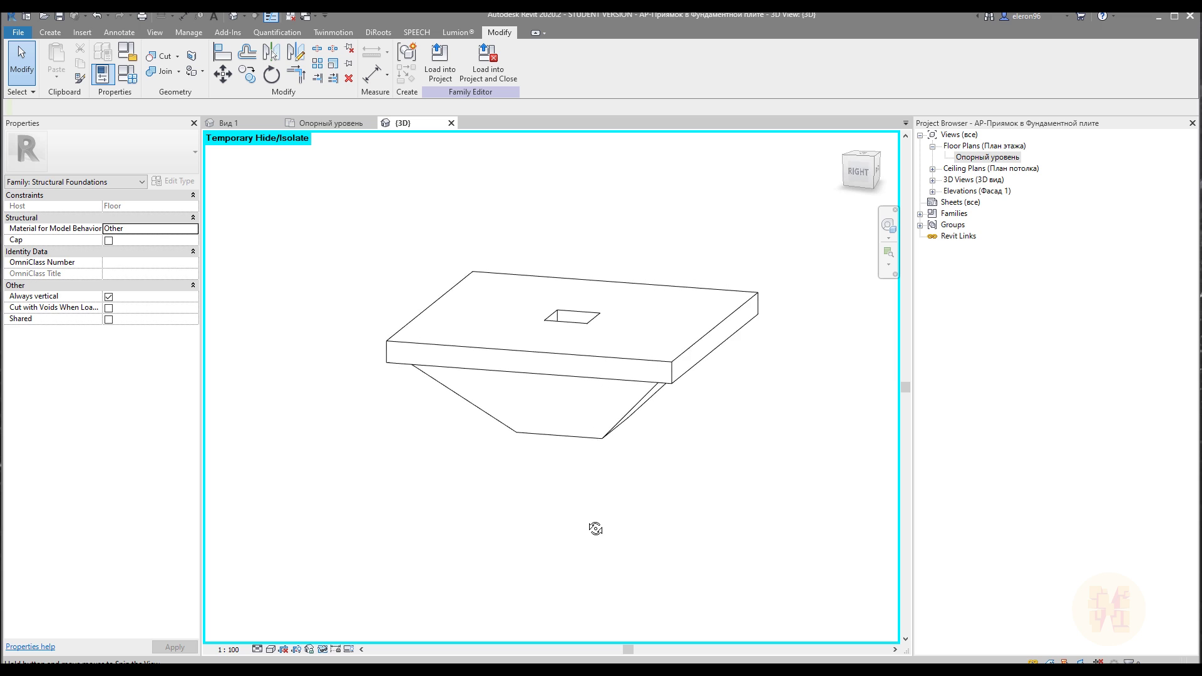
Examine the tapered blend beneath the slab in the finished pit family
left_click(583, 436)
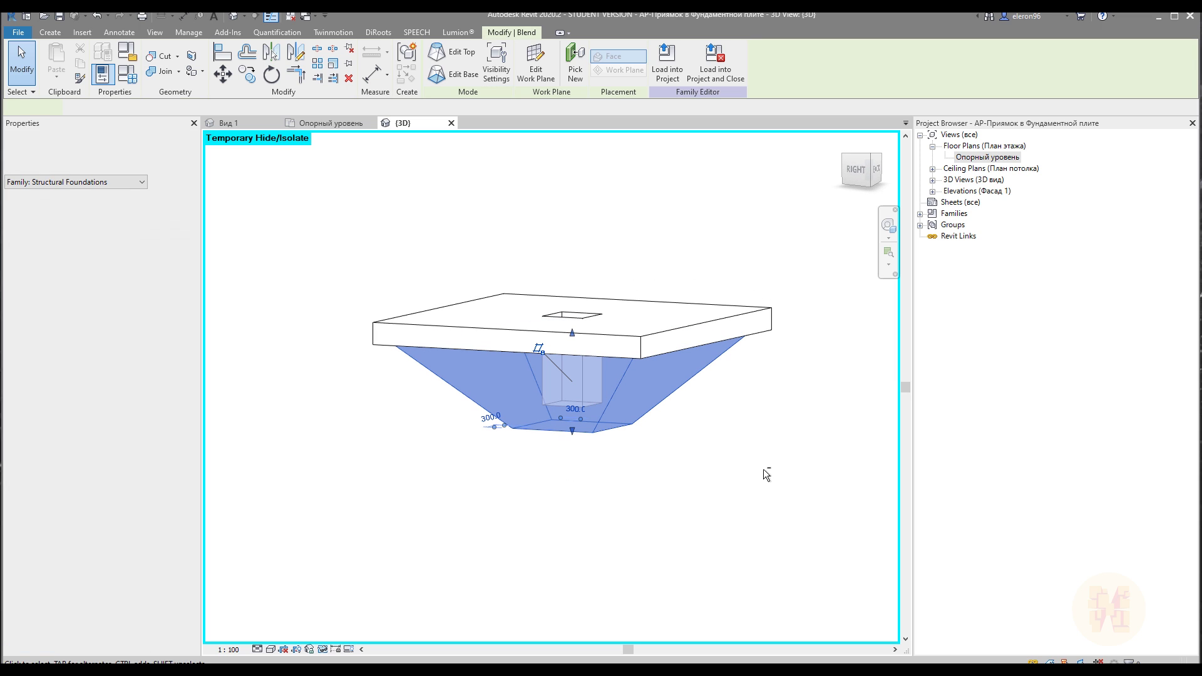
middle_click_drag(788, 472, 827, 445, "shift")
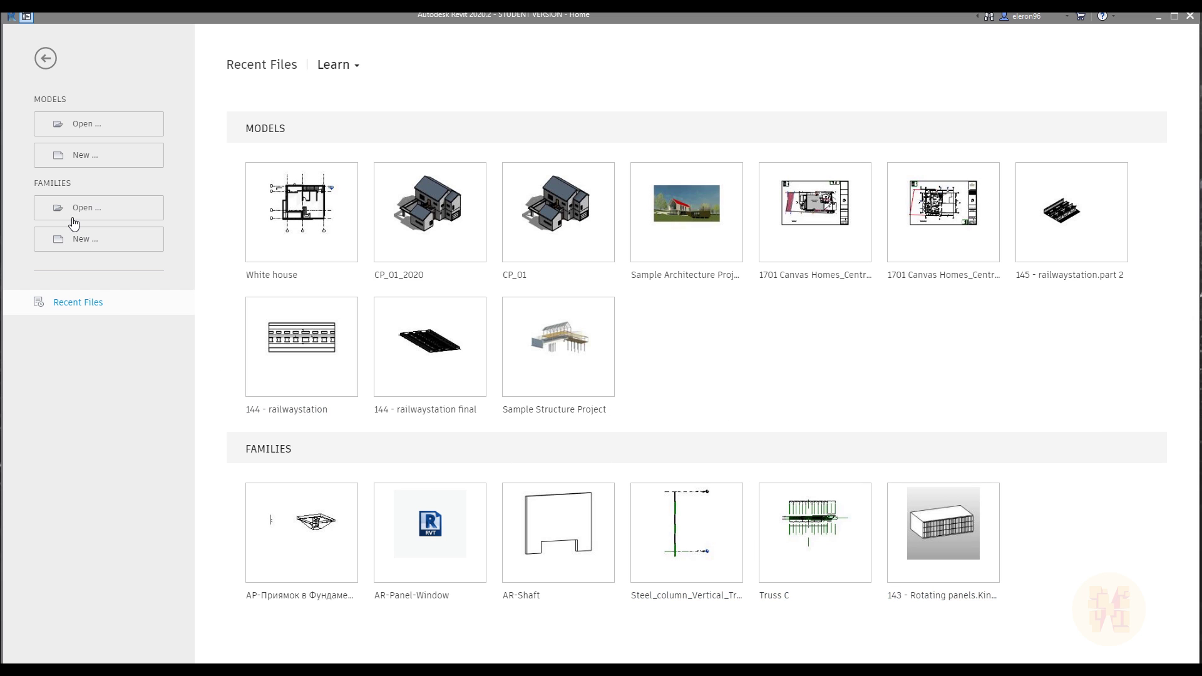
Create a new family from the Metric Generic Model floor based template
left_click(76, 236)
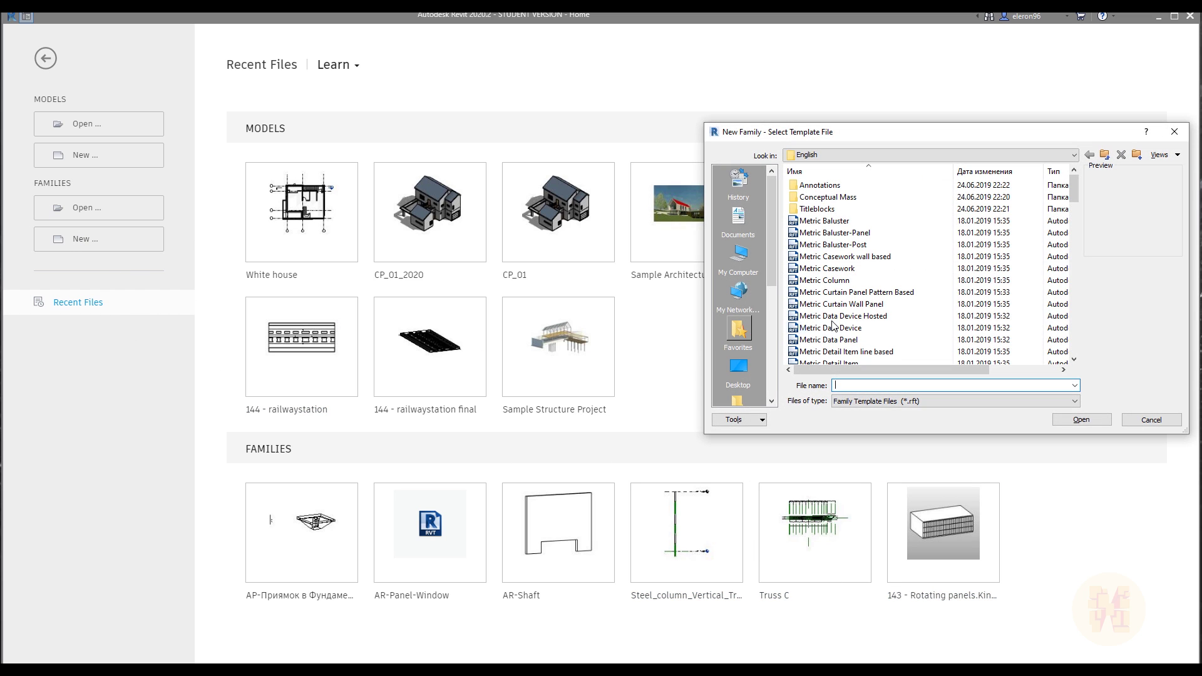
left_click_drag(1072, 199, 1086, 242)
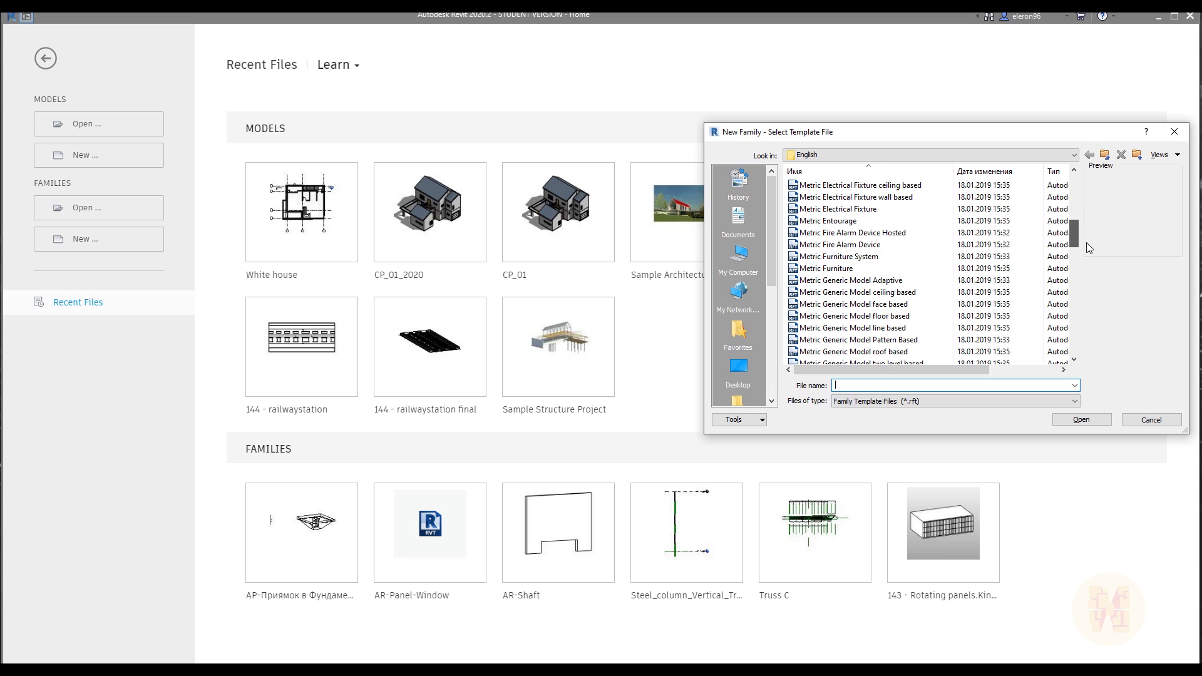
scroll(914, 250, "down", 2)
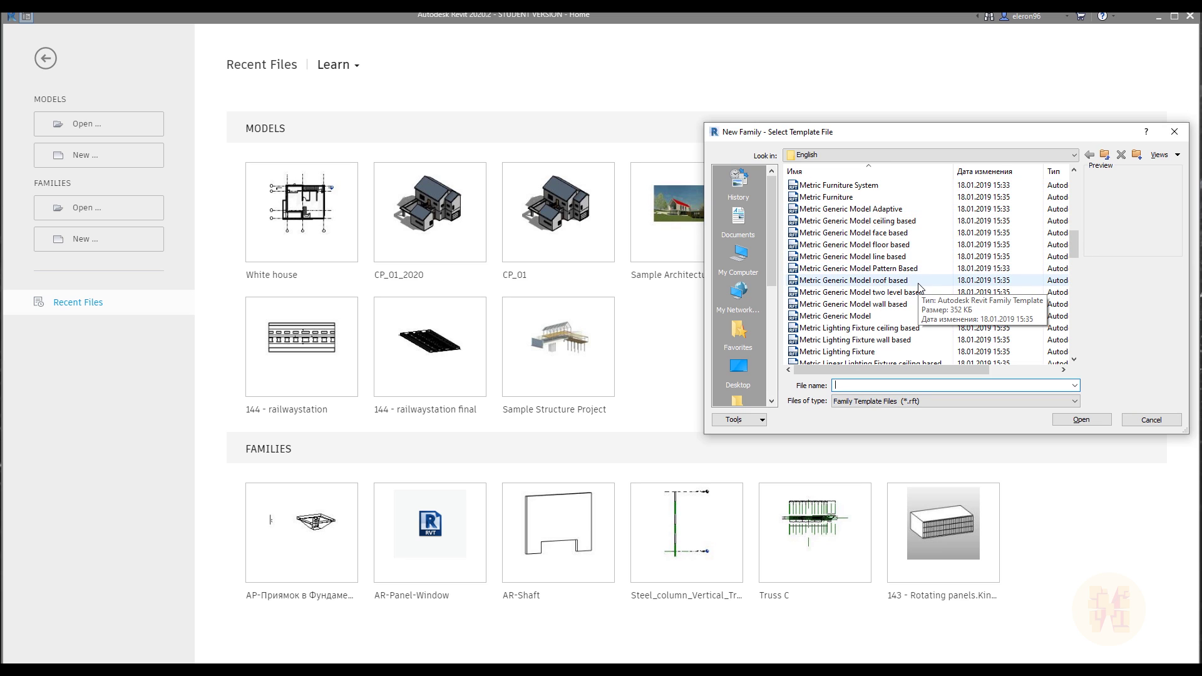
left_click(908, 245)
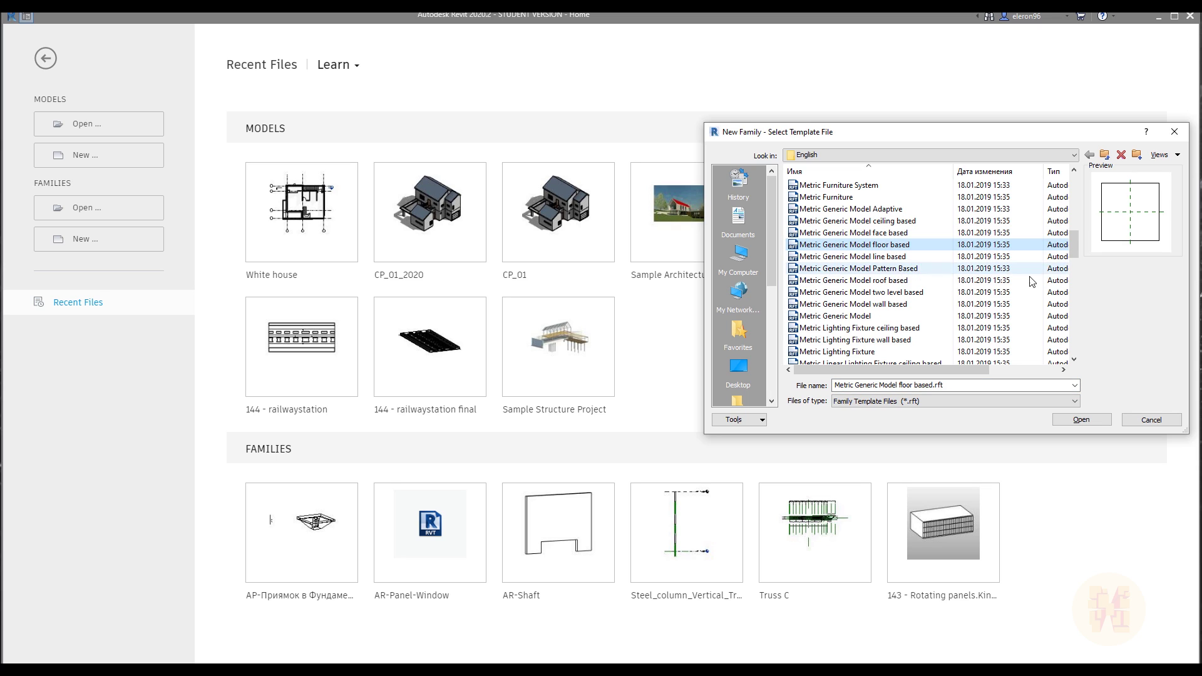
left_click(1103, 420)
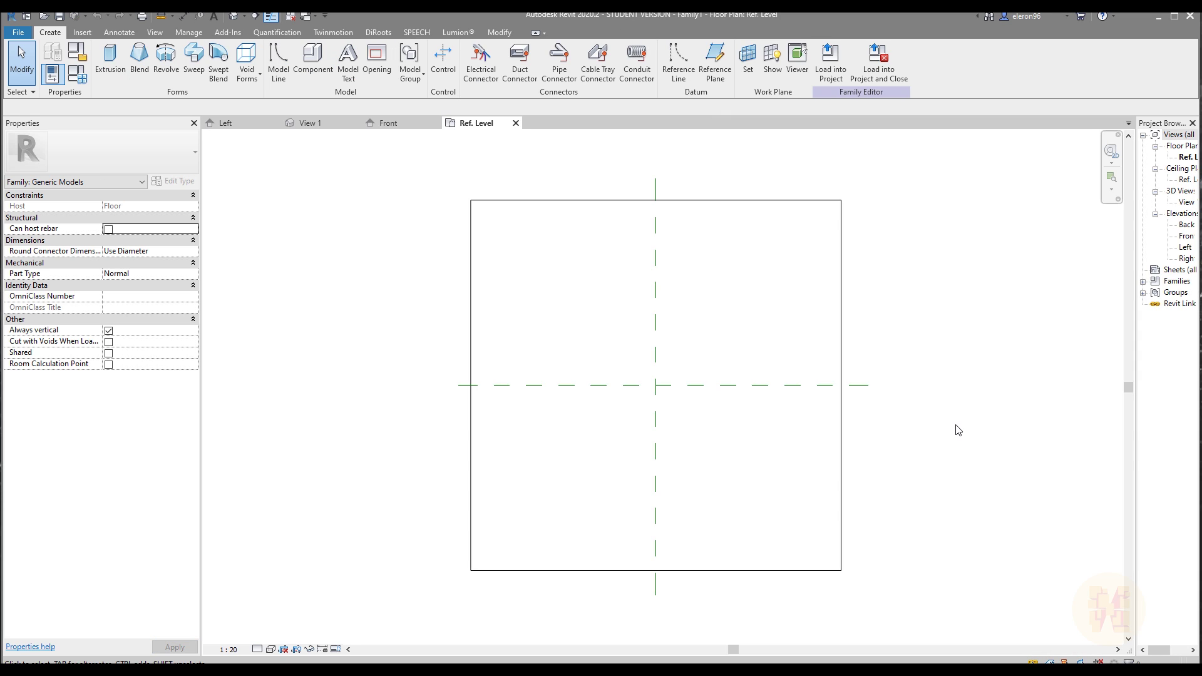
Draw a vertical reference plane about 1777 mm right of the centre and a horizontal one about 1859 mm above it
middle_click_drag(956, 429, 919, 412)
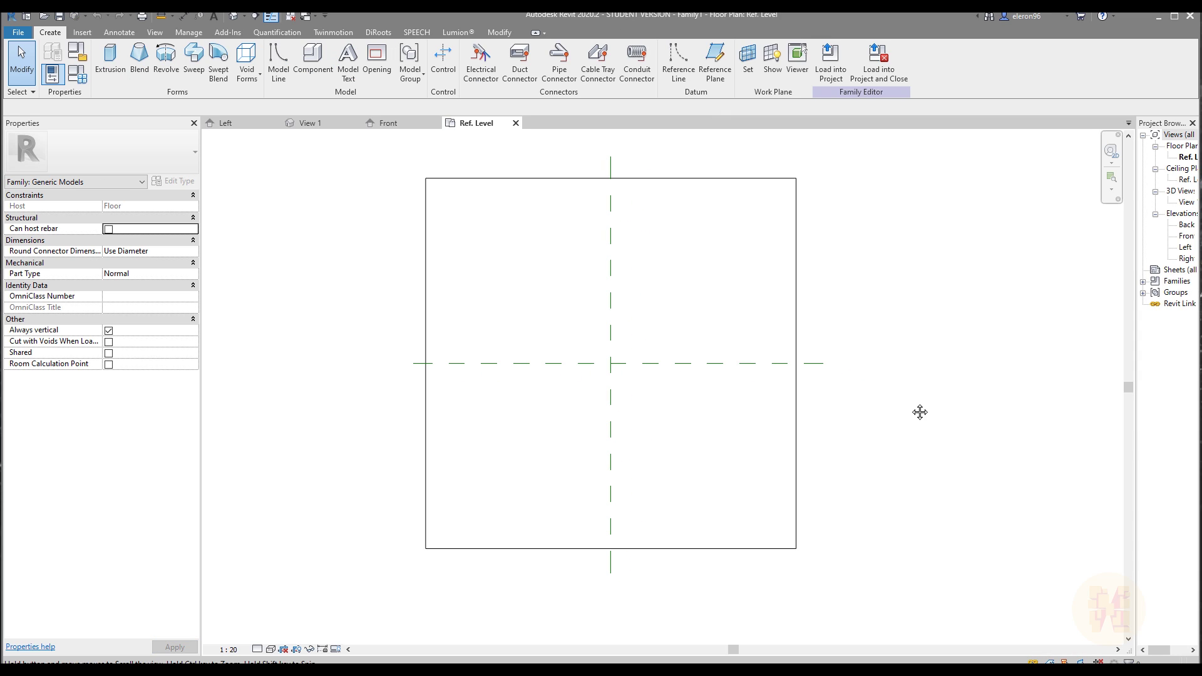
middle_click_drag(748, 418, 706, 425)
middle_click_drag(759, 478, 773, 496)
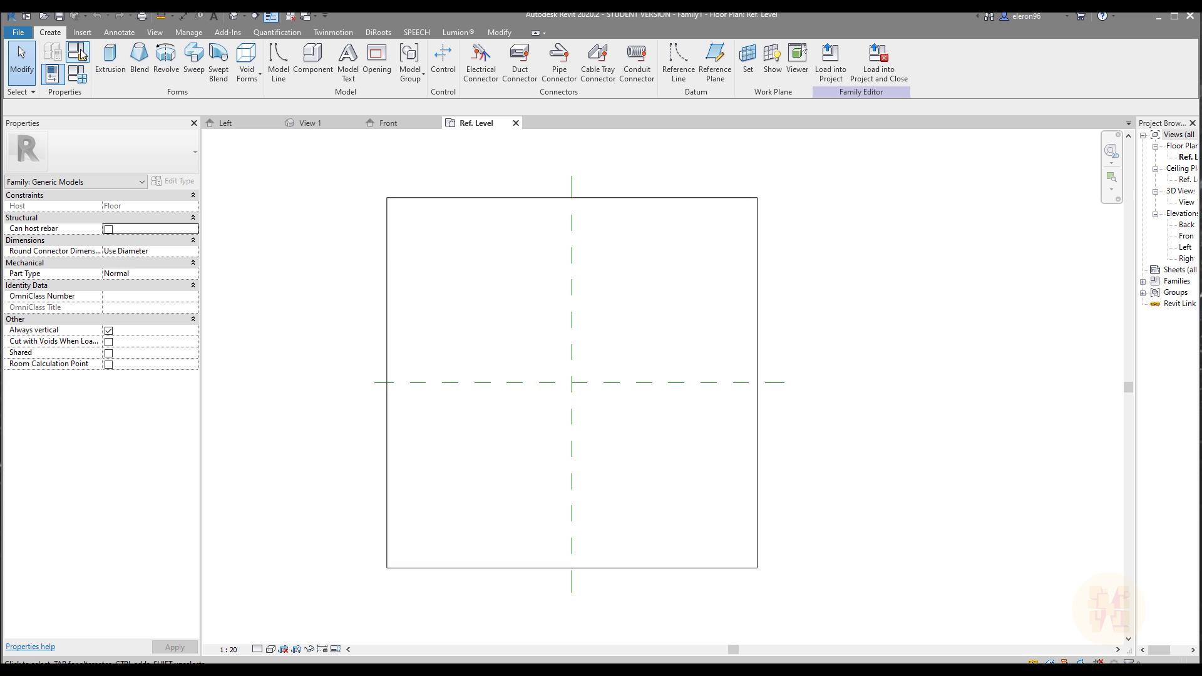
left_click(714, 61)
middle_click_drag(665, 348, 676, 345)
scroll(653, 292, "down", 2)
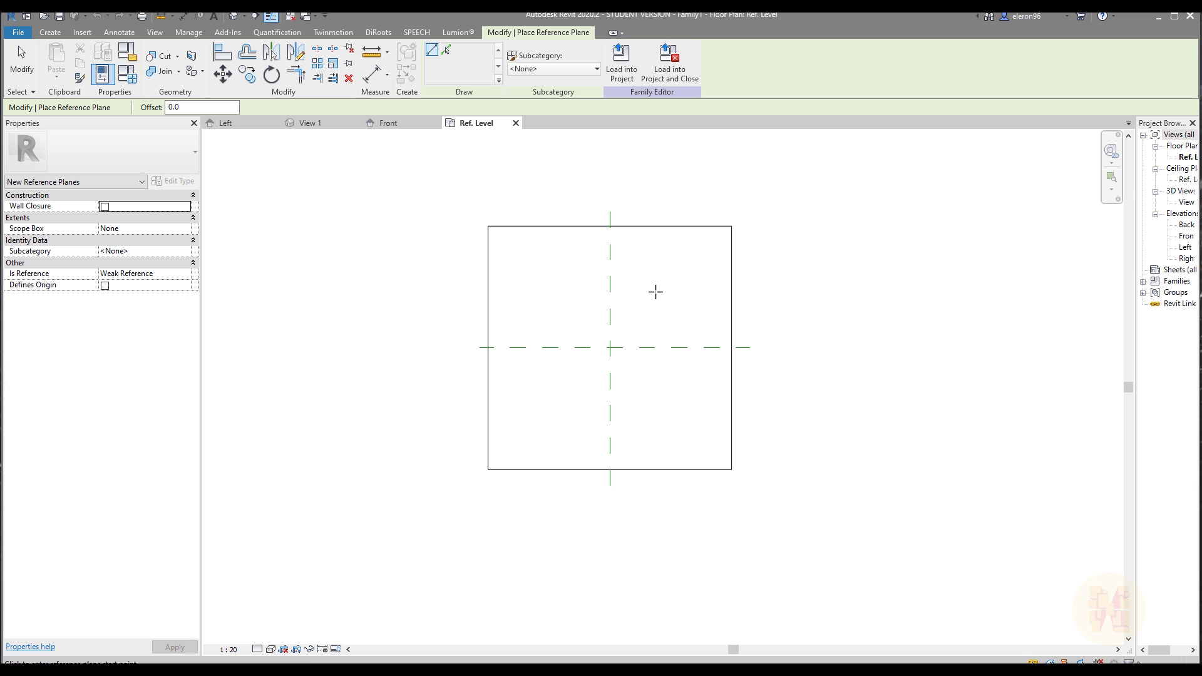
left_click(718, 199)
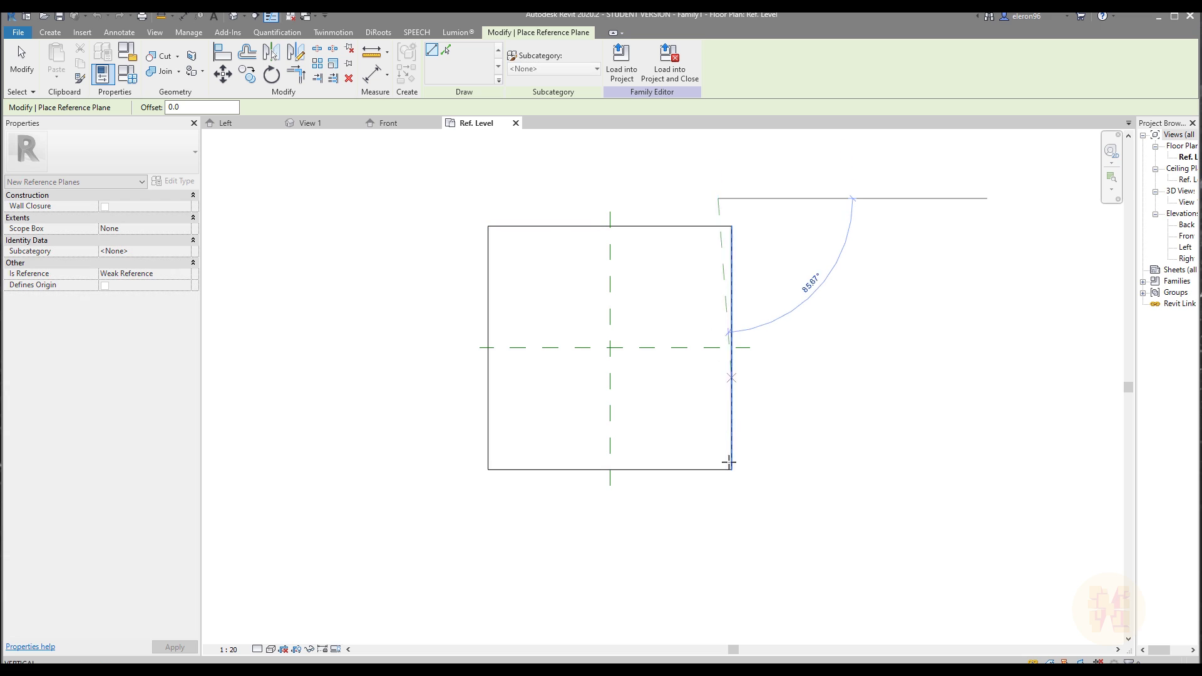
left_click(718, 521)
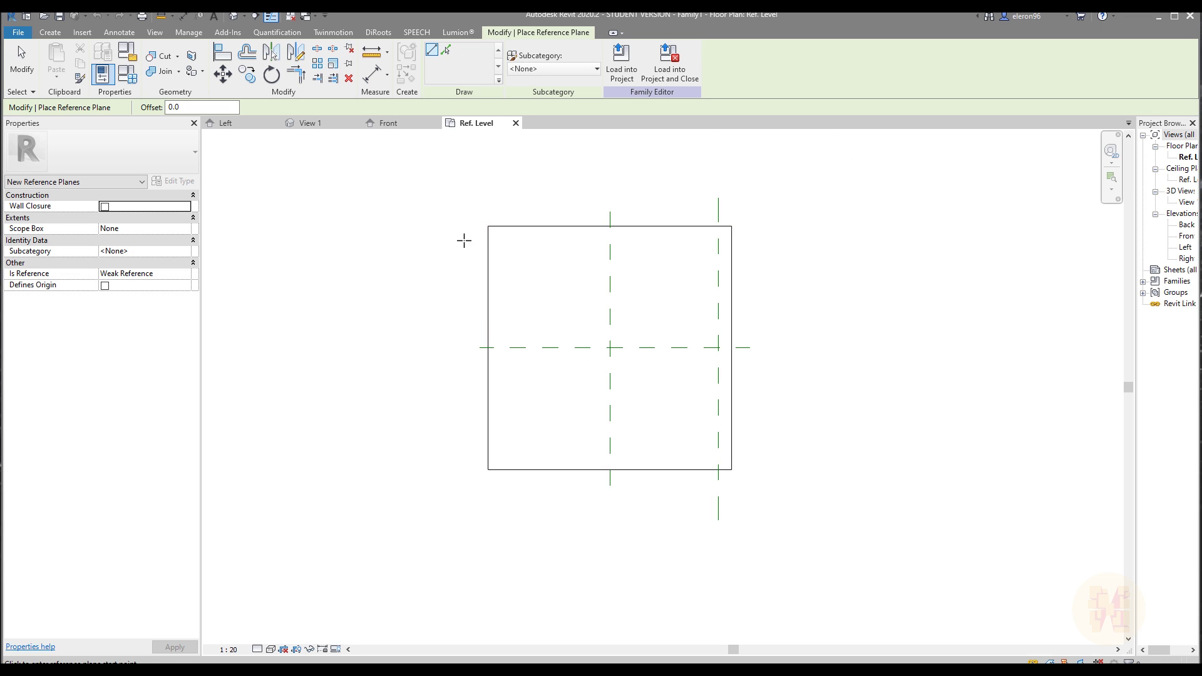
left_click(454, 234)
left_click(769, 235)
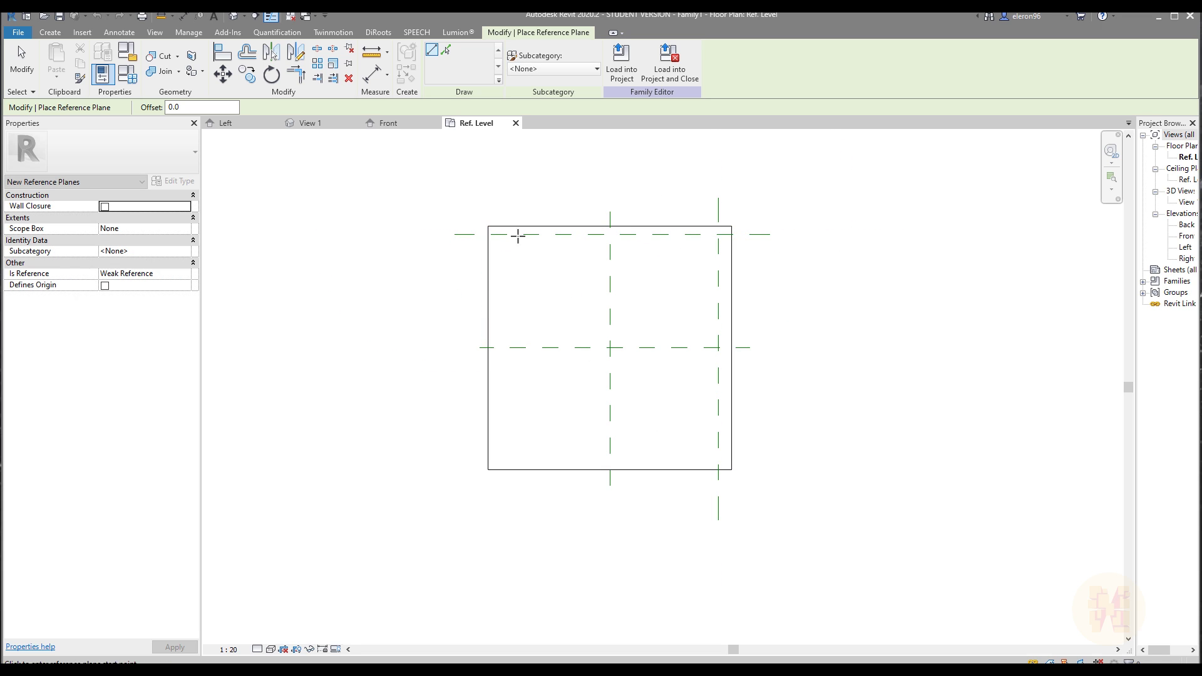
Draw a vertical reference plane about 1823 mm left of the centre and a horizontal one about 2273 mm below it
left_click(499, 198)
left_click(495, 504)
left_click(455, 486)
left_click(793, 485)
key("Escape")
key("Escape")
Extend the left vertical plane's lower end level with the right one's, and lengthen the lower horizontal plane to the left
scroll(596, 527, "up", 2)
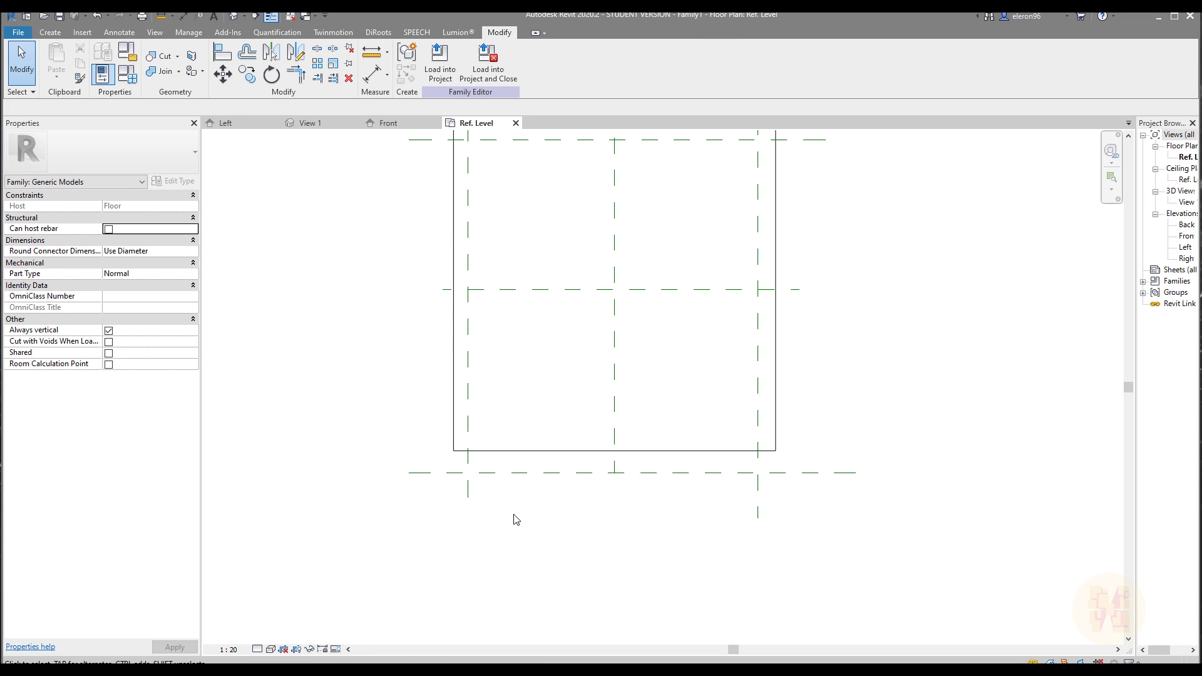
left_click(466, 495)
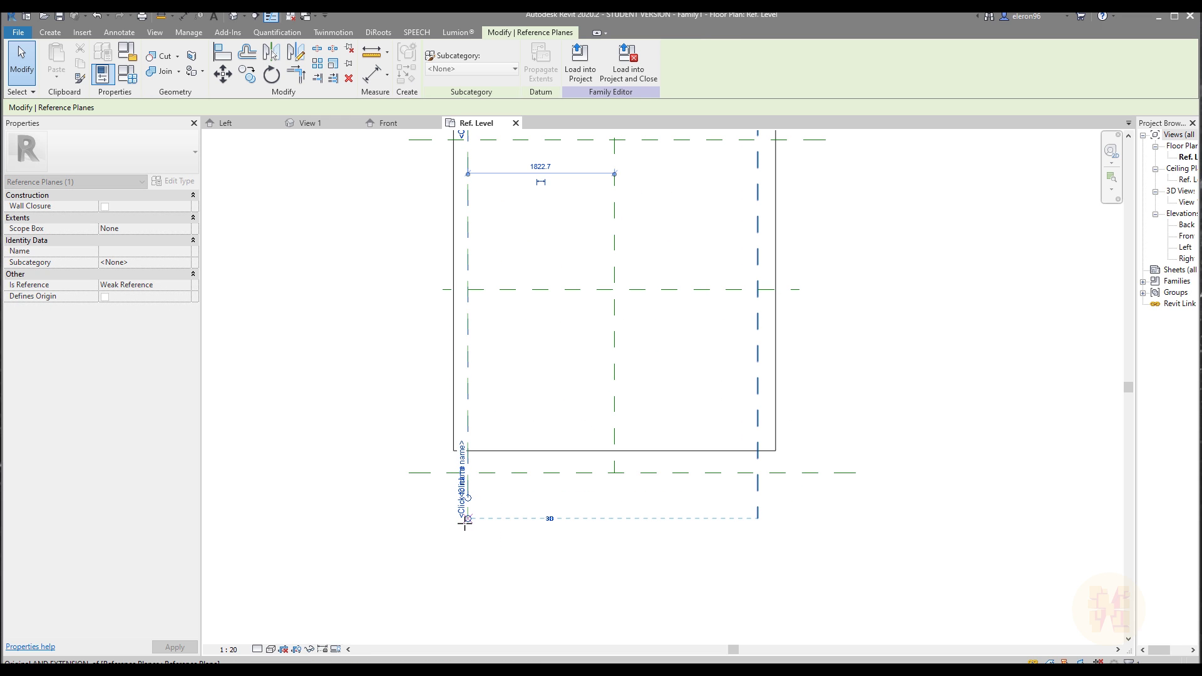
left_click(851, 473)
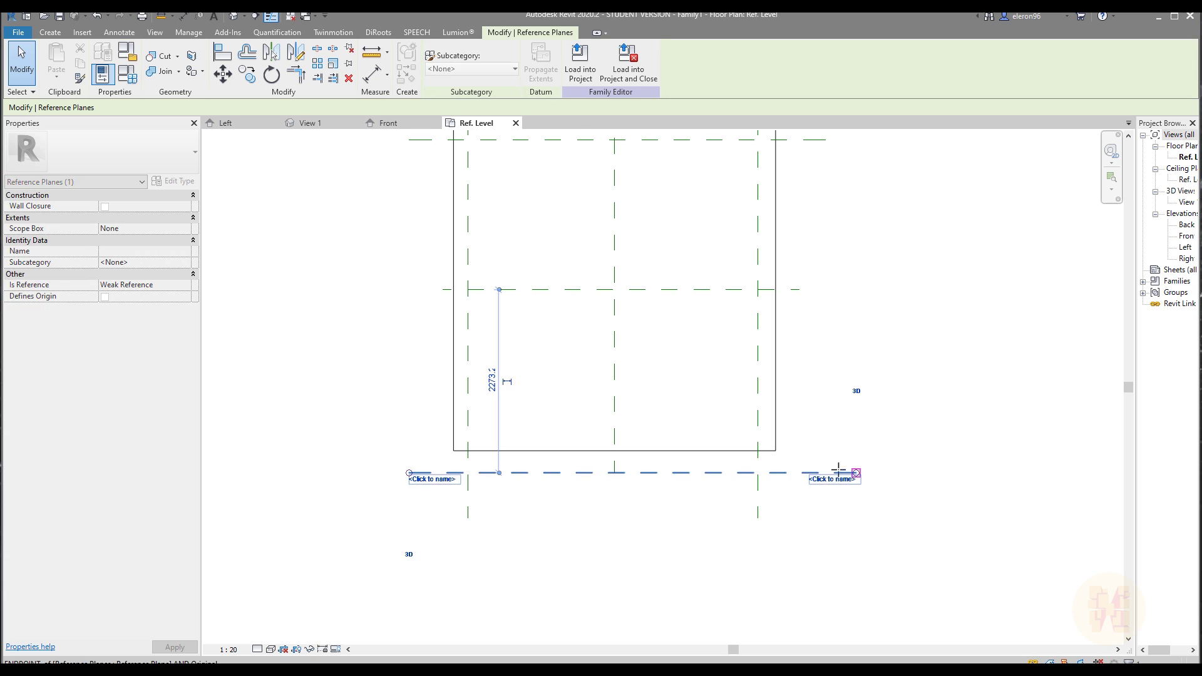
left_click(435, 496)
left_click(415, 475)
left_click_drag(409, 473, 384, 472)
left_click(424, 537)
Align both ends of the upper horizontal reference plane with the ends of the lower horizontal plane
scroll(510, 491, "down", 2)
middle_click_drag(536, 275, 539, 384)
scroll(430, 344, "up", 2)
left_click(432, 337)
scroll(438, 341, "down", 2)
left_click_drag(432, 335, 414, 335)
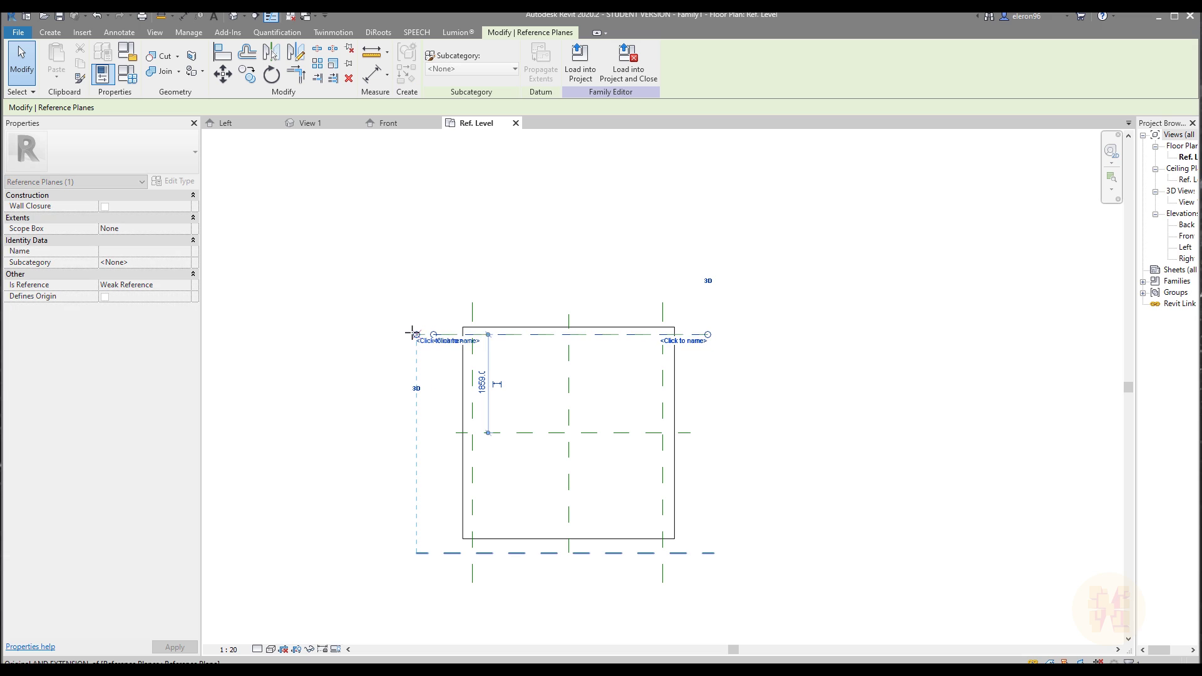
left_click(807, 358)
left_click(711, 341)
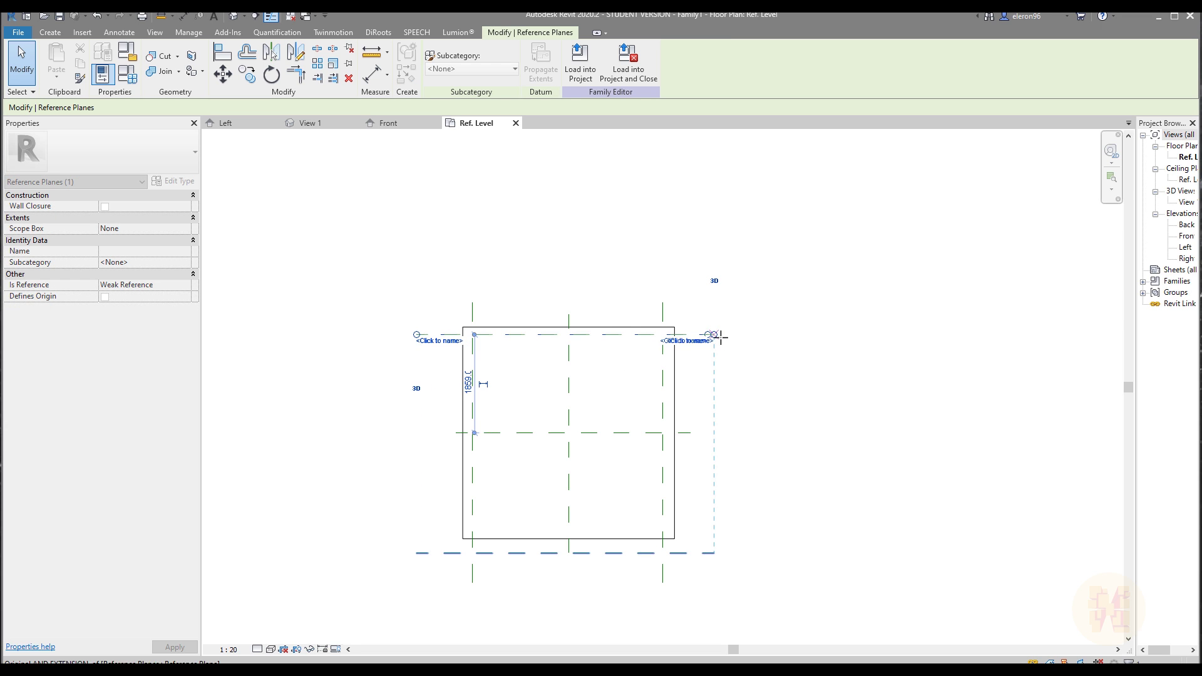
left_click(778, 344)
Extend the upper ends of both outer vertical reference planes to the same height above the floor outline
left_click(659, 320)
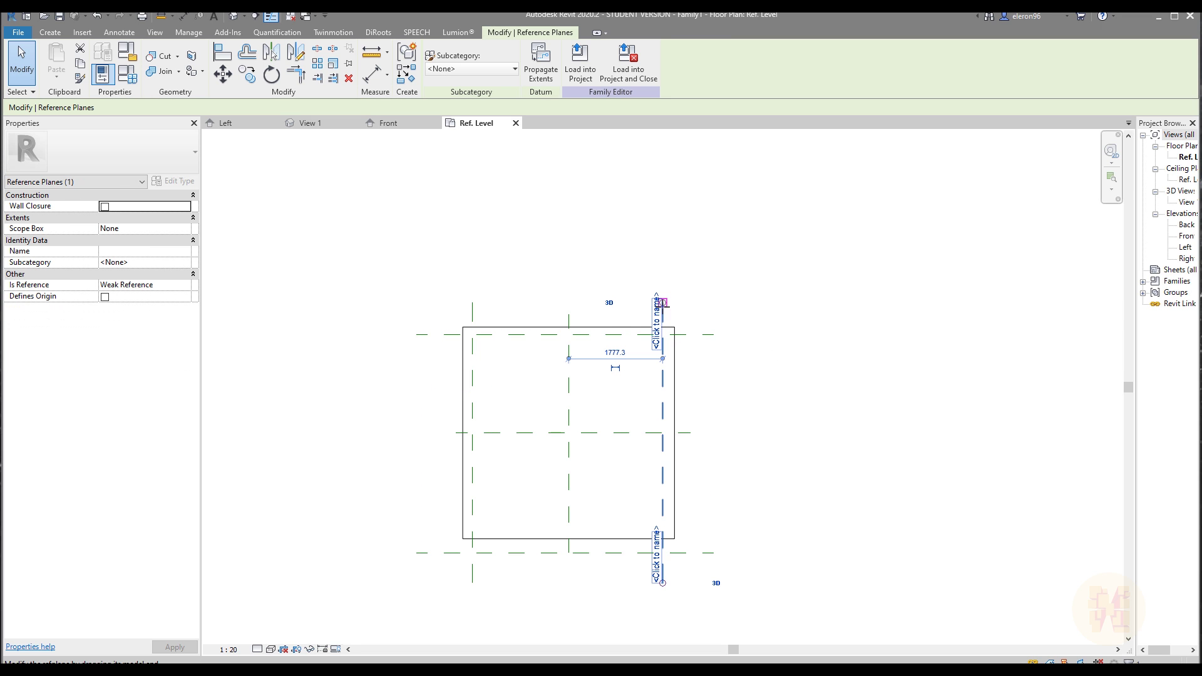
left_click_drag(662, 303, 662, 283)
key("Escape")
left_click(472, 313)
left_click_drag(472, 303, 472, 283)
left_click(851, 303)
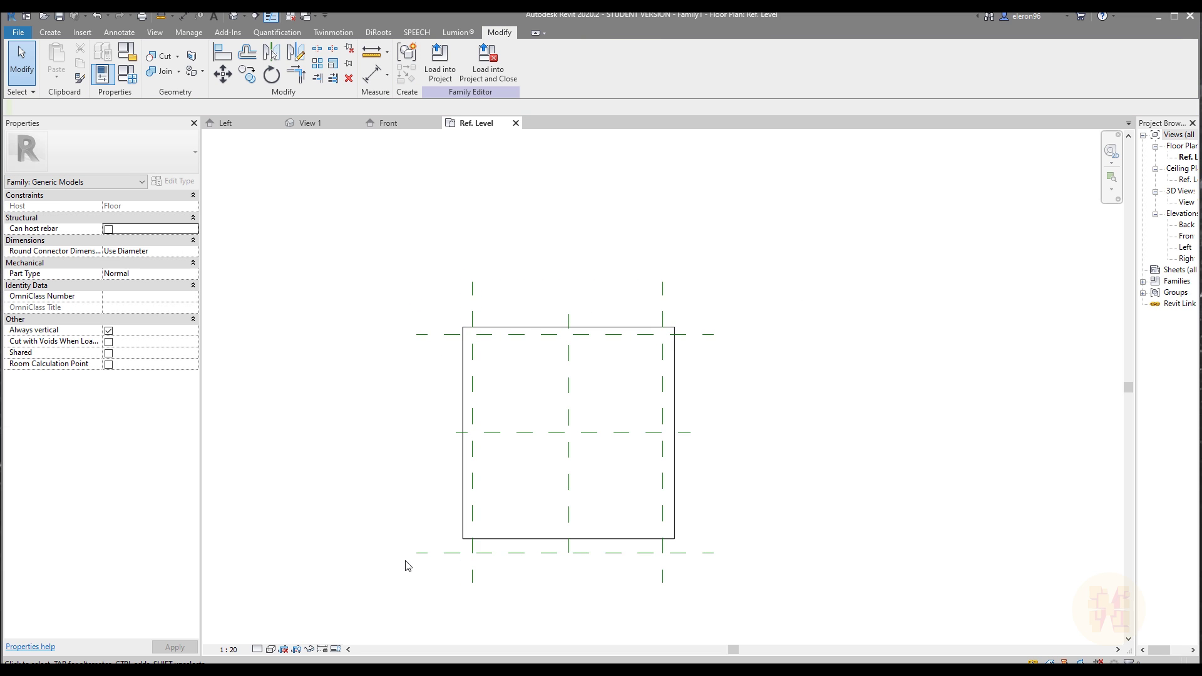
Dimension the lower, centre and upper horizontal reference planes in one chain and constrain the spacing as equal
middle_click_drag(732, 465, 745, 461)
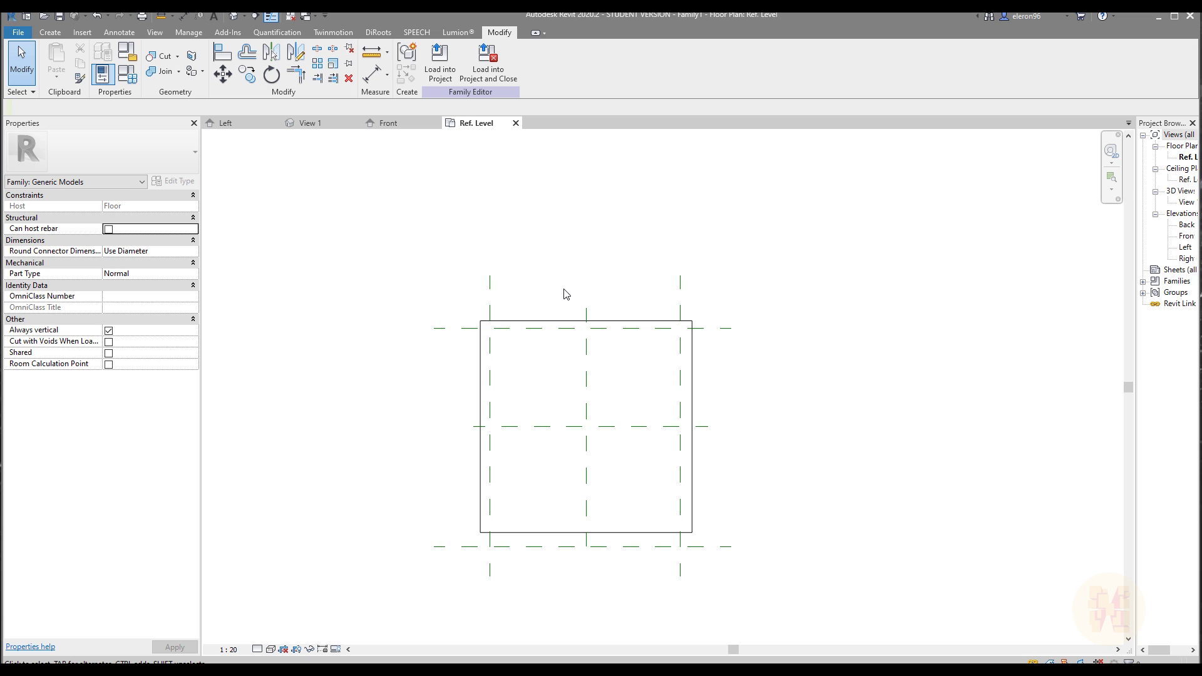
key("d")
key("i")
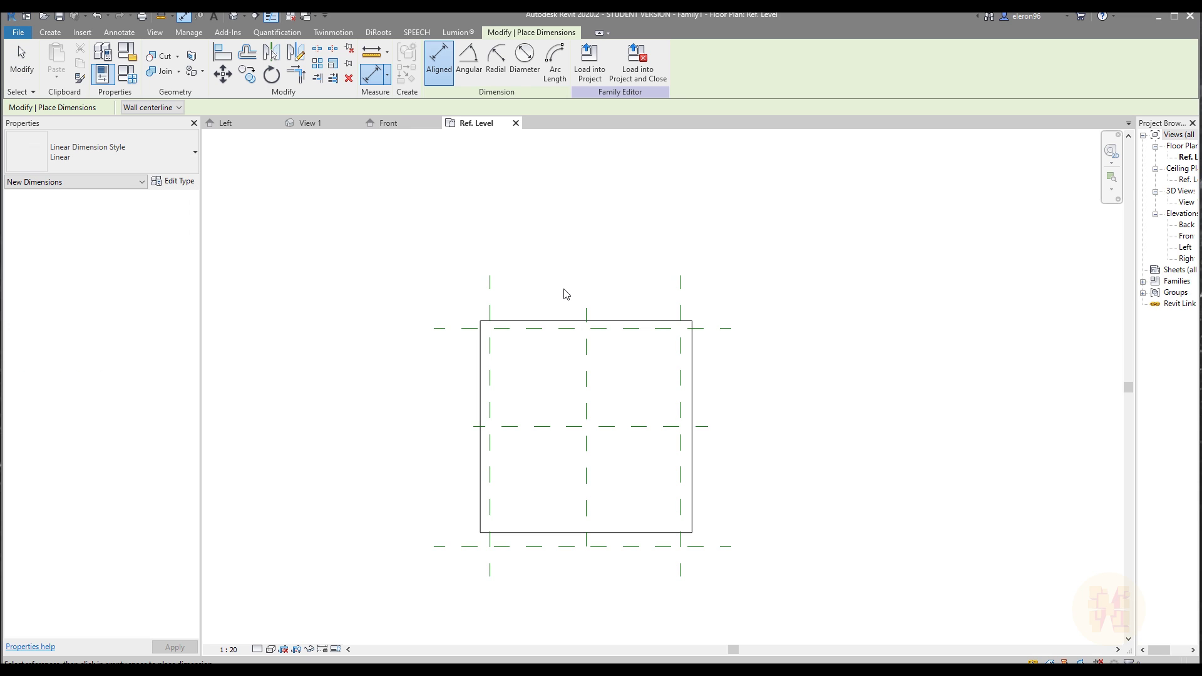
left_click(443, 550)
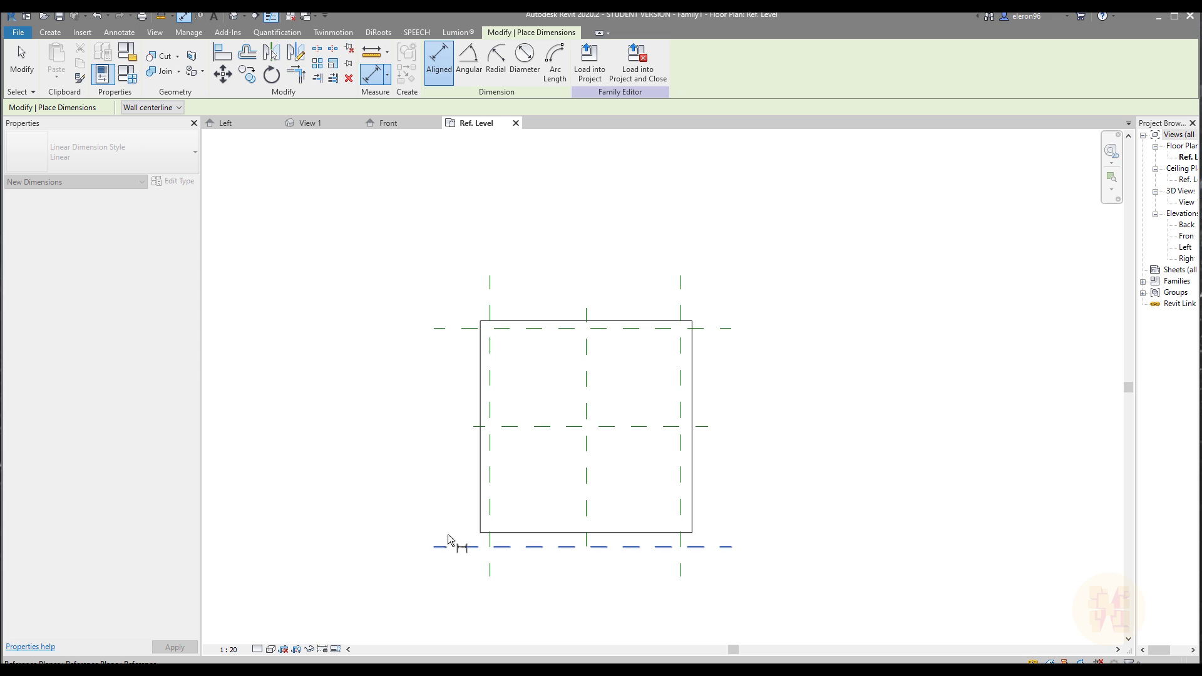
left_click(511, 428)
left_click(474, 328)
left_click(445, 407)
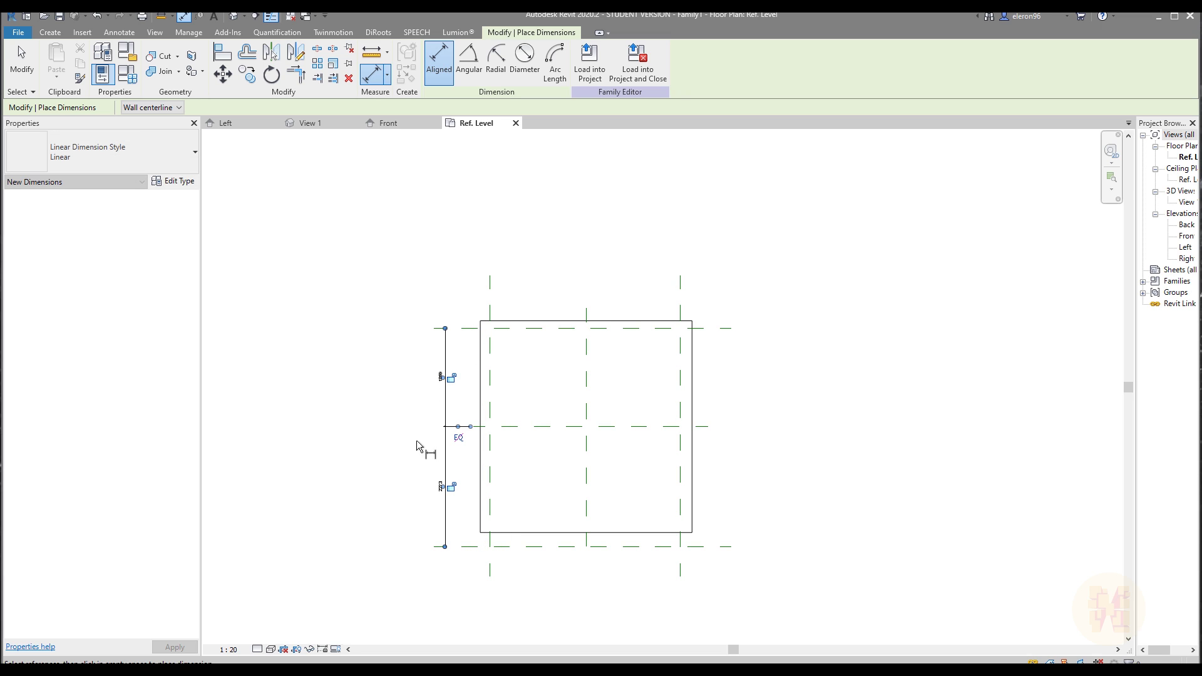
scroll(418, 445, "up", 3)
left_click(492, 431)
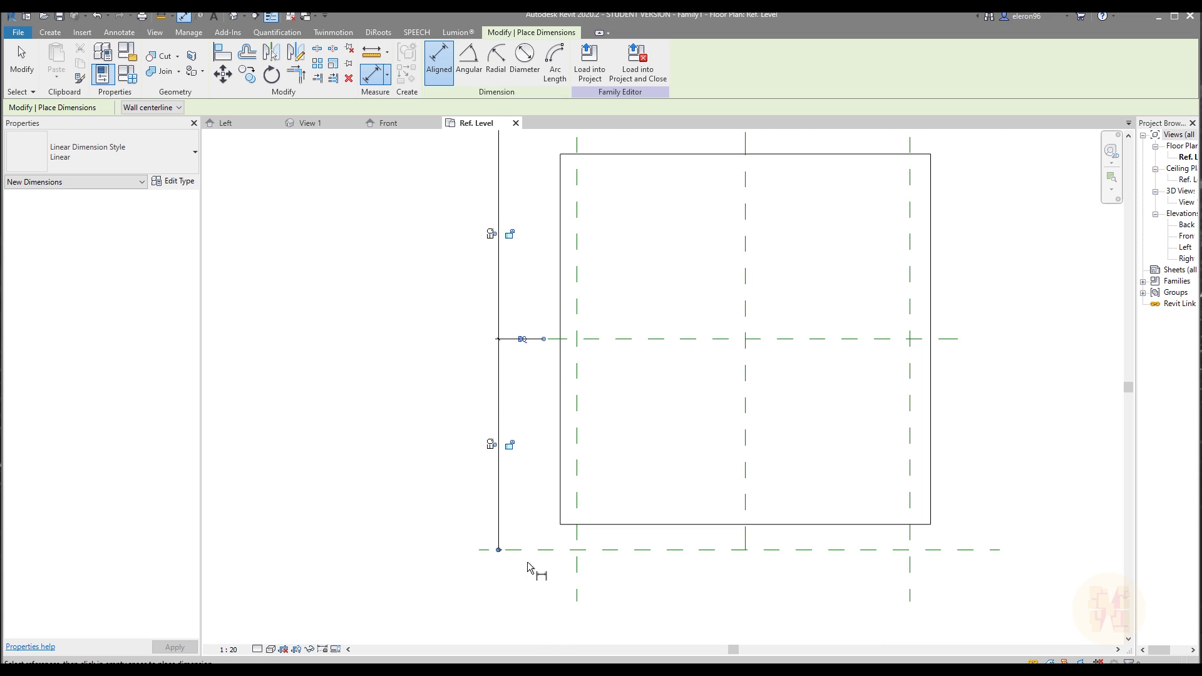
Add an overall dimension between the lower and upper horizontal reference planes, outside the equality dimension
left_click(510, 547)
middle_click_drag(421, 429, 473, 601)
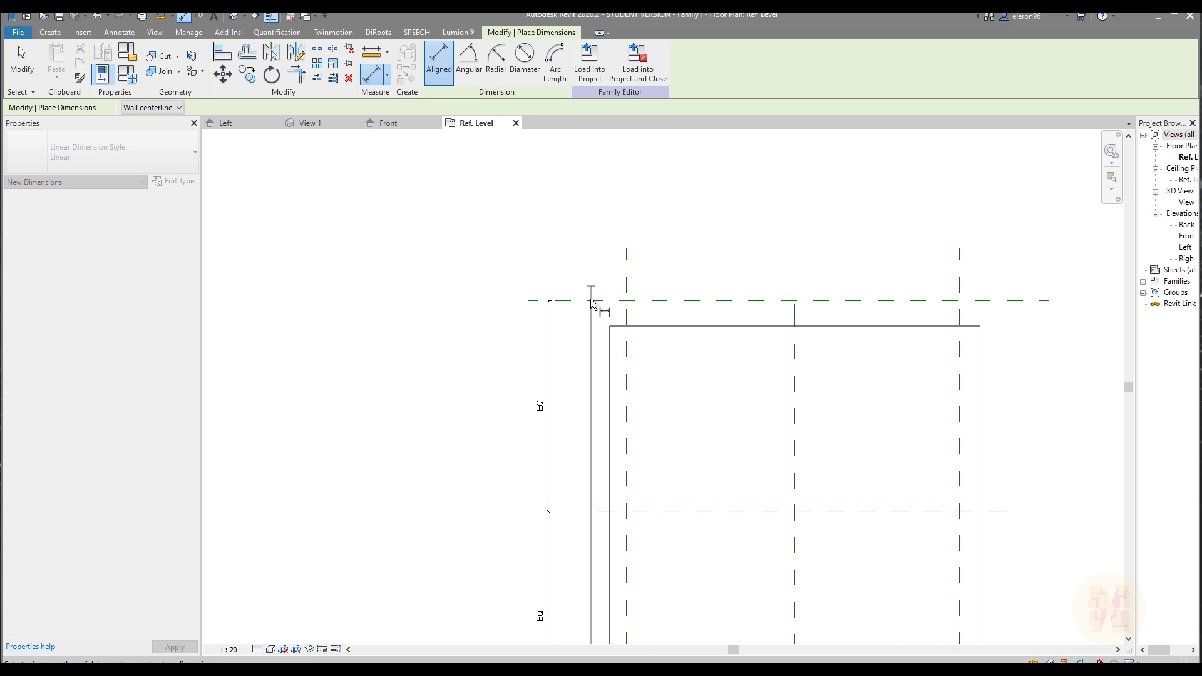
left_click(482, 304)
left_click(481, 504)
Dimension the left, centre and right vertical reference planes in one chain above the floor and constrain the spacing as equal
scroll(612, 497, "down", 2)
middle_click_drag(601, 350, 420, 343)
scroll(420, 343, "up", 1)
left_click(370, 401)
left_click(518, 419)
left_click(660, 418)
left_click(590, 328)
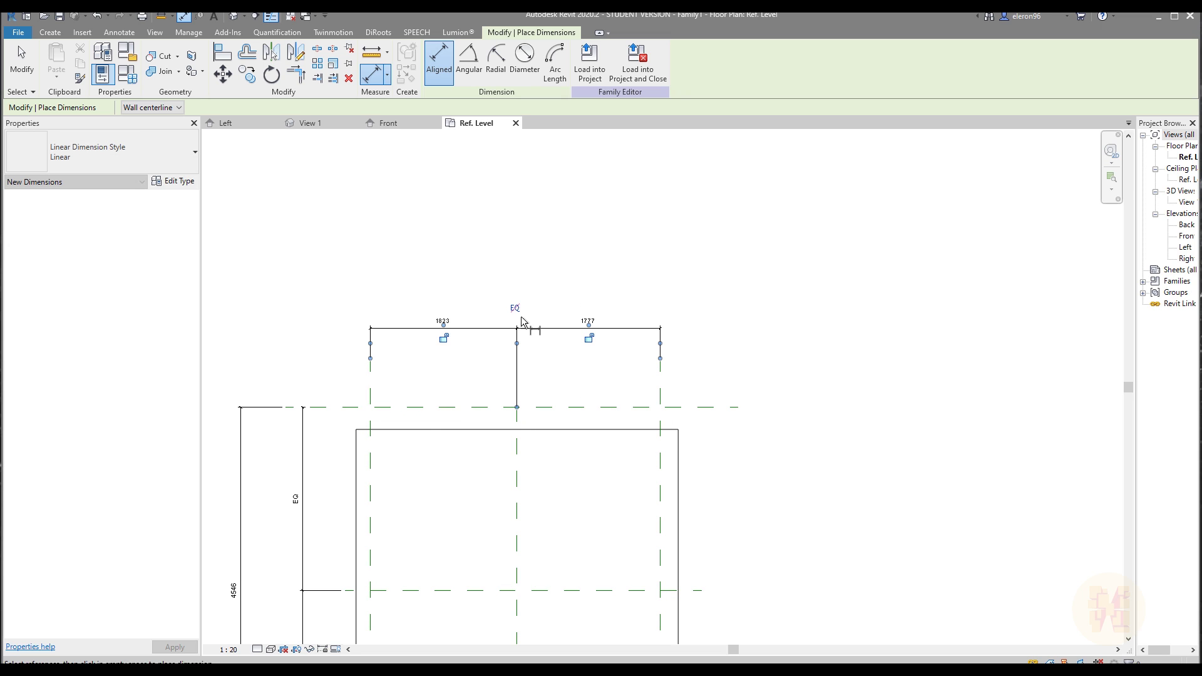
left_click(518, 309)
Add an overall dimension between the left and right vertical reference planes, above the equality dimension
left_click(373, 388)
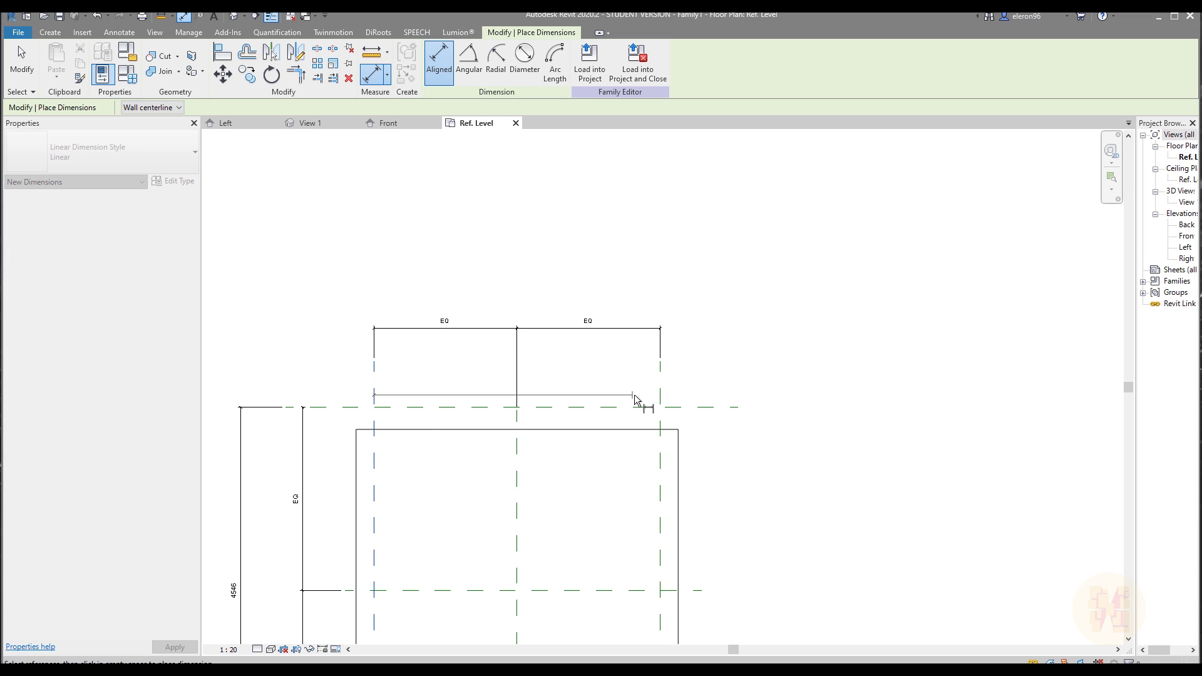
left_click(660, 394)
left_click(602, 288)
scroll(725, 327, "down", 2)
key("Escape")
key("Escape")
Draw two short vertical reference planes inside the outline, one about 693 mm left of the centre and one right of it
scroll(696, 349, "up", 2)
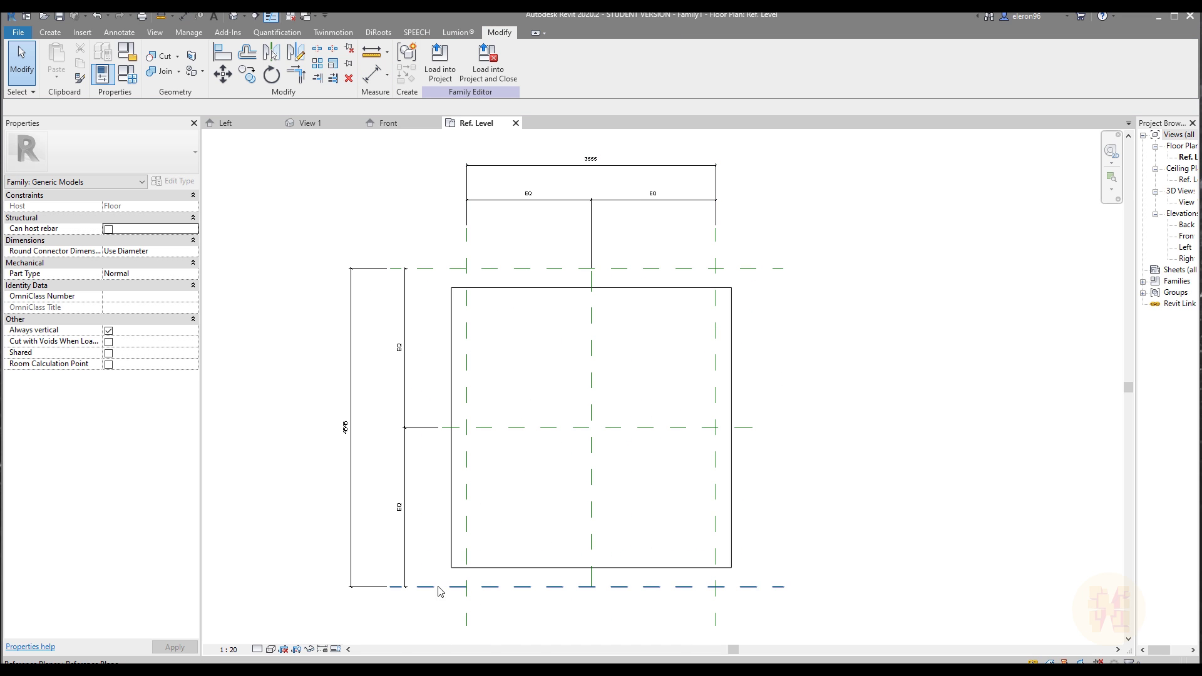
middle_click_drag(443, 593, 472, 552)
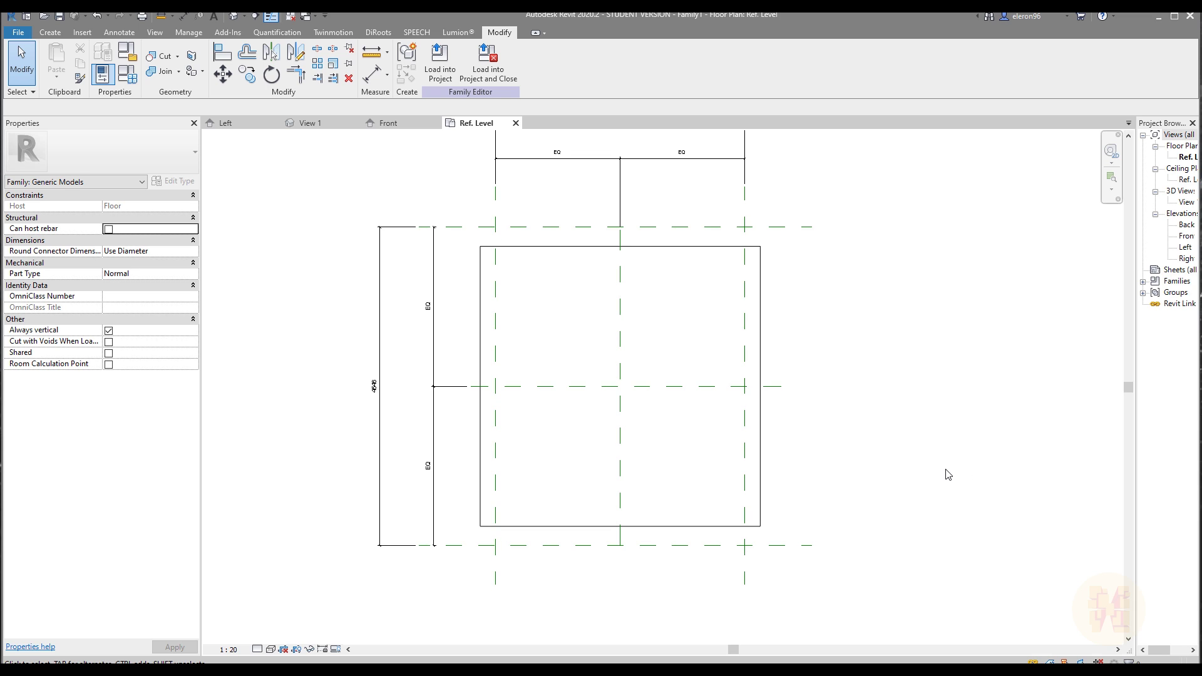
left_click(50, 32)
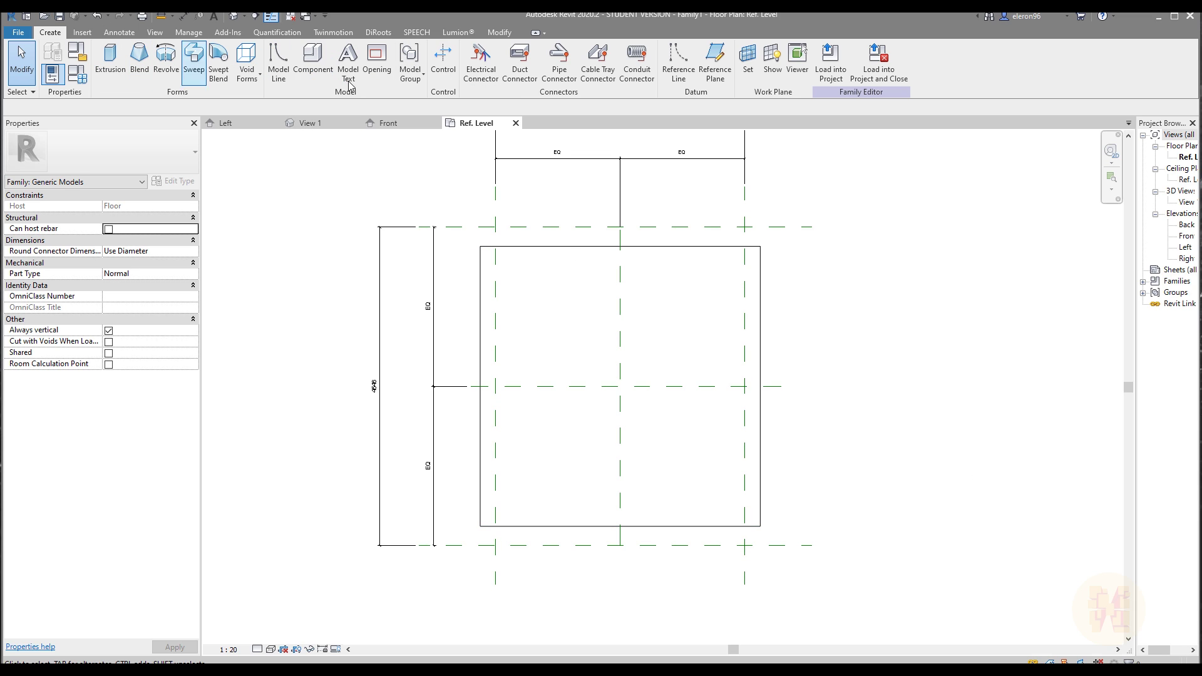
left_click(718, 60)
scroll(633, 380, "up", 2)
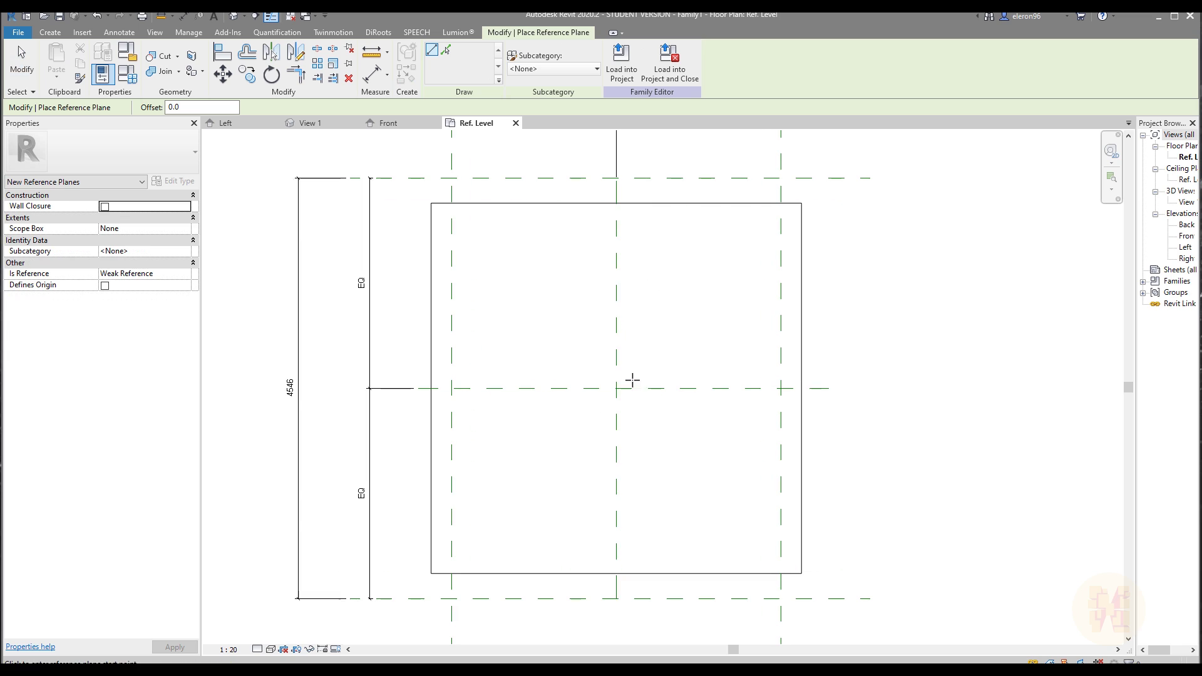
left_click(552, 330)
left_click(552, 454)
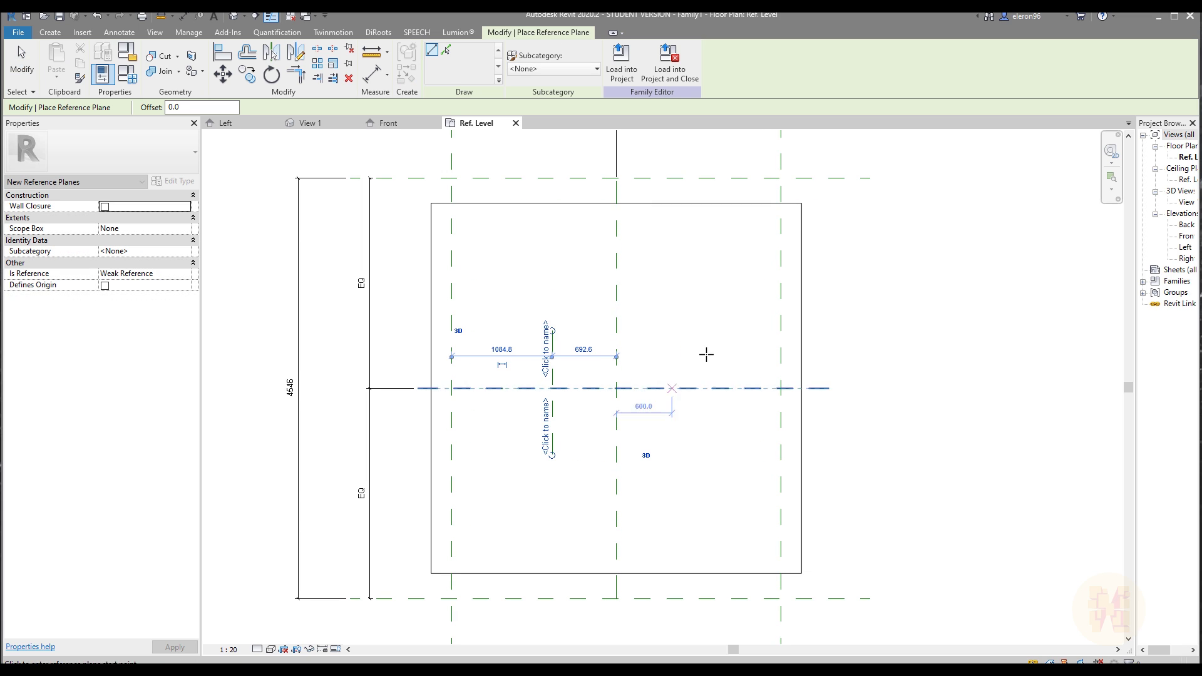
left_click(698, 331)
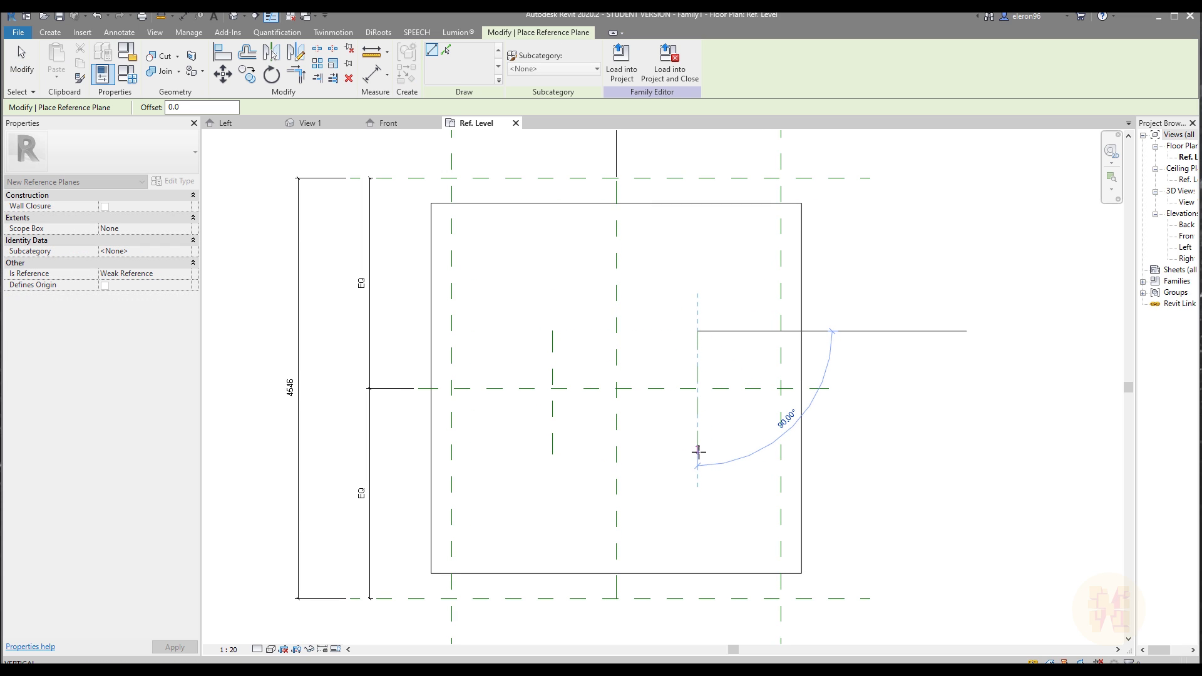
left_click(698, 452)
Draw two short horizontal reference planes inside the outline, one about 476 mm above the centre and one below it, crossing the short vertical planes
left_click(538, 344)
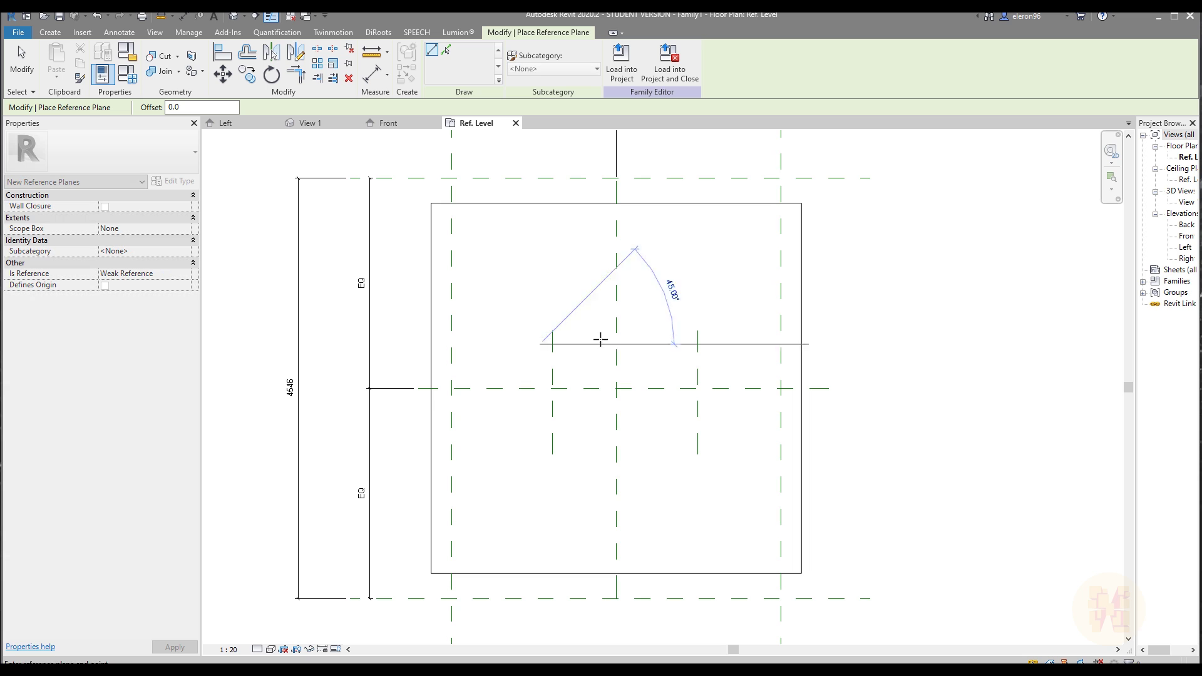
left_click(717, 343)
left_click(539, 445)
left_click(718, 443)
key("Escape")
key("Escape")
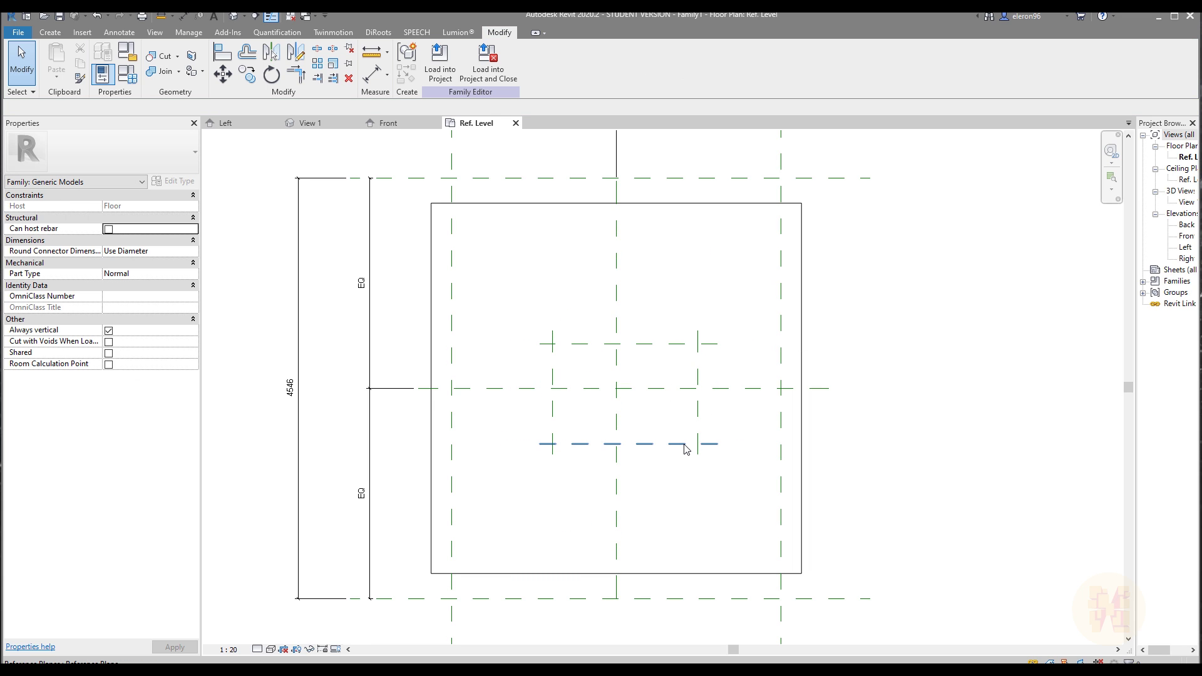
Dimension the upper inner, centre and lower inner horizontal reference planes in one chain and constrain the spacing as equal
key("d")
key("i")
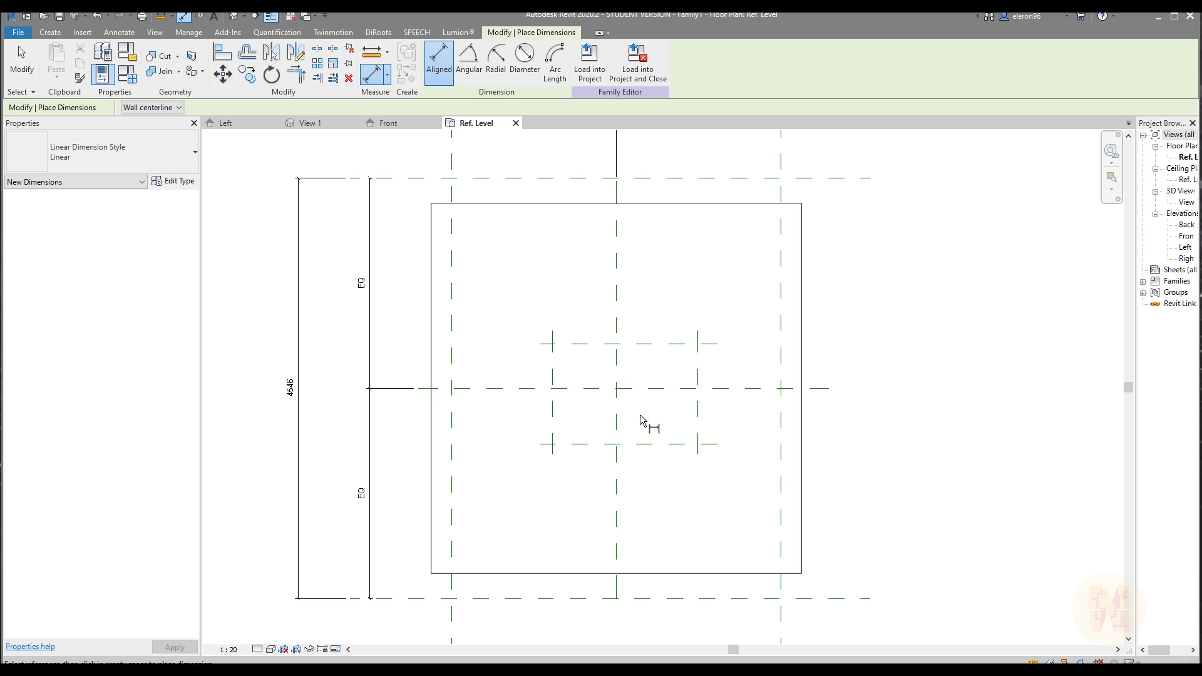
left_click(574, 352)
left_click(567, 389)
left_click(582, 444)
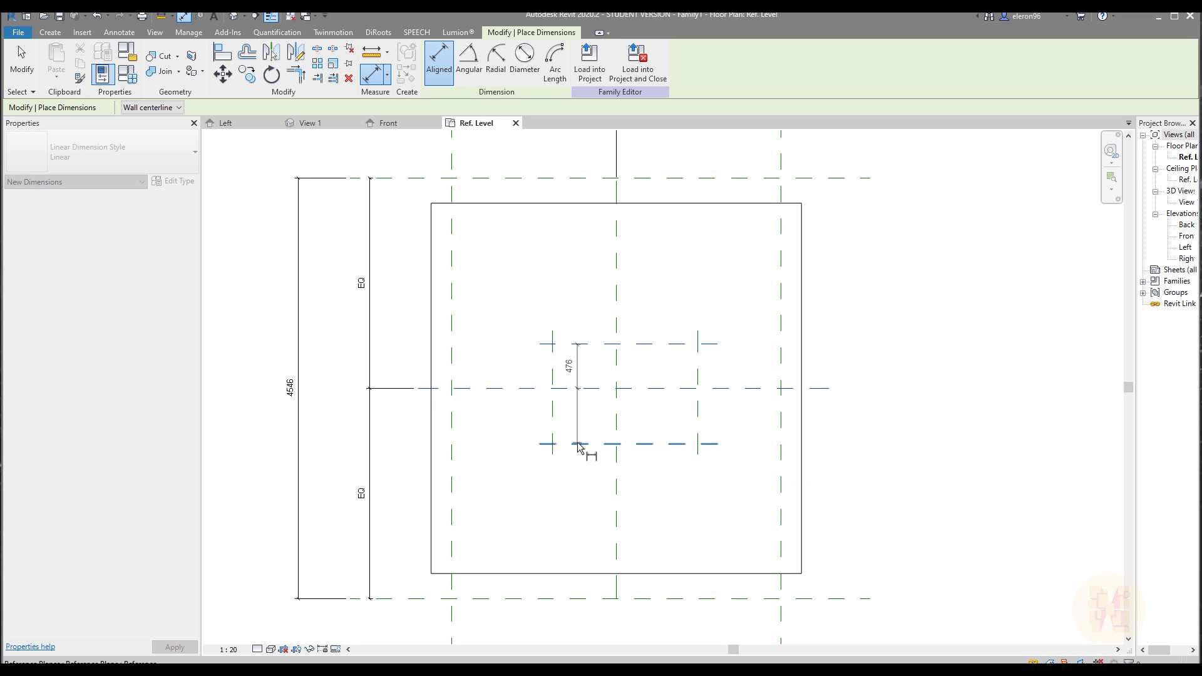
left_click(538, 426)
left_click(561, 394)
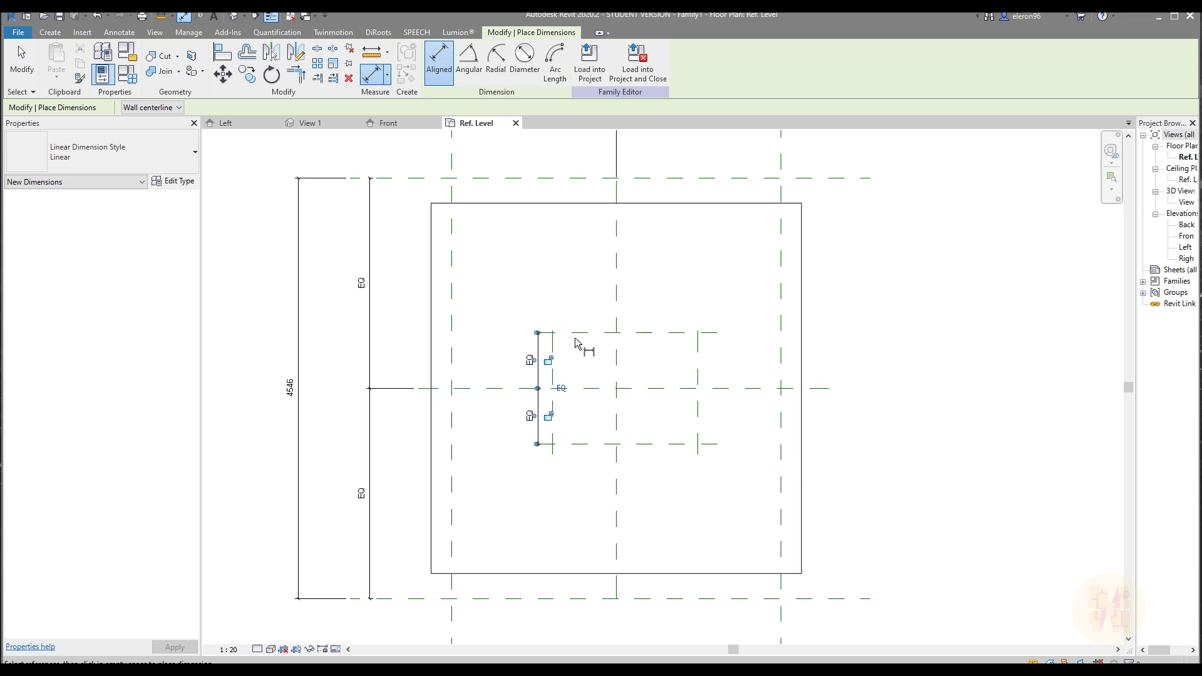
Add an overall dimension between the two inner horizontal reference planes, outside their equality dimension
left_click(567, 333)
left_click(566, 443)
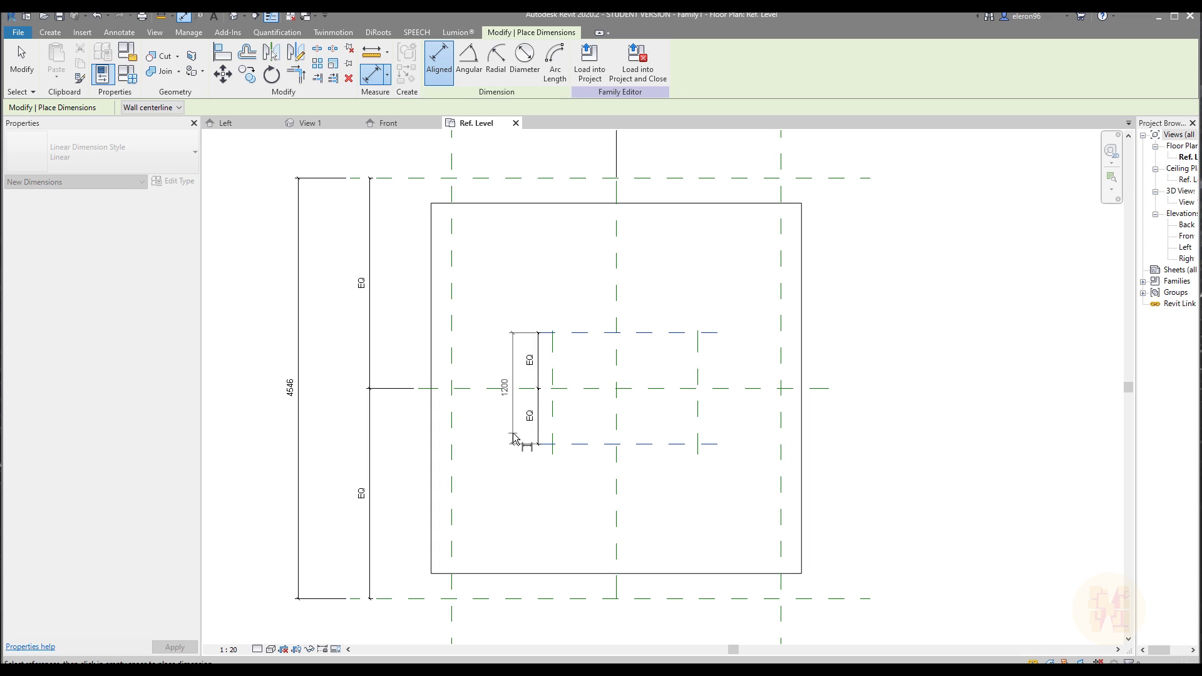
left_click(514, 441)
Dimension the left inner, centre and right inner vertical reference planes in one chain above them and constrain the spacing as equal
scroll(630, 333, "up", 2)
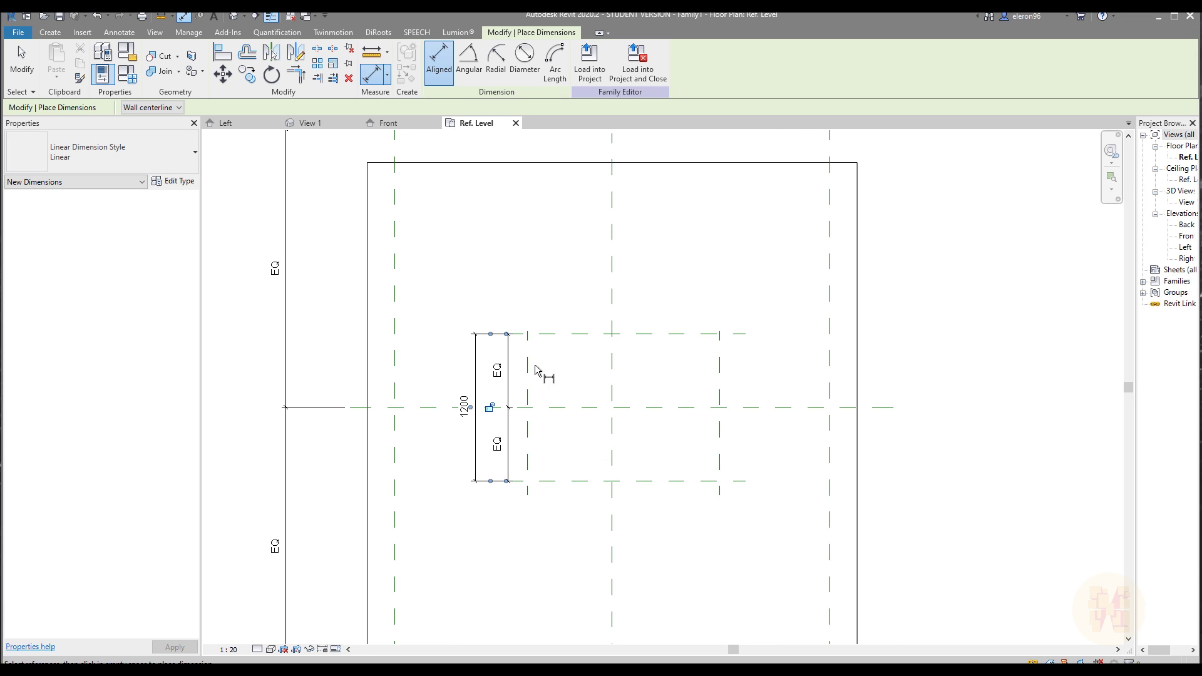
left_click(528, 364)
left_click(613, 363)
left_click(721, 367)
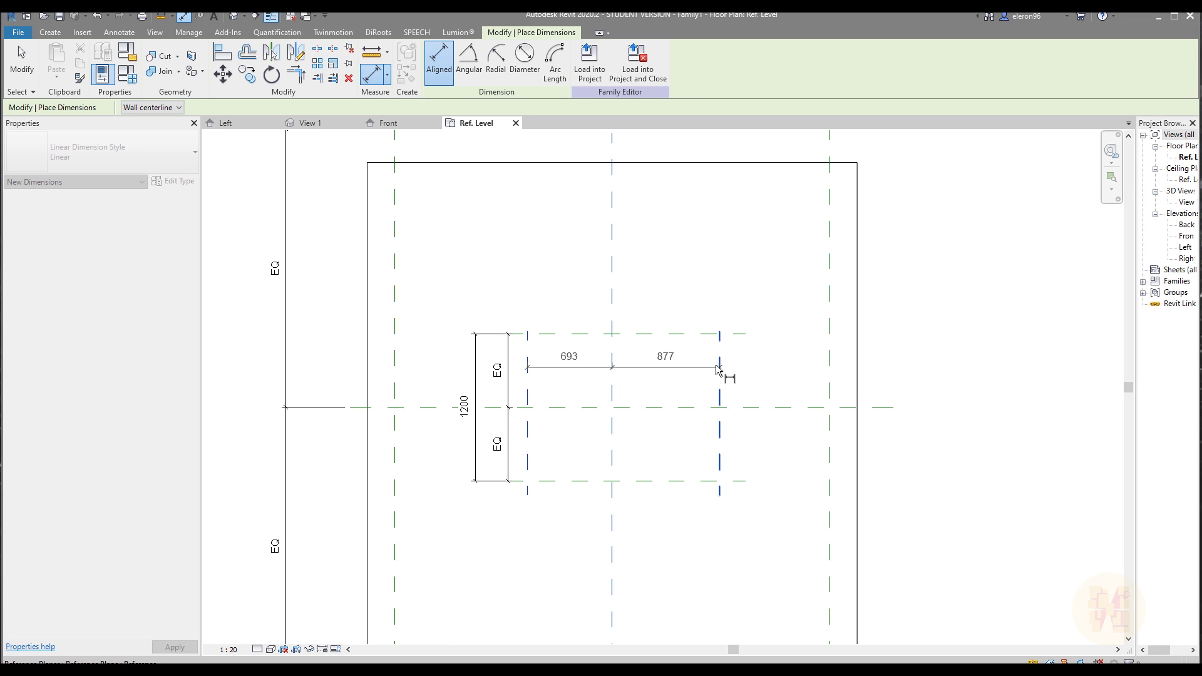
left_click(626, 299)
left_click(611, 268)
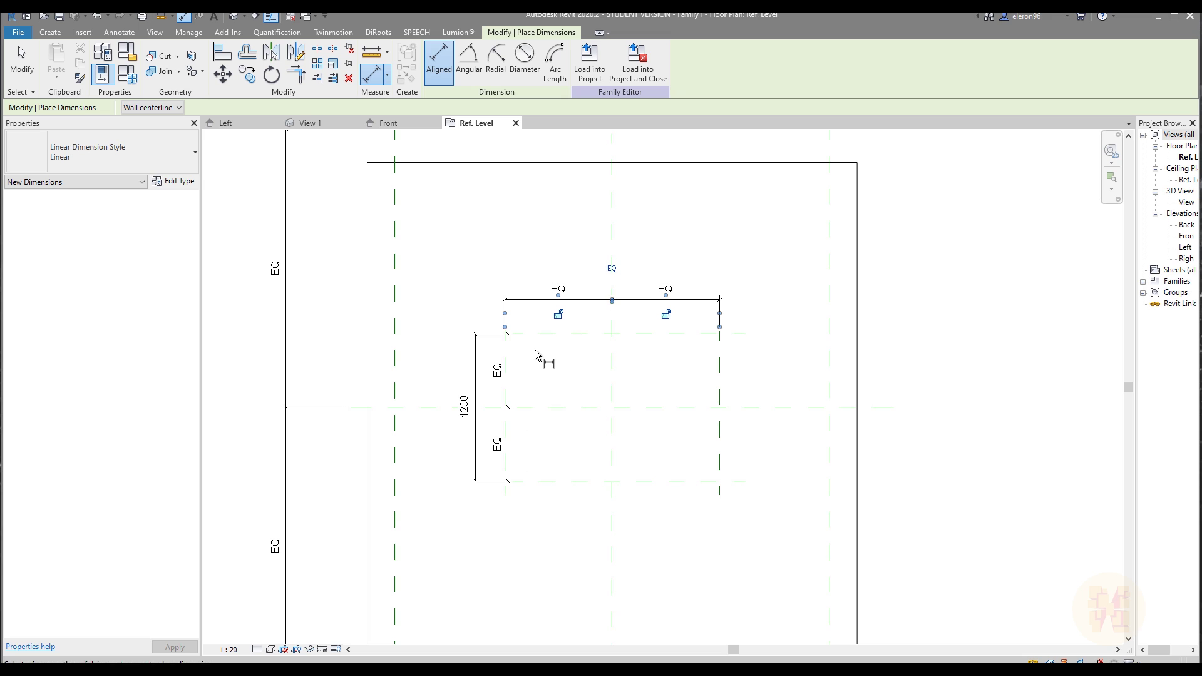
Add an overall dimension between the two inner vertical reference planes, above their equality dimension
left_click(507, 369)
left_click(722, 369)
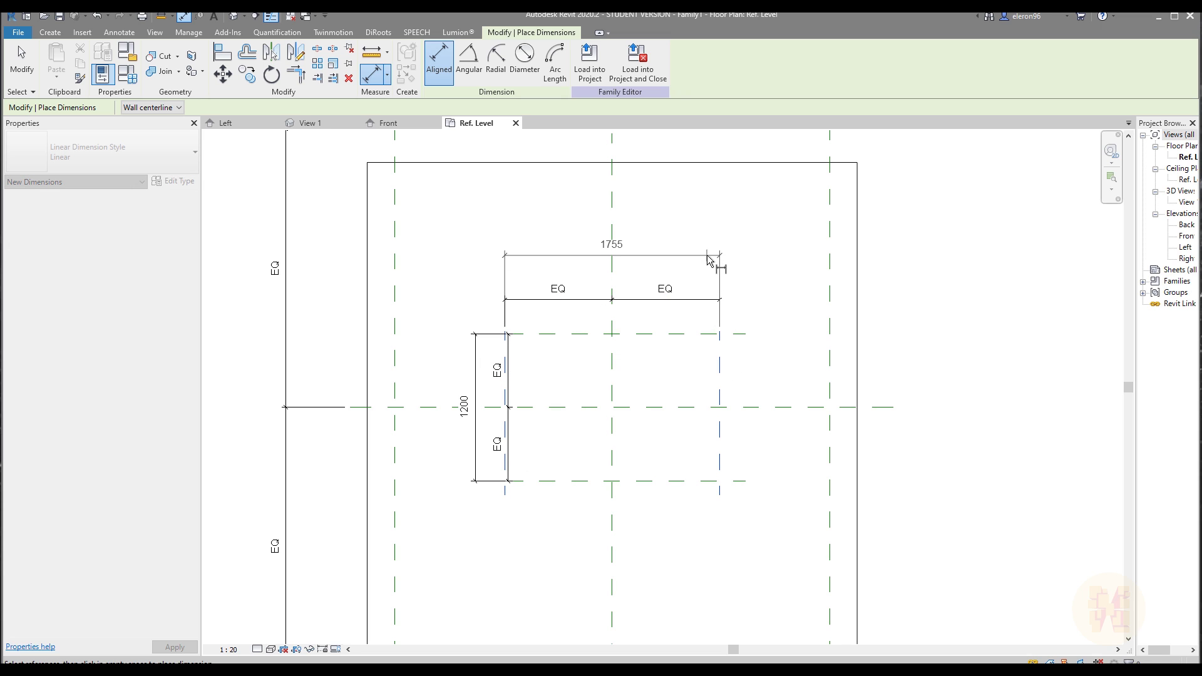
left_click(710, 260)
key("Escape")
key("Escape")
Move the inner overall and equality dimension lines of the horizontal planes further left, clear of the left inner vertical plane
scroll(477, 376, "up", 3)
left_click(472, 328)
left_click_drag(471, 328, 414, 331)
key("Escape")
left_click(540, 327)
left_click_drag(539, 326, 471, 322)
key("Escape")
scroll(486, 266, "down", 3)
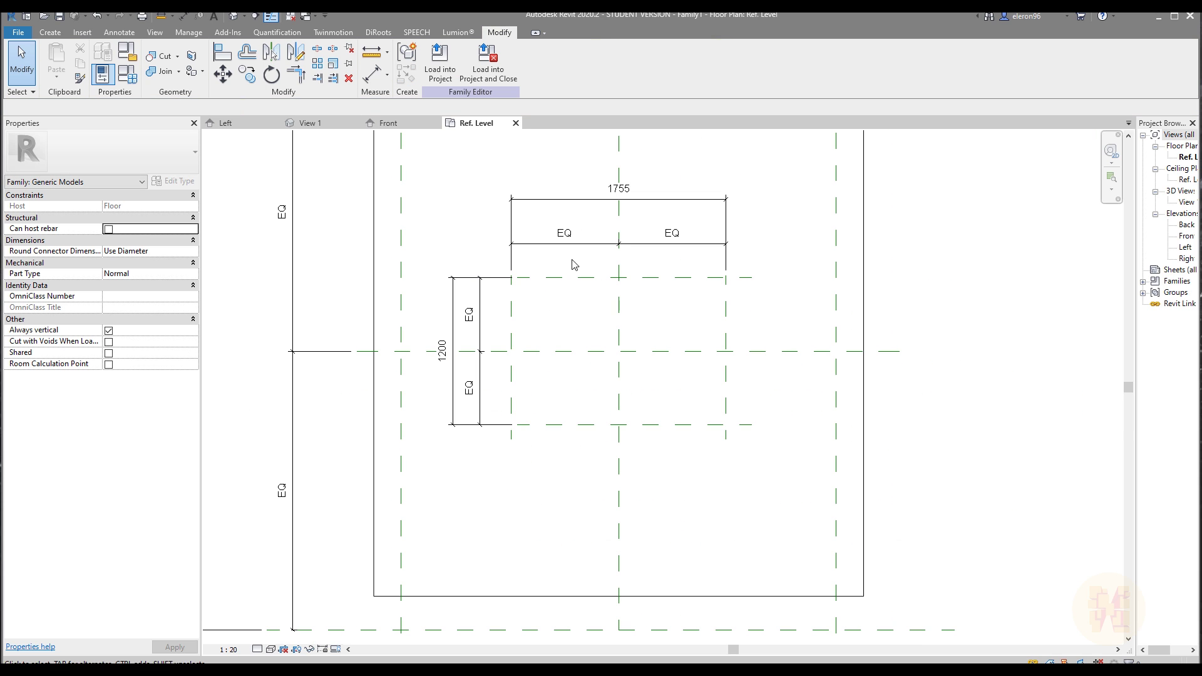
Label the overall dimension between the outer horizontal reference planes with a new instance parameter named Top_Width, grouped under Dimensions
middle_click_drag(736, 368, 712, 439)
scroll(707, 421, "down", 2)
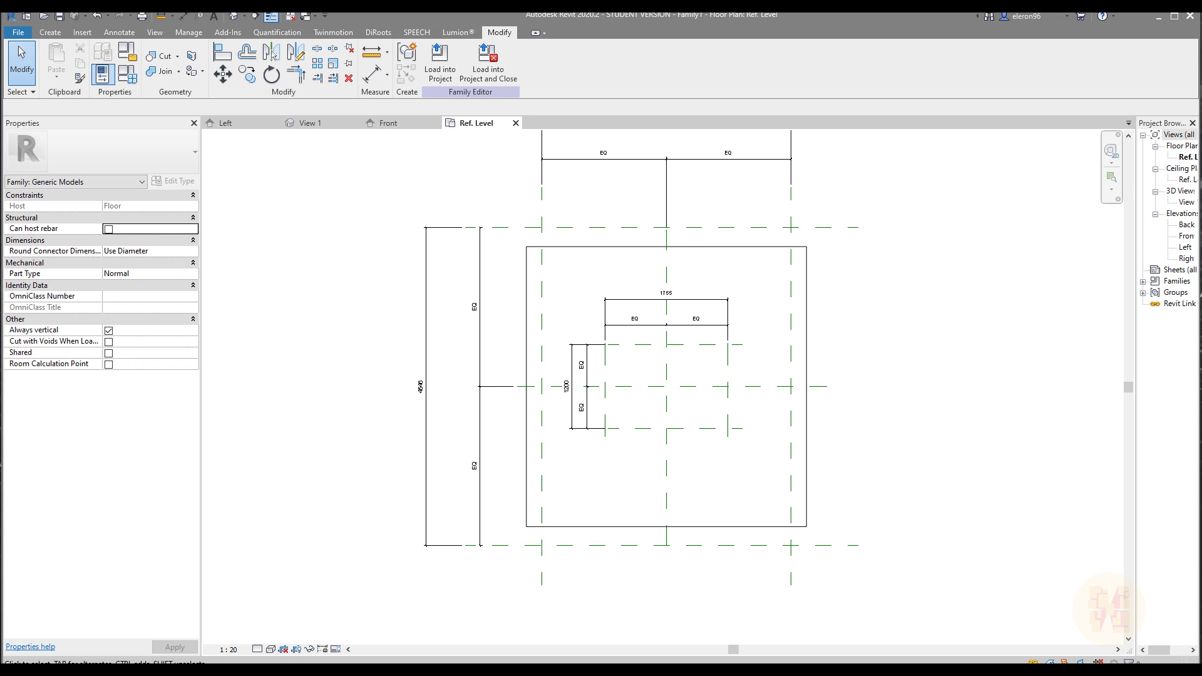
mouse_move(874, 464)
middle_mouse_down()
mouse_move(858, 443)
mouse_move(818, 437)
mouse_move(802, 480)
mouse_move(765, 473)
middle_mouse_up()
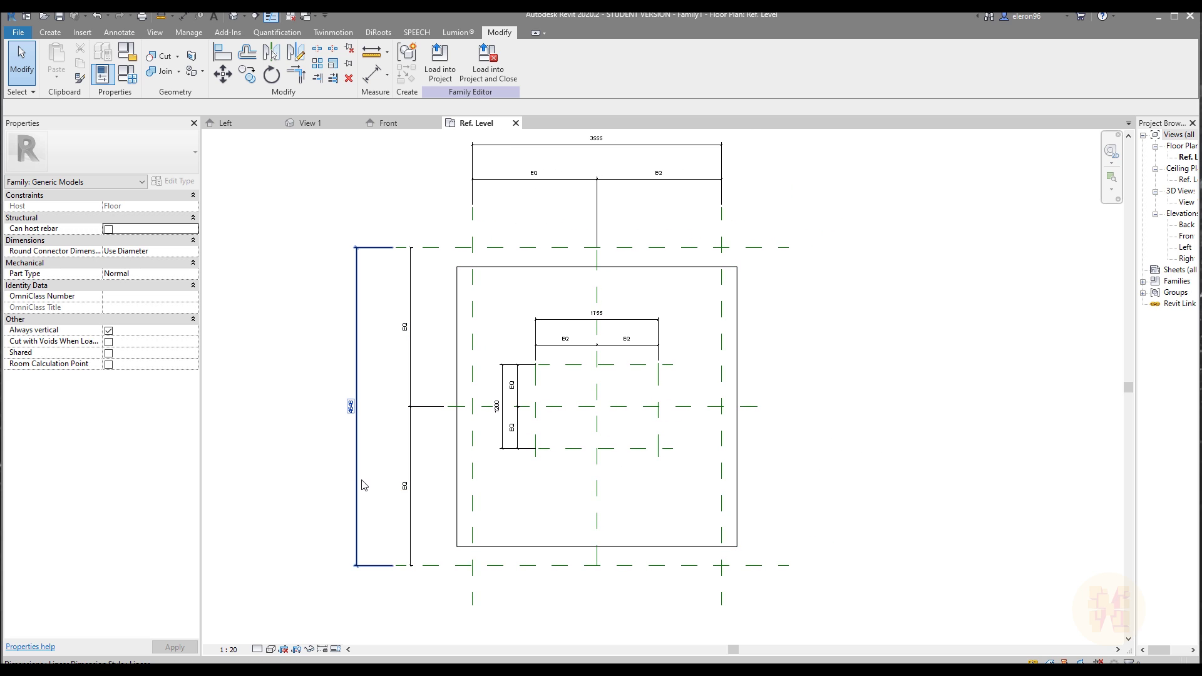
scroll(361, 479, "up", 3)
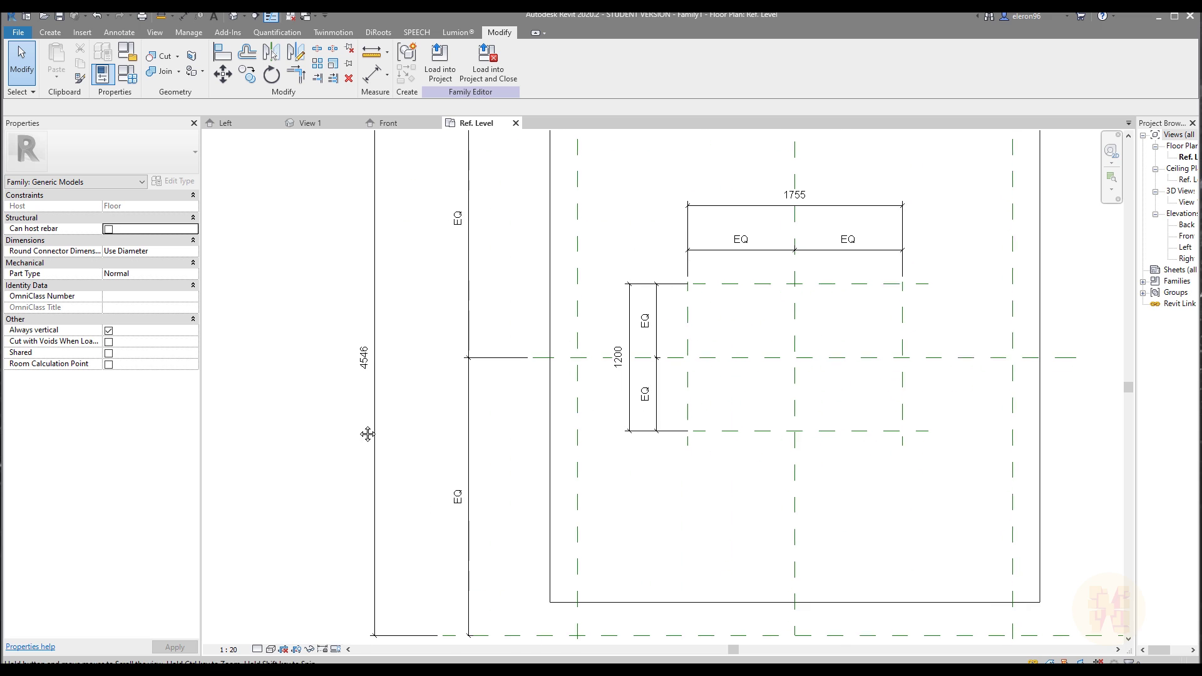
middle_click_drag(363, 415, 394, 408)
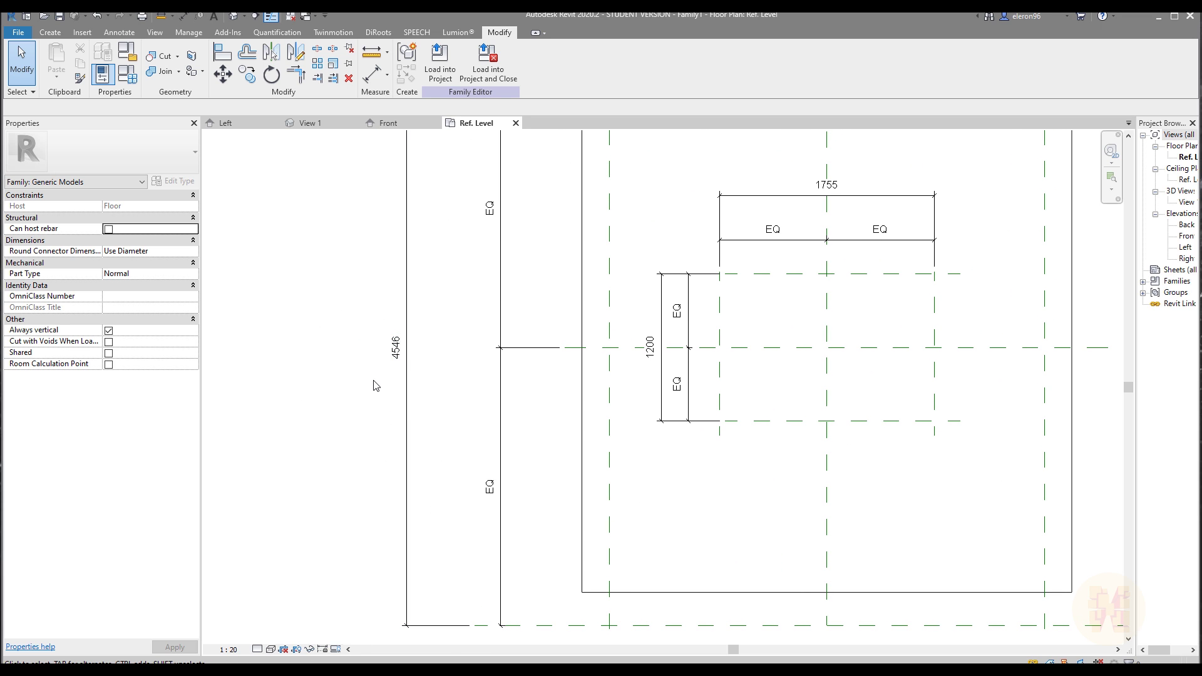
middle_click_drag(380, 396, 407, 401)
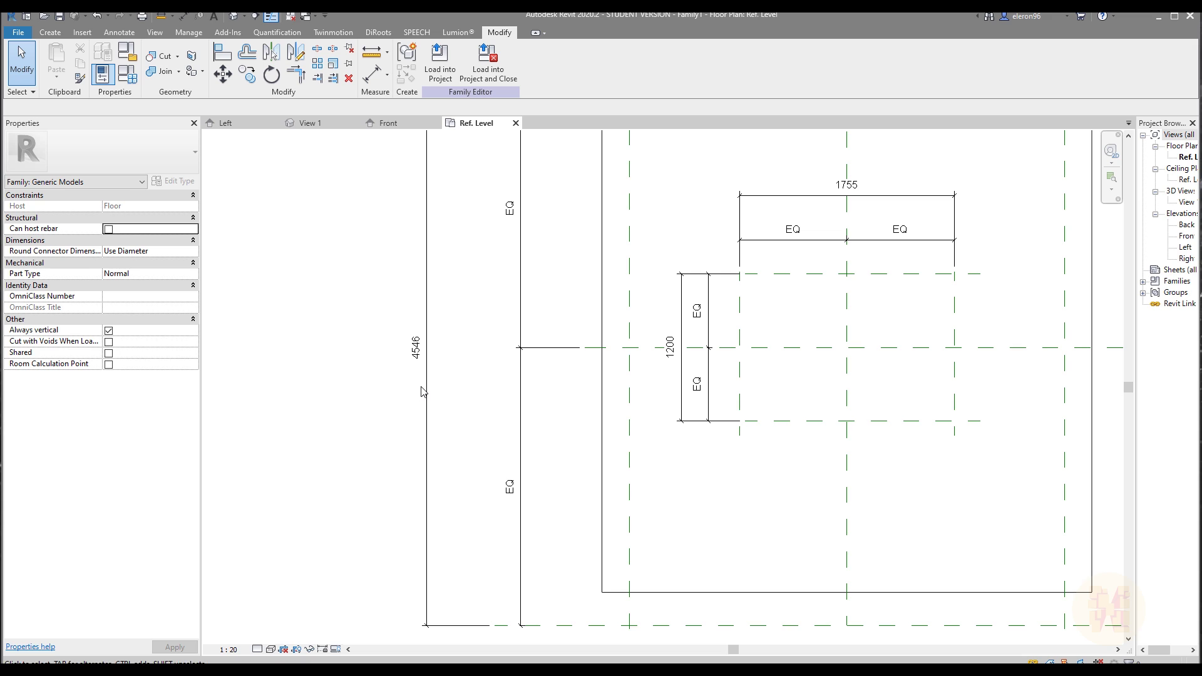
left_click(423, 391)
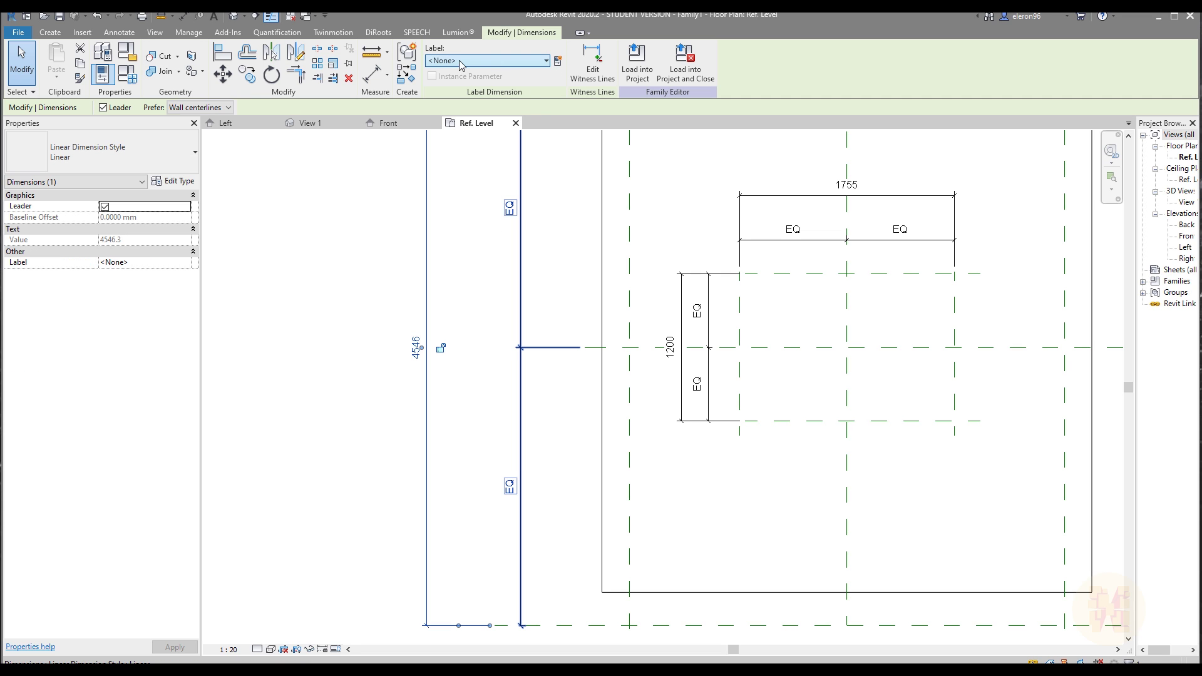
left_click(558, 62)
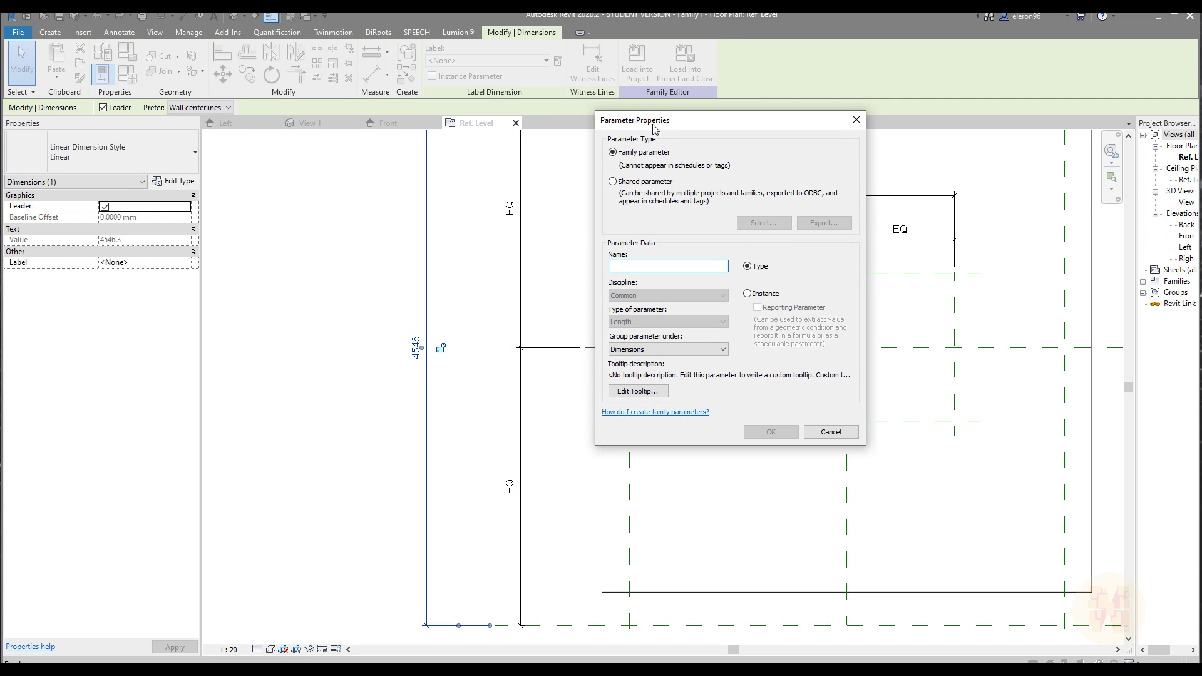
left_click_drag(653, 128, 613, 144)
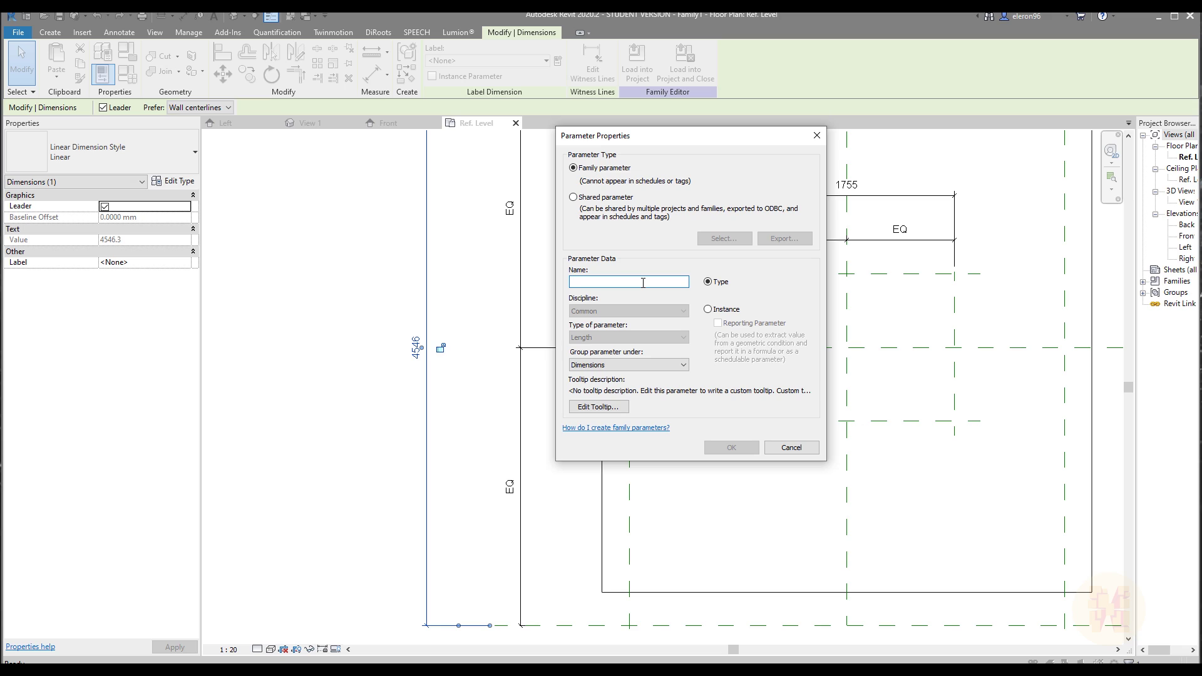
key("BackSpace")
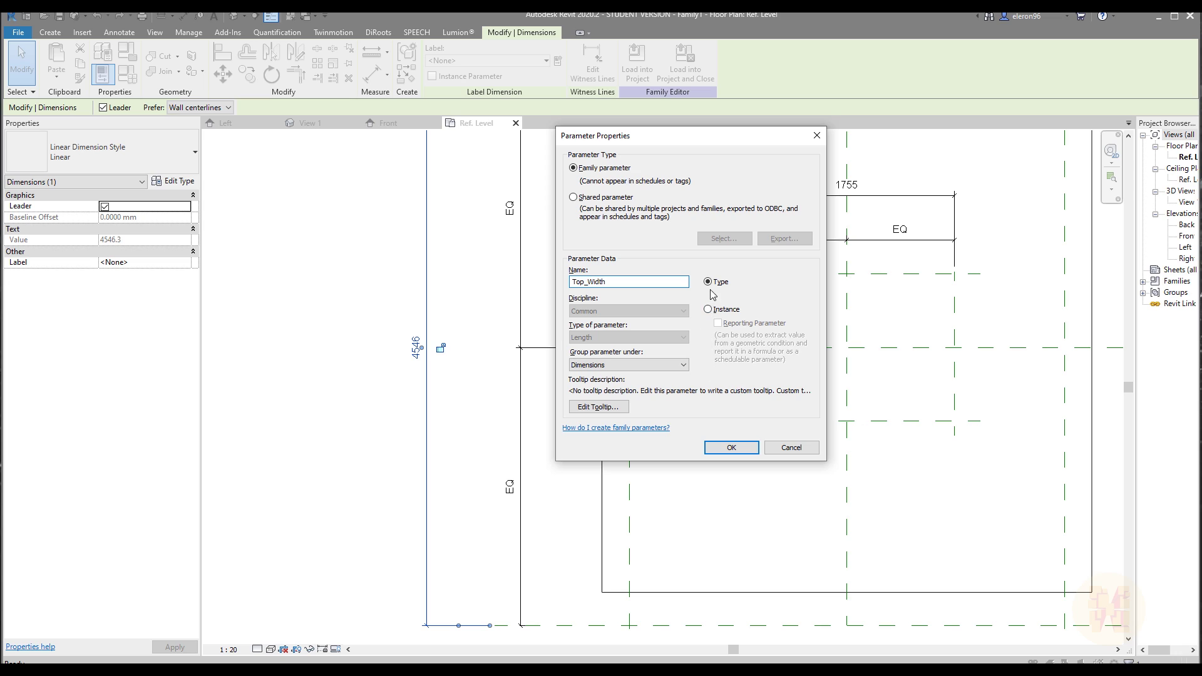
left_click(711, 310)
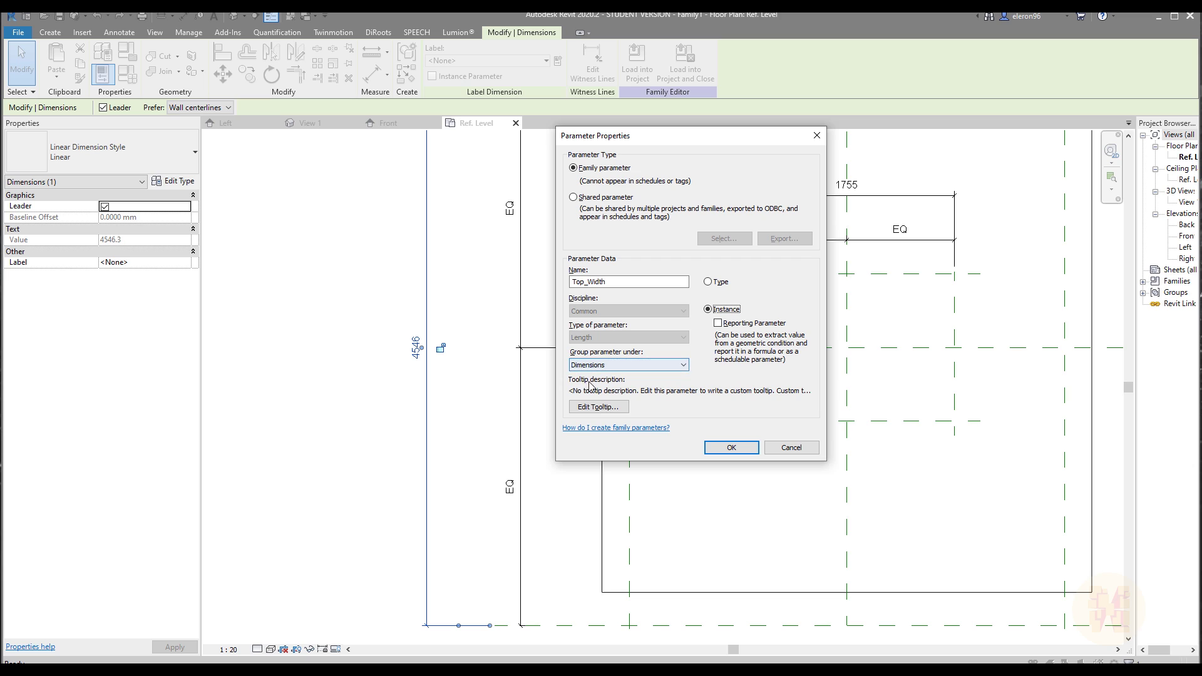
left_click(732, 448)
key("Escape")
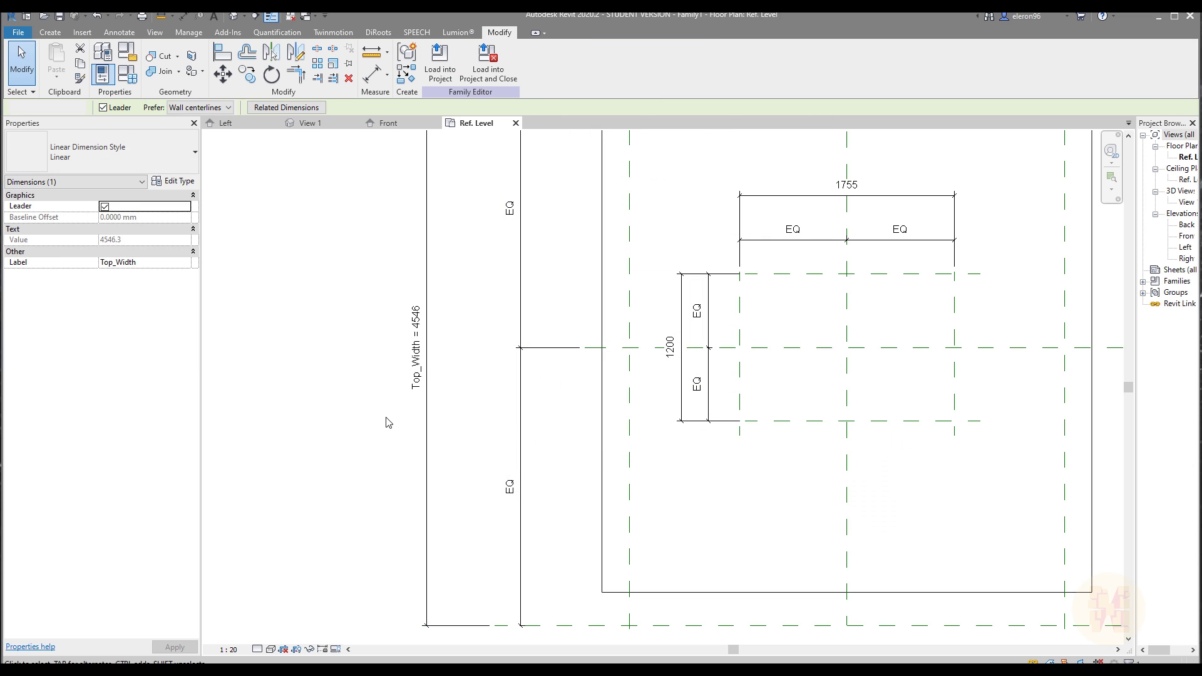
Label the overall dimension between the outer vertical reference planes with a new instance parameter named Top_Length
scroll(385, 400, "down", 2)
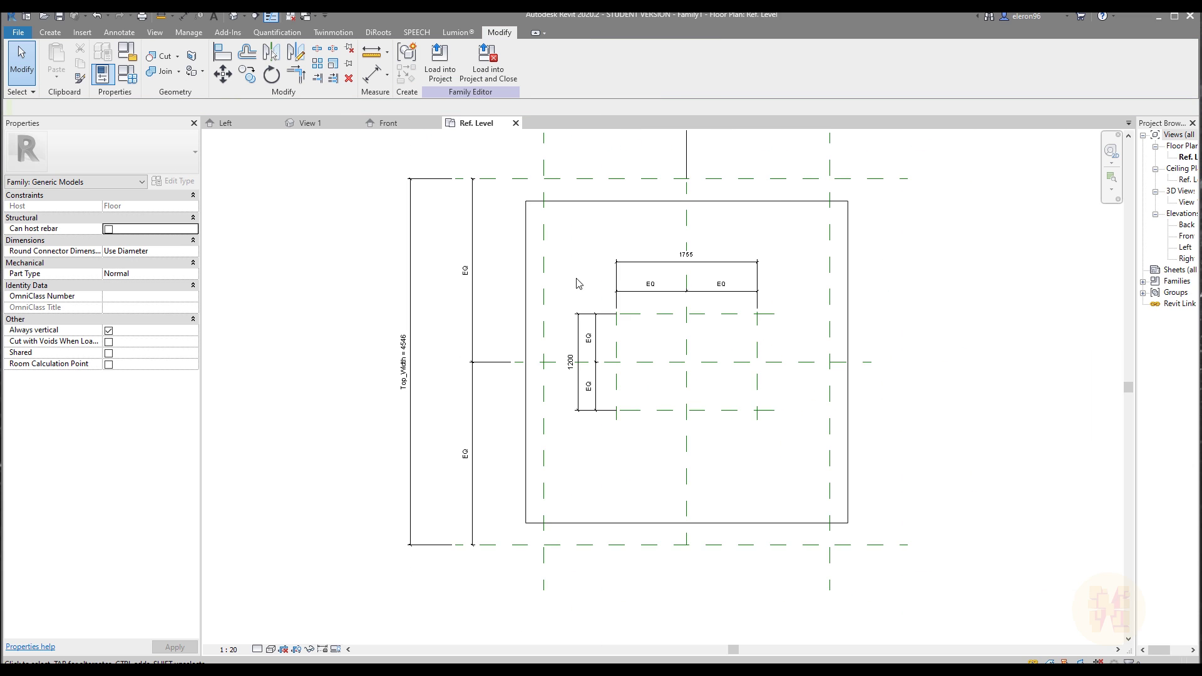
scroll(575, 415, "up", 1)
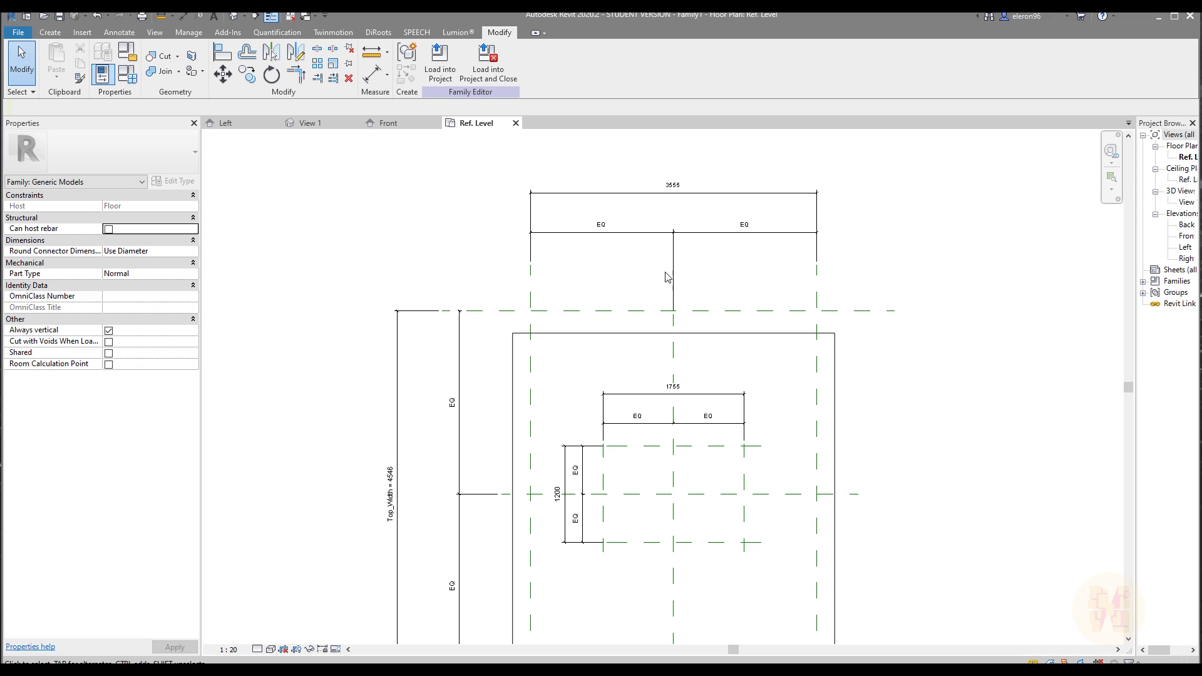
left_click(704, 186)
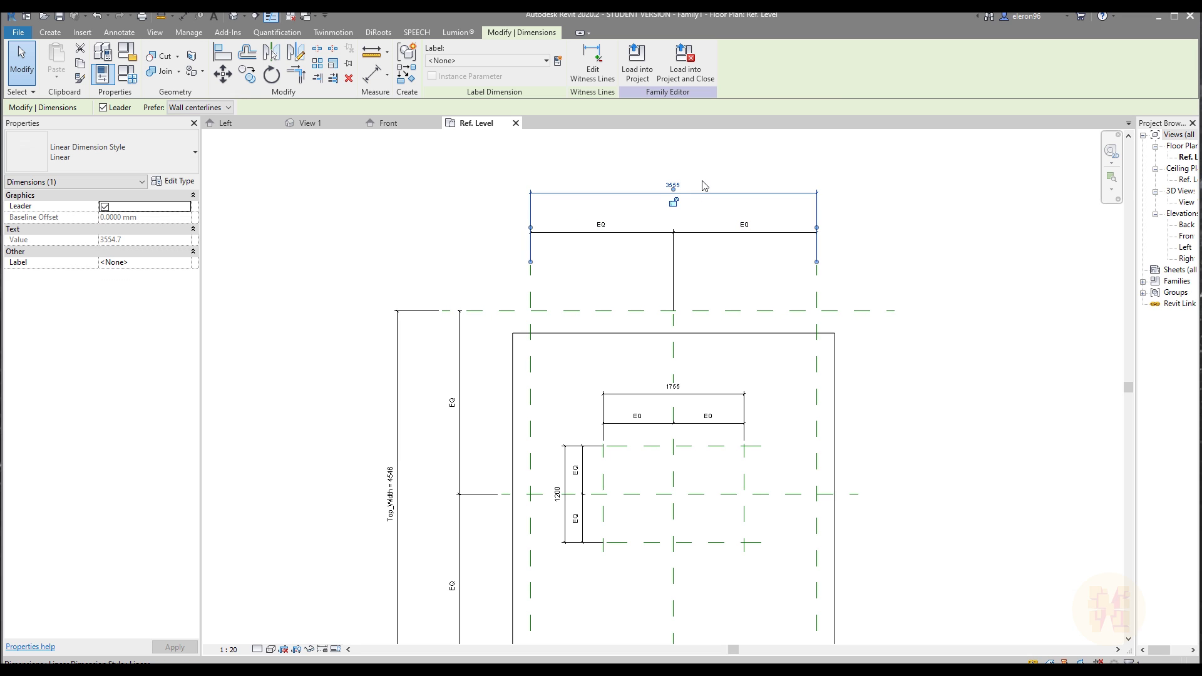
scroll(689, 213, "up", 1)
left_click(558, 60)
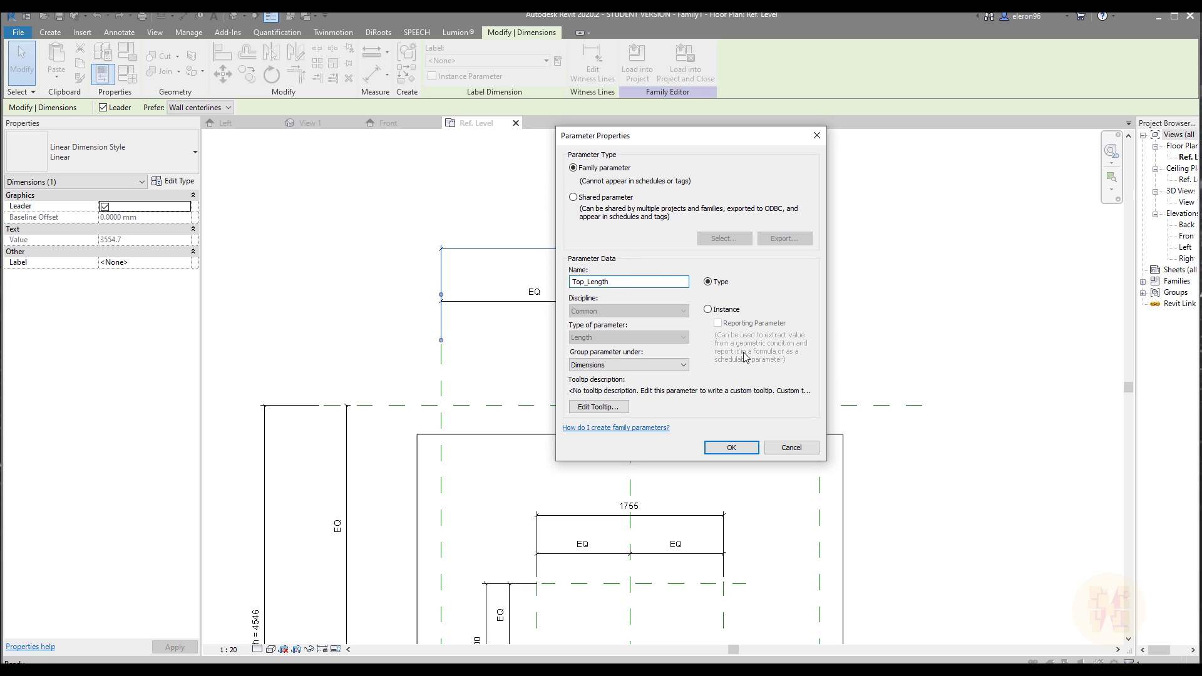
left_click(726, 309)
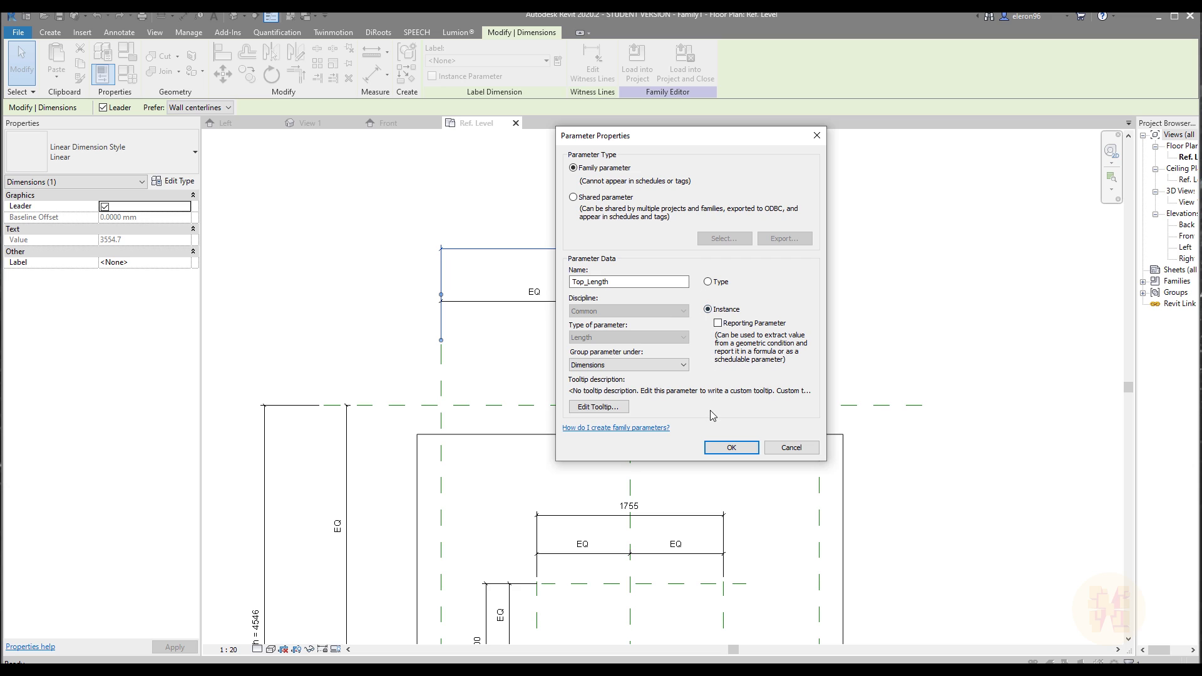
left_click(738, 446)
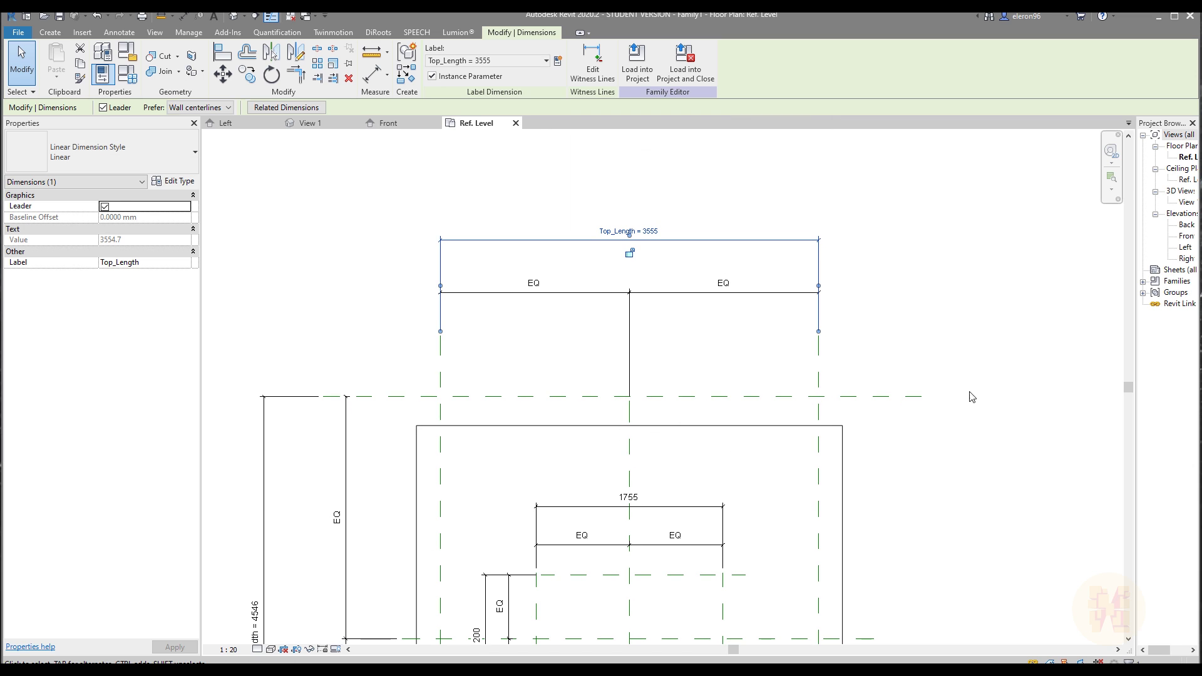
left_click(944, 566)
Label the overall dimension between the inner vertical reference planes with a new instance parameter named Bot_Length
middle_click_drag(944, 566, 900, 451)
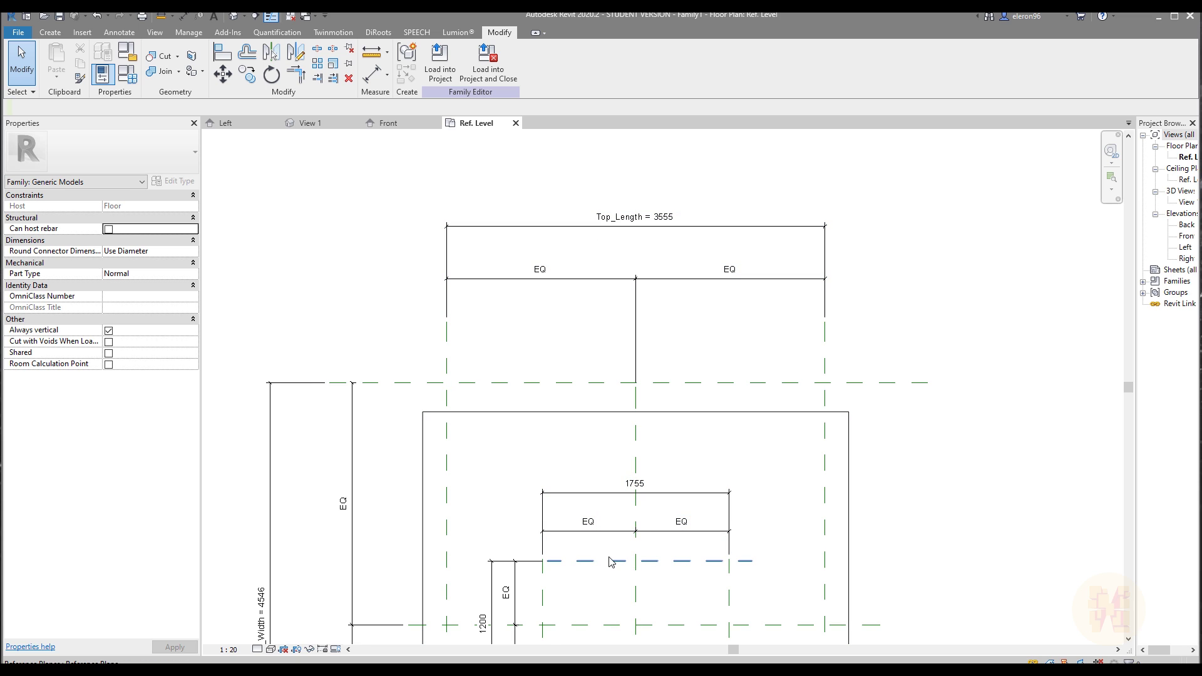
middle_click_drag(610, 535, 606, 434)
scroll(602, 407, "up", 2)
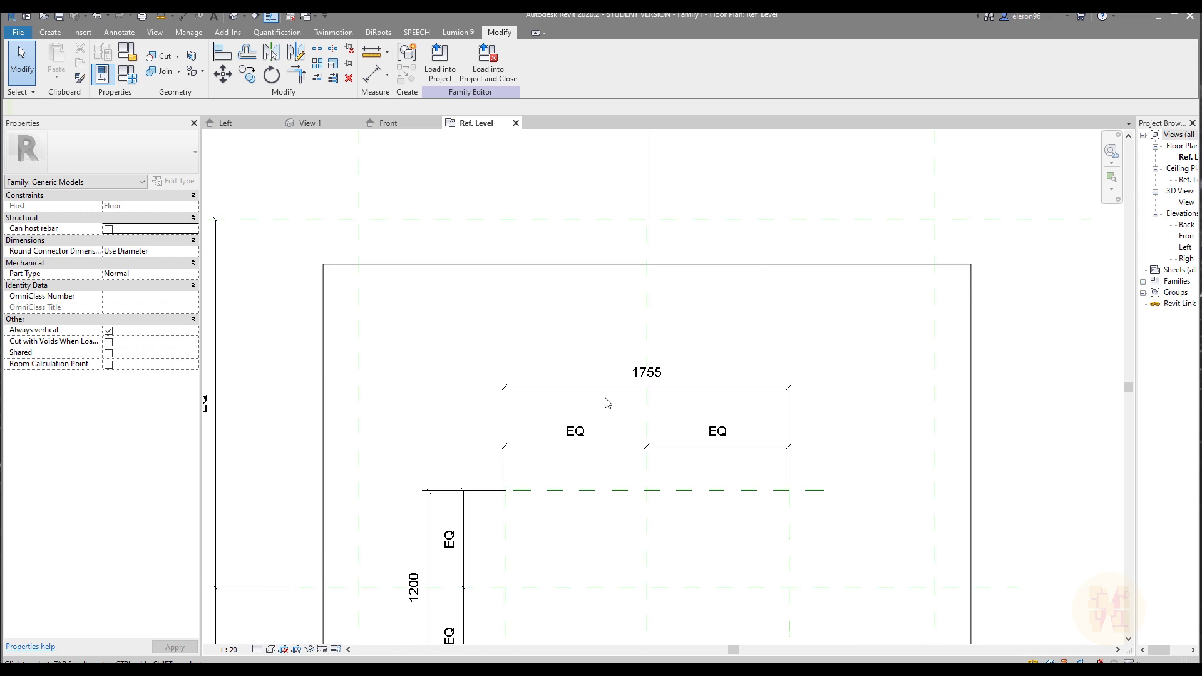
left_click(611, 394)
middle_click_drag(693, 263, 667, 494)
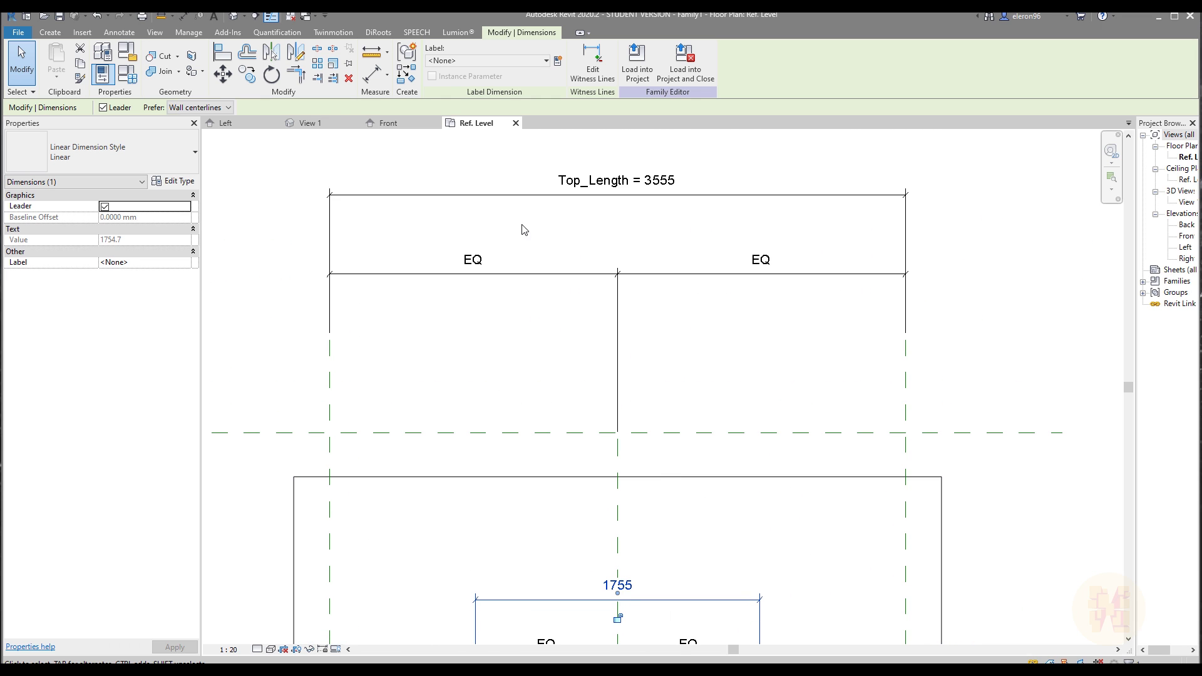
left_click(559, 59)
left_click_drag(647, 131, 896, 278)
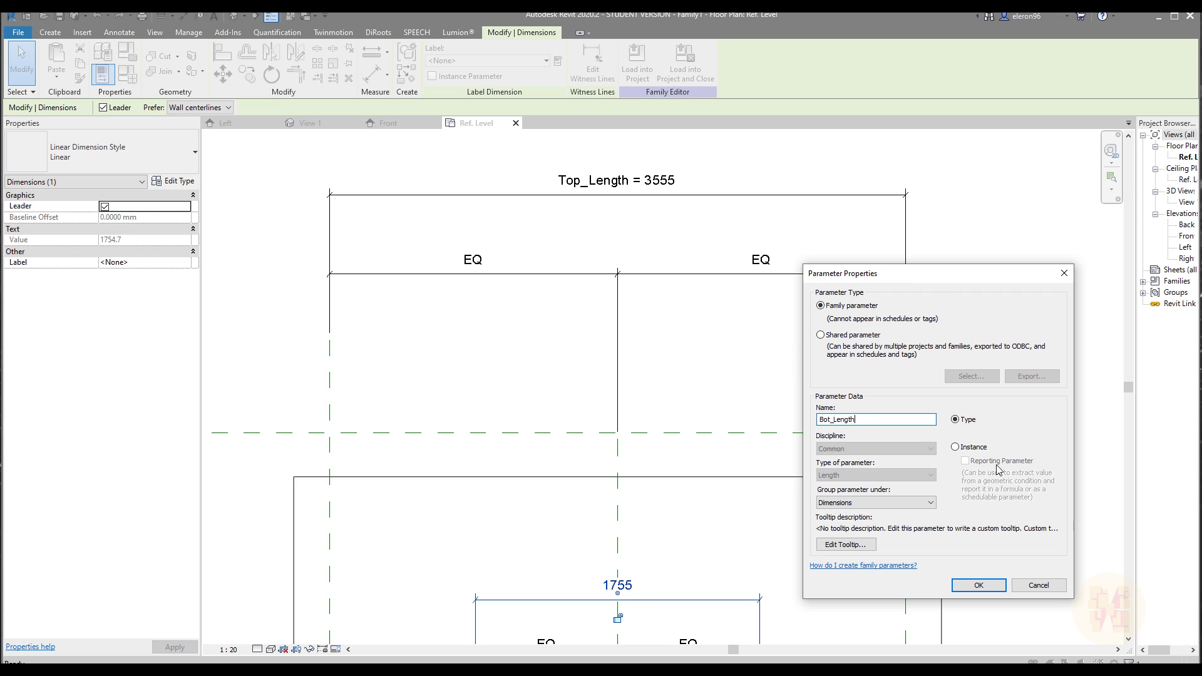
left_click(970, 447)
left_click(978, 584)
Label the overall dimension between the inner horizontal reference planes with a new instance parameter named Bot_Width
scroll(831, 390, "down", 3)
scroll(812, 434, "up", 6)
left_click(678, 356)
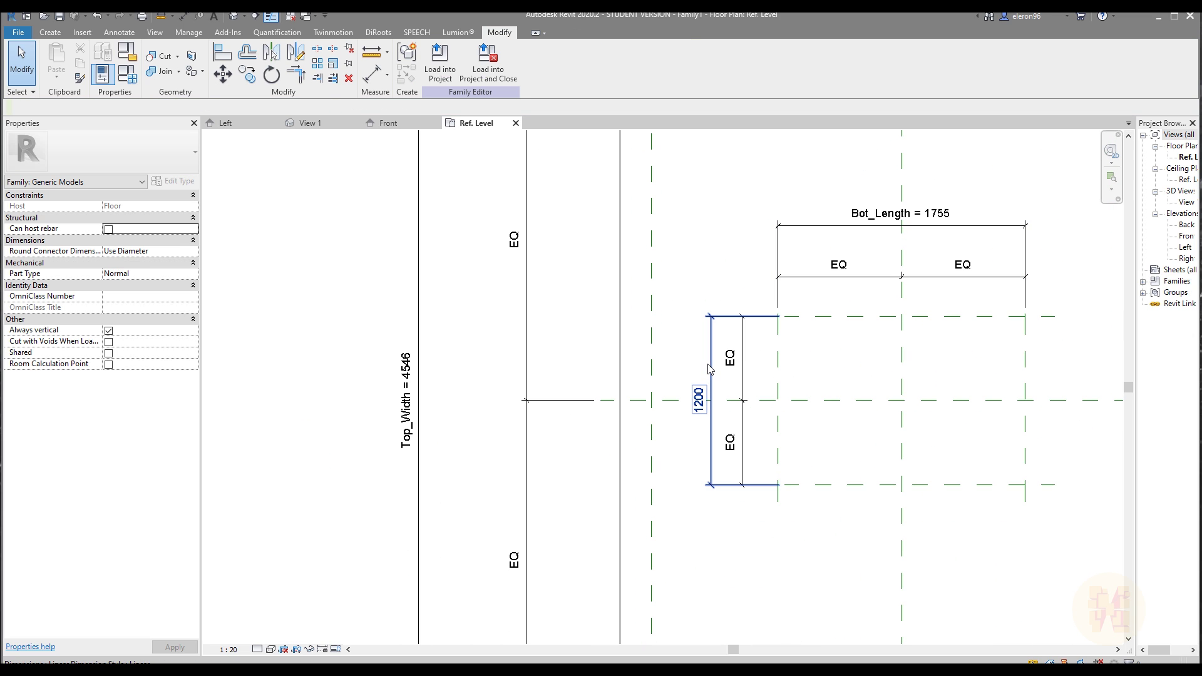
left_click(711, 376)
left_click(557, 61)
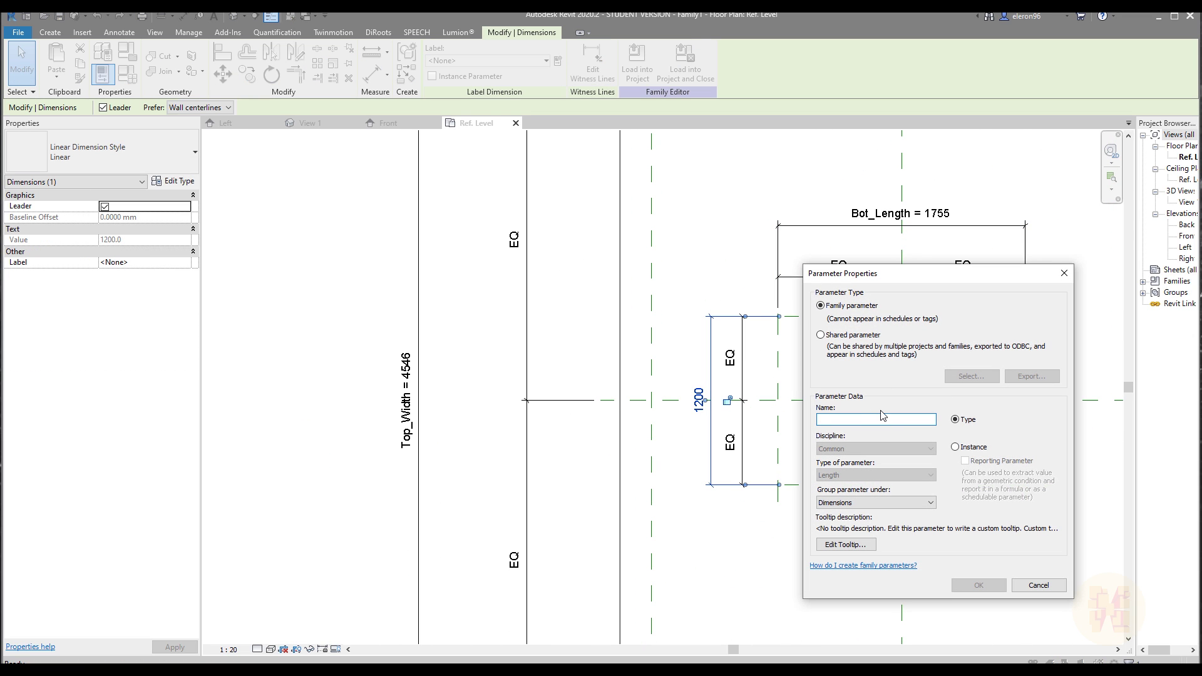
type("Bot_Width")
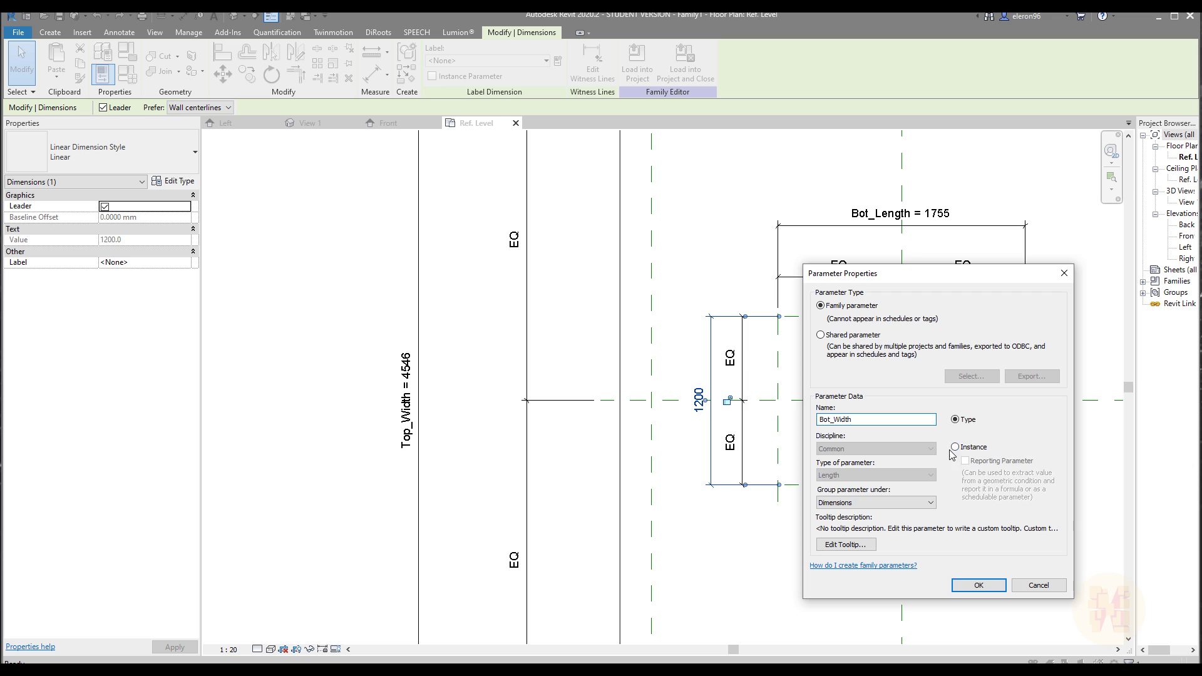
left_click(955, 447)
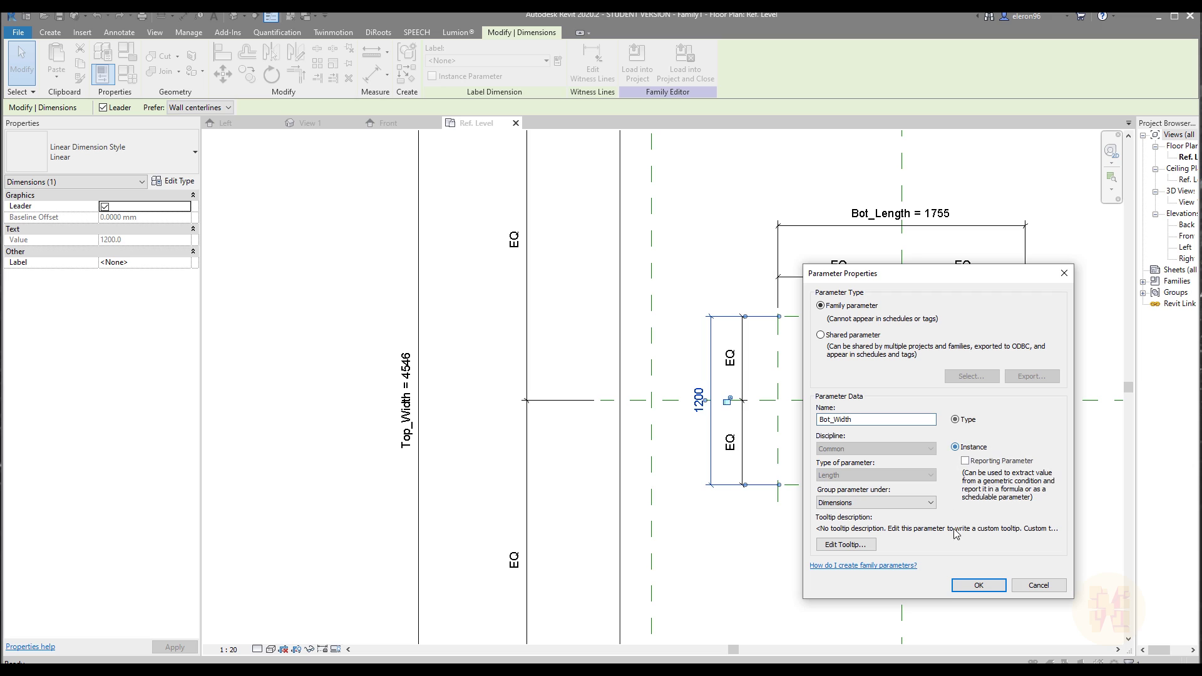
left_click(979, 586)
left_click(778, 576)
Widen the project browser and open the Front elevation view
scroll(886, 496, "down", 4)
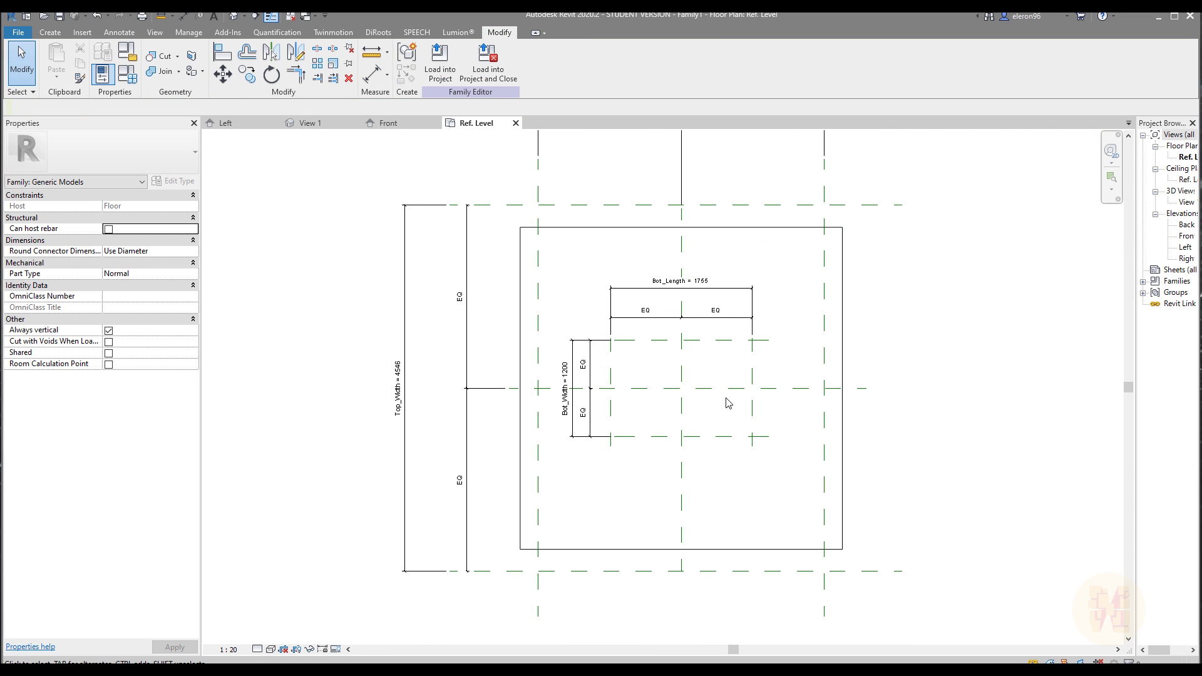
scroll(692, 461, "up", 2)
middle_click_drag(673, 345, 639, 350)
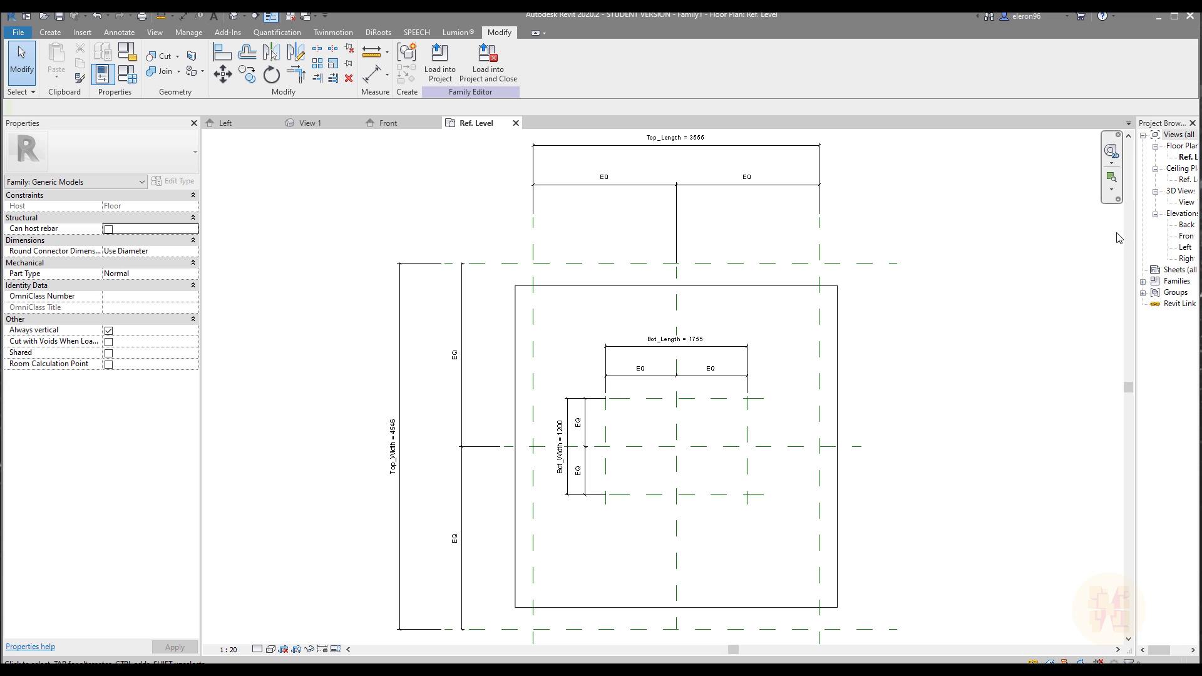
left_click_drag(1135, 232, 1074, 237)
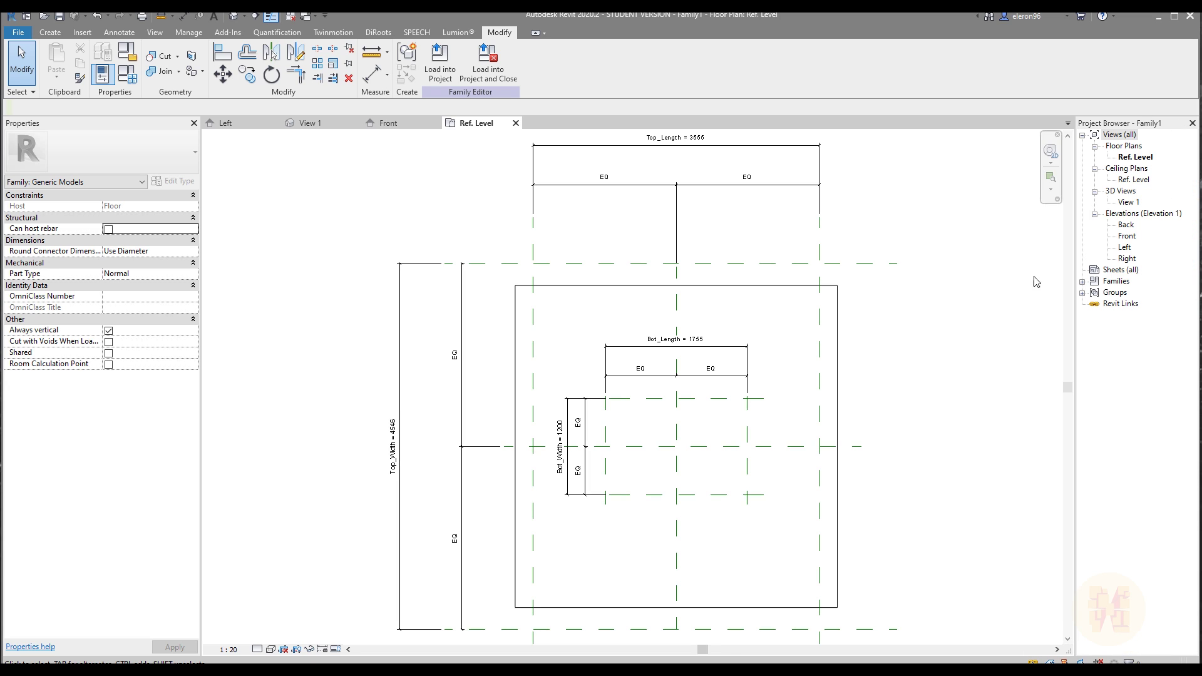
double_click(1126, 236)
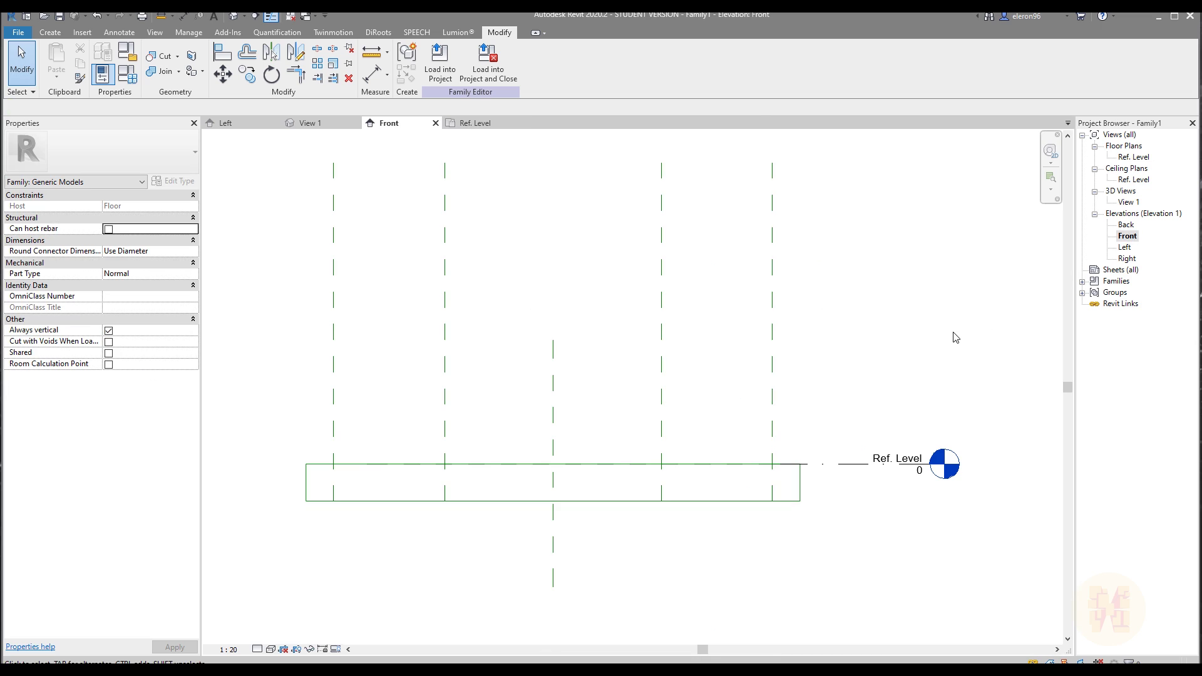
middle_click_drag(717, 385, 755, 311)
scroll(670, 376, "up", 1)
middle_click_drag(670, 376, 652, 346)
Draw a horizontal reference plane below the floor, about 2602 mm under the Ref. Level line
left_click(57, 37)
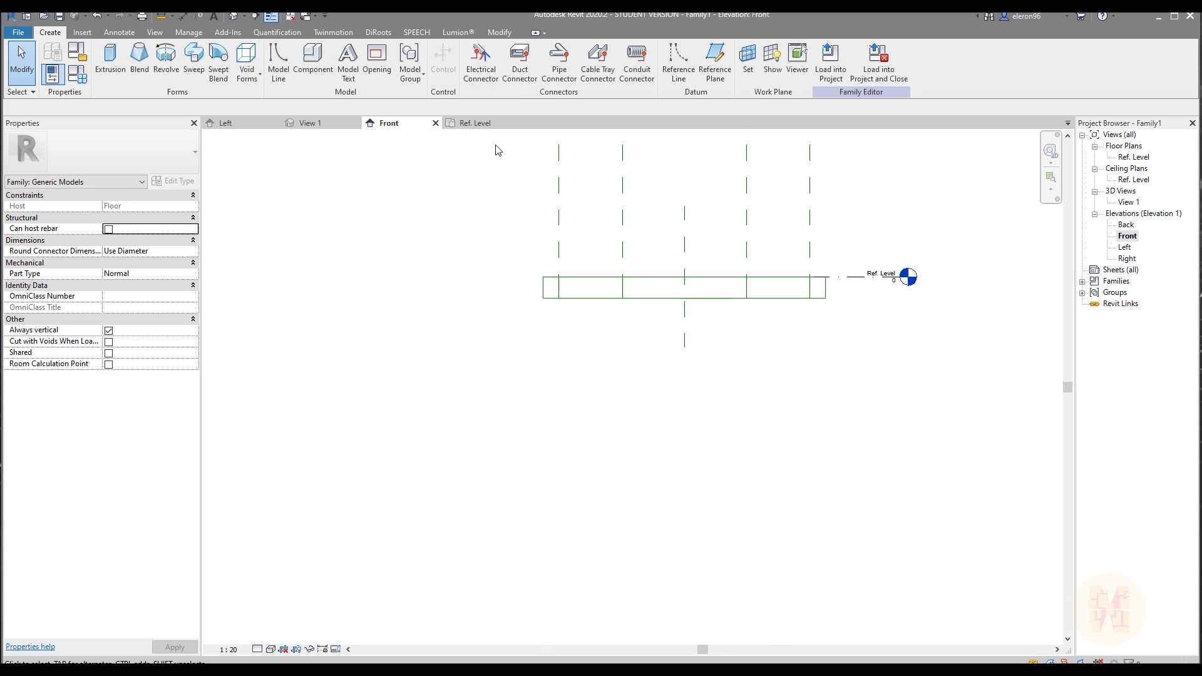
left_click(715, 61)
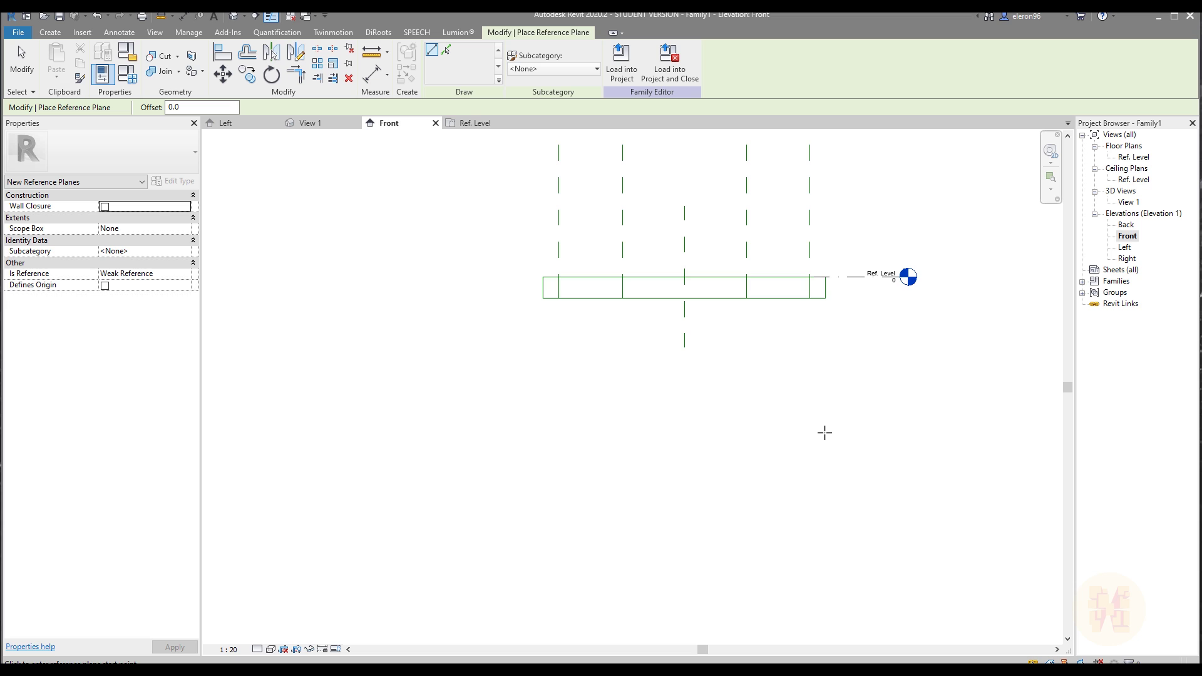
left_click(827, 462)
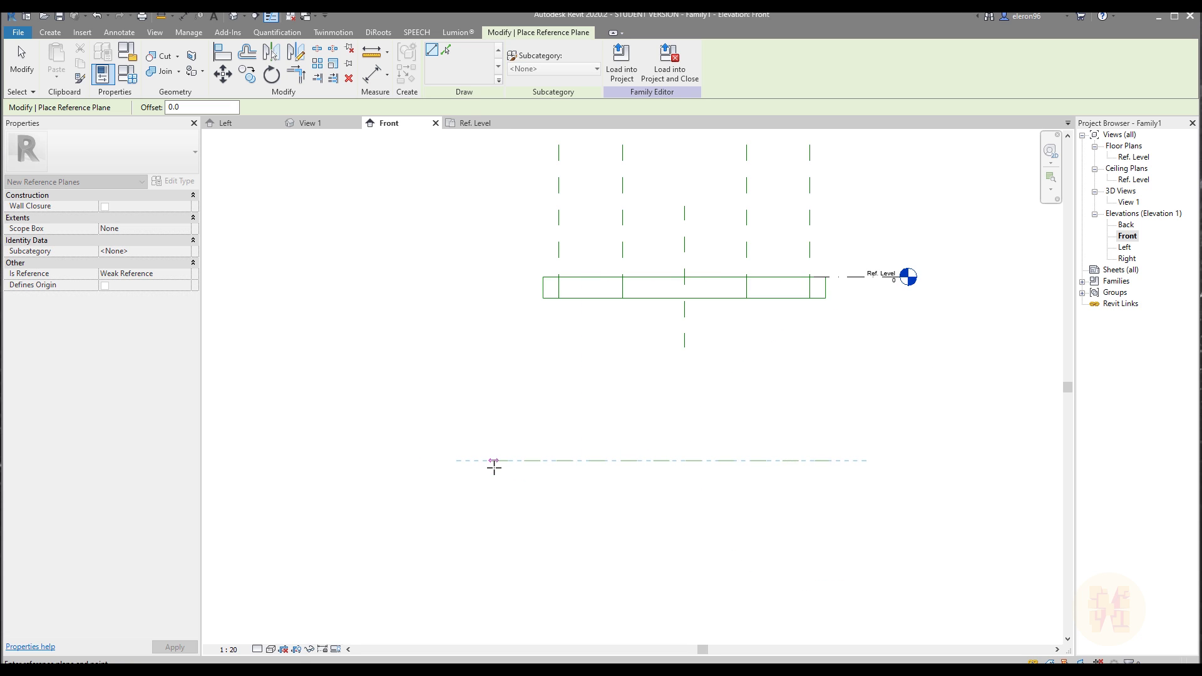
left_click(519, 460)
key("Escape")
key("Escape")
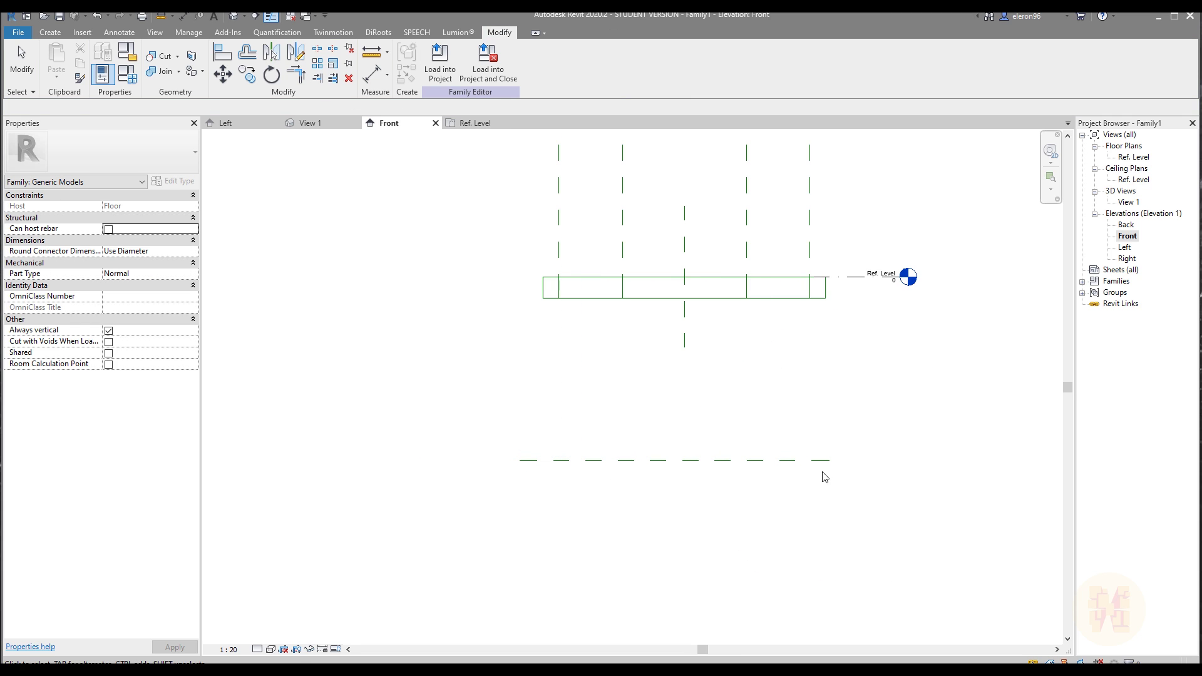
Extend the right end of the new lower reference plane slightly beyond the floor and name the plane BOT_PAD
left_click(829, 463)
left_click(805, 482)
left_click(846, 460)
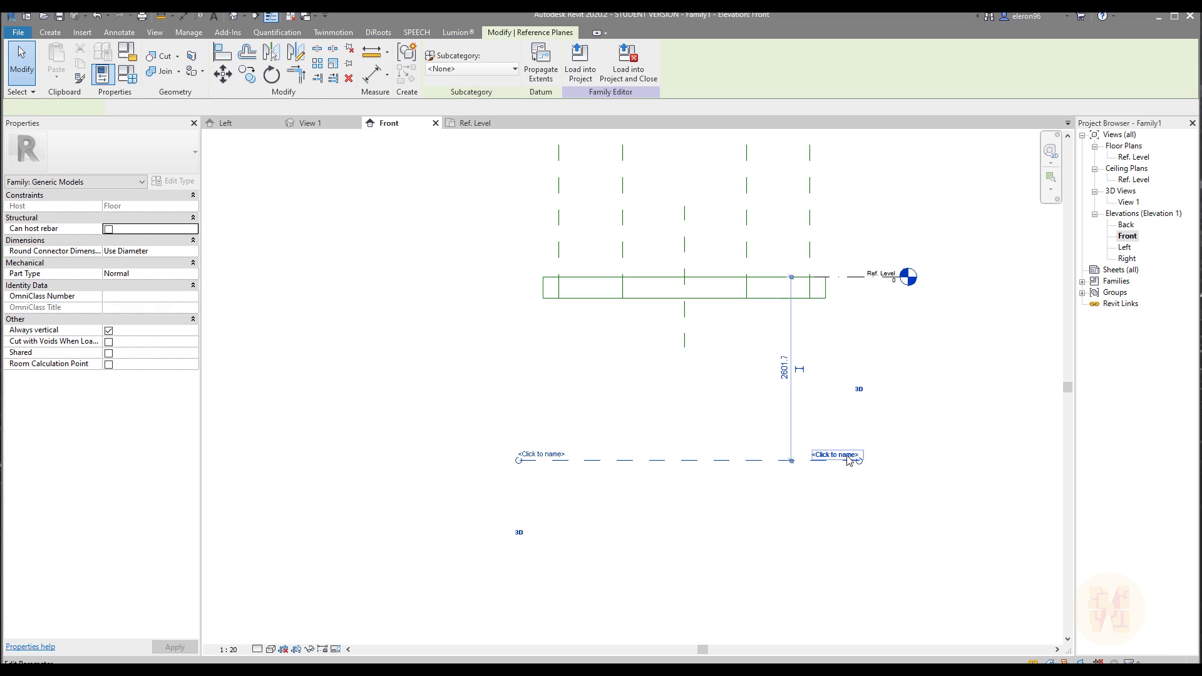
left_click(848, 457)
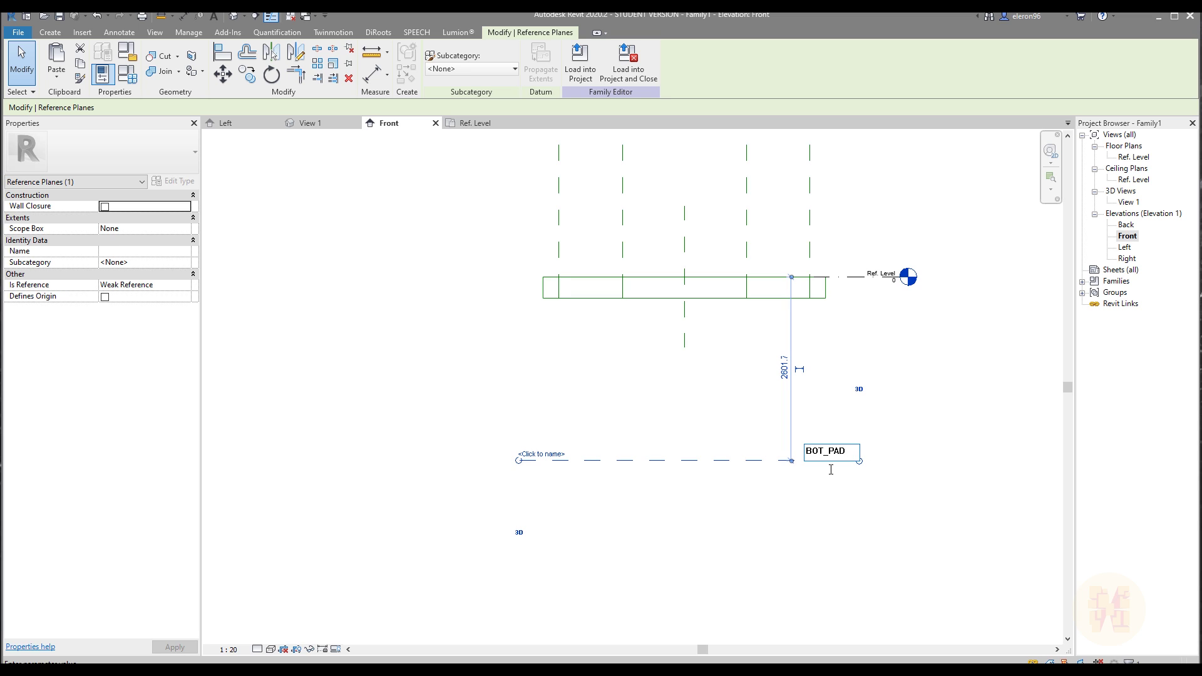
key("Return")
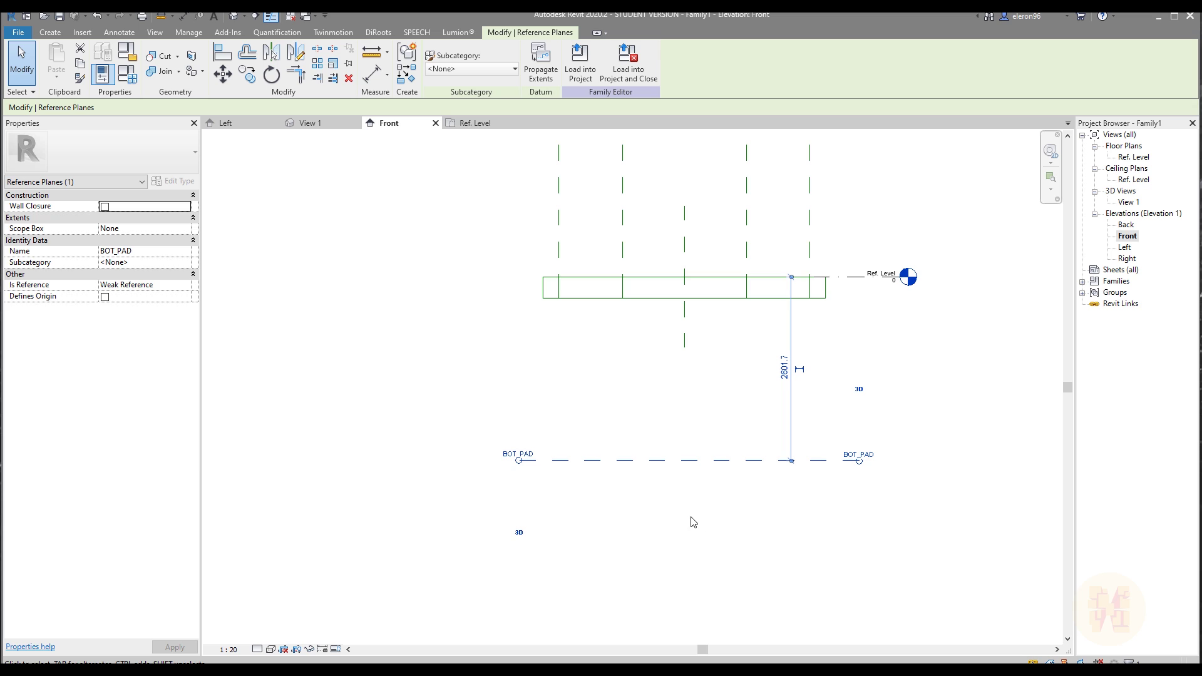
left_click(674, 478)
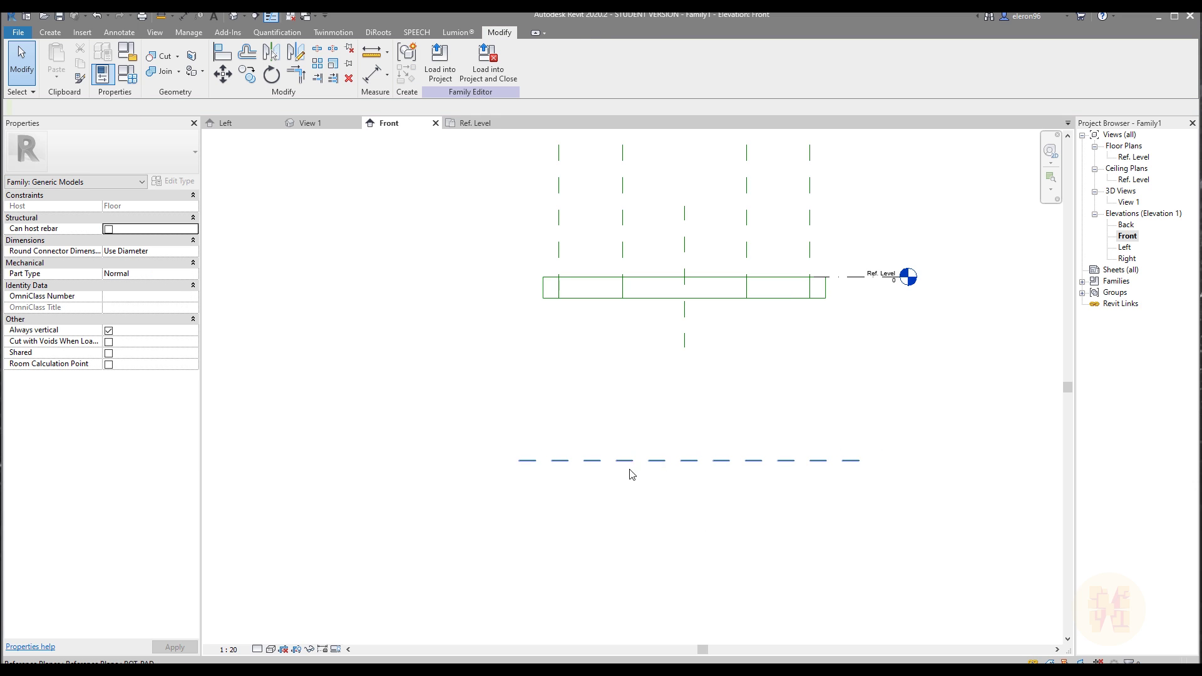
Extend the Ref. Level line leftward past the floor's left edge and the end of the BOT_PAD plane
middle_click_drag(611, 446, 614, 463)
scroll(613, 462, "up", 3)
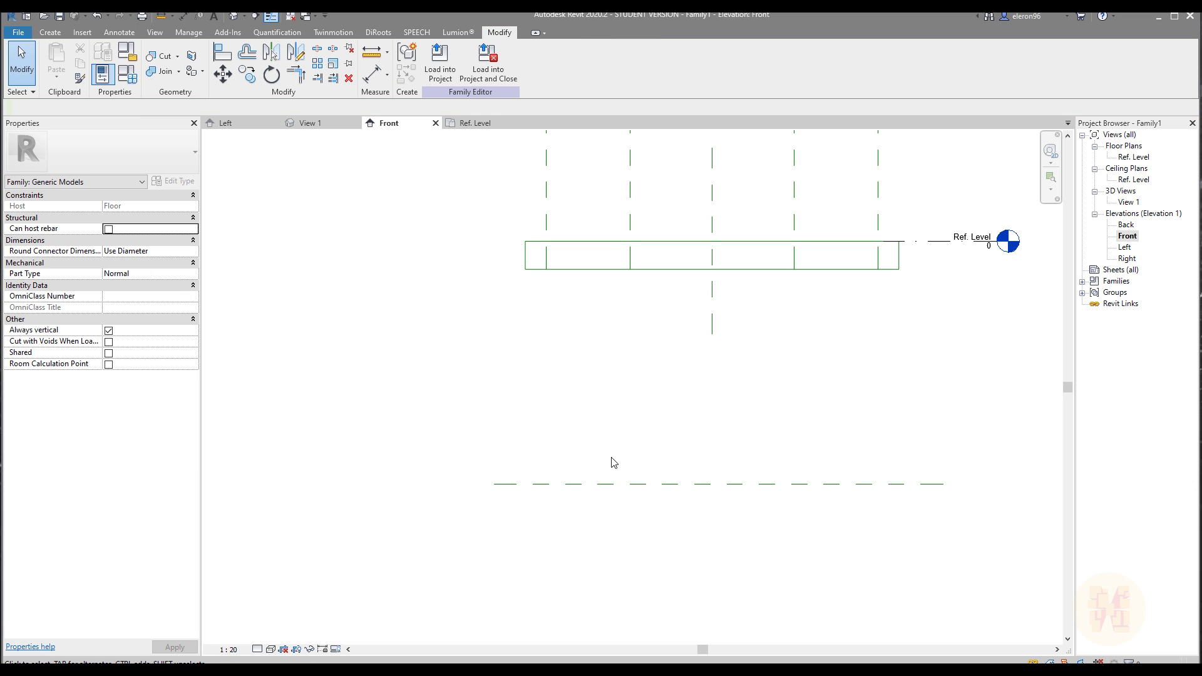
scroll(768, 463, "down", 3)
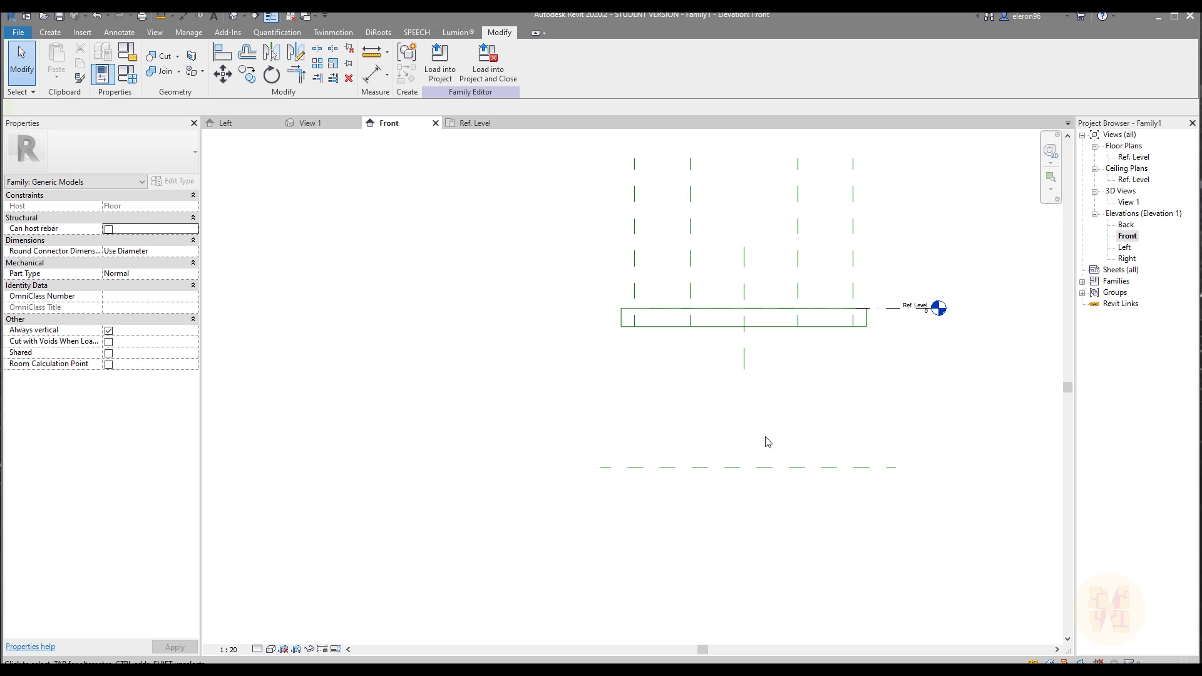
scroll(895, 340, "up", 1)
left_click(895, 339)
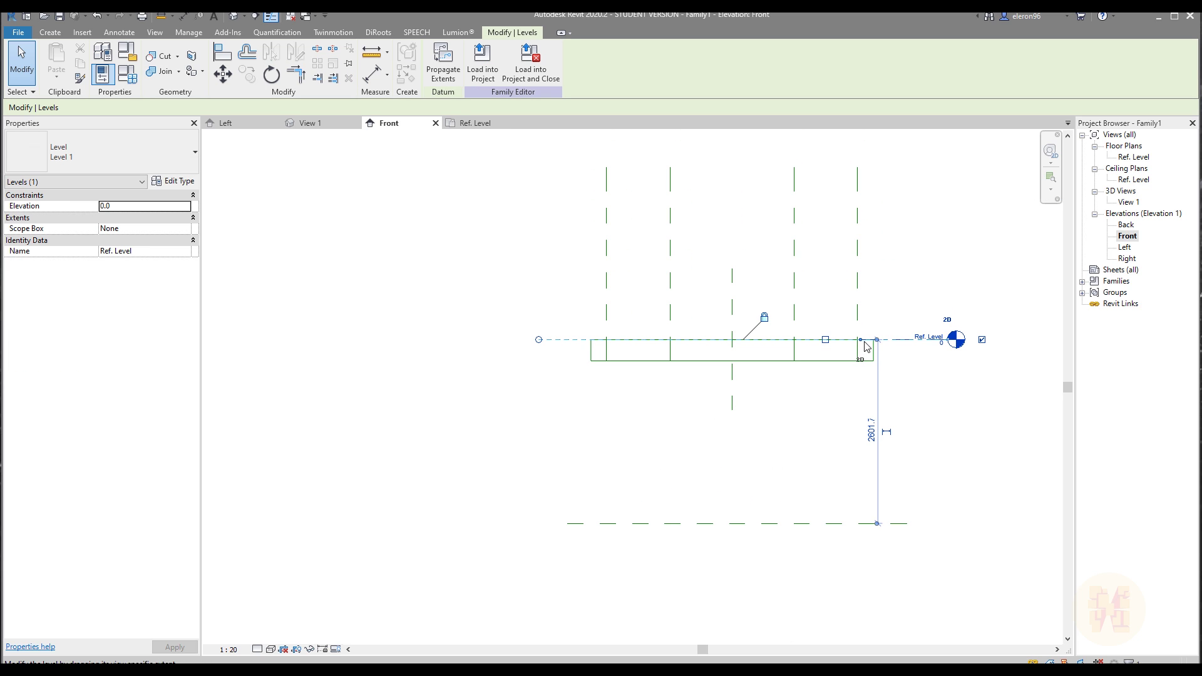
key("Escape")
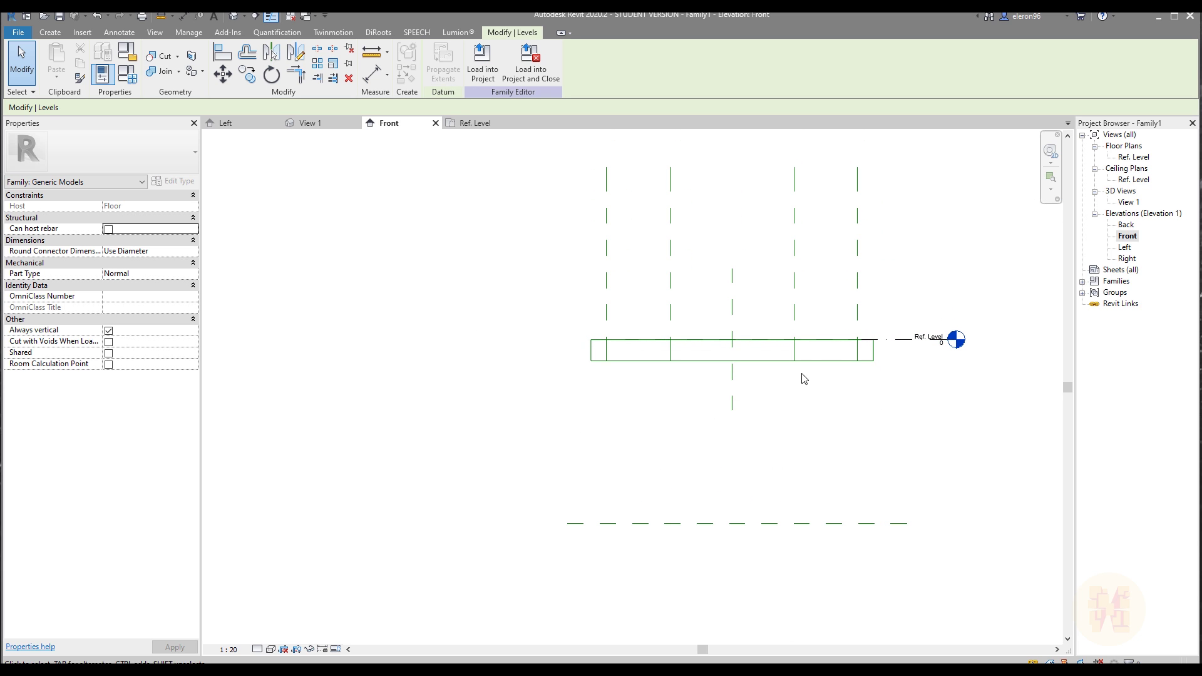
left_click_drag(876, 339, 502, 342)
left_click(601, 468)
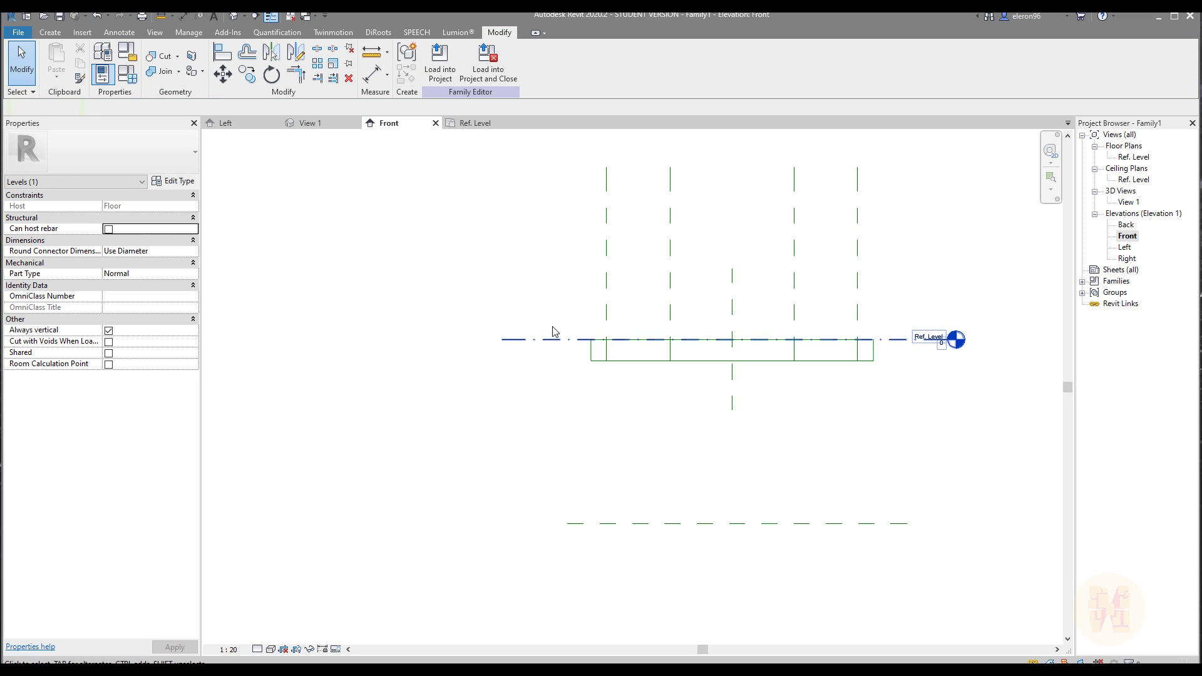
Place an aligned dimension between the BOT_PAD reference plane and the Ref. Level line, left of the floor
scroll(689, 415, "up", 2)
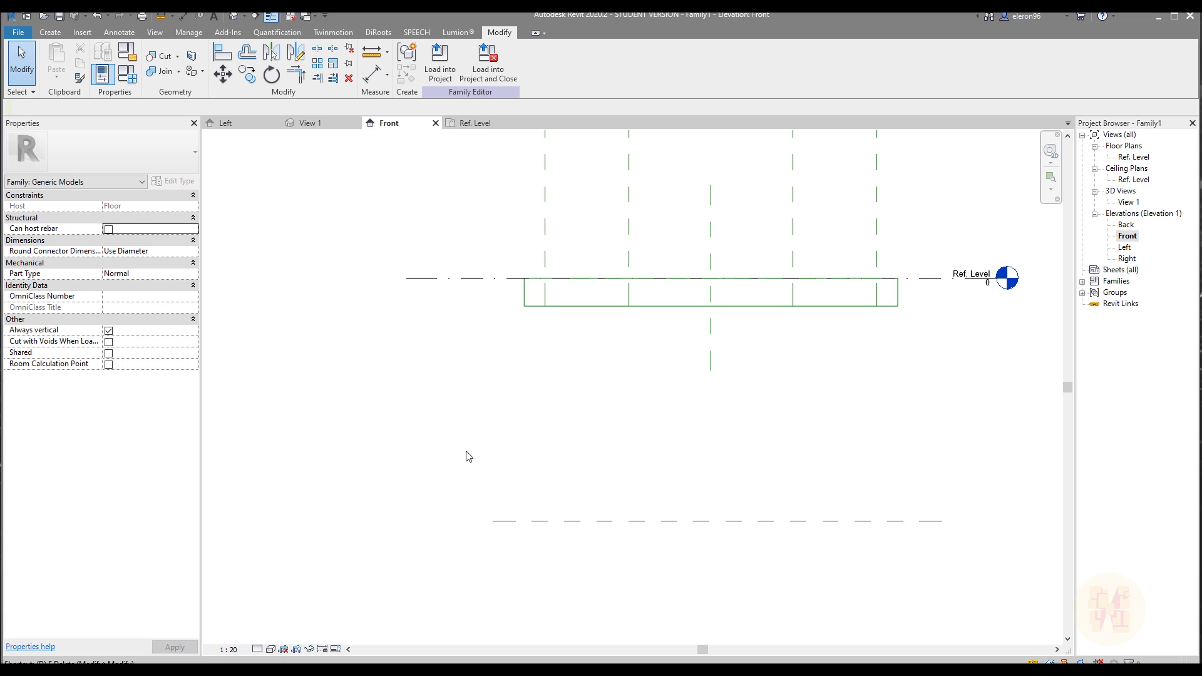
key("d")
key("i")
left_click(517, 523)
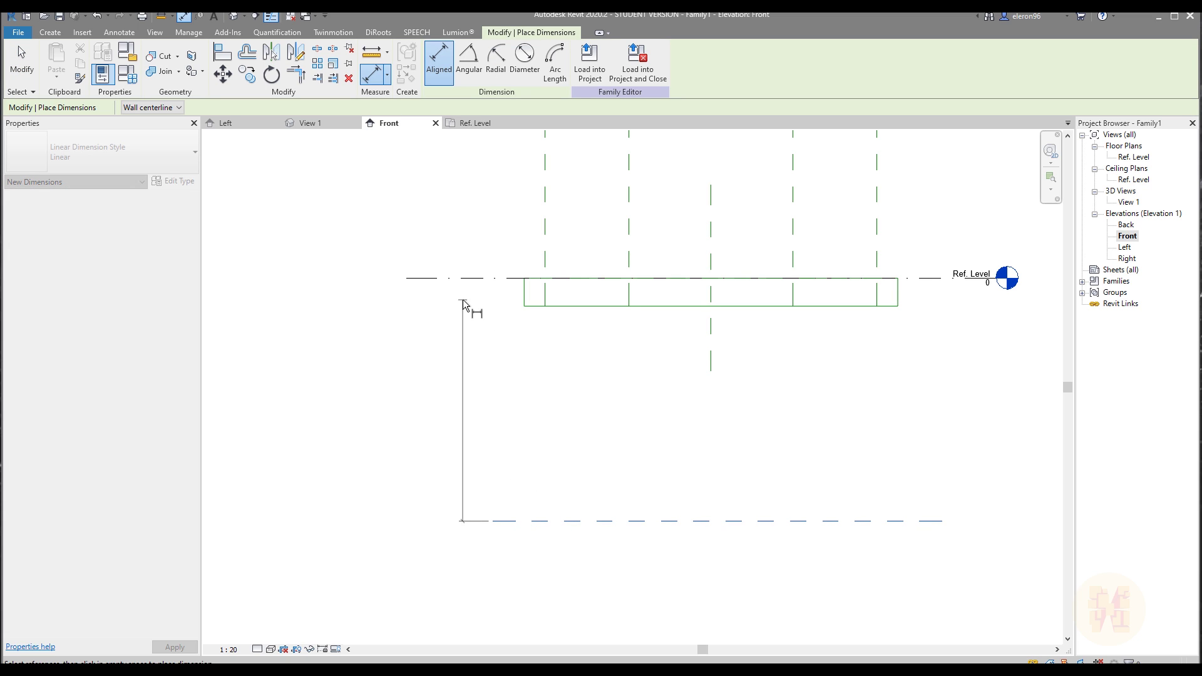
left_click(482, 278)
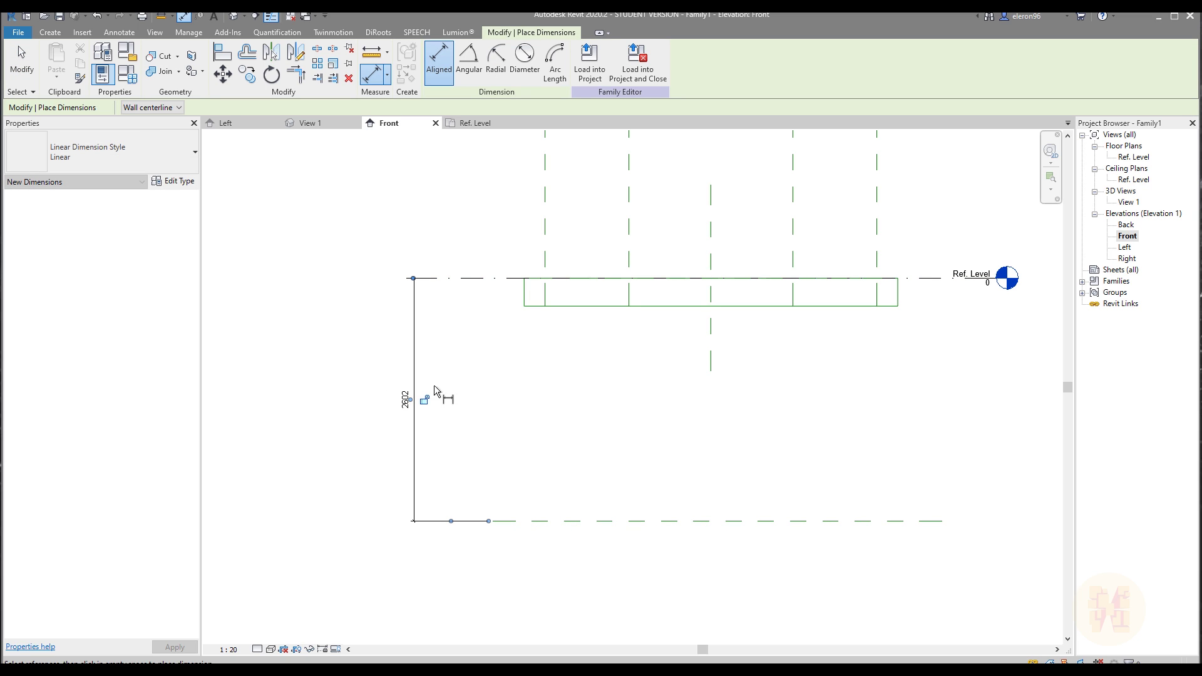
left_click(413, 400)
key("Escape")
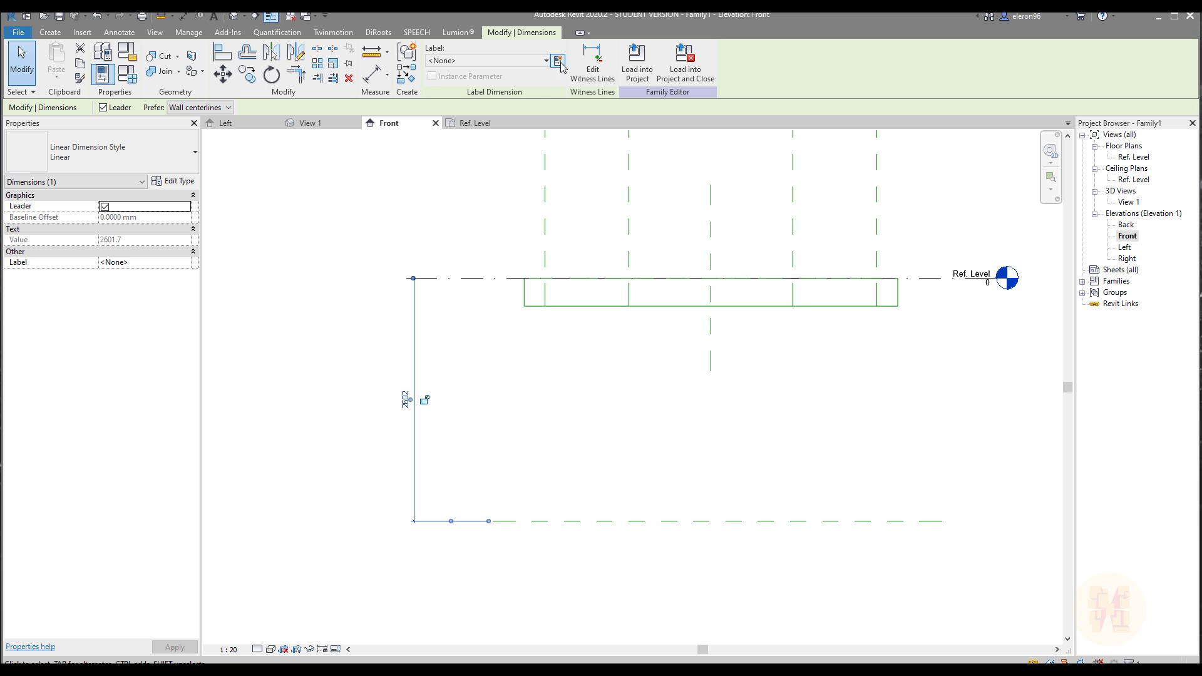
Label the dimension between BOT_PAD and Ref. Level with a new instance parameter named Height
left_click(557, 61)
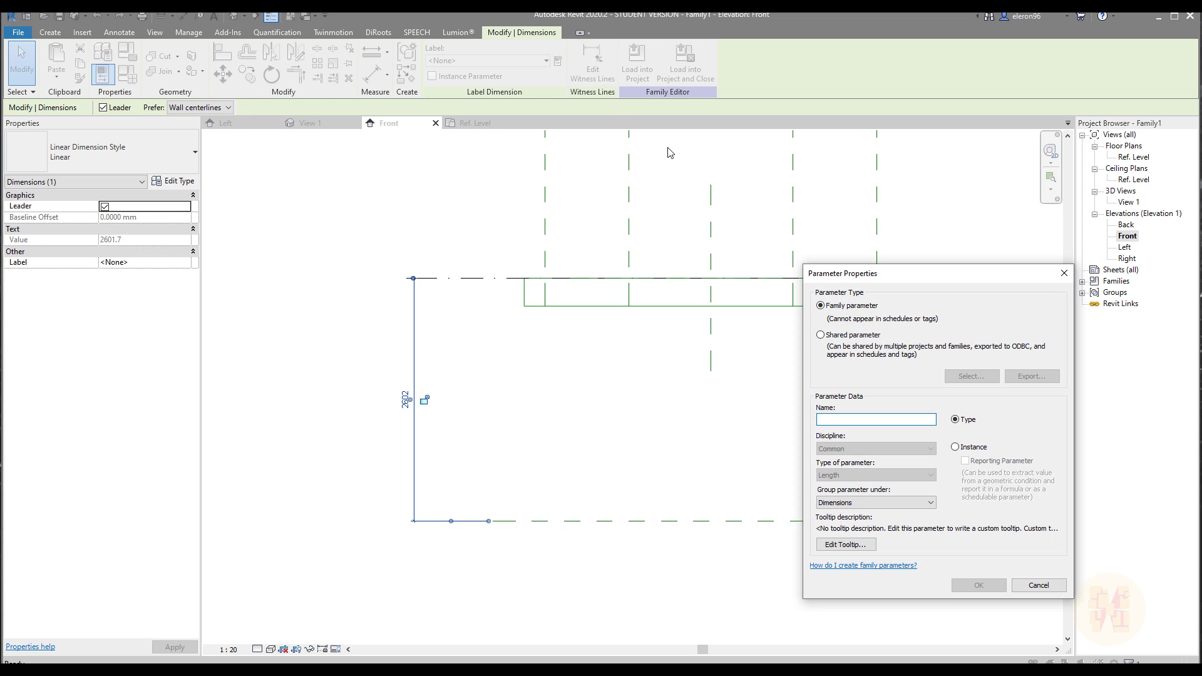
type("He")
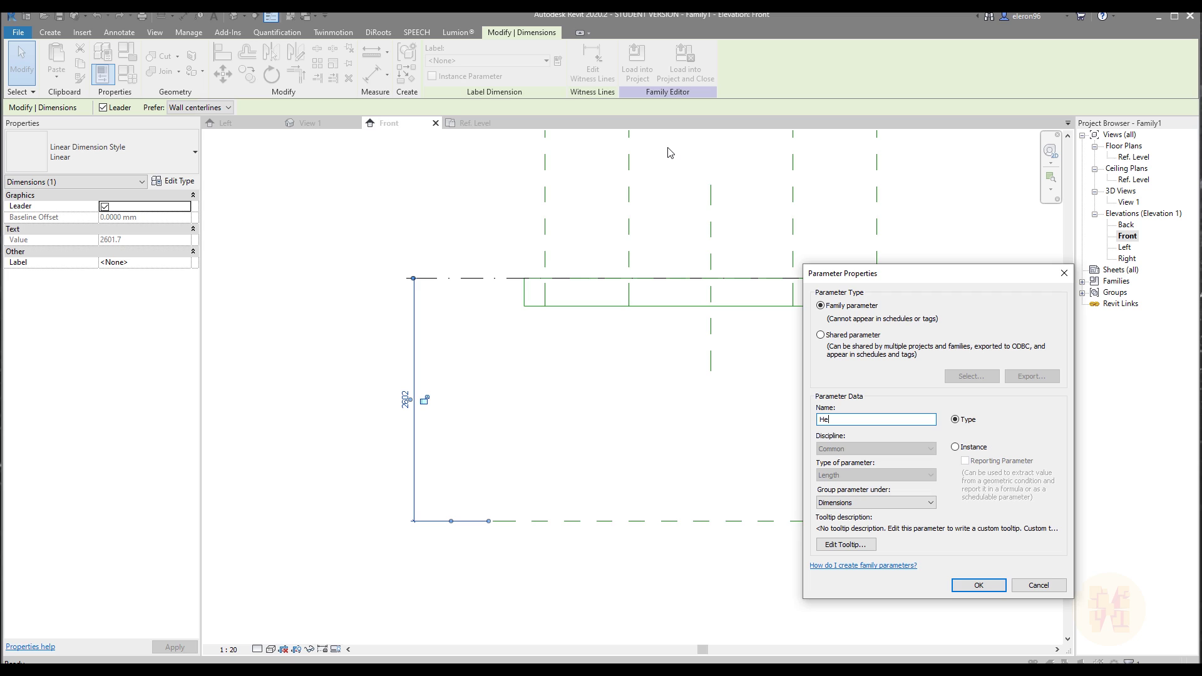
type("ight")
left_click(969, 448)
left_click(978, 585)
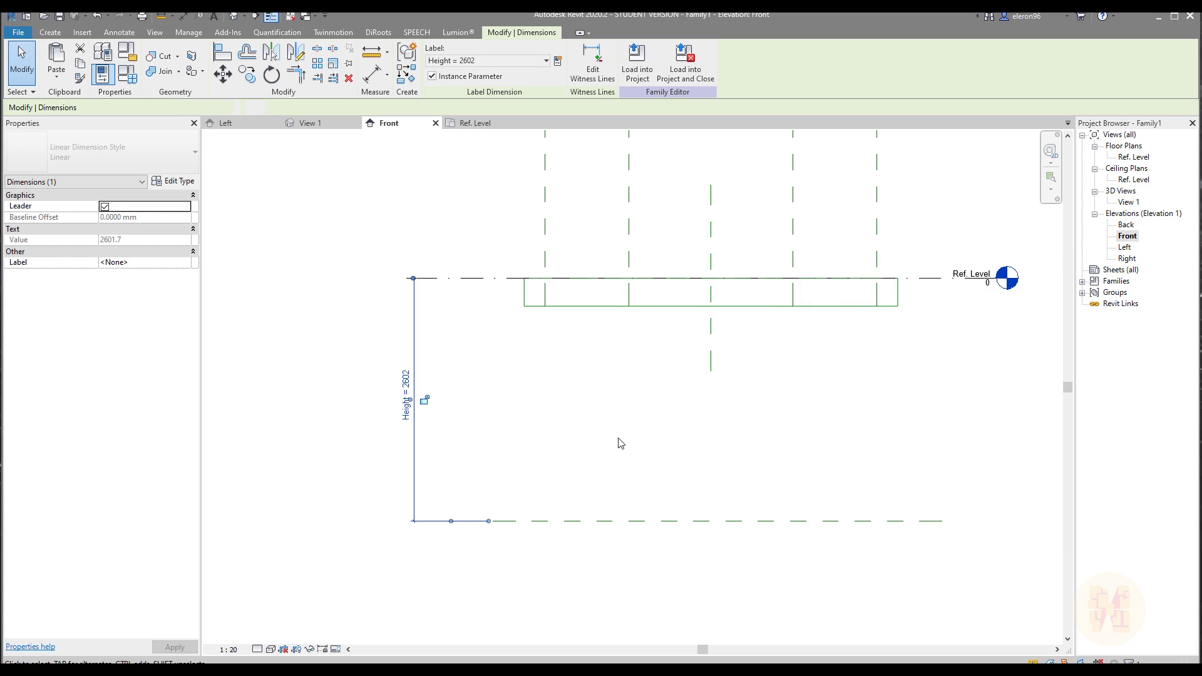
left_click(635, 478)
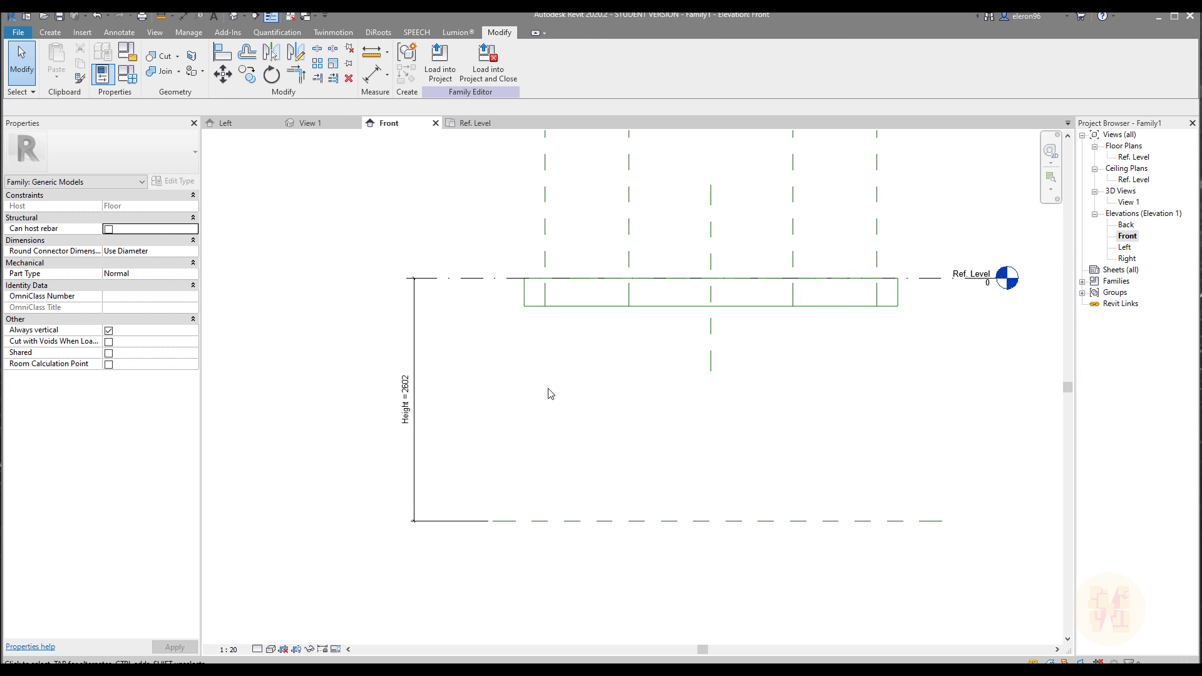
Dimension the floor's thickness from the Ref. Level line to its bottom face, left of the floor
key("d")
key("i")
scroll(457, 288, "up", 2)
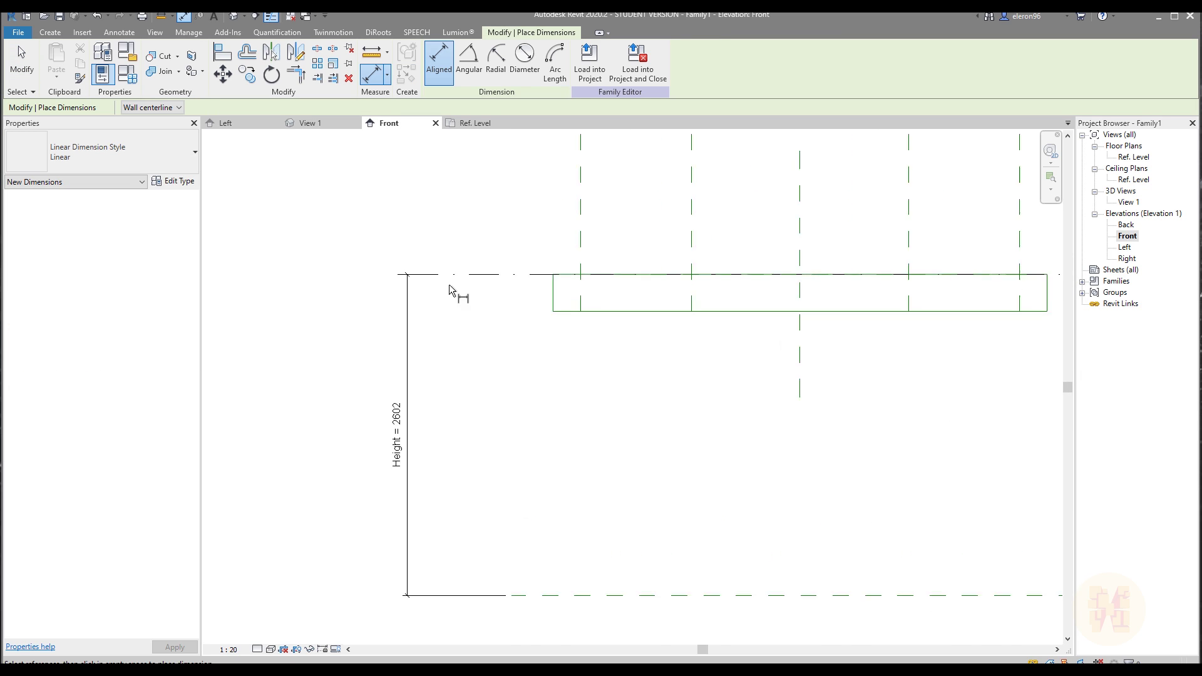
left_click(495, 278)
left_click(658, 319)
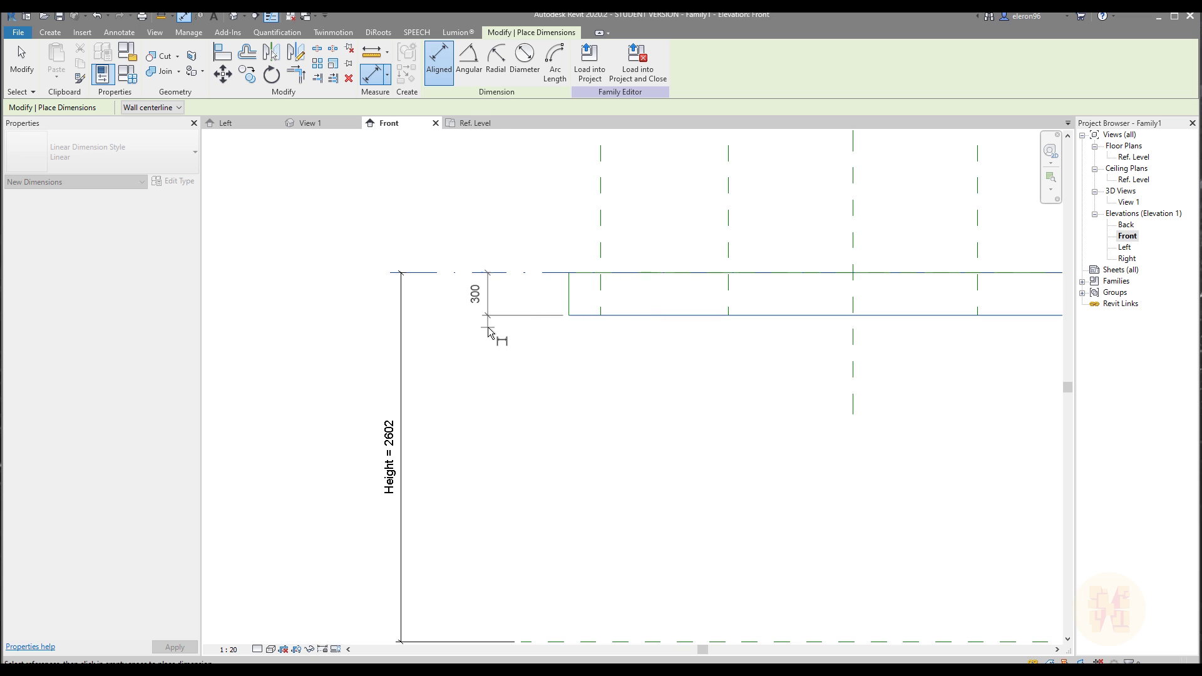
left_click(490, 332)
key("Escape")
key("Escape")
Label the floor-thickness dimension with a new instance reporting parameter named WIdth_Floor
left_click(482, 295)
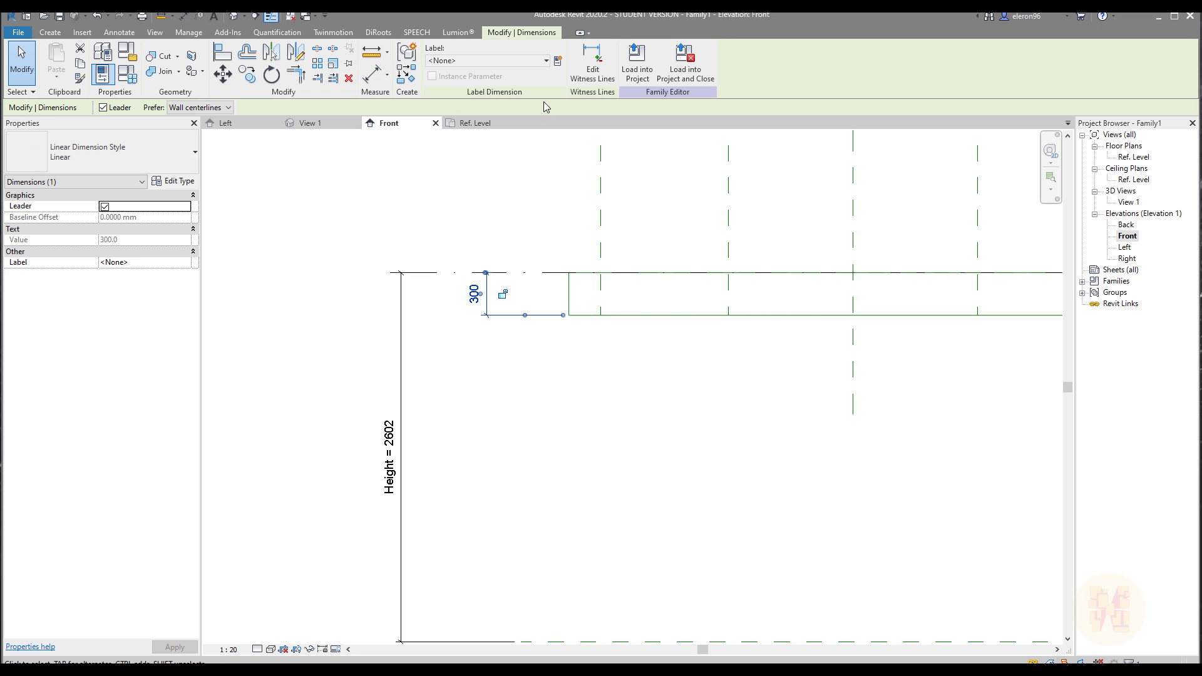
left_click(557, 61)
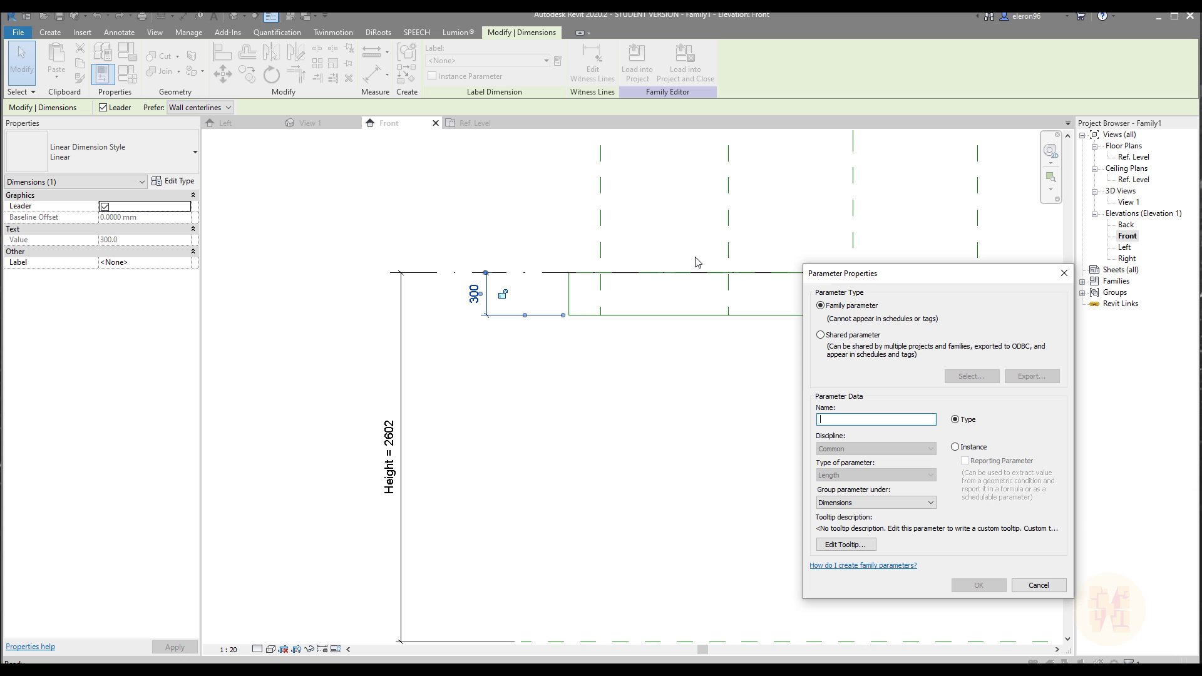
type("WIdth_Floor")
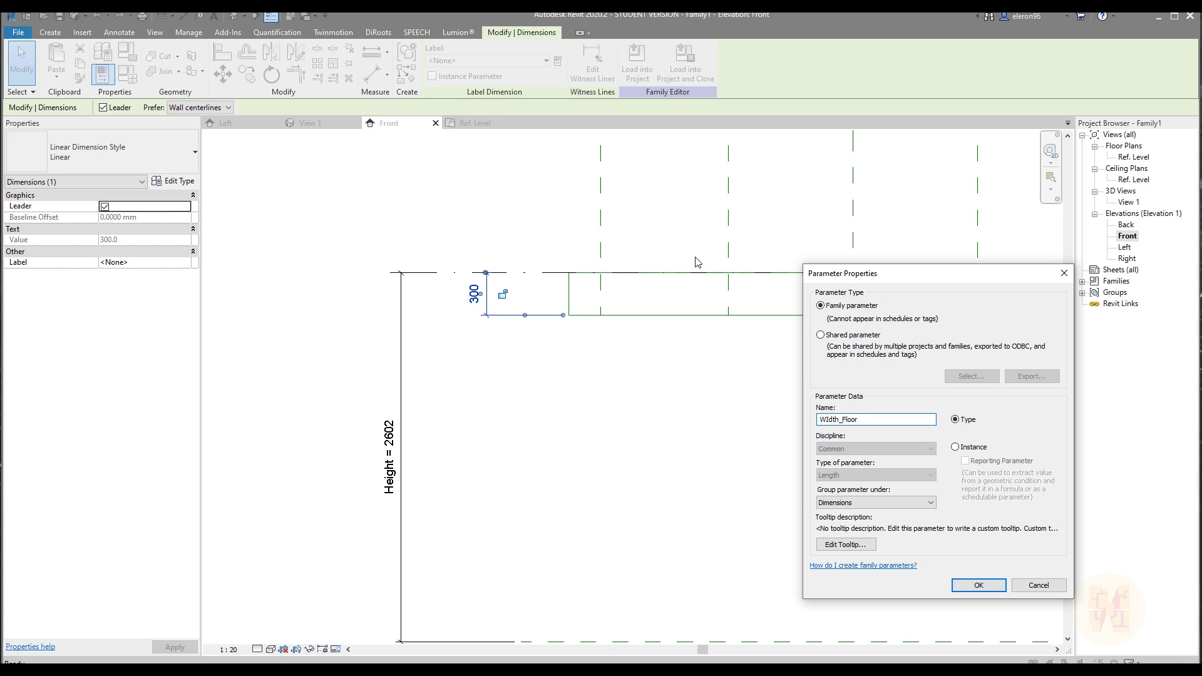
left_click(974, 449)
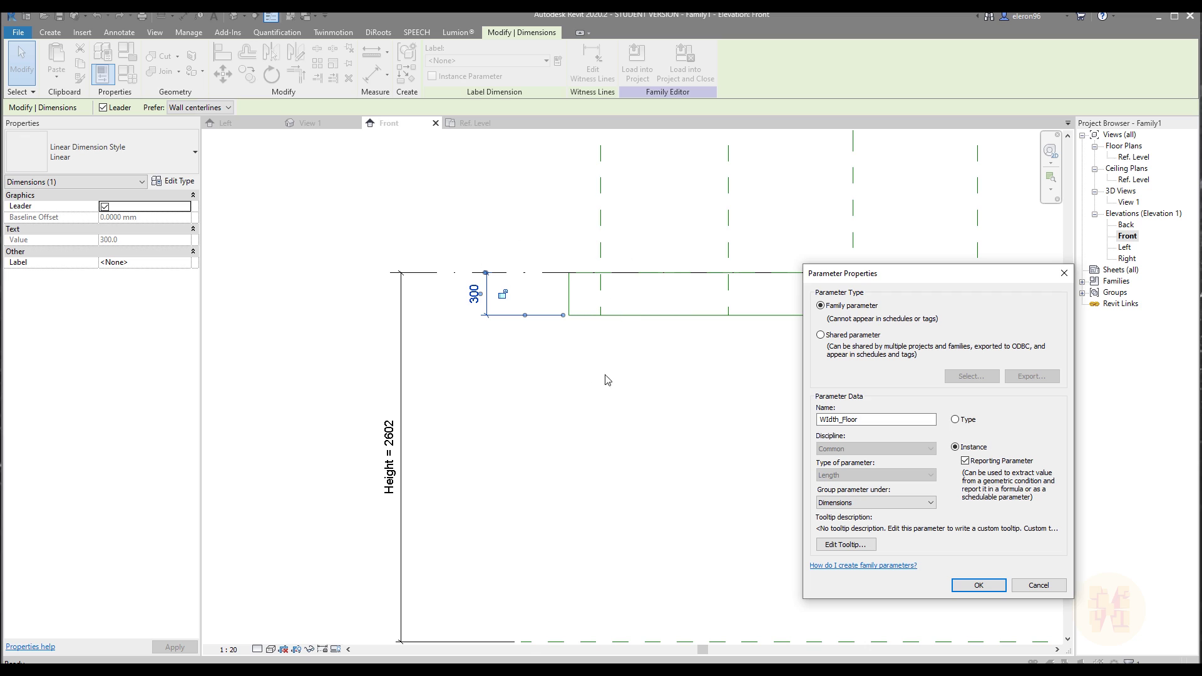
left_click(976, 586)
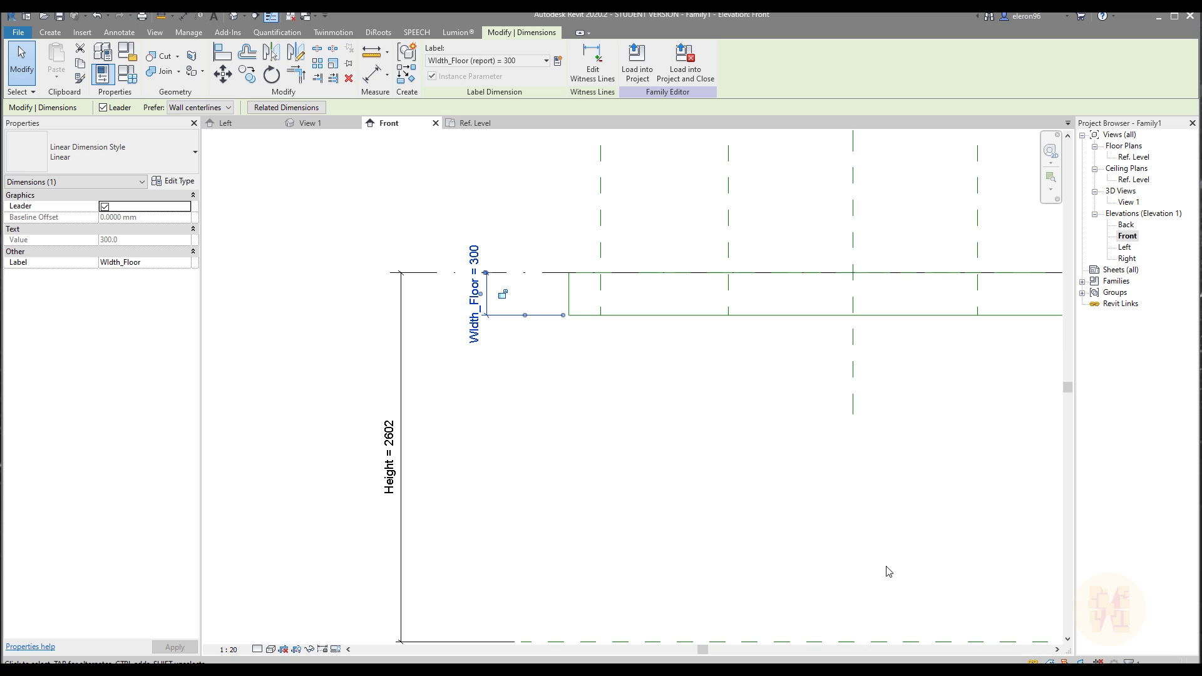
left_click(701, 415)
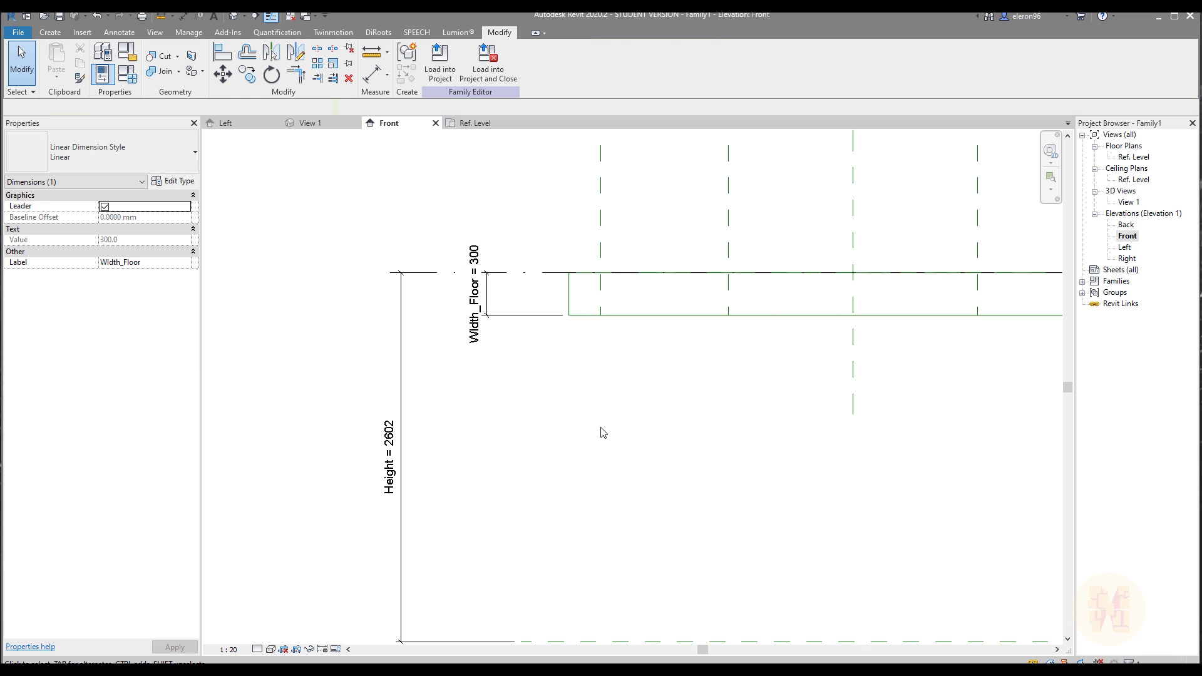
left_click(500, 314)
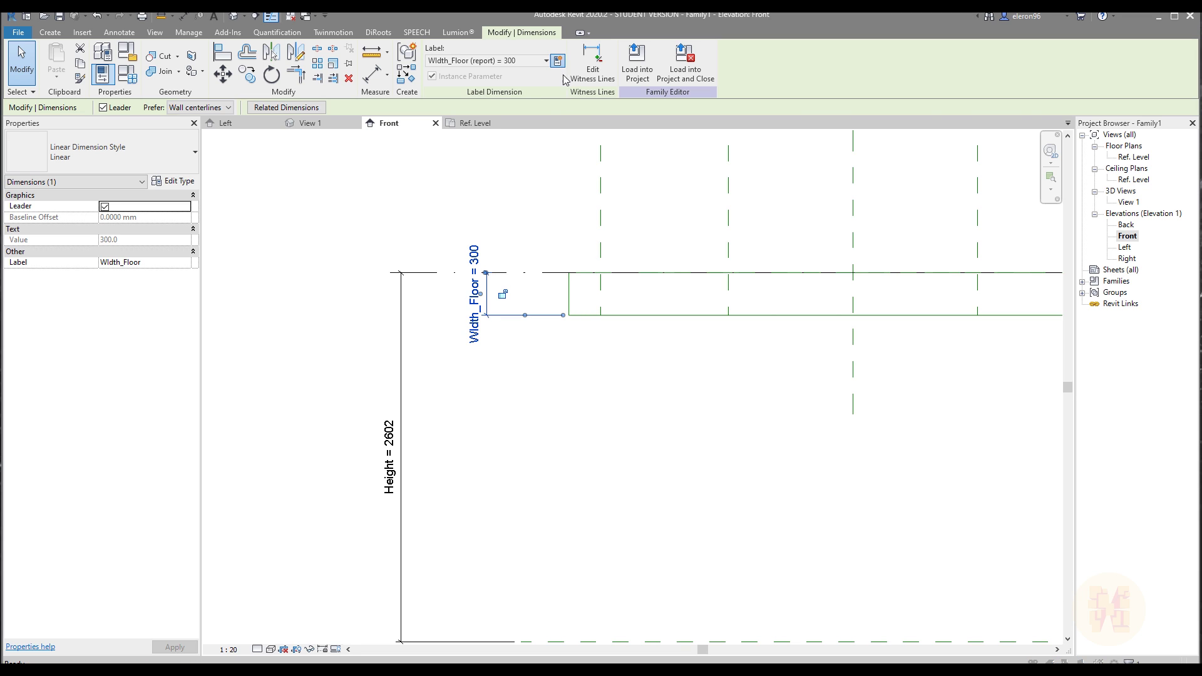
left_click(559, 67)
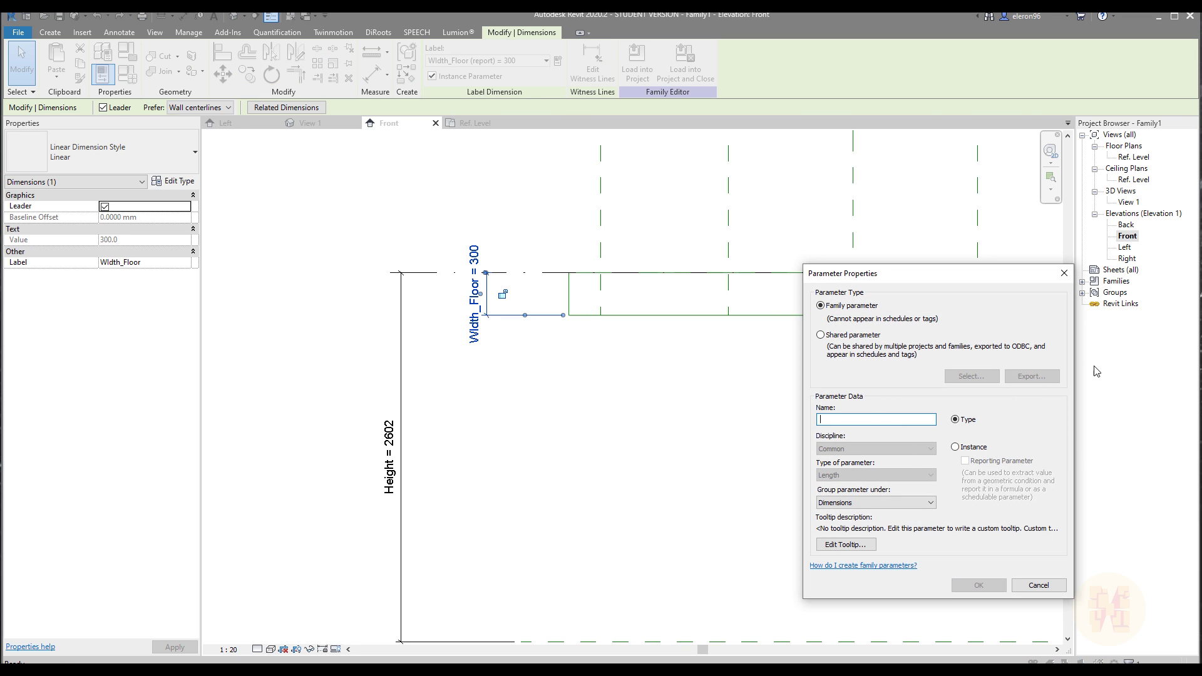
left_click(1064, 273)
left_click(673, 435)
Draw a horizontal reference plane between the floor and BOT_PAD, about 2191 mm below Ref. Level
scroll(661, 429, "down", 3)
middle_click_drag(657, 416, 654, 411)
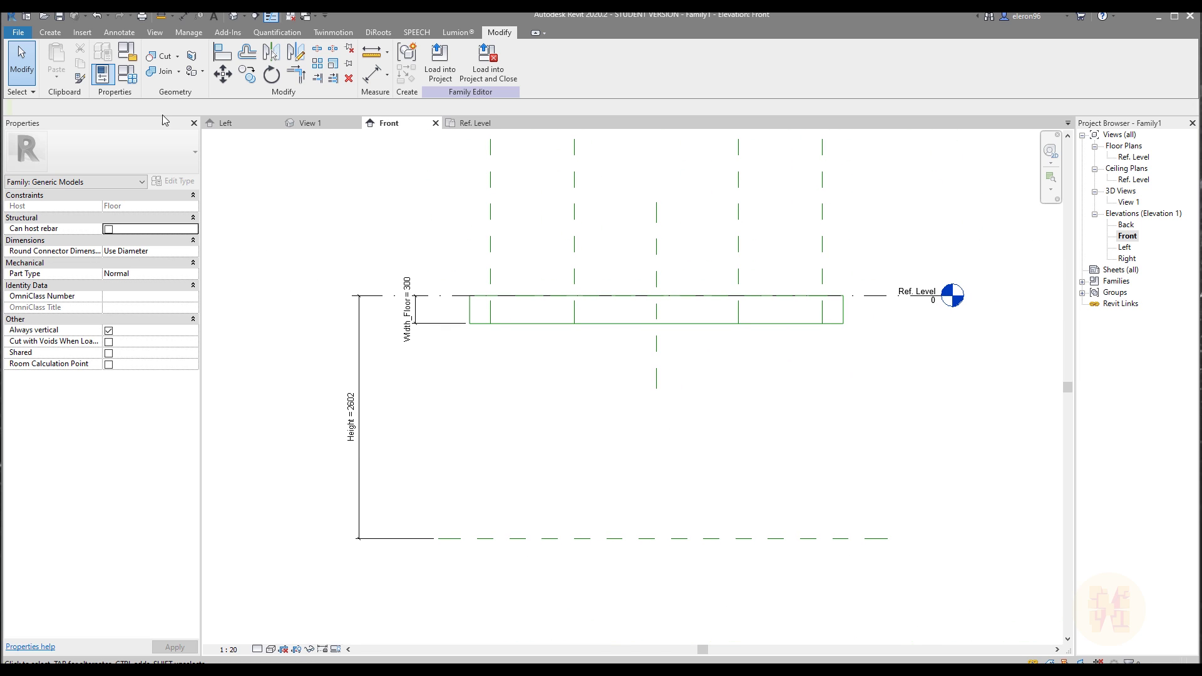
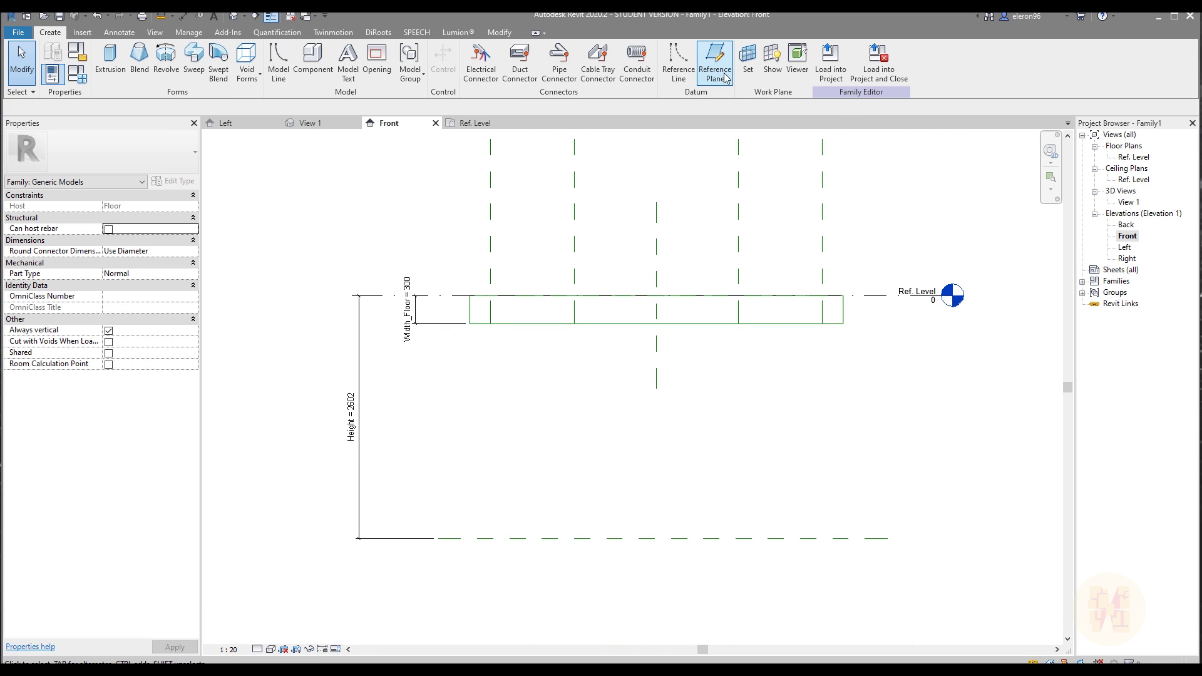
left_click(715, 59)
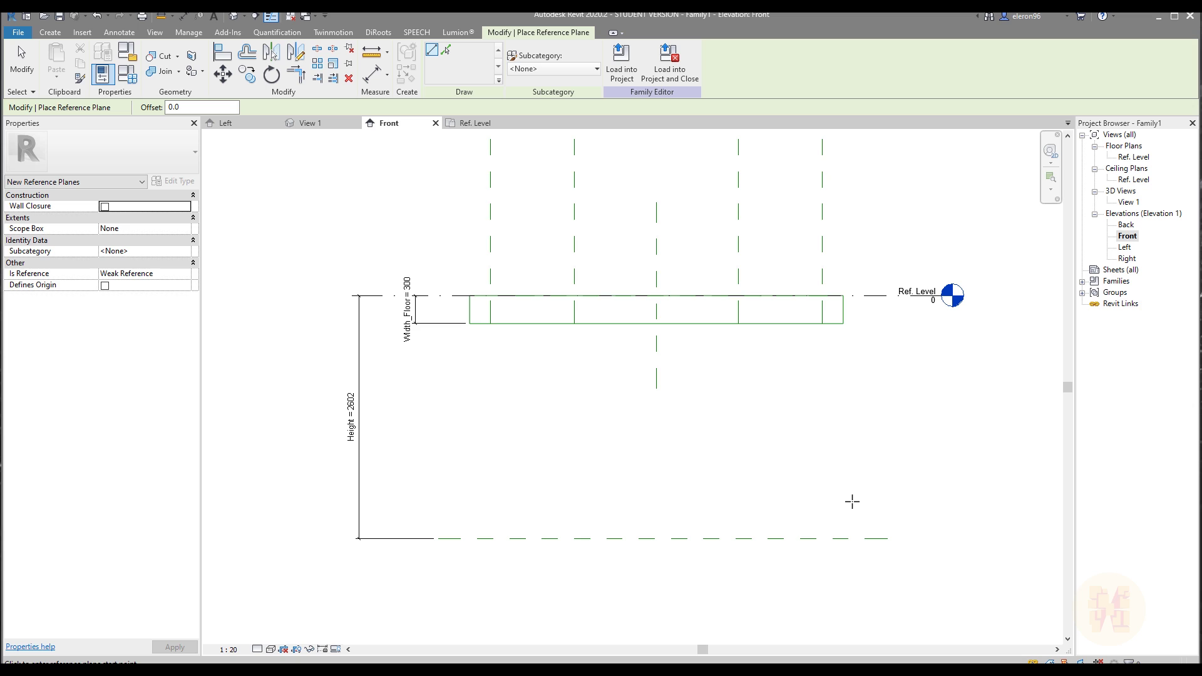
left_click(840, 500)
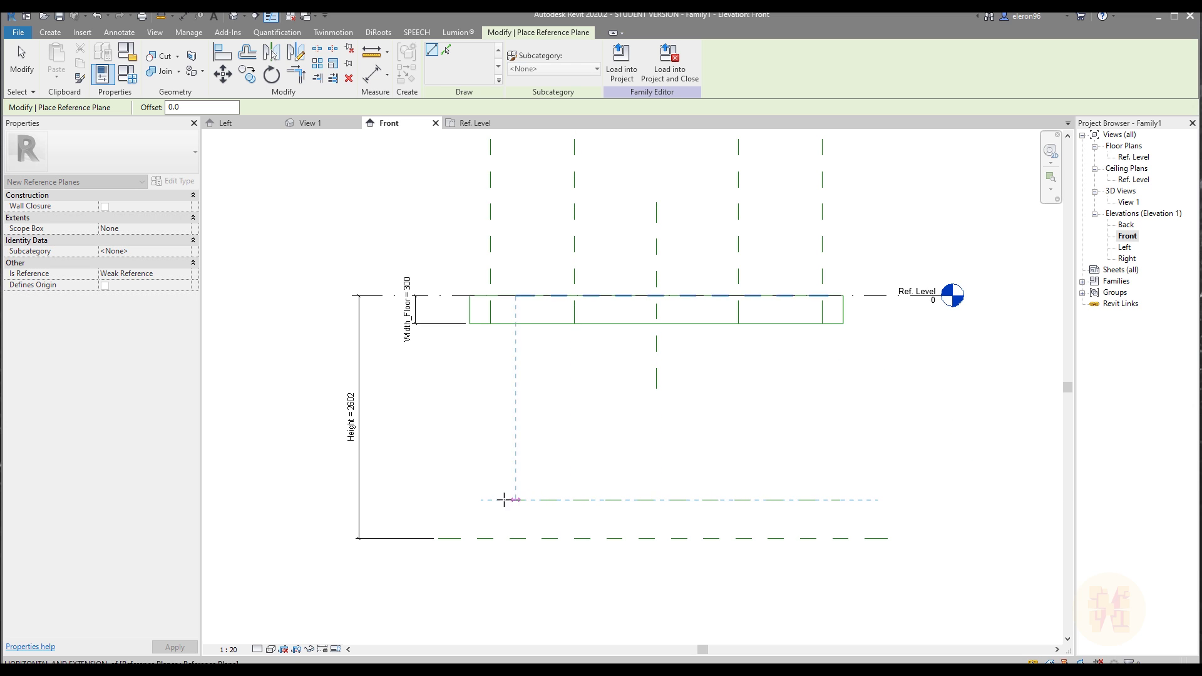
left_click(474, 500)
key("Escape")
key("Escape")
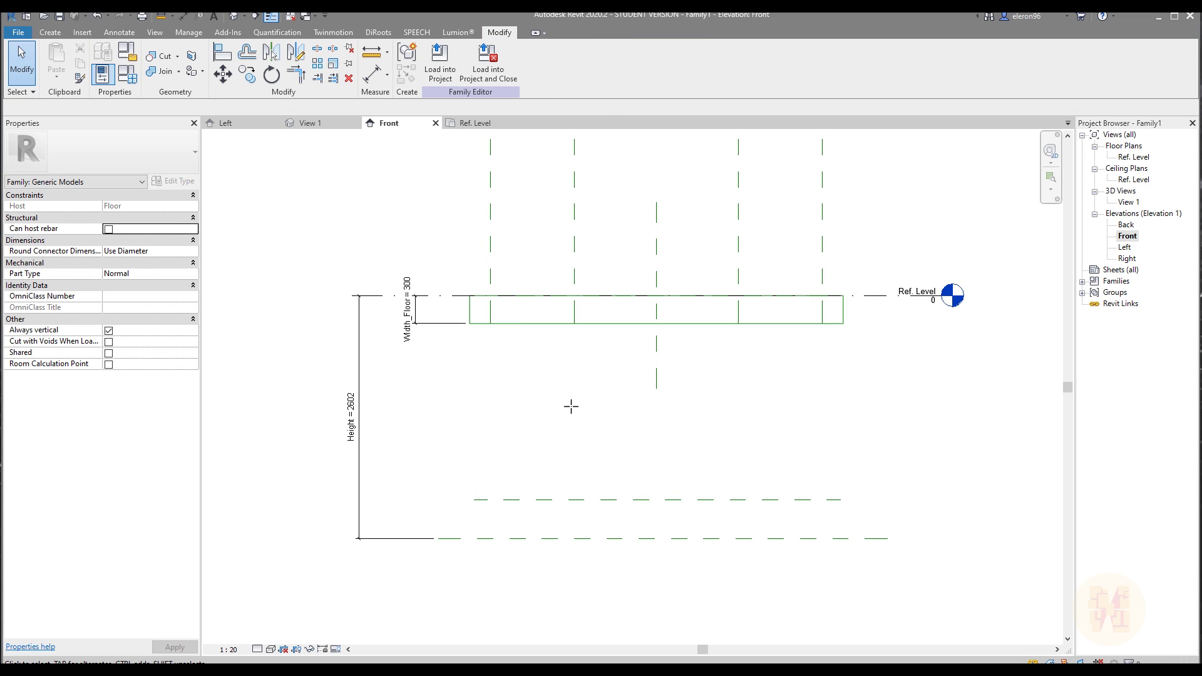
Place an aligned dimension from the Ref. Level line to the new horizontal plane above BOT_PAD, left of the floor
key("d")
key("i")
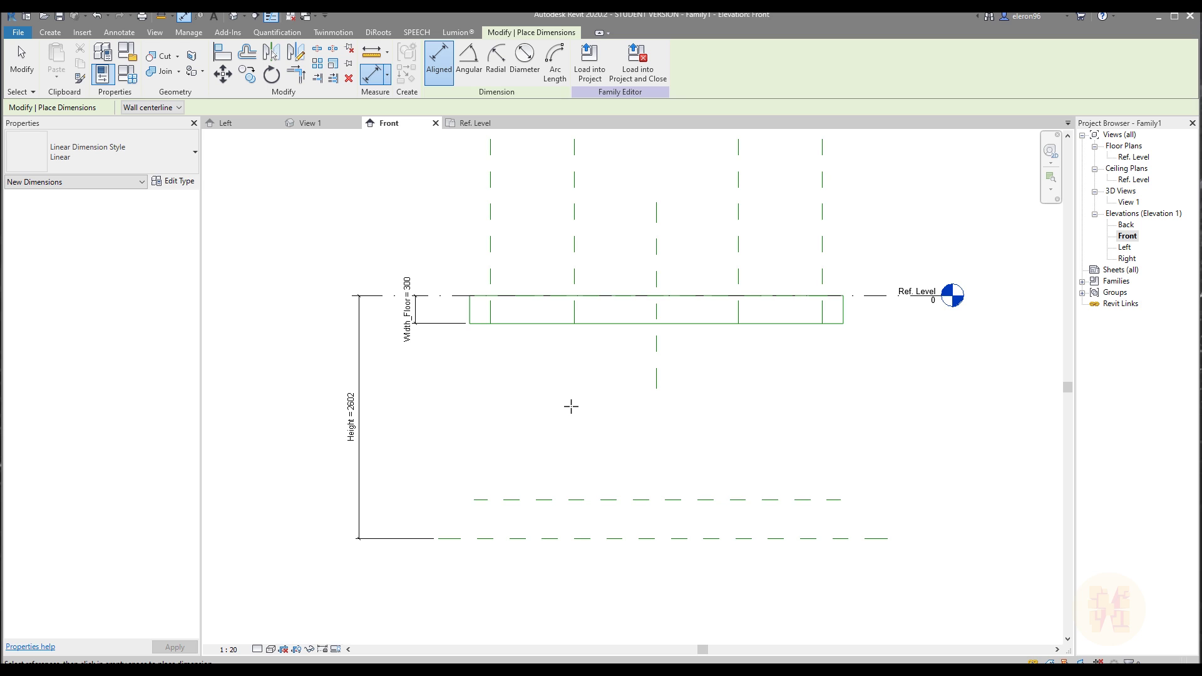
scroll(571, 406, "up", 2)
left_click(298, 239)
left_click(524, 549)
left_click(298, 499)
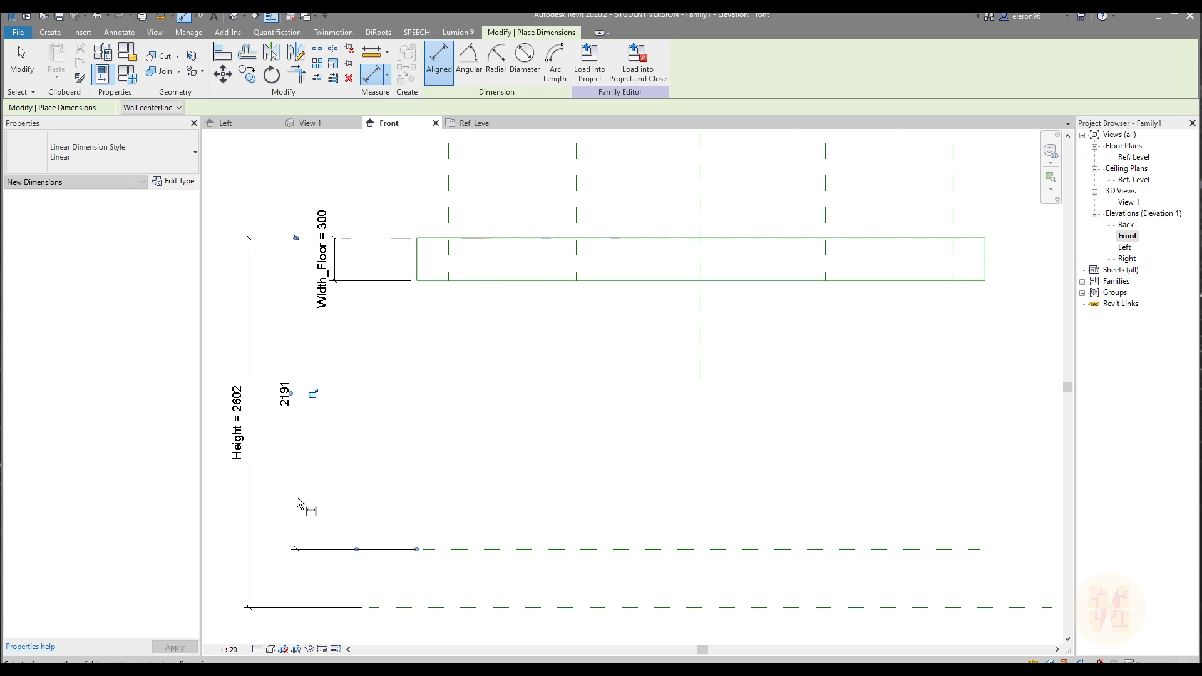
key("Escape")
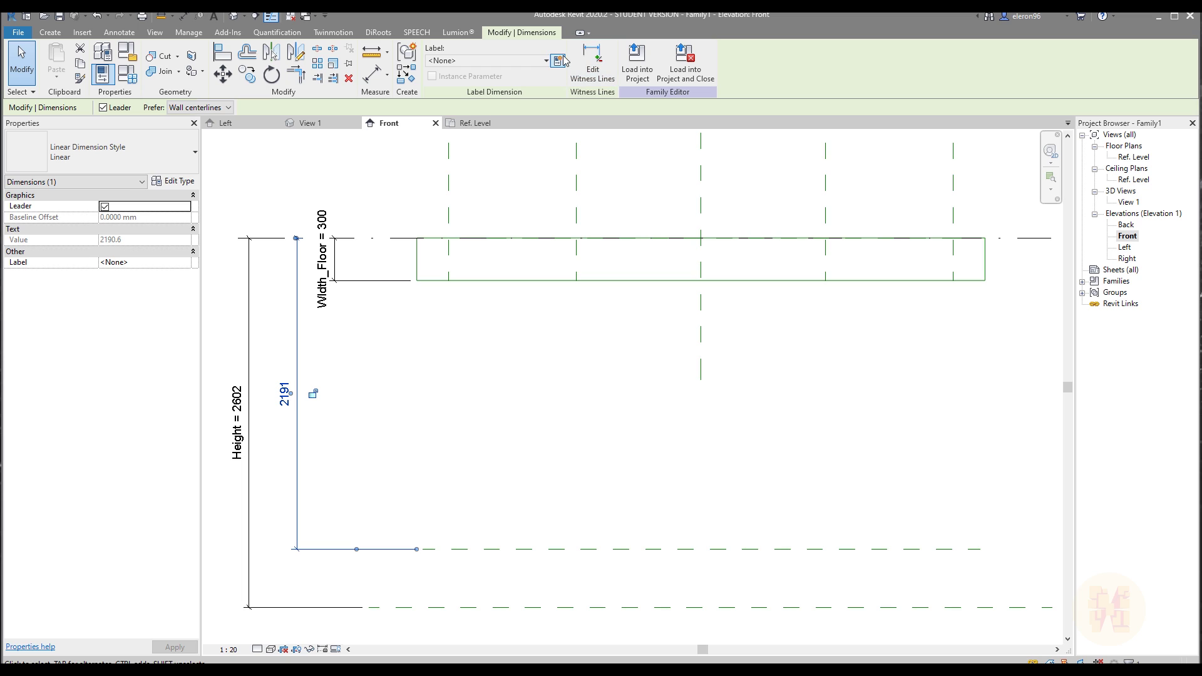
Label the dimension between Ref. Level and the plane above BOT_PAD with a new instance parameter named PAD_Hole
left_click(558, 61)
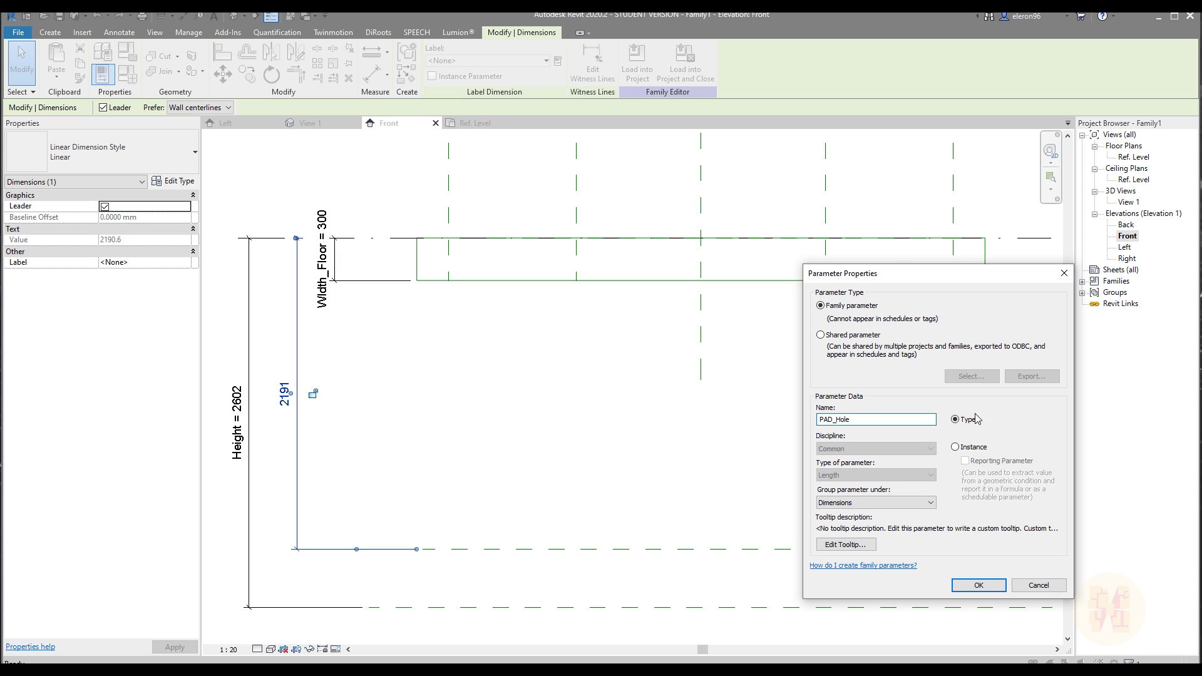
left_click(972, 449)
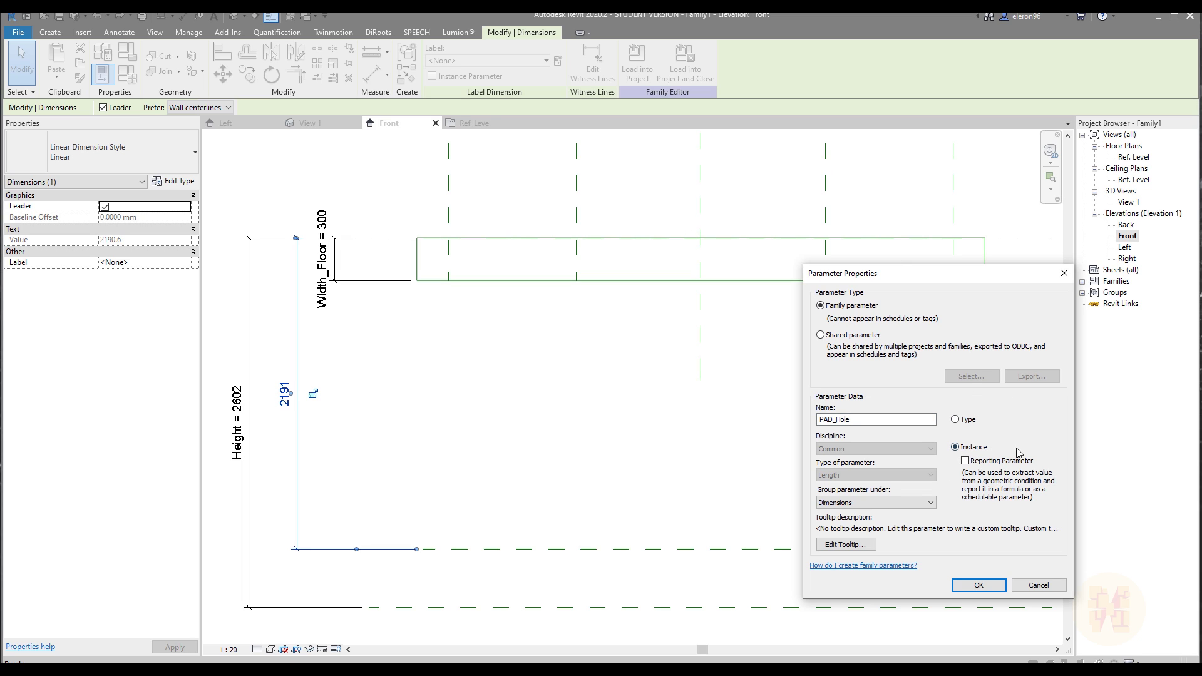
left_click(979, 585)
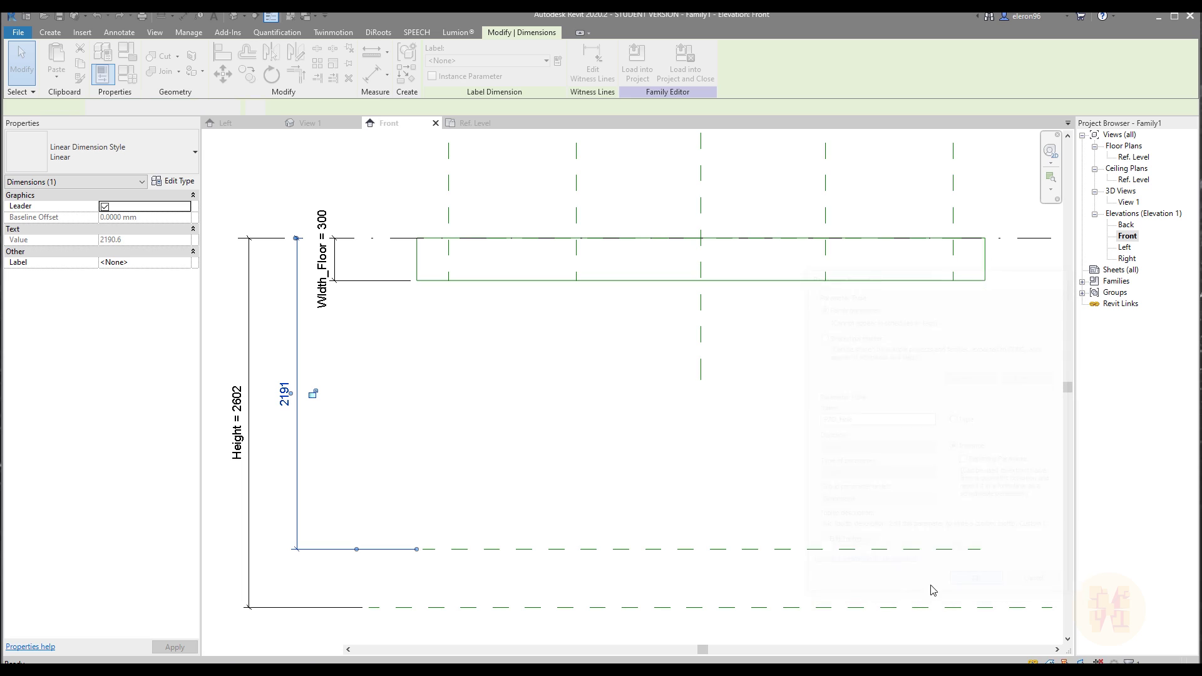
left_click(607, 443)
scroll(652, 450, "down", 4)
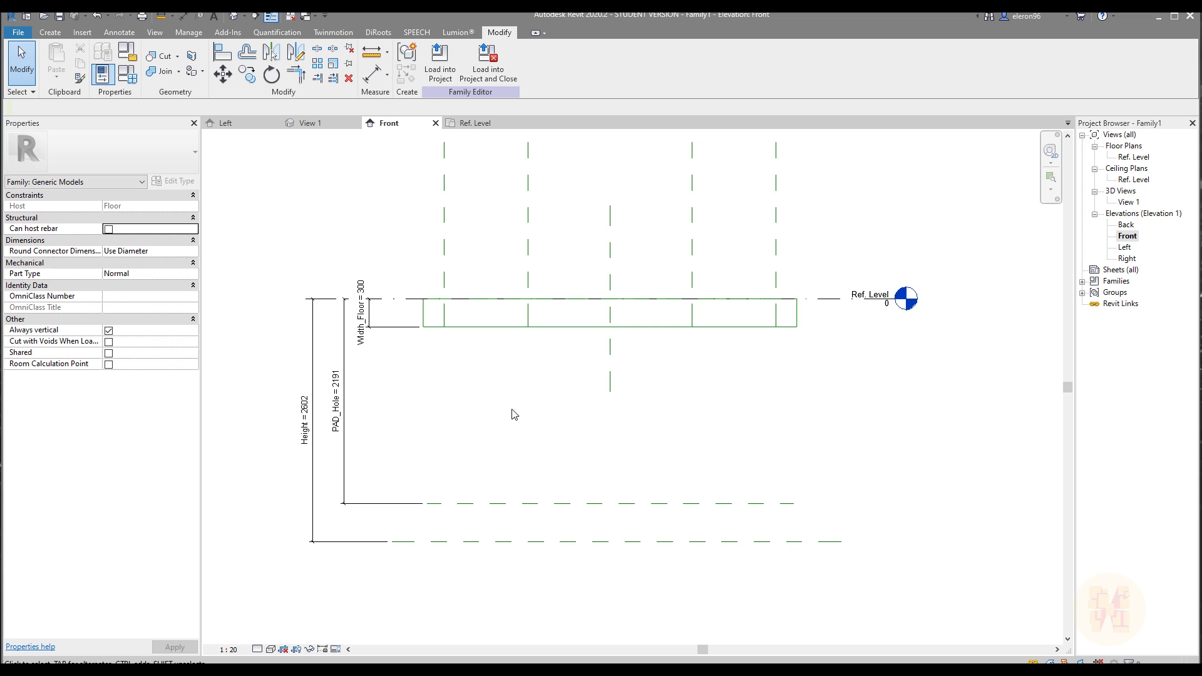
middle_click_drag(590, 454, 595, 462)
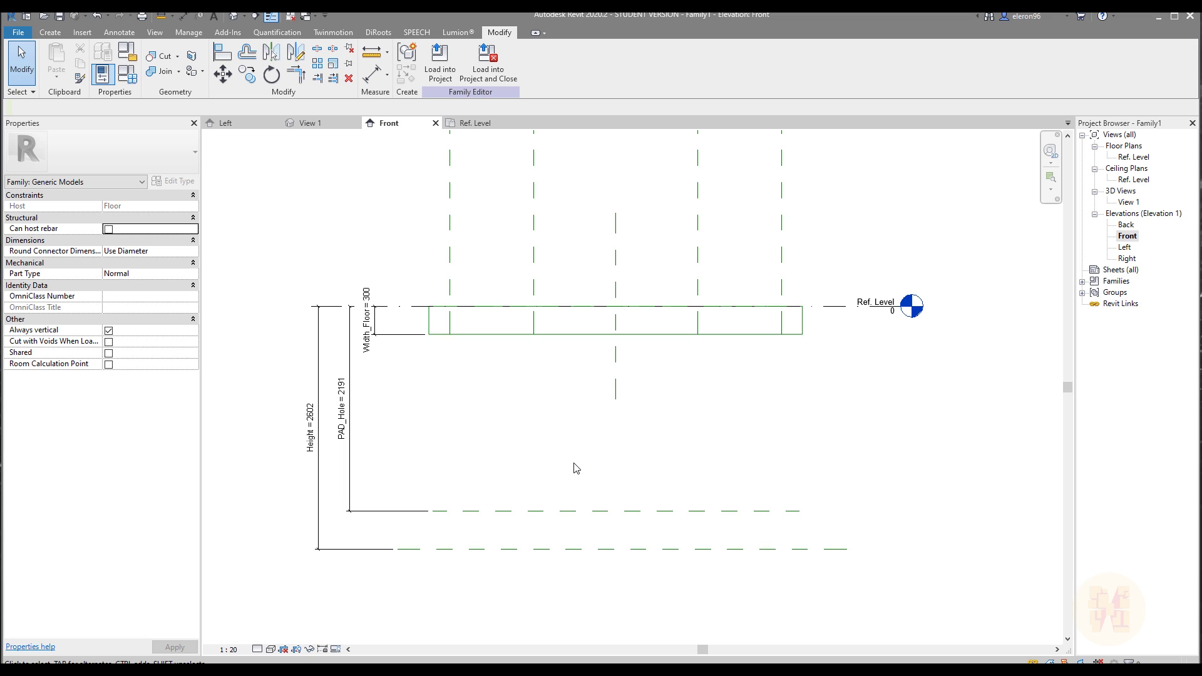
Open the Ref. Level floor plan view
key("Escape")
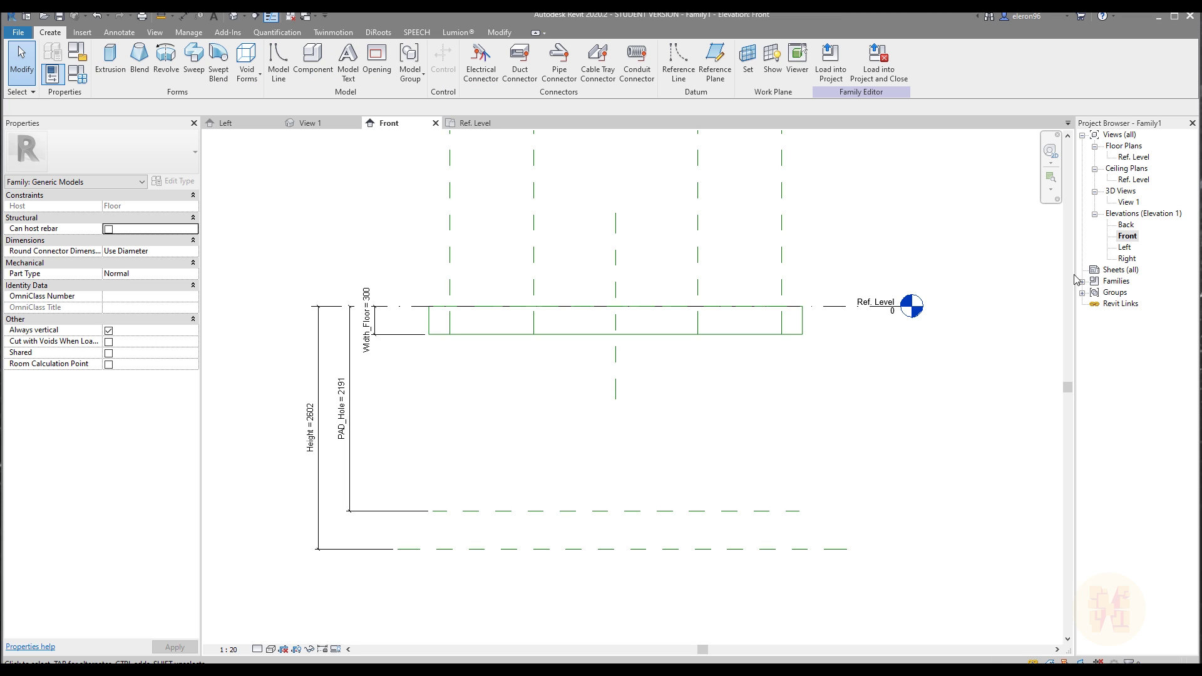
double_click(1133, 156)
middle_click_drag(941, 434, 826, 394)
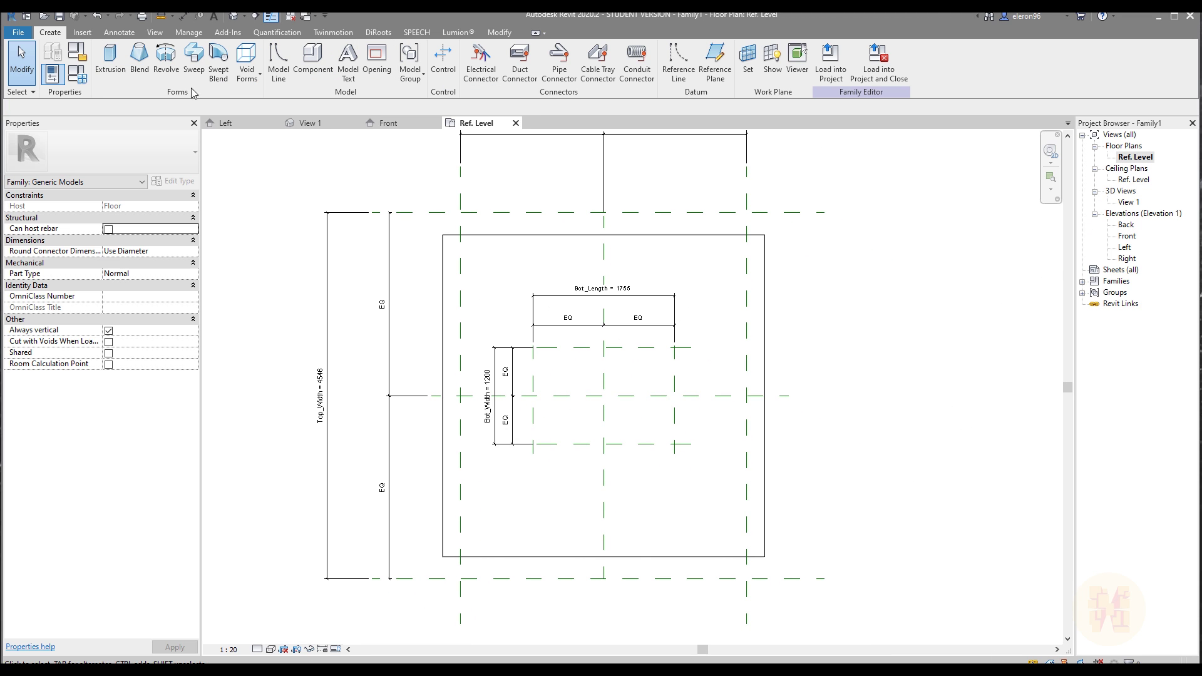
left_click(143, 60)
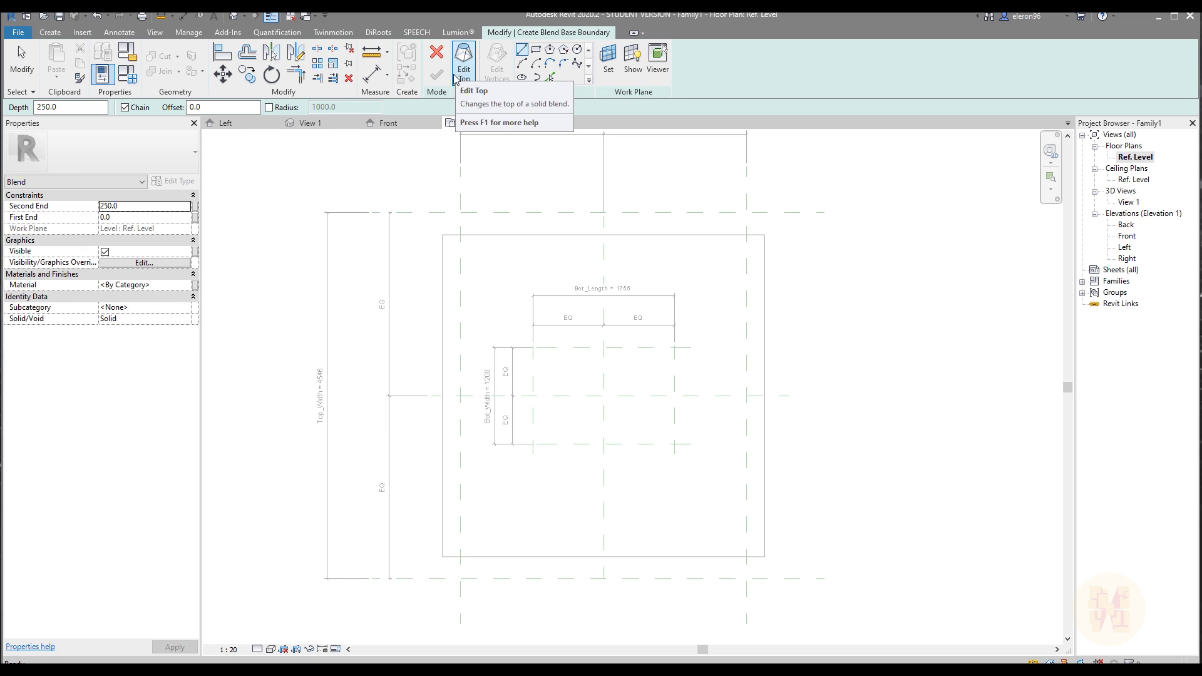
left_click(537, 55)
mouse_move(526, 284)
middle_mouse_down()
mouse_move(464, 298)
mouse_move(435, 259)
middle_mouse_up()
left_click(416, 215)
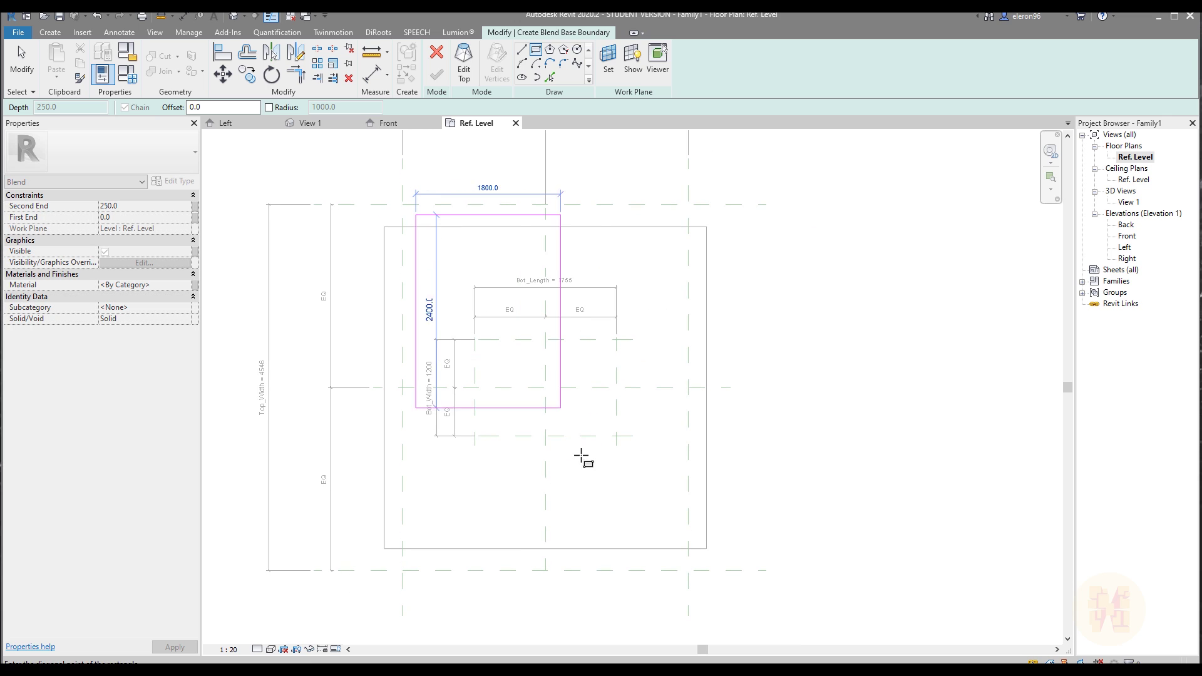
left_click(673, 537)
key("Escape")
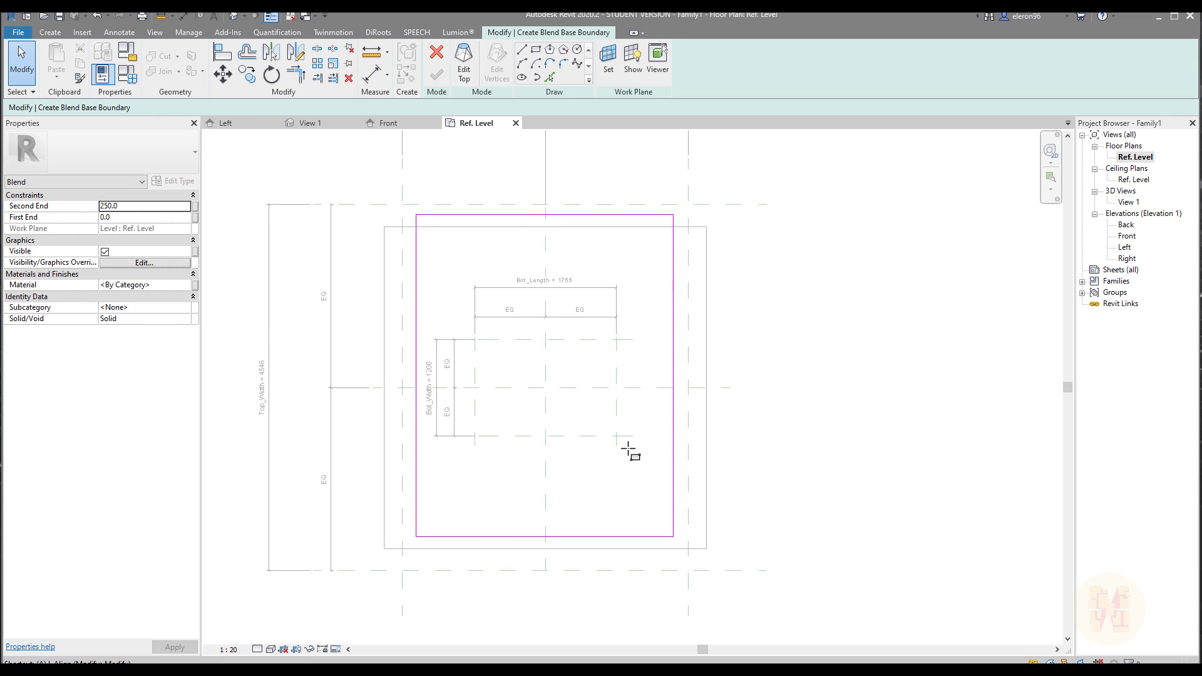
key("l")
scroll(682, 440, "up", 2)
scroll(673, 428, "up", 3)
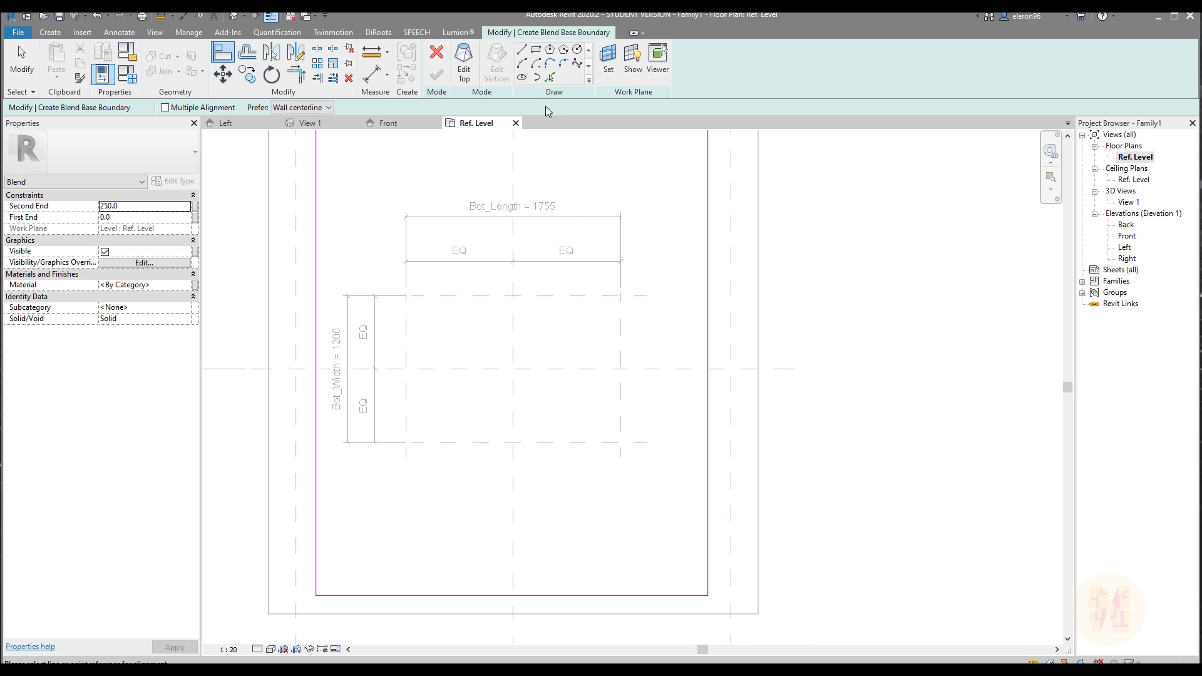
left_click(455, 67)
left_click(456, 67)
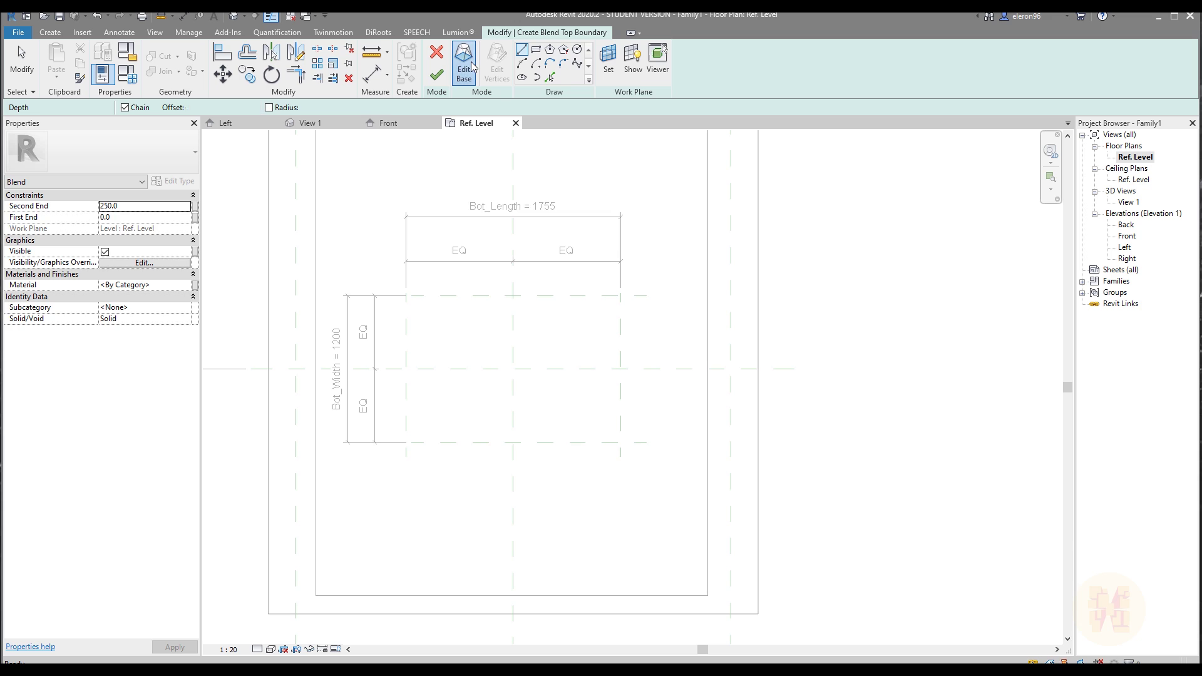
left_click(1083, 653)
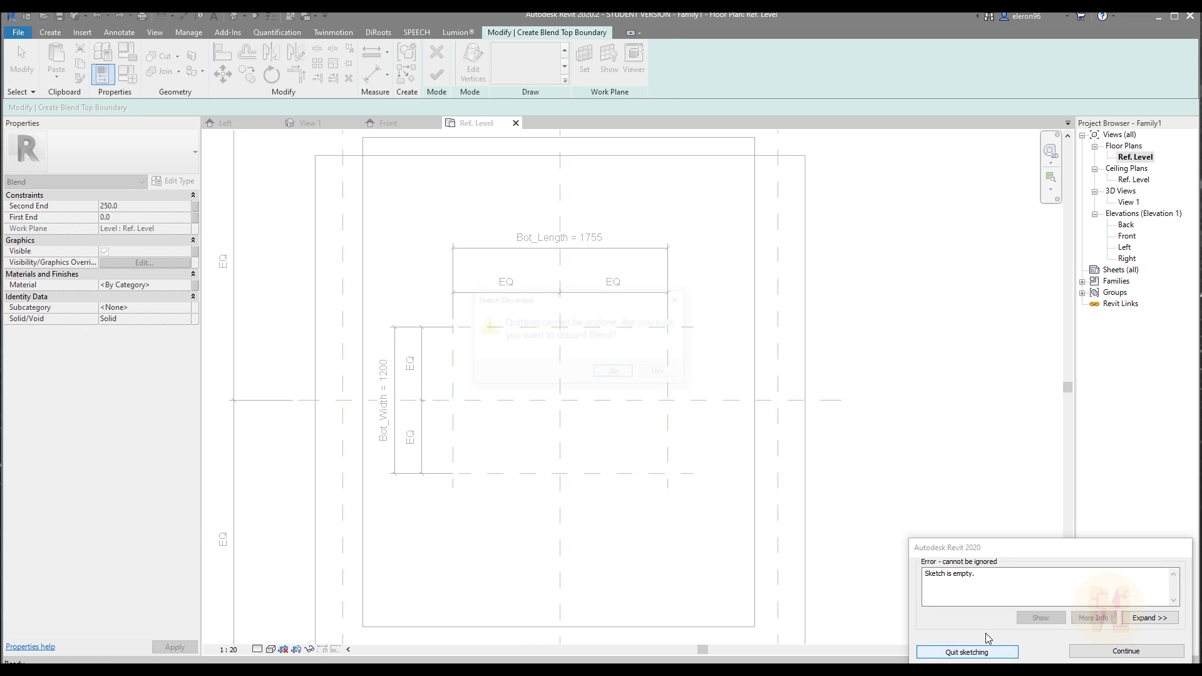
left_click(967, 651)
left_click(632, 372)
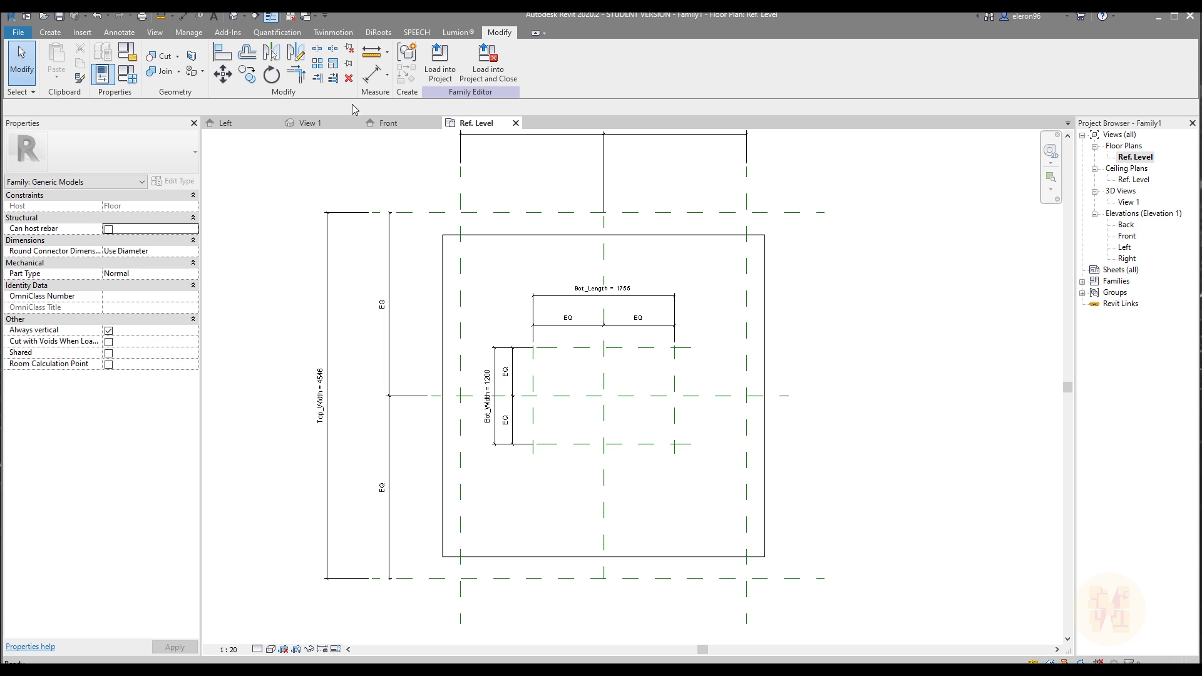
Start a solid blend and sketch its base boundary as a rectangle just outside the Bot_Length and Bot_Width reference planes
left_click(50, 32)
left_click(139, 62)
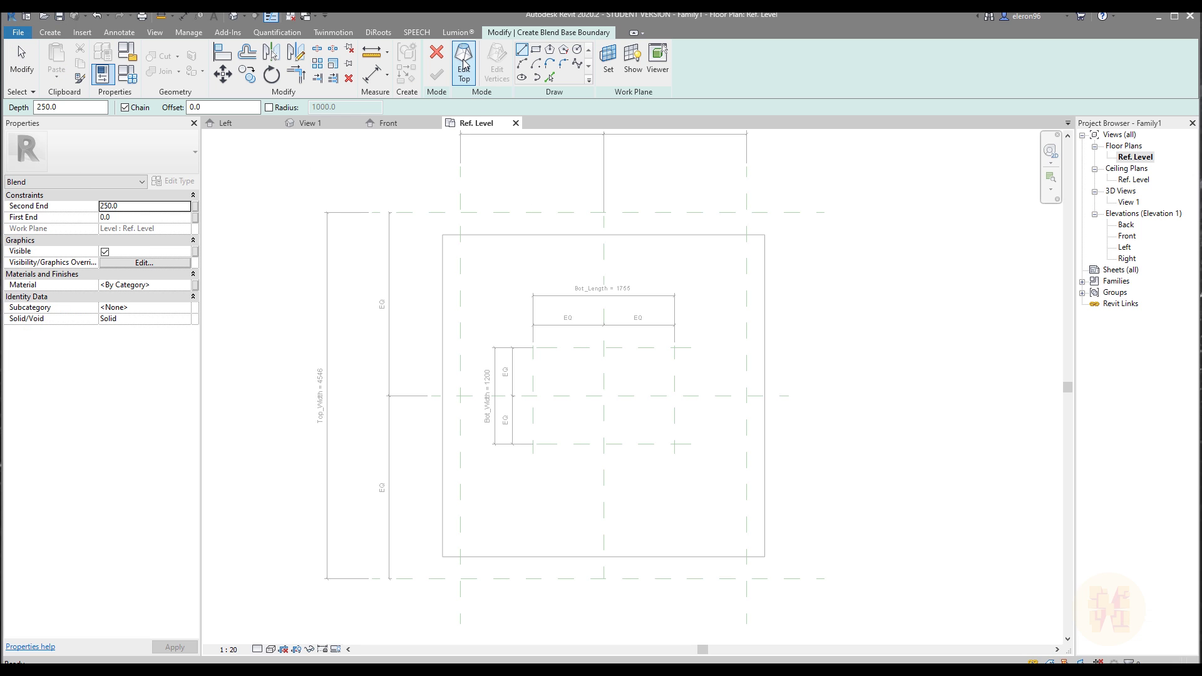
scroll(569, 206, "up", 3)
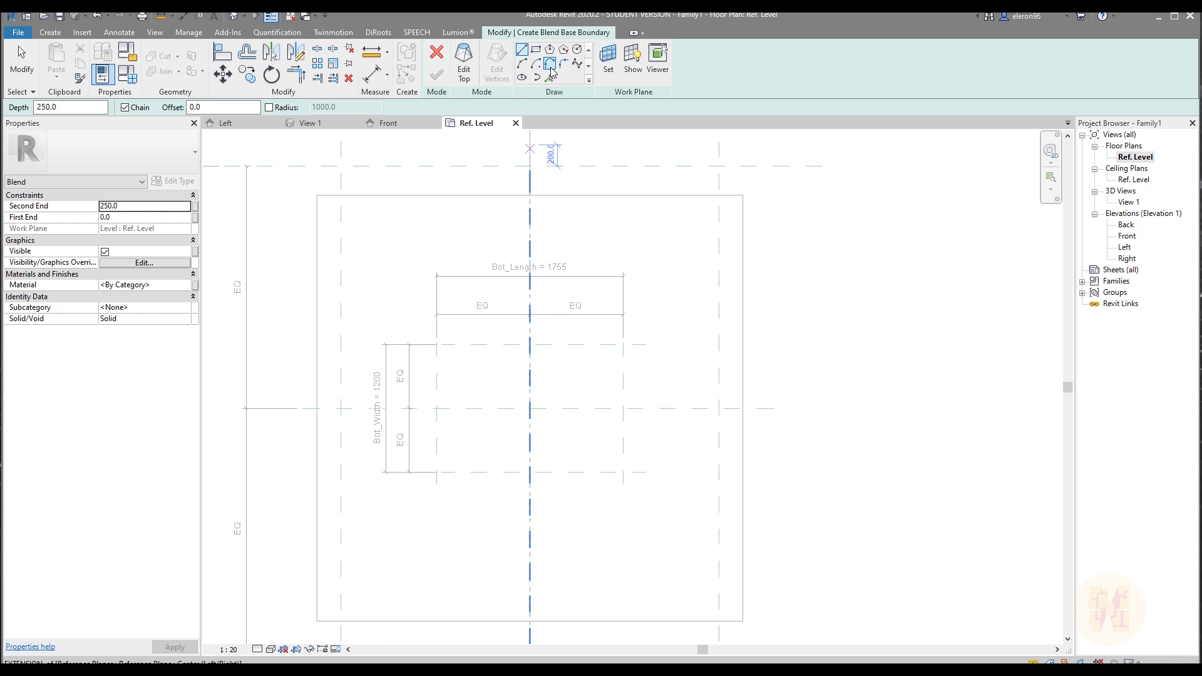
left_click(537, 50)
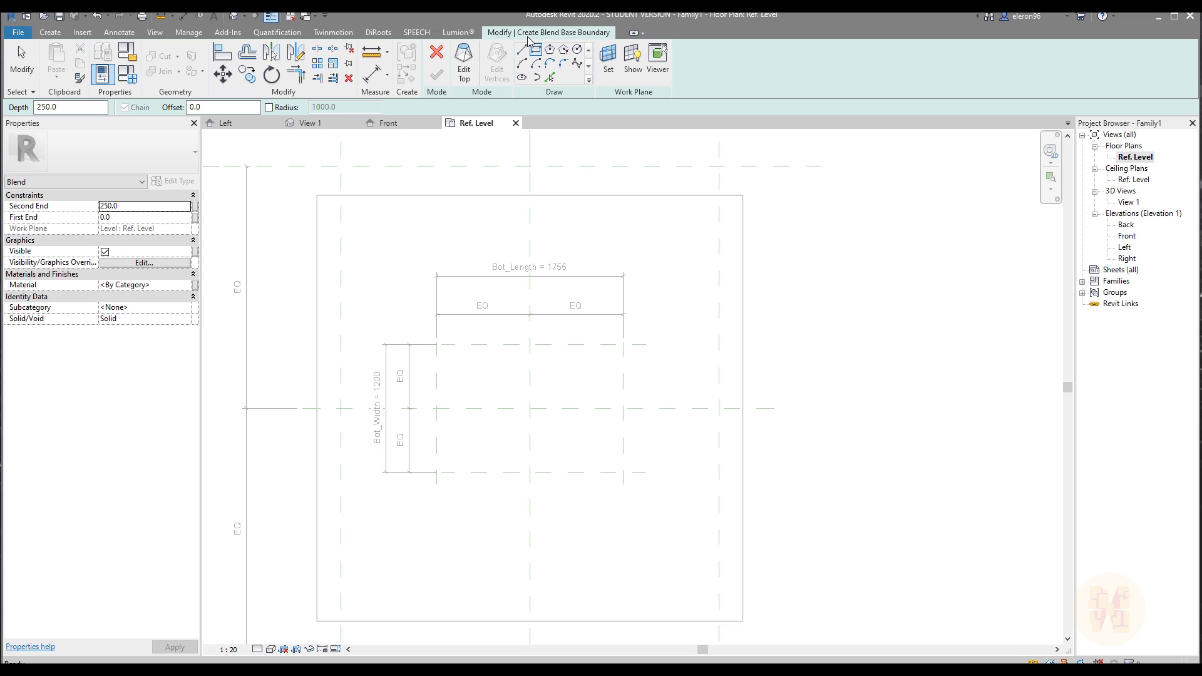
left_click(399, 309)
left_click(665, 533)
key("Escape")
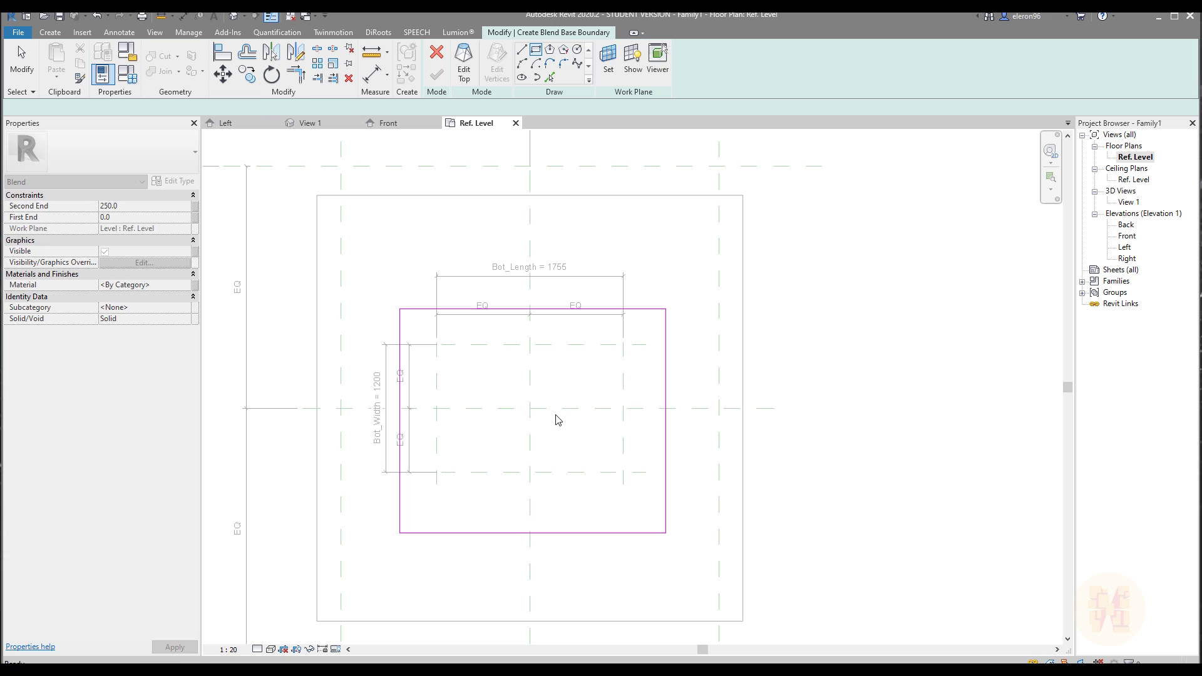
Align the four edges of the blend's base boundary to the Bot_Length and Bot_Width reference planes
key("a")
key("l")
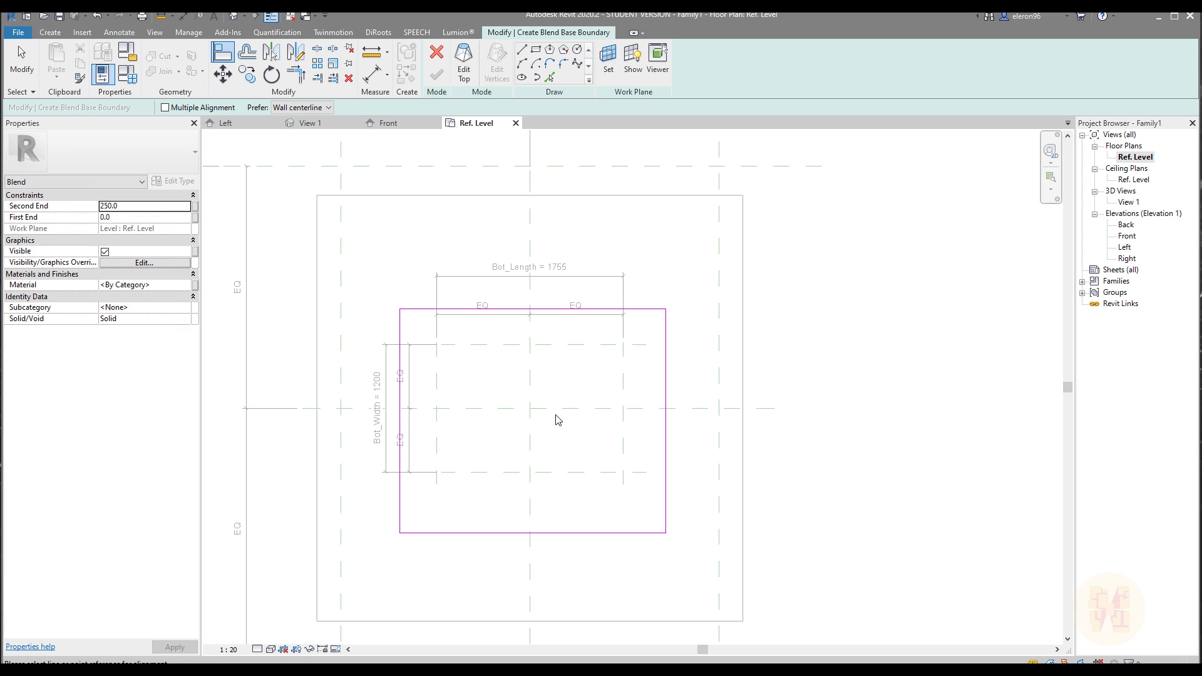
left_click(623, 372)
left_click(666, 384)
left_click(602, 345)
left_click(555, 309)
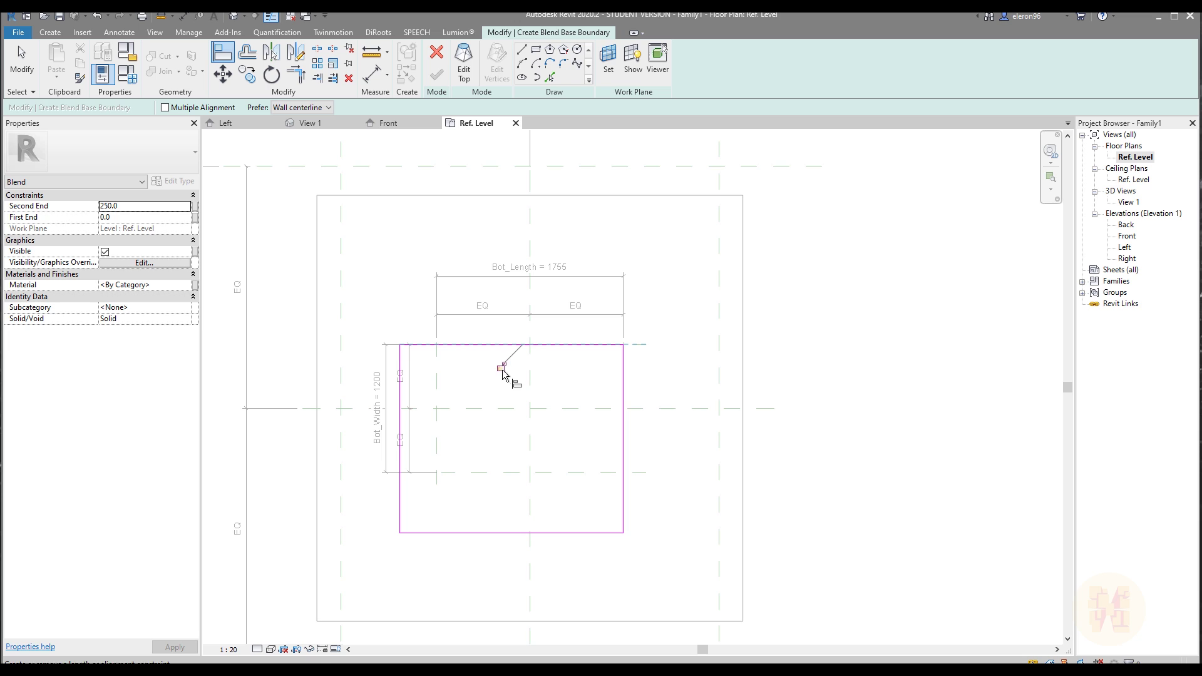
left_click(430, 389)
left_click(401, 401)
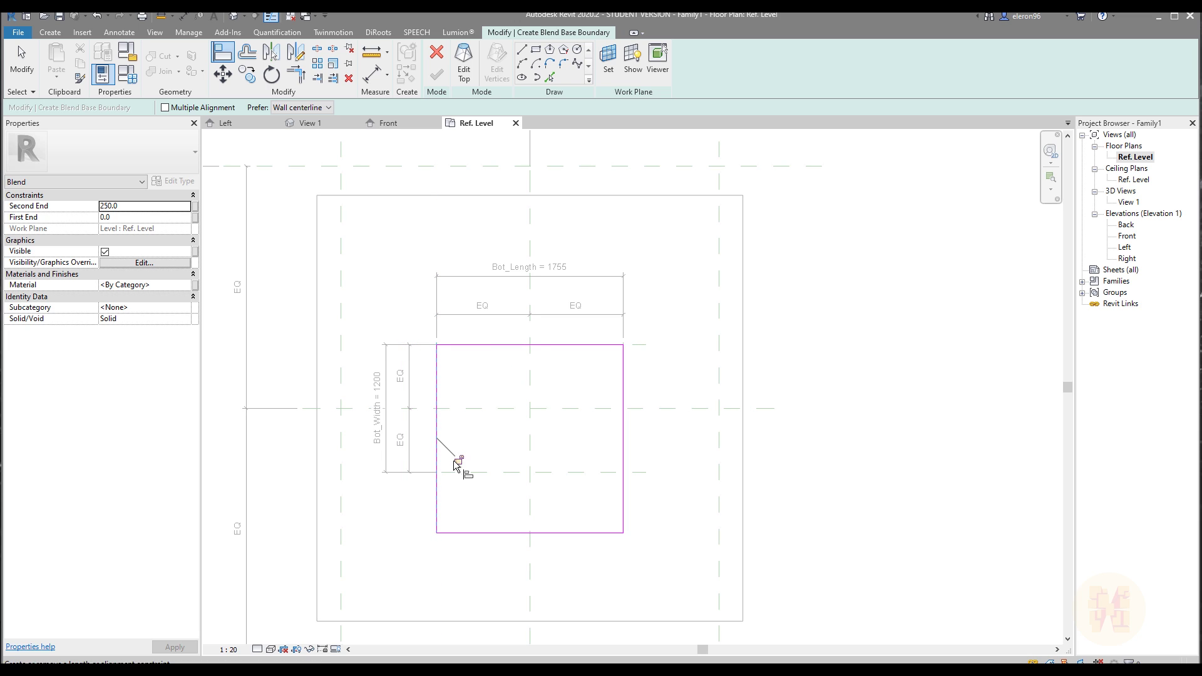
left_click(505, 538)
key("Escape")
key("Escape")
Switch to the blend's top boundary and sketch a rectangle around the base, inside the floor outline
left_click(464, 62)
left_click(537, 49)
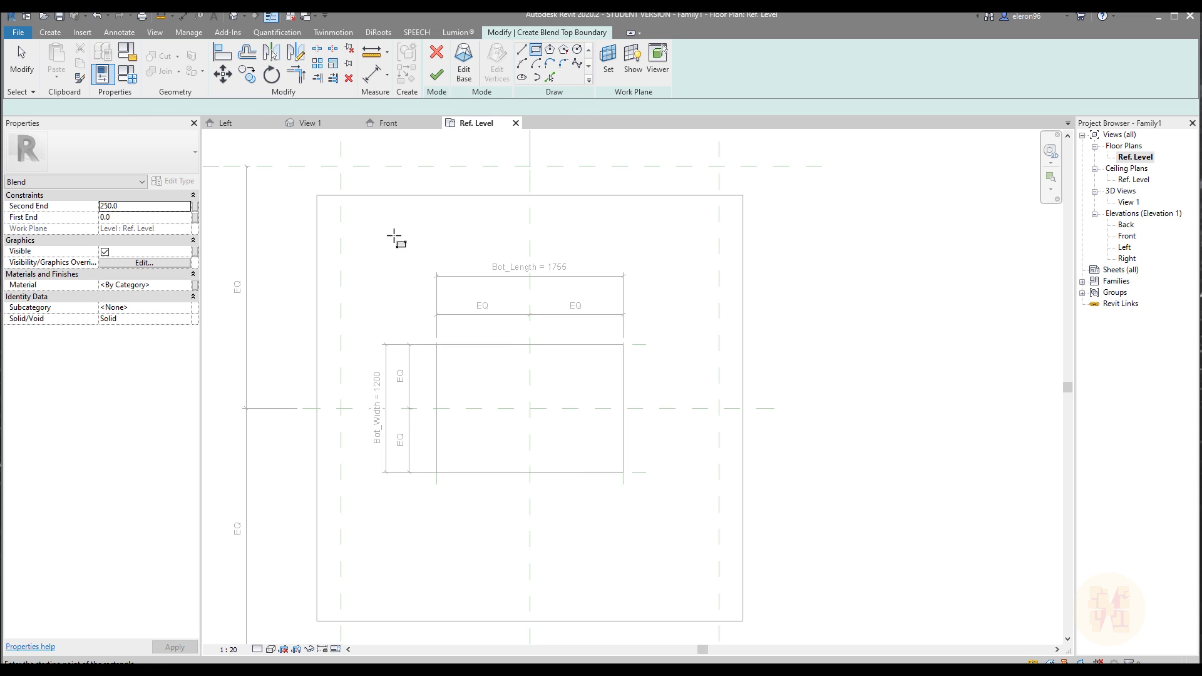
left_click(369, 219)
left_click(677, 581)
key("Escape")
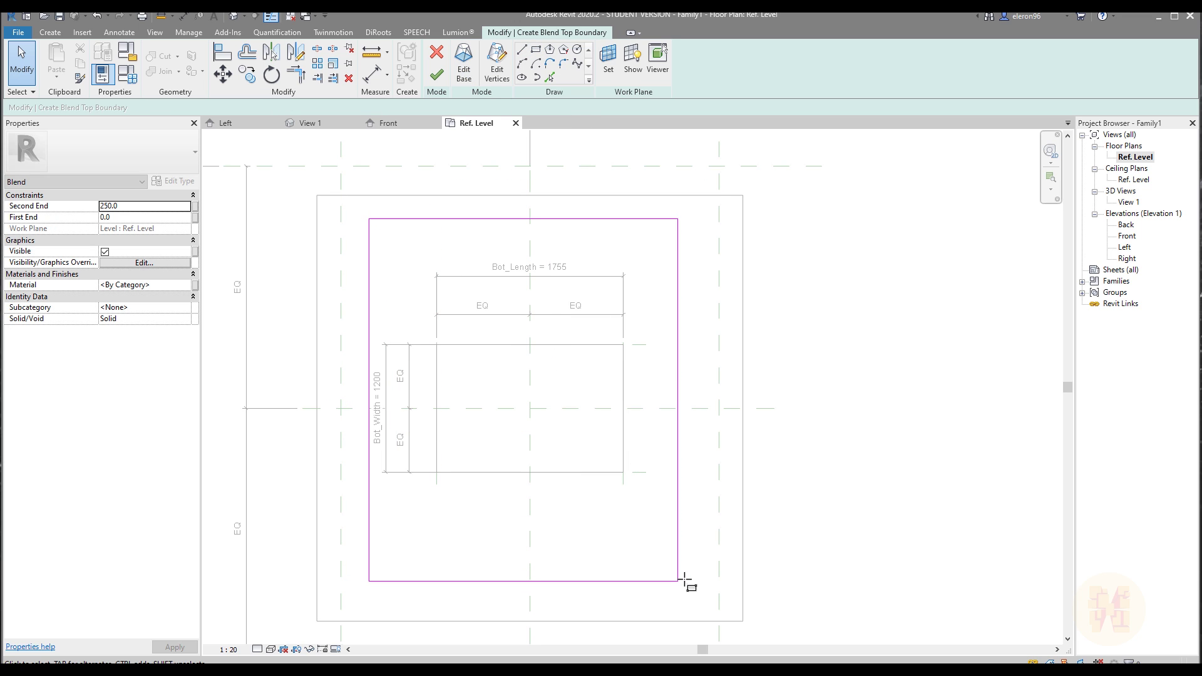
Align the top boundary's four edges to the outer top length and Top_Width reference planes and finish the blend
key("a")
key("l")
left_click(719, 535)
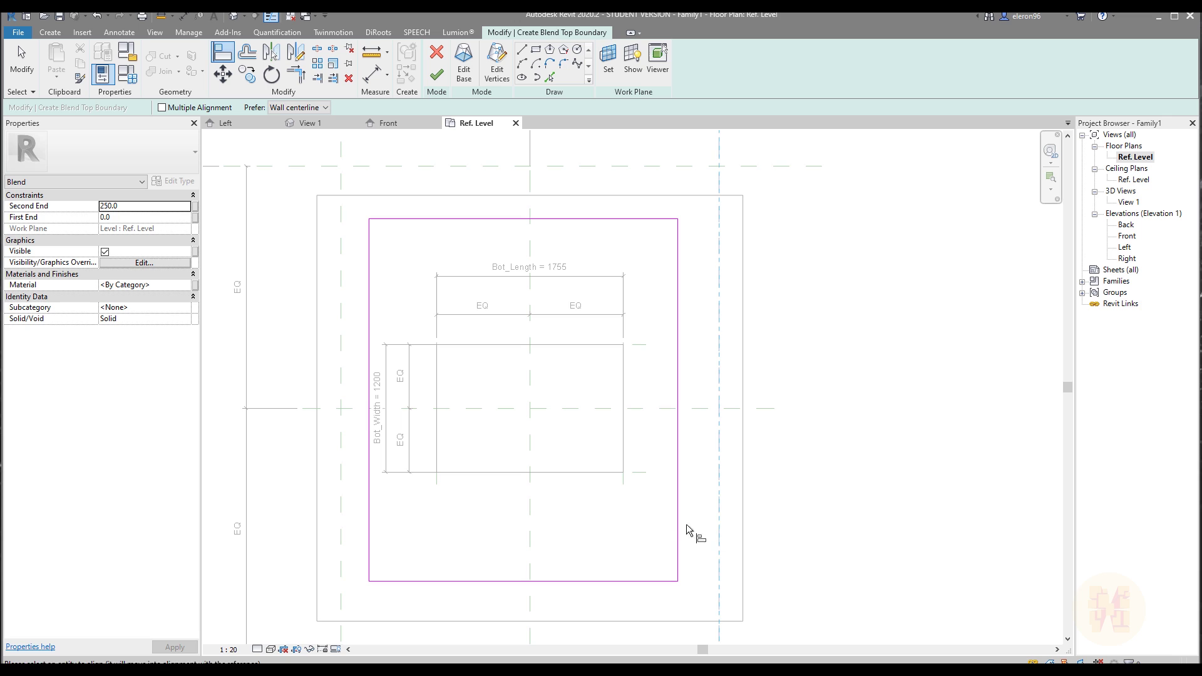
left_click(678, 532)
middle_click_drag(708, 418, 821, 234)
left_click(693, 476)
left_click(678, 406)
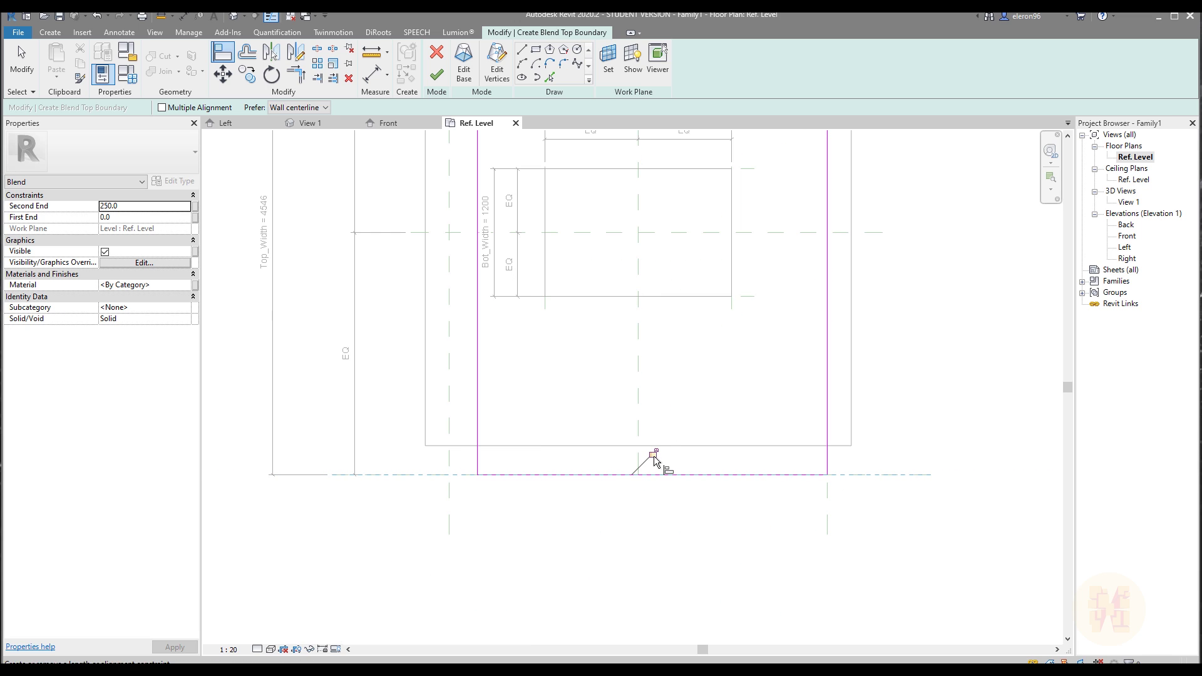
left_click(449, 426)
left_click(477, 408)
middle_click_drag(549, 388, 524, 607)
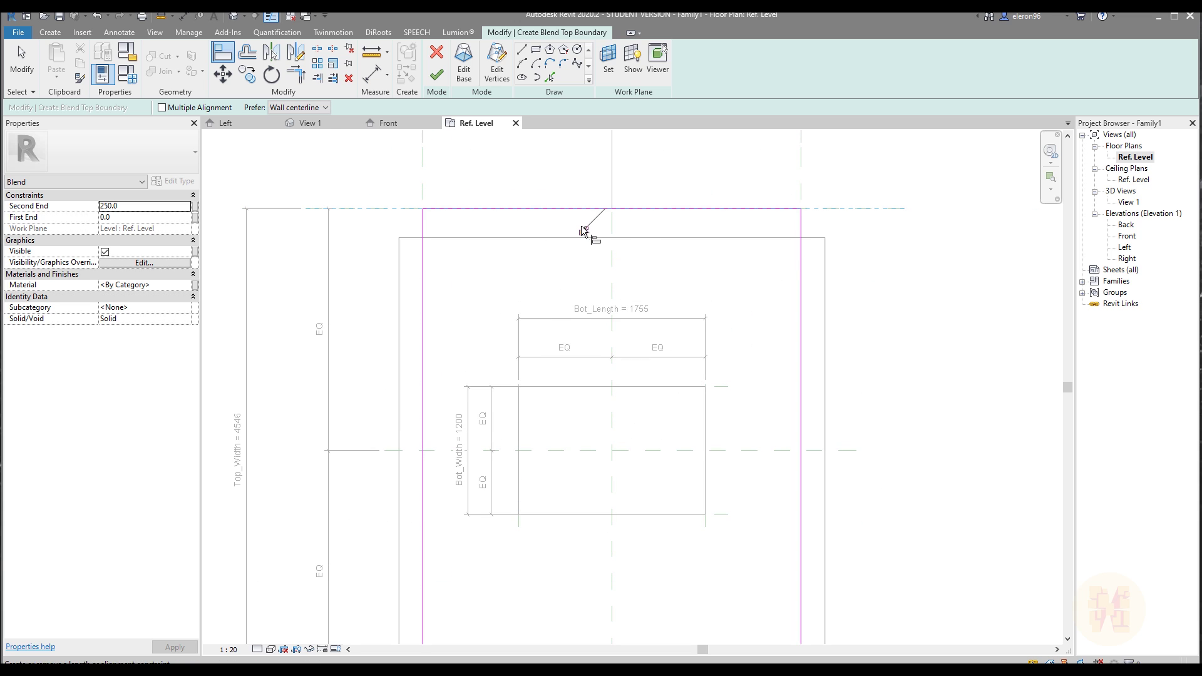
key("Escape")
key("Escape")
left_click(436, 74)
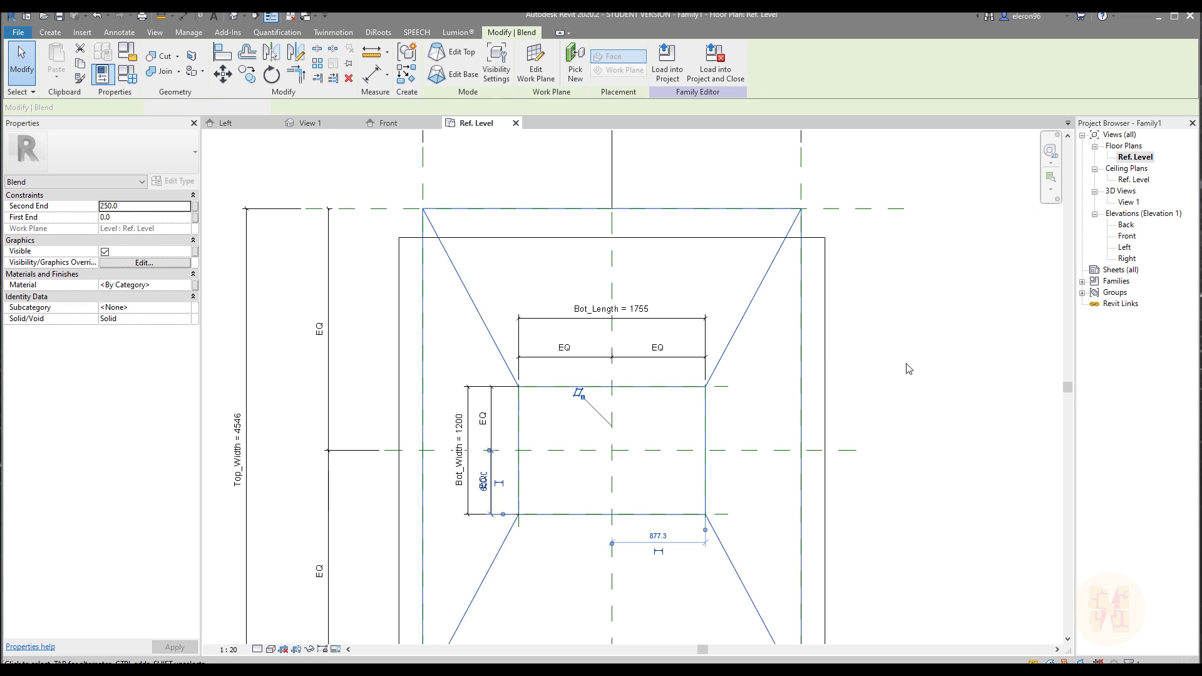
In the Front elevation, stretch the blend's base down to the lowest reference plane and lock it there
scroll(638, 278, "down", 3)
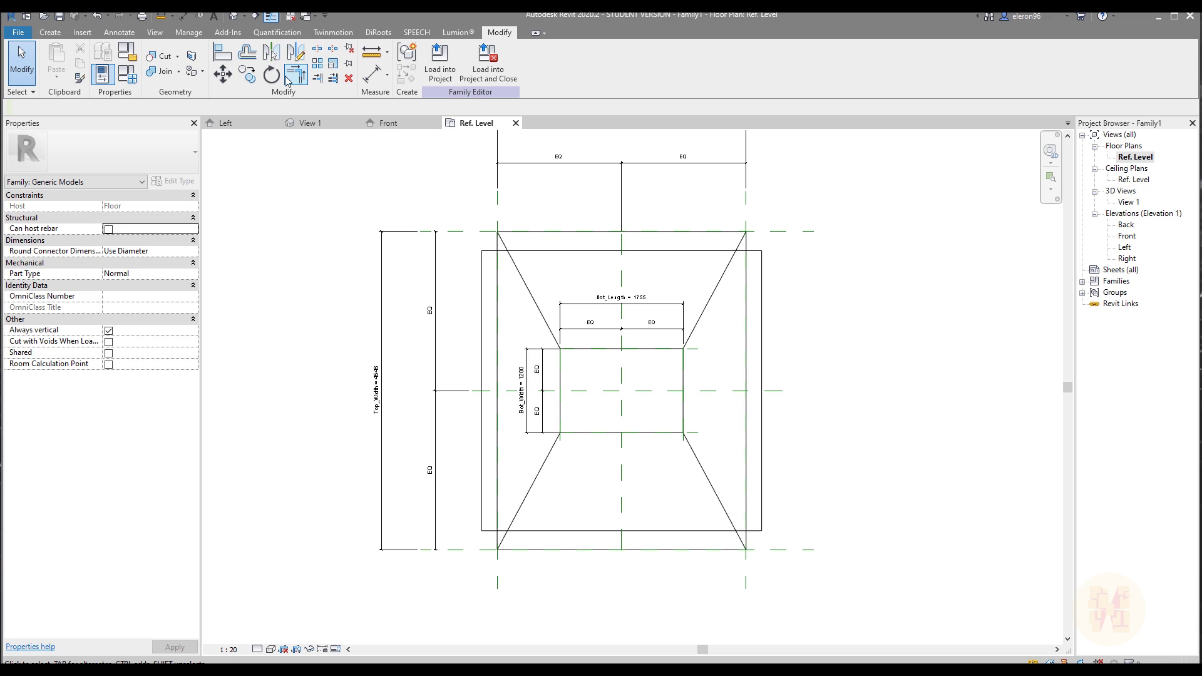
left_click(232, 19)
middle_click_drag(569, 222, 727, 308, "shift")
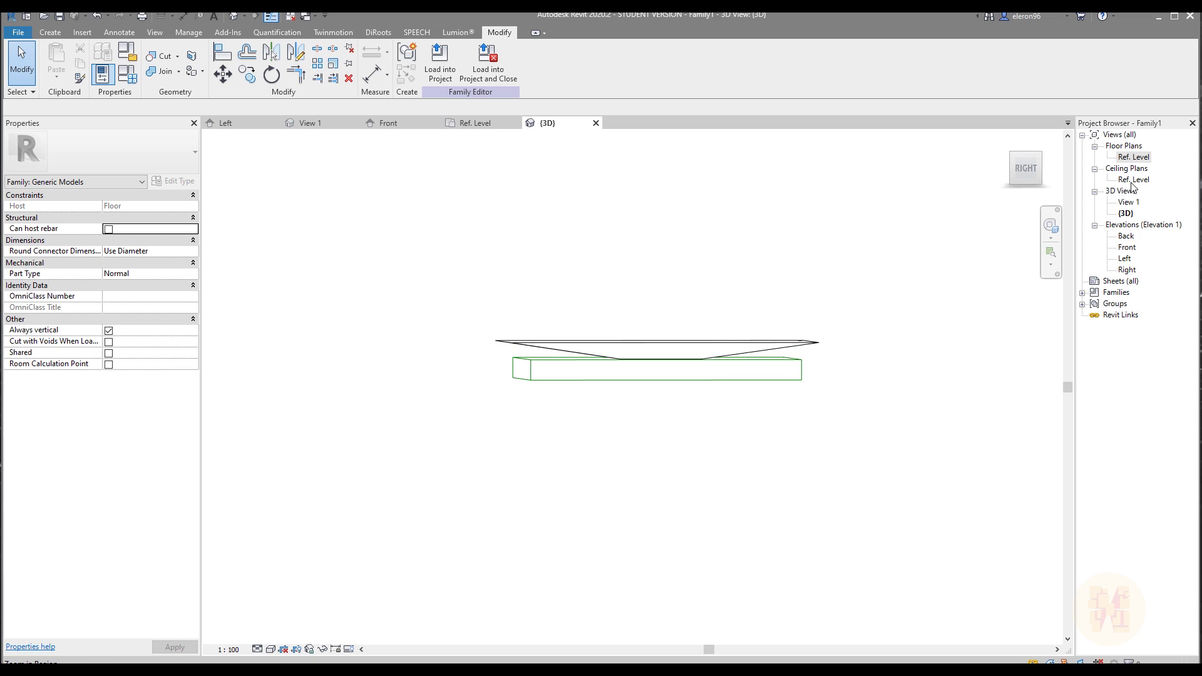
double_click(1126, 248)
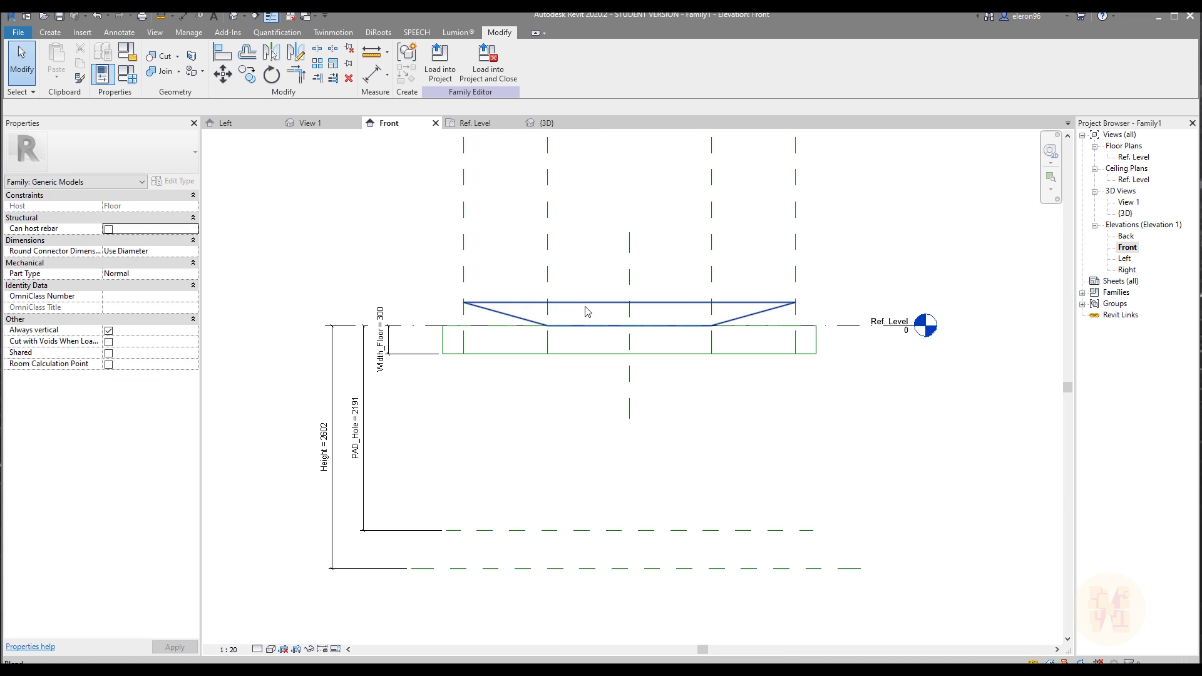
left_click(587, 311)
middle_click_drag(631, 337, 592, 291)
left_click_drag(592, 290, 594, 532)
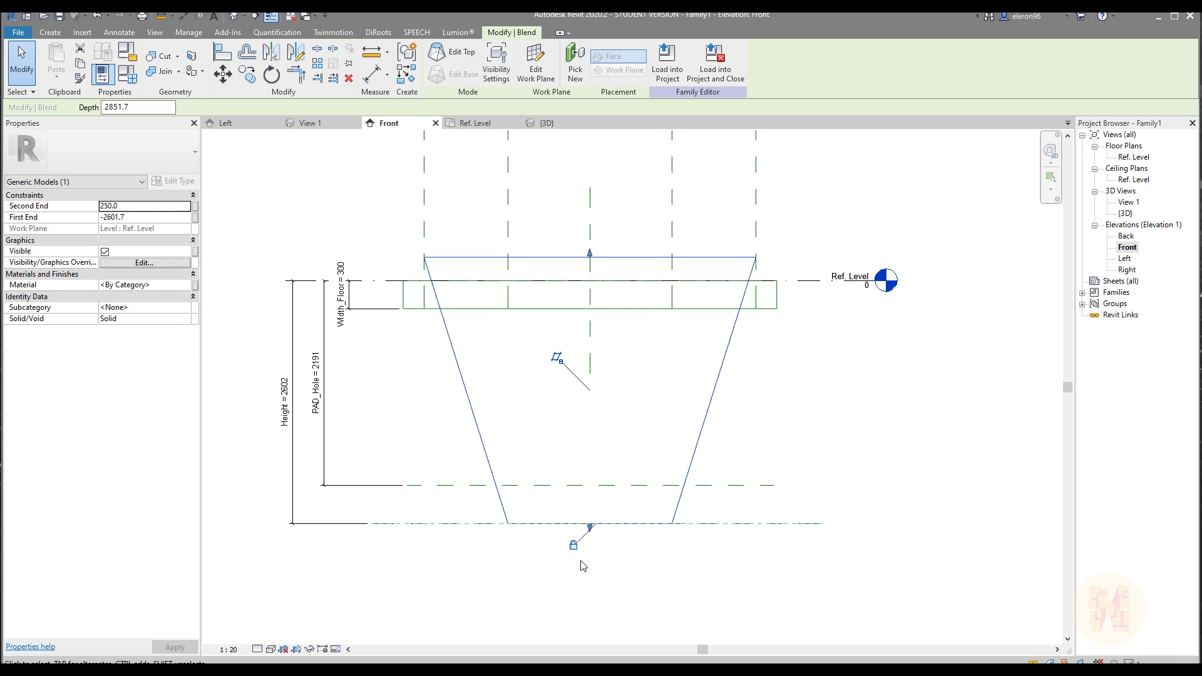
left_click(582, 566)
Stretch the blend's top face down to the underside of the floor
left_click(600, 261)
left_click_drag(590, 255, 579, 313)
key("Escape")
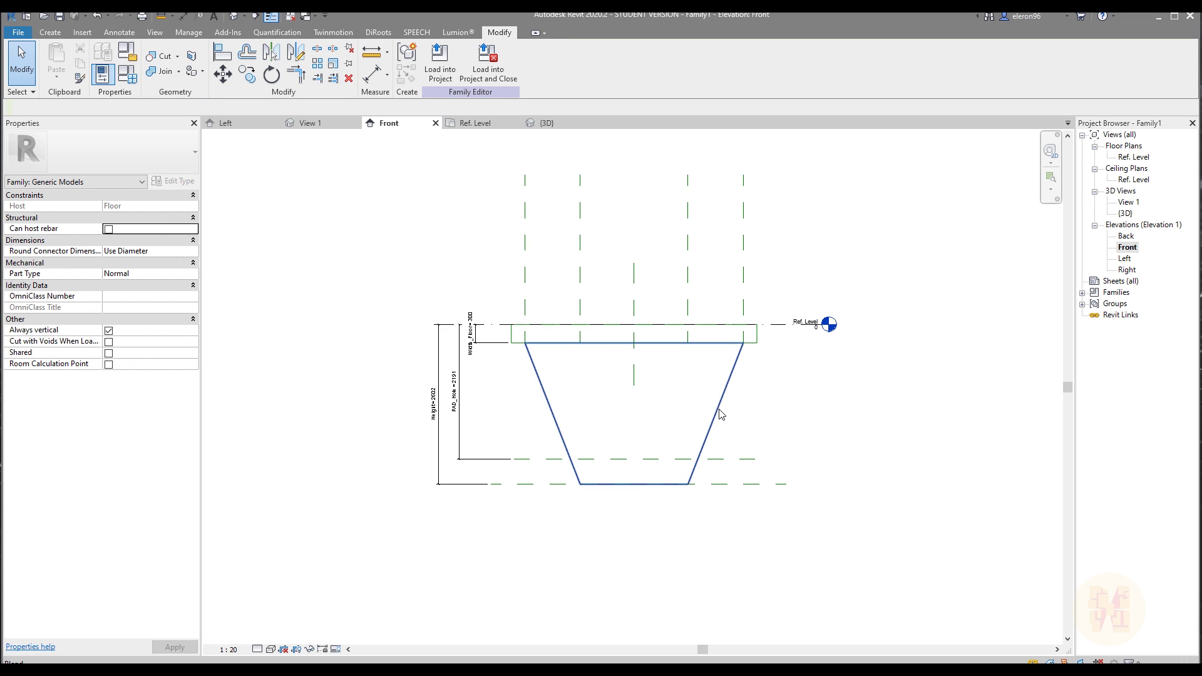
Inspect the stretched blend in the 3D view and return to the pit bottom in the Ref. Level floor plan
left_click(546, 123)
middle_click_drag(609, 350, 633, 378, "shift")
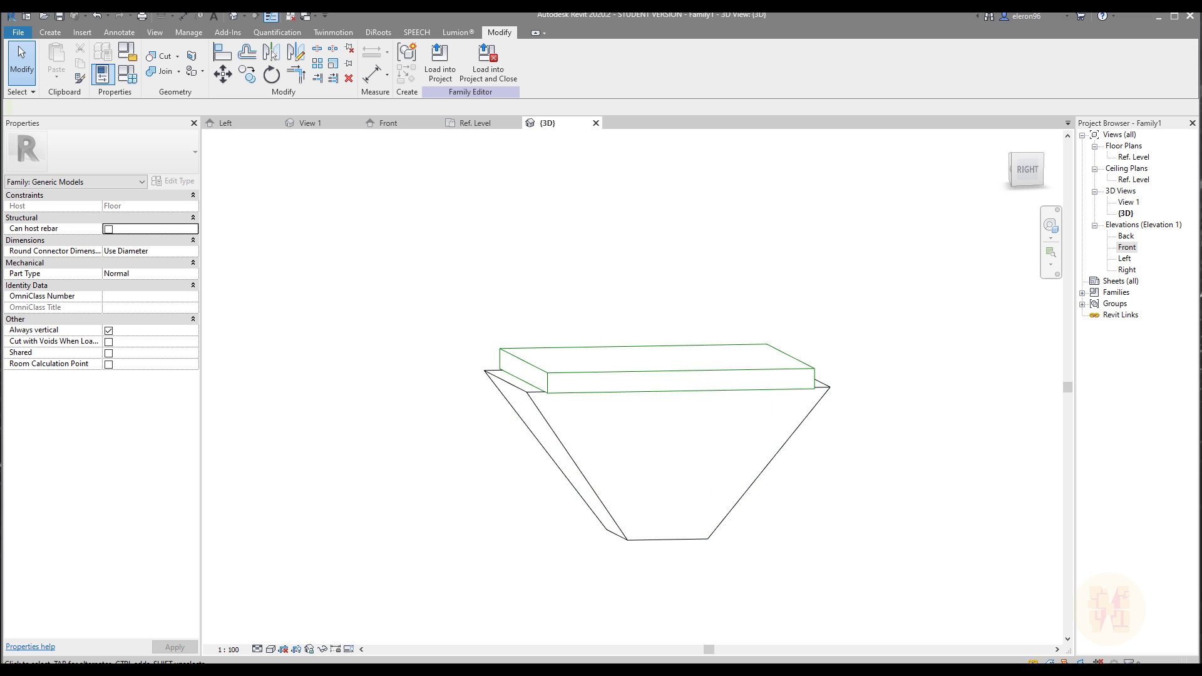
double_click(1134, 156)
left_click(844, 444)
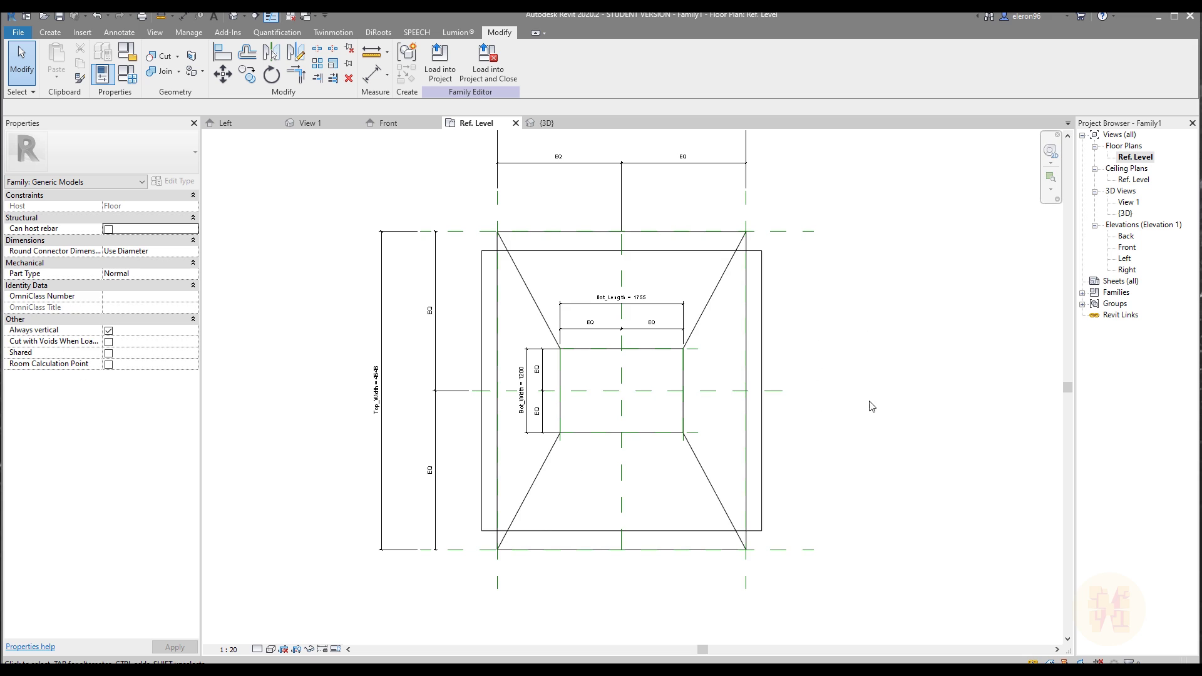
middle_click_drag(870, 402, 824, 332)
scroll(567, 275, "up", 5)
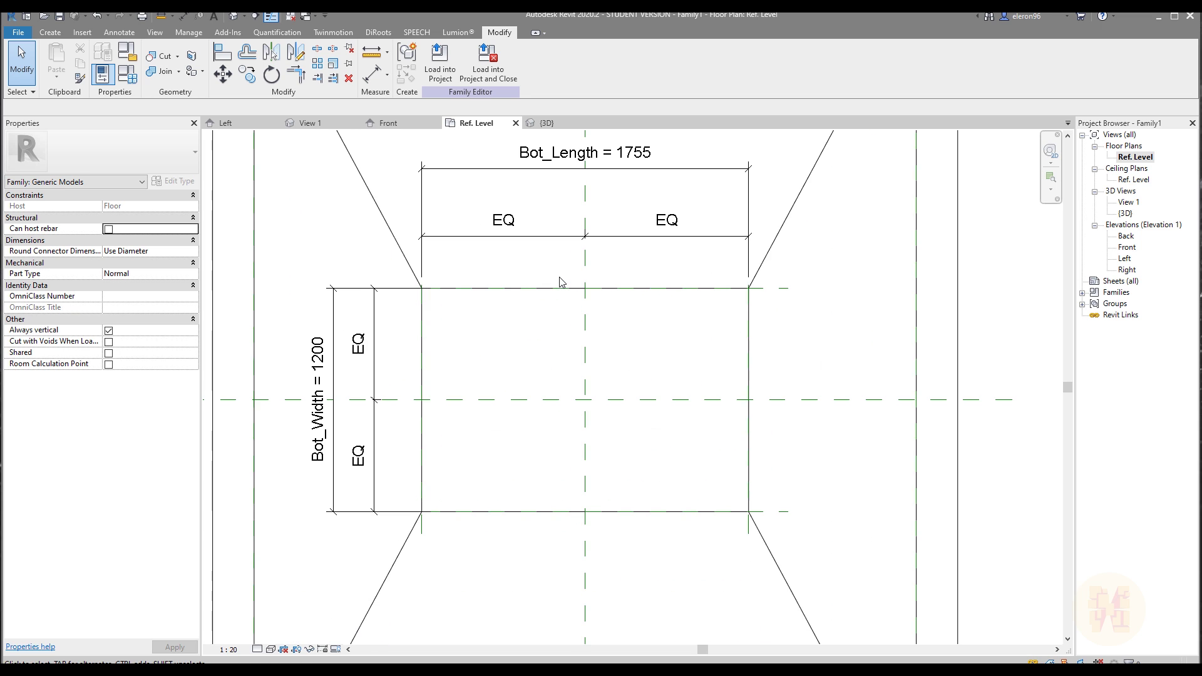
middle_click_drag(578, 318, 582, 301)
Draw two vertical reference planes across the pit bottom, about 456 mm left and 480 mm right of the centre plane
left_click(50, 32)
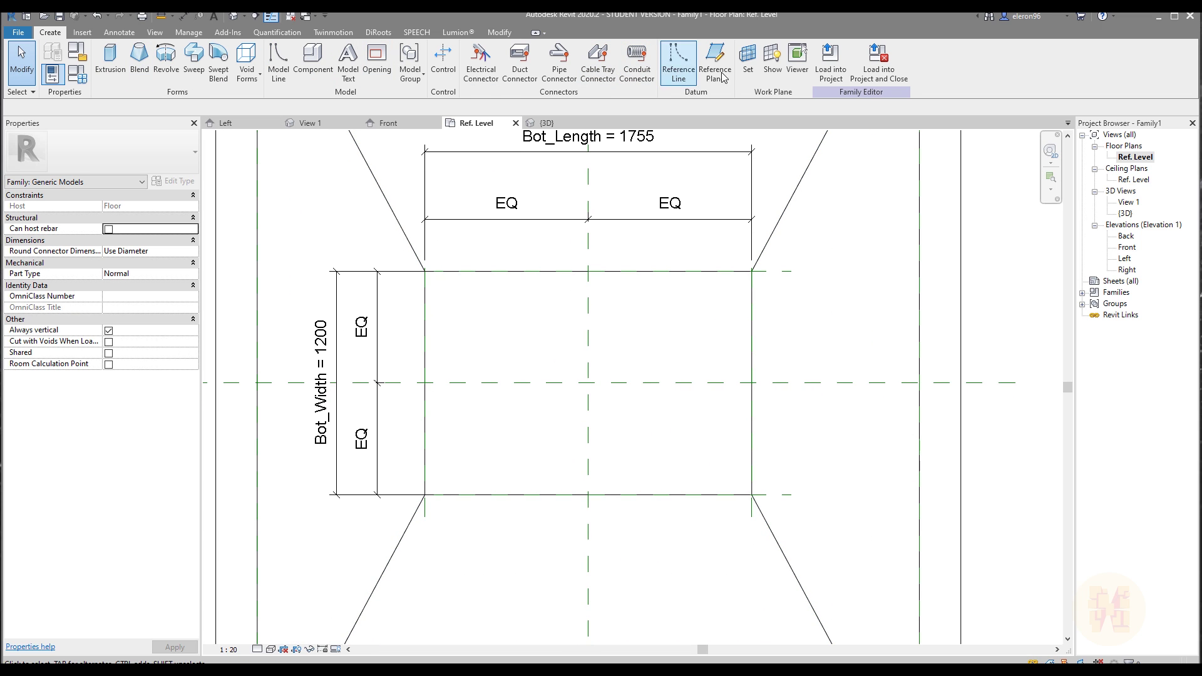
left_click(715, 60)
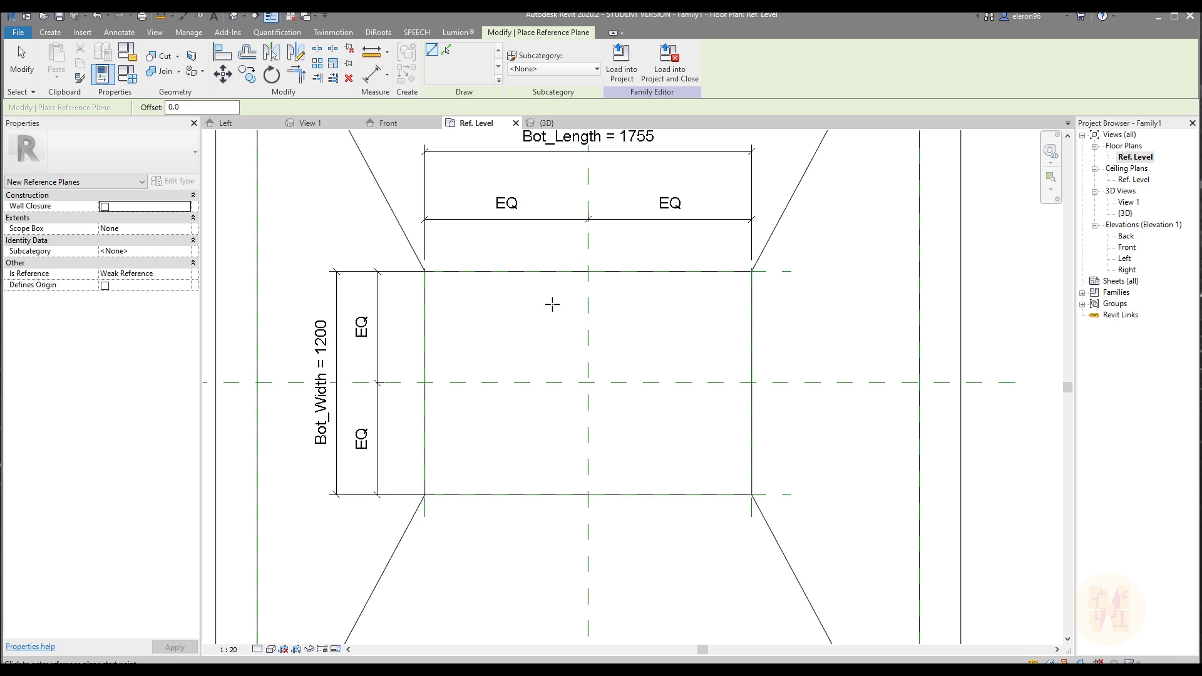
left_click(504, 251)
left_click(503, 573)
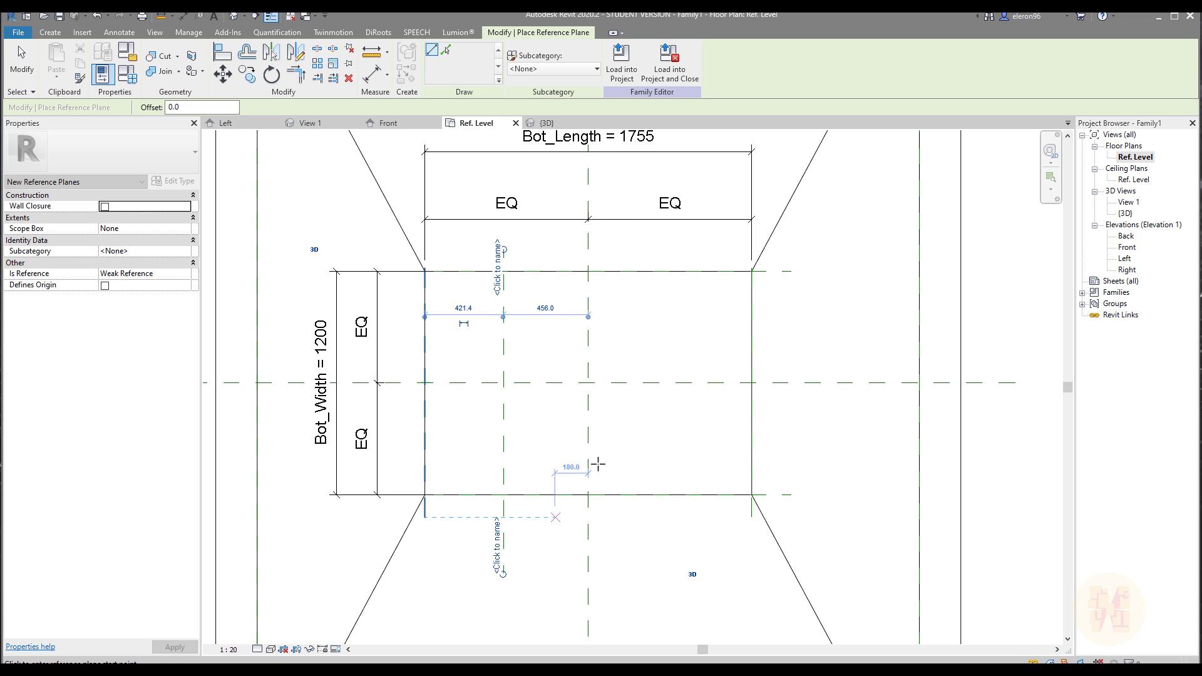
left_click(678, 250)
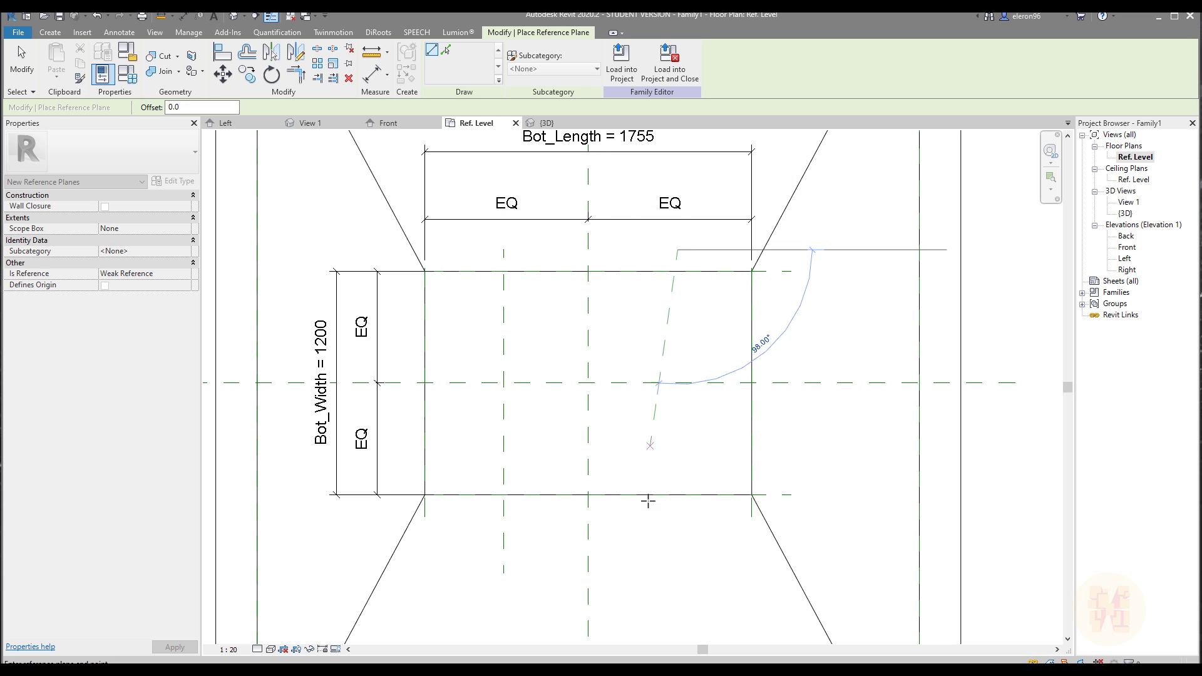
left_click(677, 582)
key("Escape")
key("Escape")
Shorten the lower ends of the two new vertical reference planes to just below the pit bottom
left_click(678, 529)
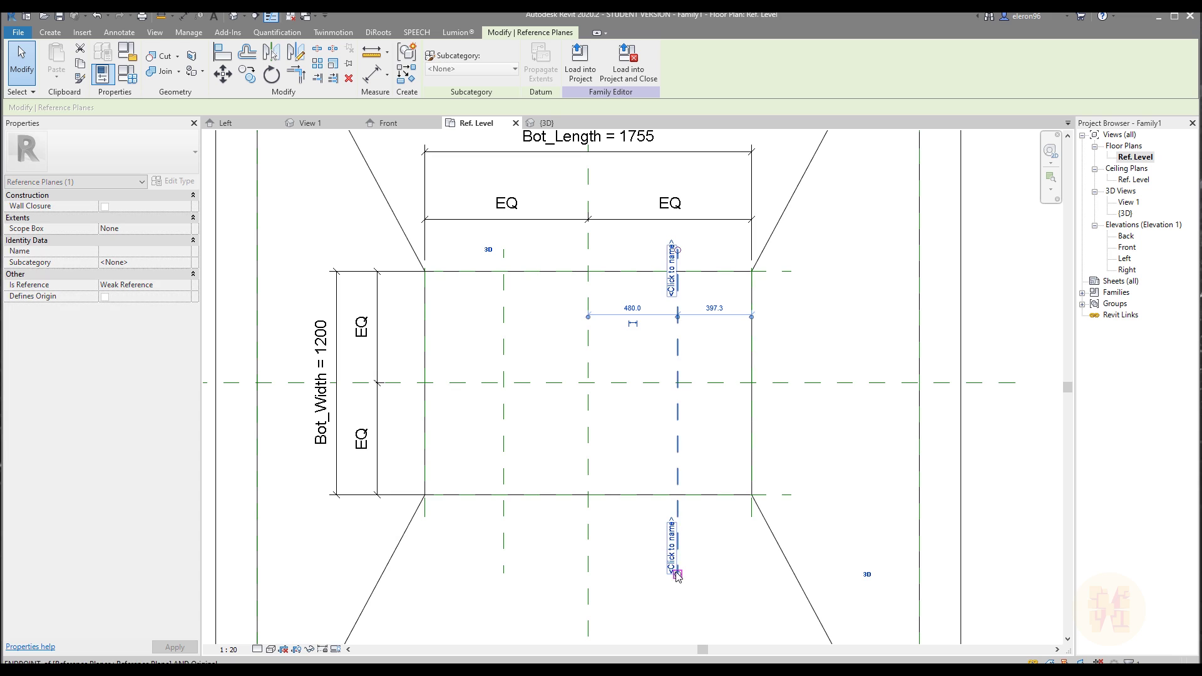
left_click(503, 548)
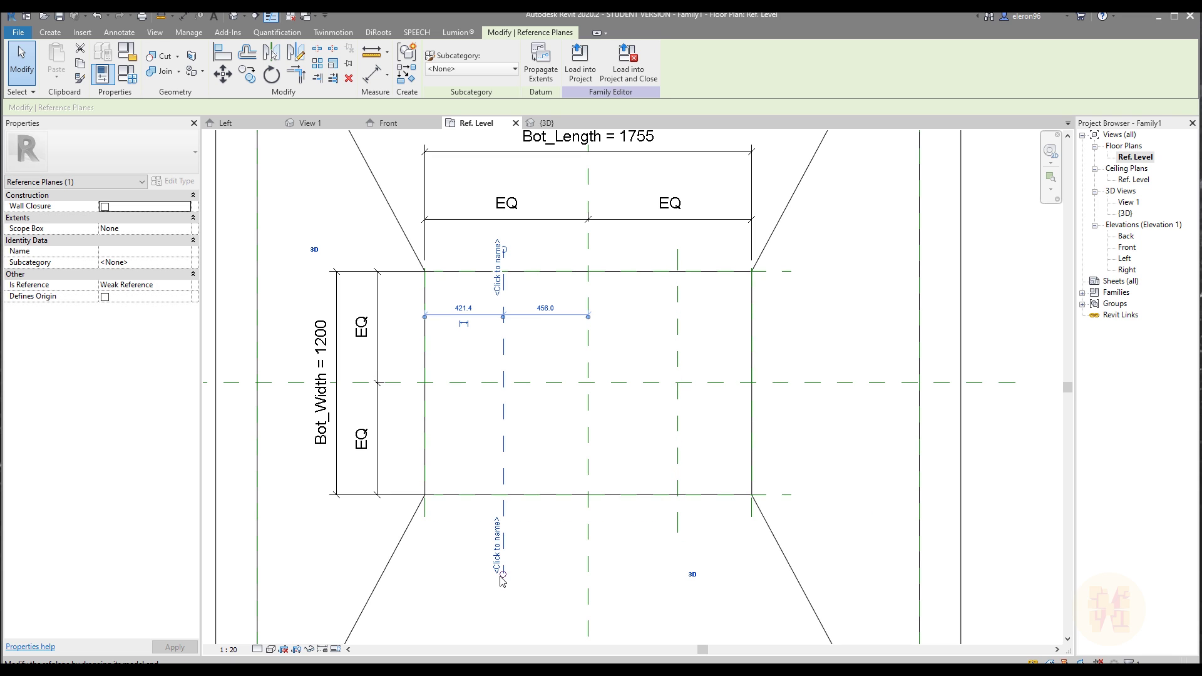
key("Escape")
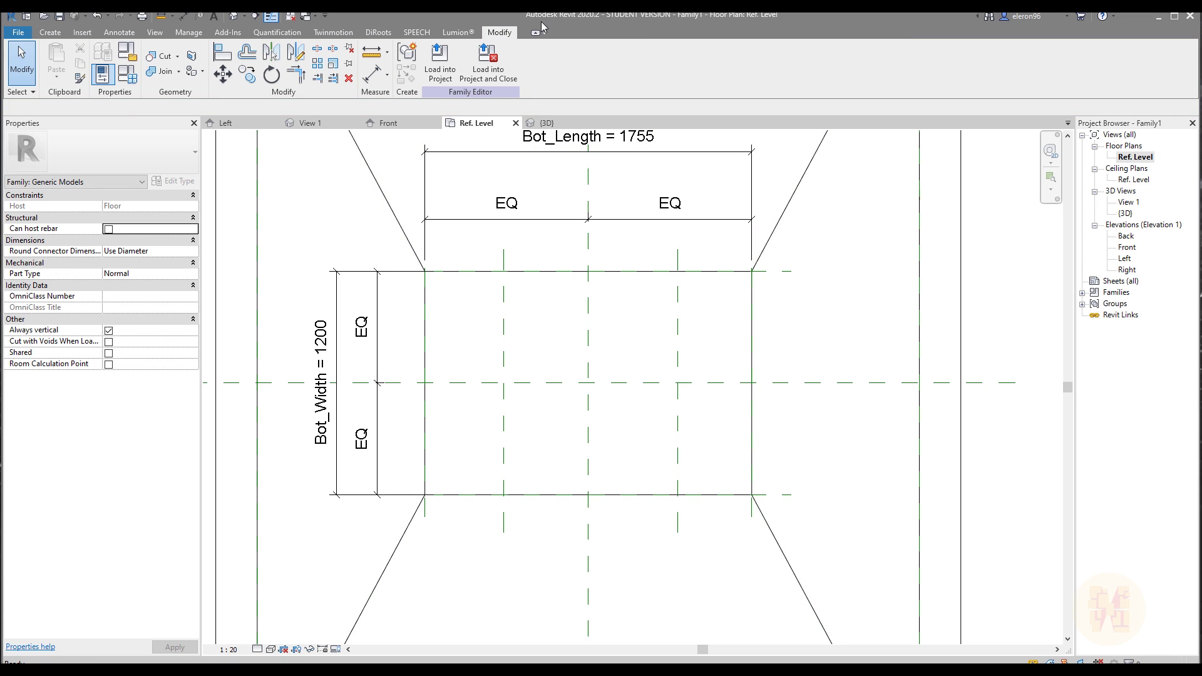
Draw two horizontal reference planes, one about 484 mm above the centre plane and one just below the pit bottom's lower edge
left_click(50, 34)
left_click(715, 63)
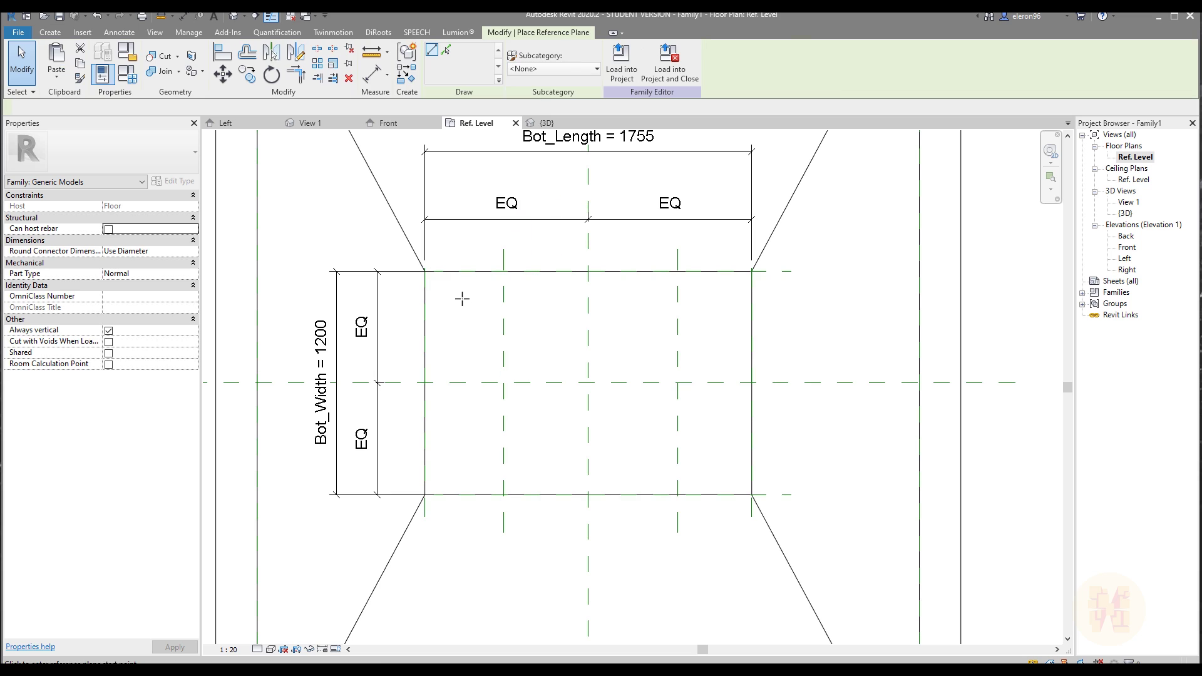
left_click(474, 292)
left_click(715, 292)
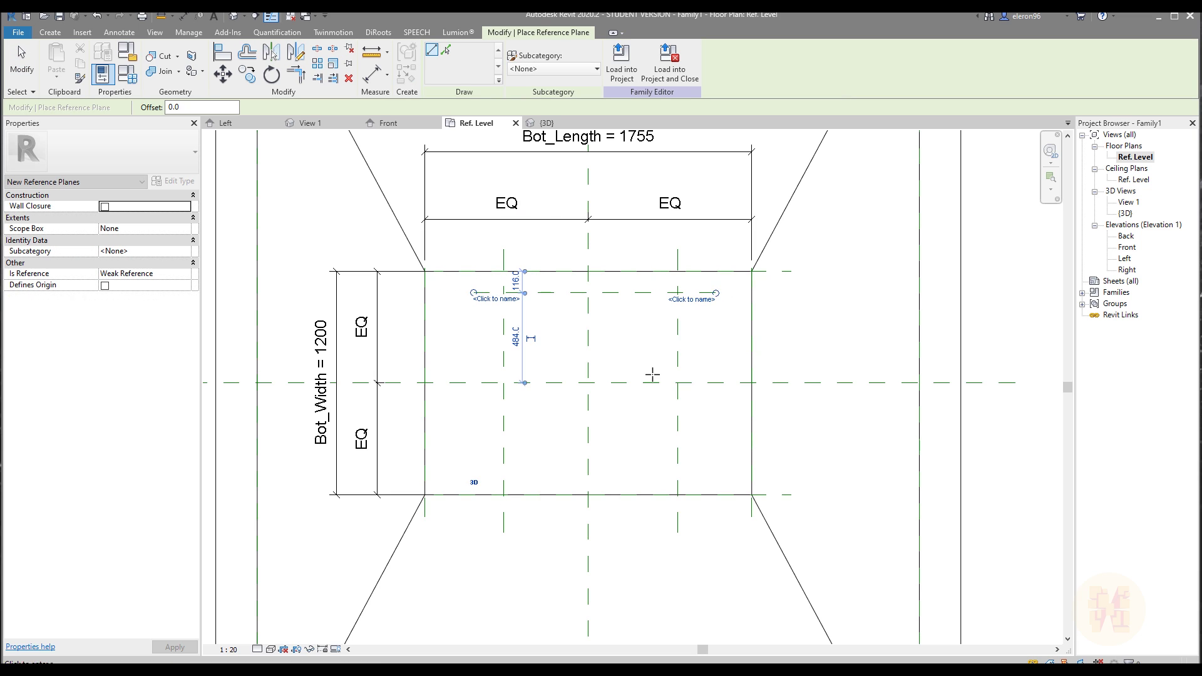
left_click(474, 516)
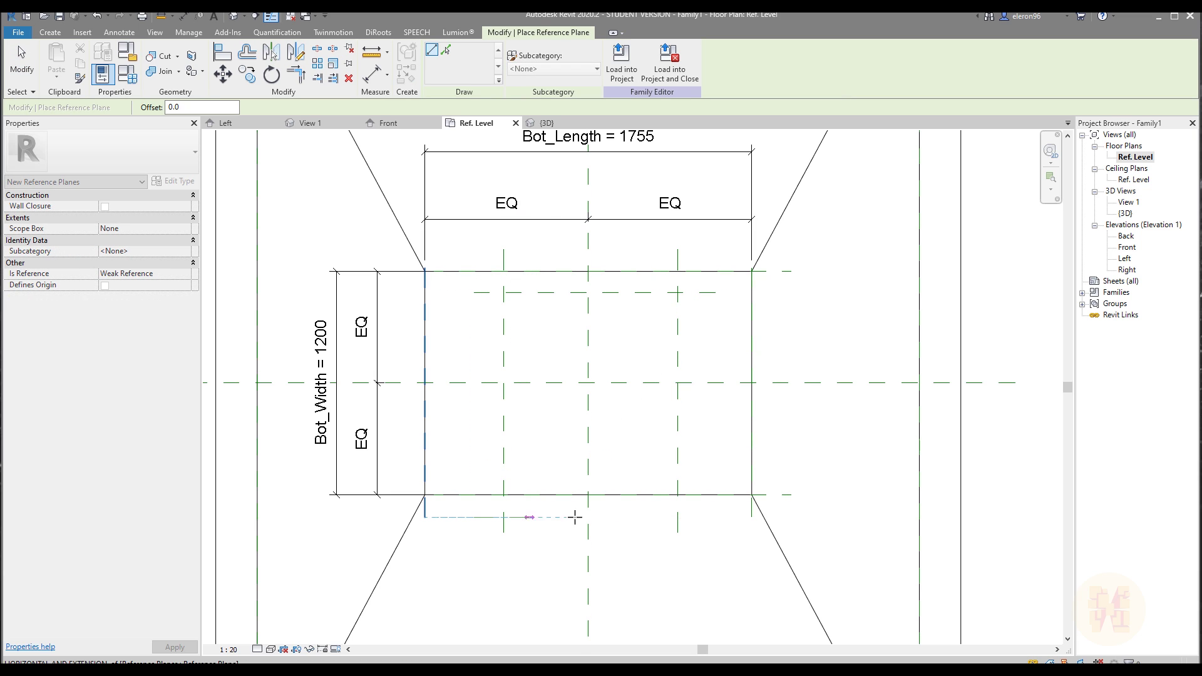
left_click(715, 517)
key("Escape")
key("Escape")
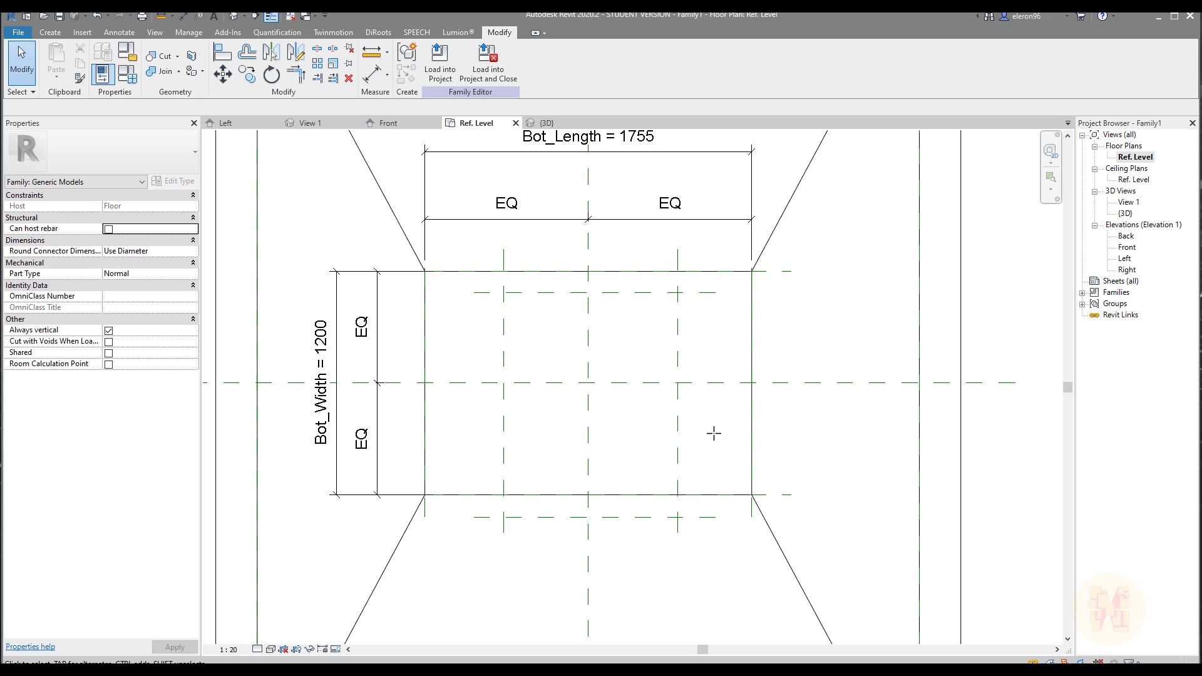
Dimension the two new horizontal planes through the centre plane and make the segments equal
key("d")
key("i")
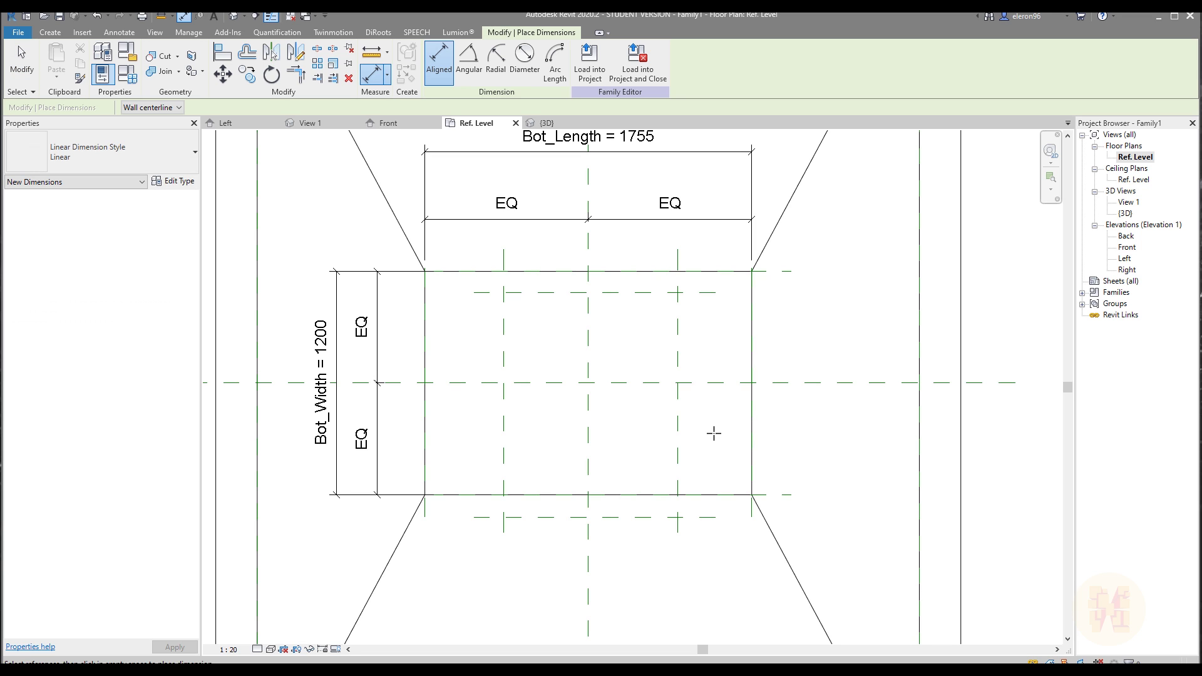
left_click(708, 294)
left_click(708, 382)
left_click(694, 517)
left_click(851, 400)
left_click(896, 406)
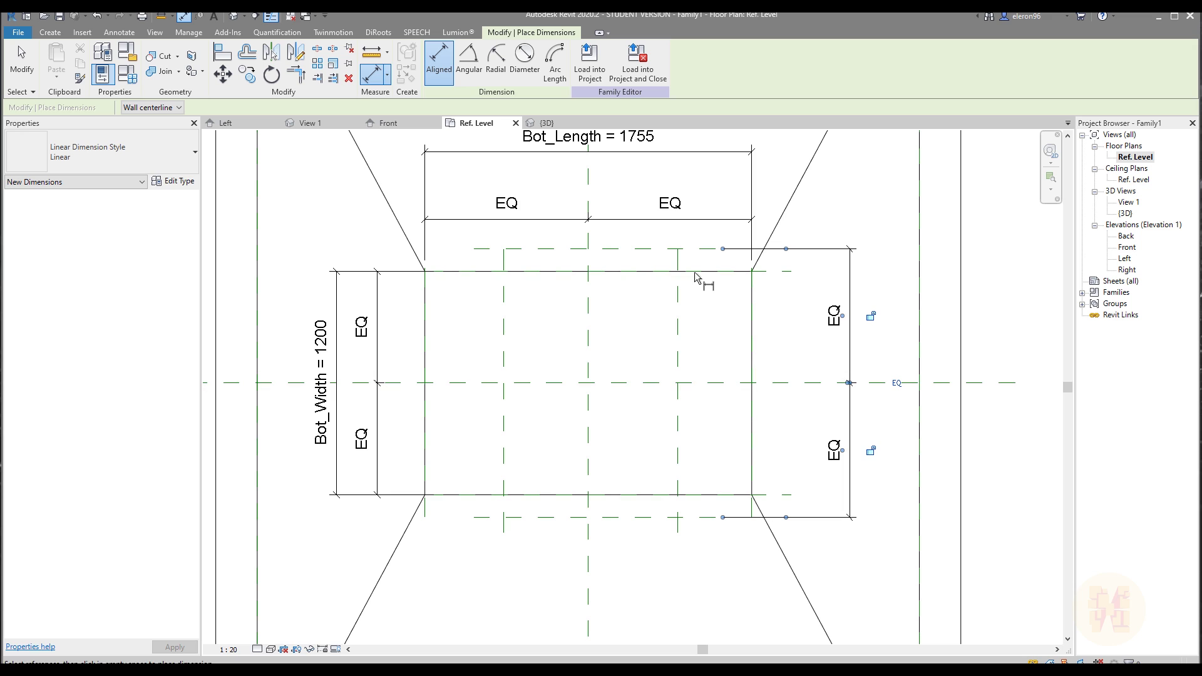
Place an overall aligned dimension between the two new horizontal planes, outside the equality dimension
left_click(699, 250)
left_click(708, 518)
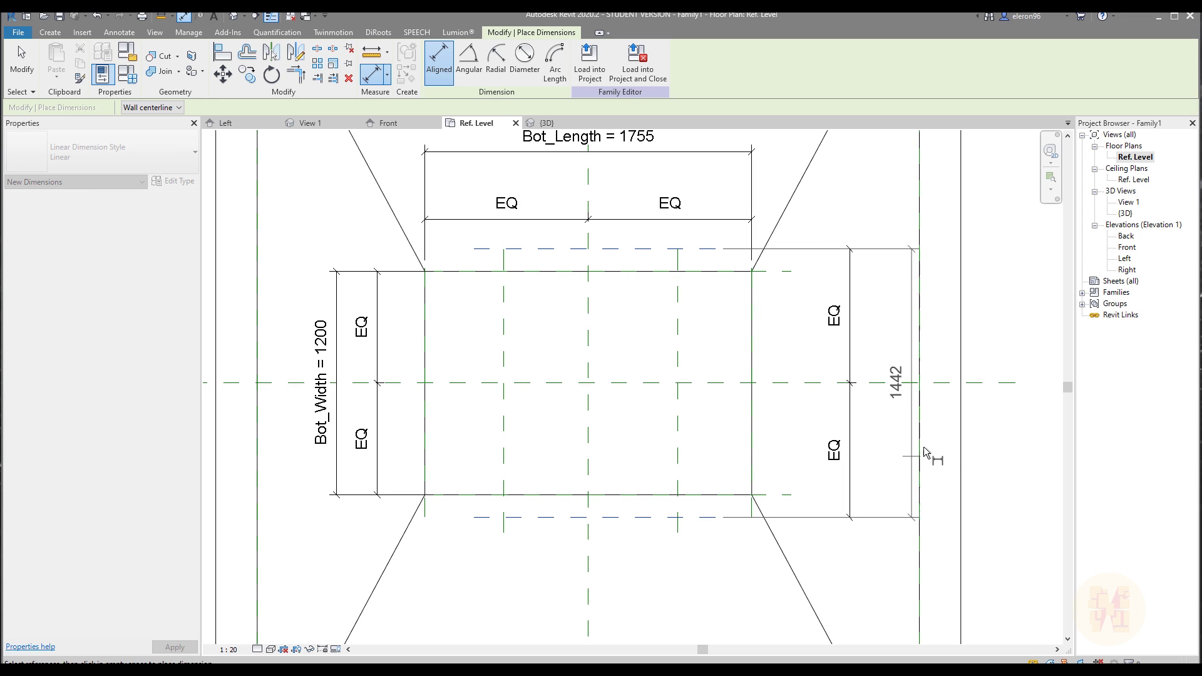
left_click(900, 440)
Dimension the two new vertical planes through the centre plane below the pit bottom and make the segments equal
middle_click_drag(508, 517, 557, 384)
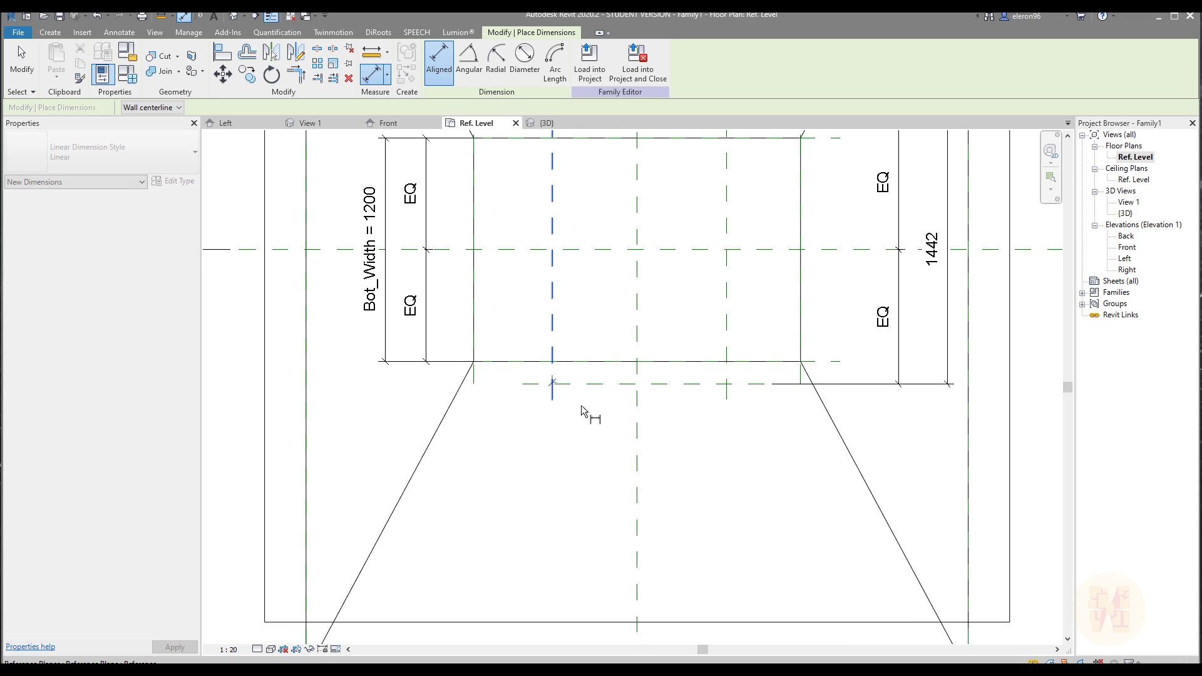
left_click(552, 410)
left_click(638, 423)
left_click(726, 401)
left_click(711, 459)
left_click(636, 411)
Place an overall aligned dimension between the two new vertical planes, below the equality dimension
left_click(549, 391)
left_click(726, 385)
left_click(724, 498)
key("Escape")
key("Escape")
key("z")
key("f")
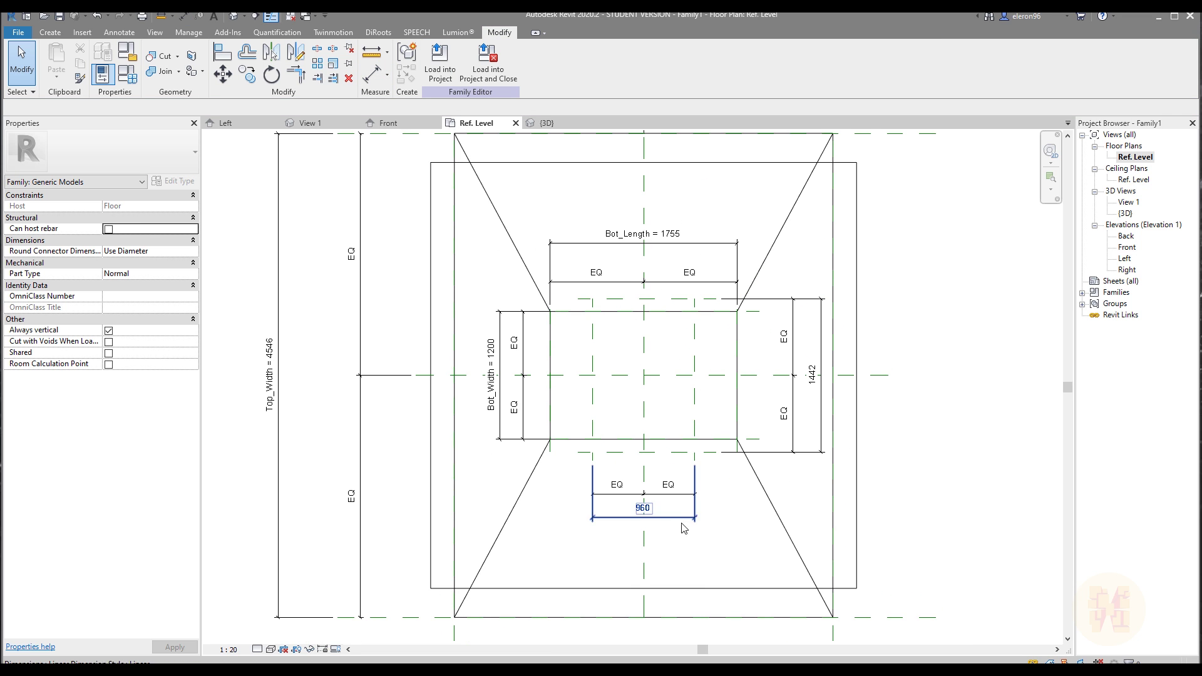
Label the overall dimension between the two vertical hole planes with a new instance parameter named HOL_Length
left_click(676, 527)
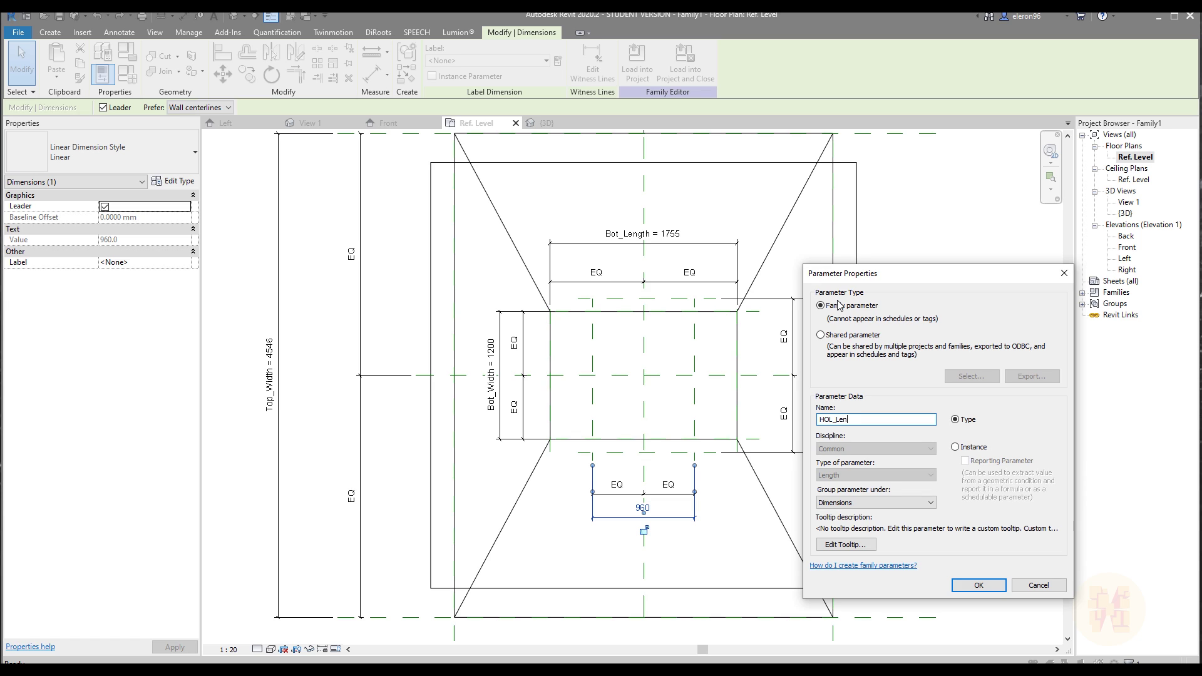
key("ctrl+a")
left_click(956, 447)
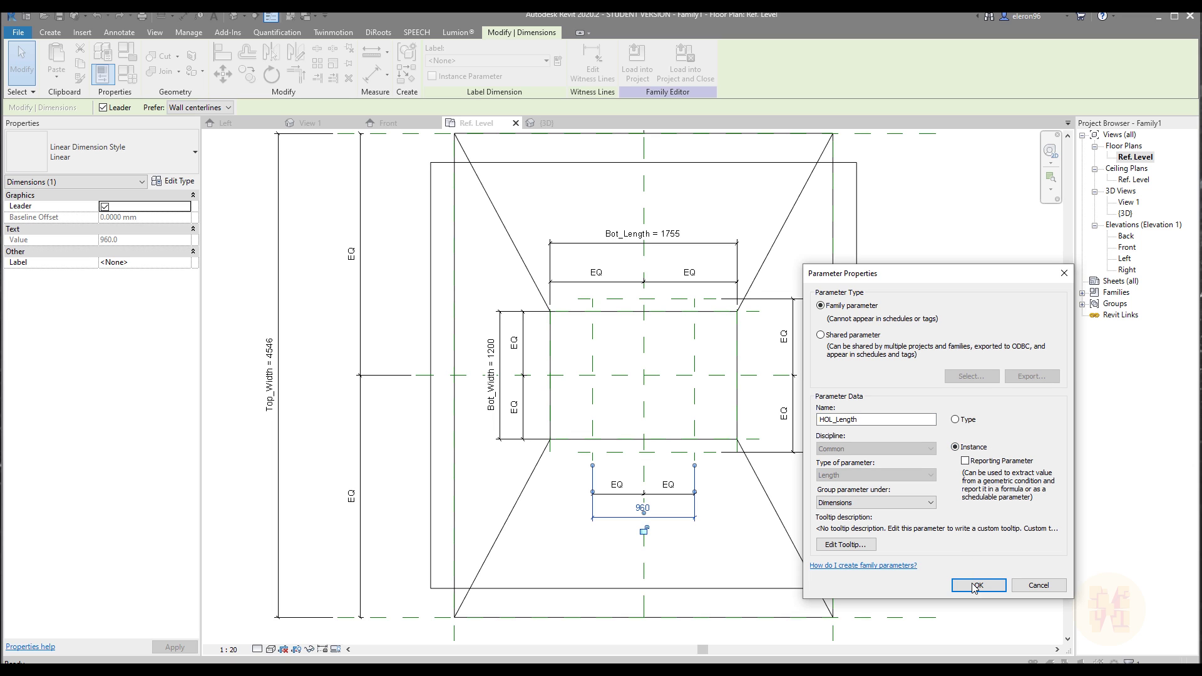
left_click(978, 586)
Label the overall dimension between the two horizontal hole planes with a new instance parameter named HOL_Width
left_click(805, 418)
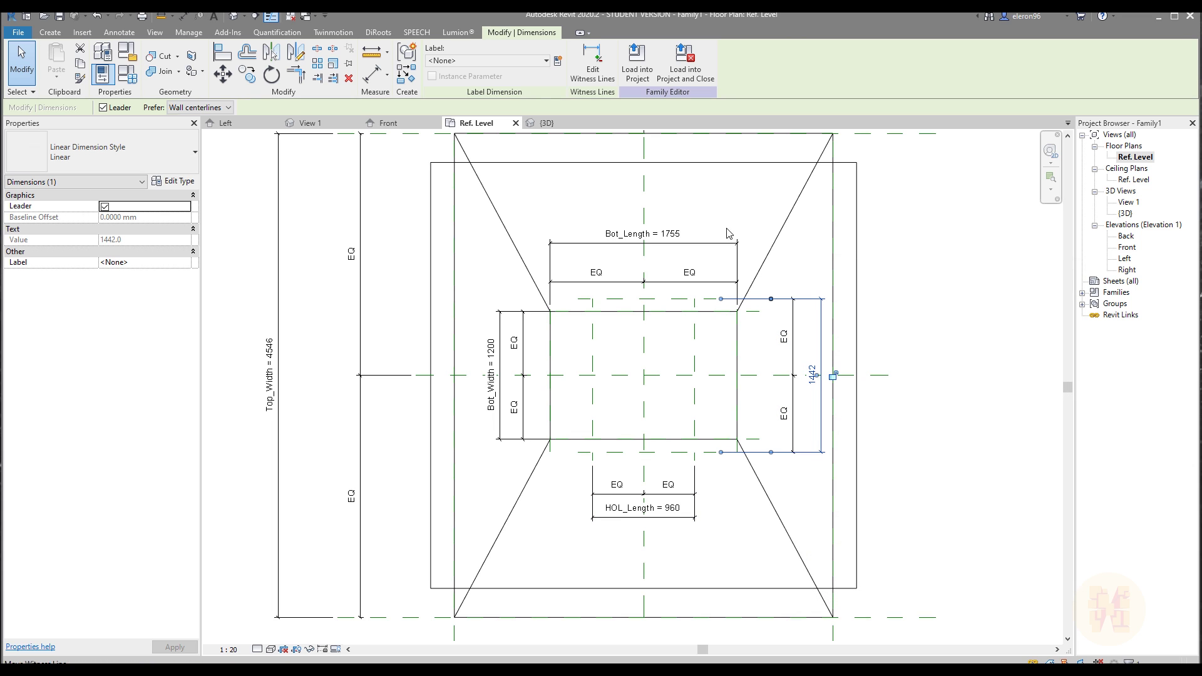
left_click(558, 61)
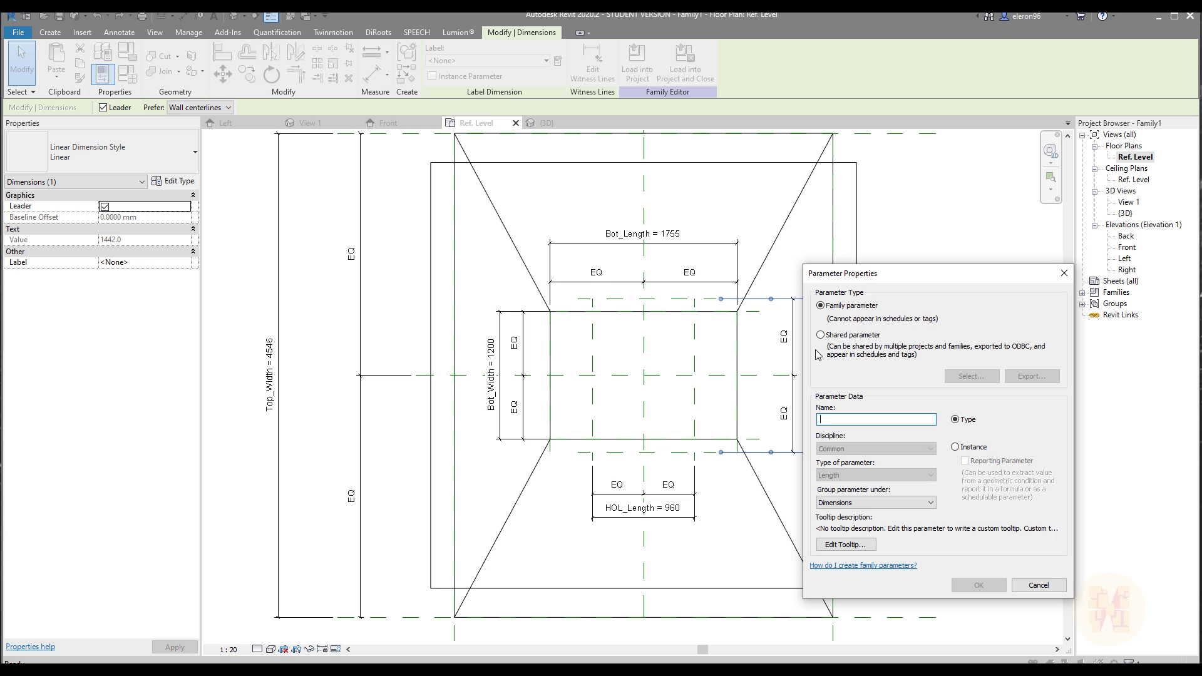
type("HOL_Width")
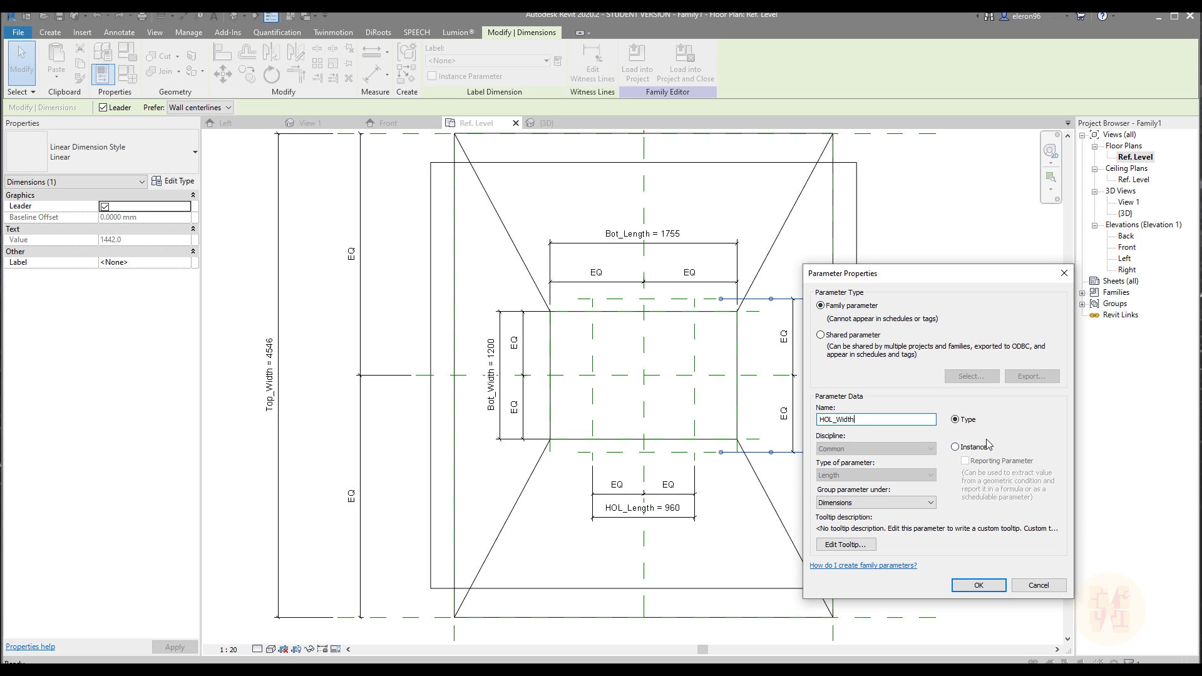
left_click(955, 447)
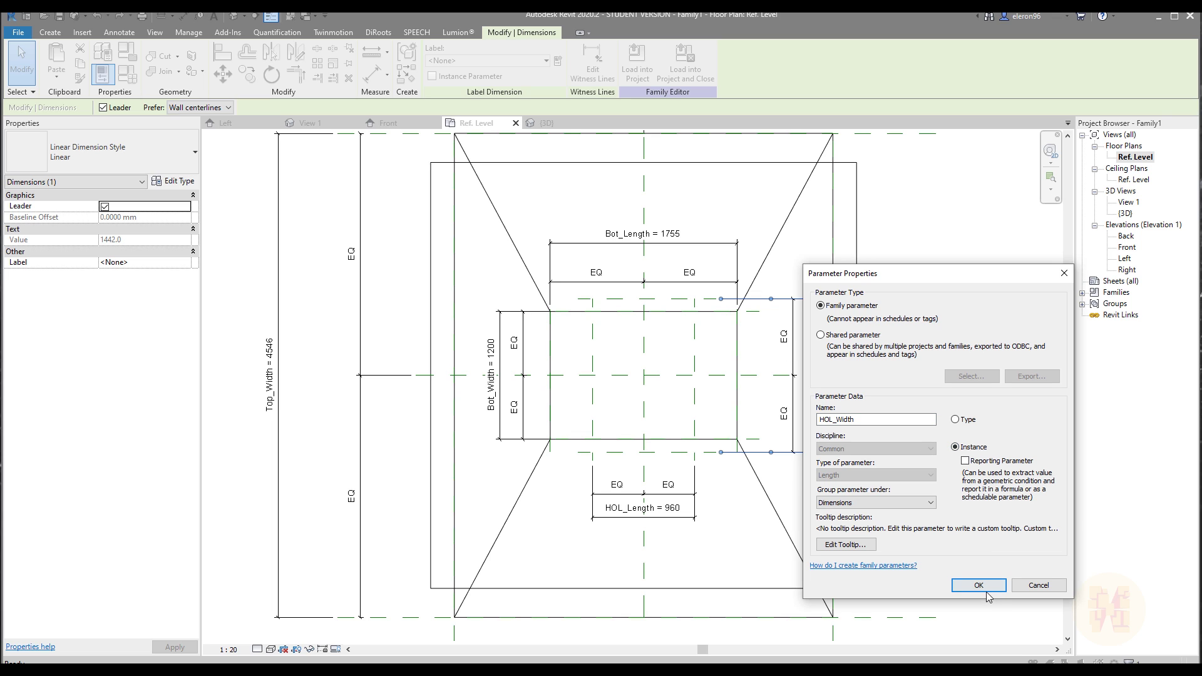
left_click(980, 587)
key("Escape")
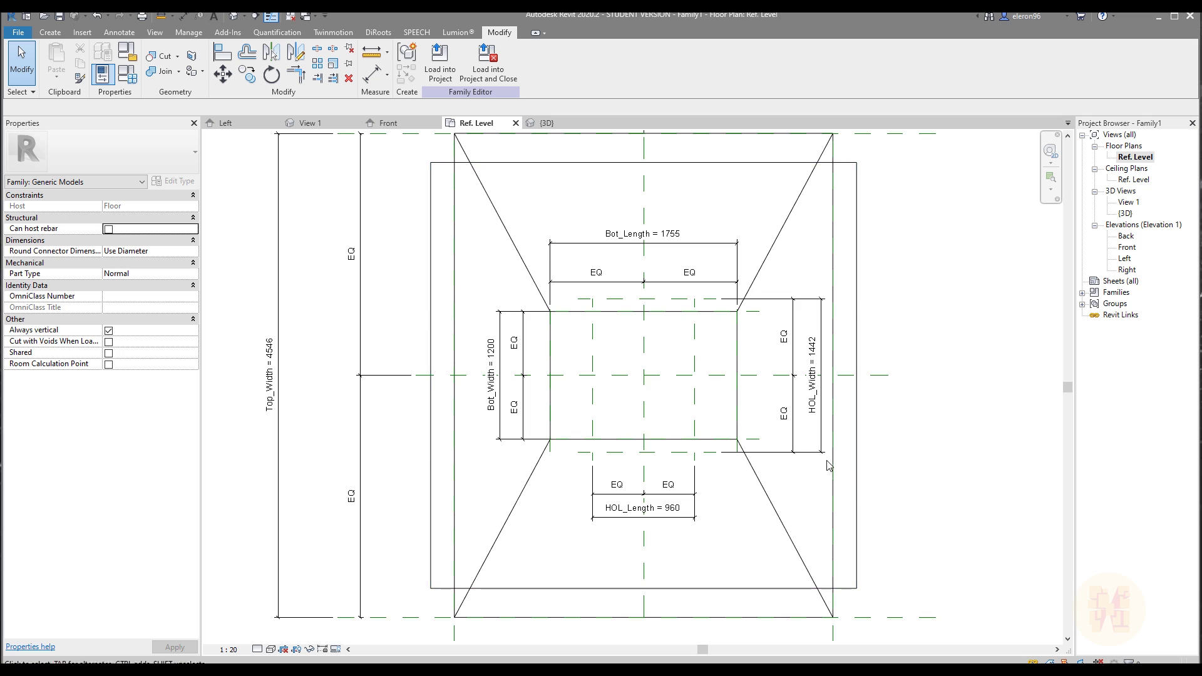
Start a void extrusion and sketch a rectangle around the centre planes, inside the four hole reference planes
middle_click_drag(828, 465, 745, 411)
left_click(50, 32)
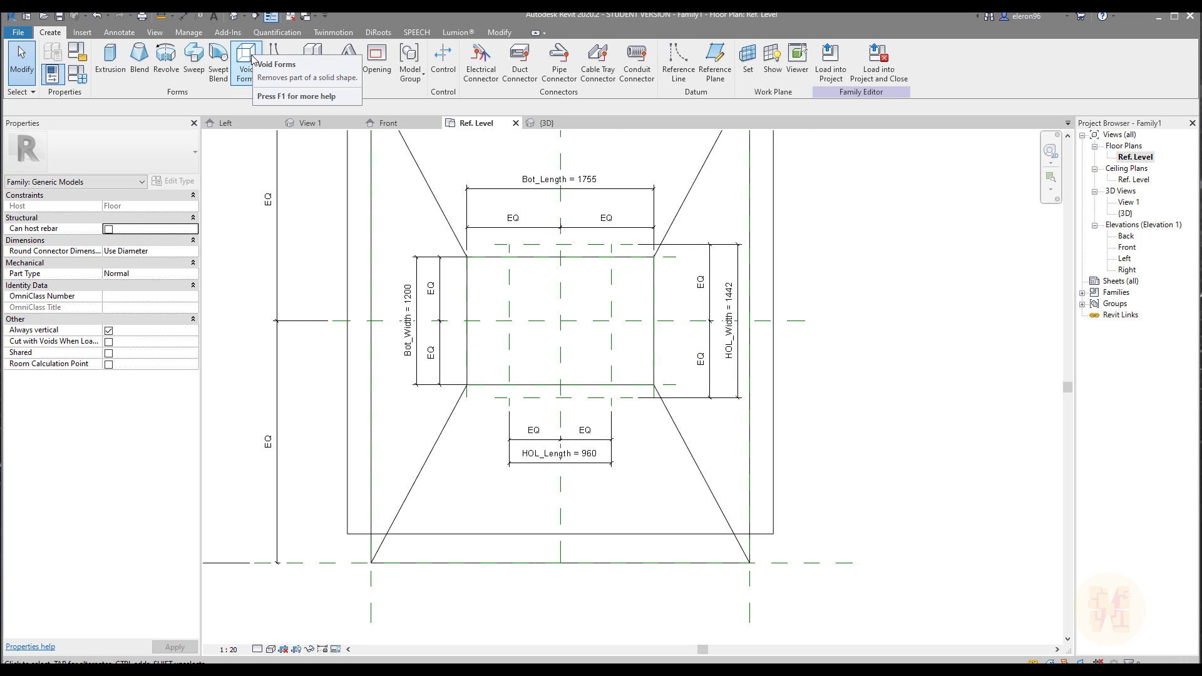
left_click(246, 59)
left_click(275, 99)
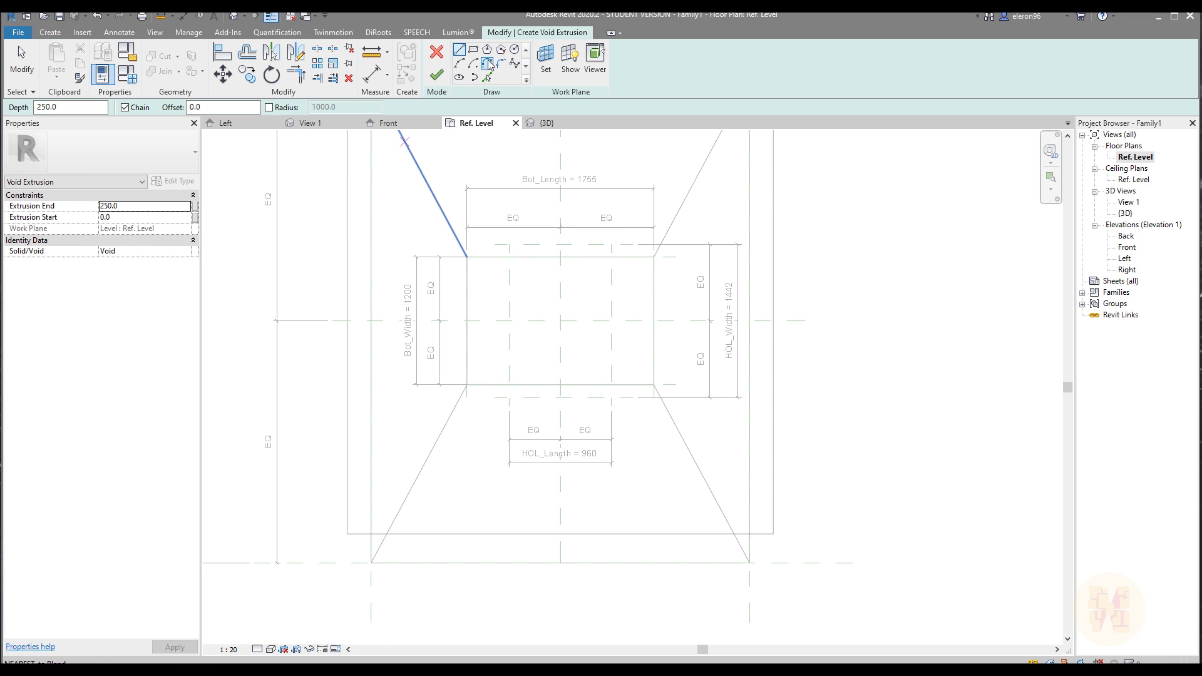
left_click(473, 49)
scroll(550, 261, "up", 2)
left_click(516, 284)
left_click(613, 401)
key("Escape")
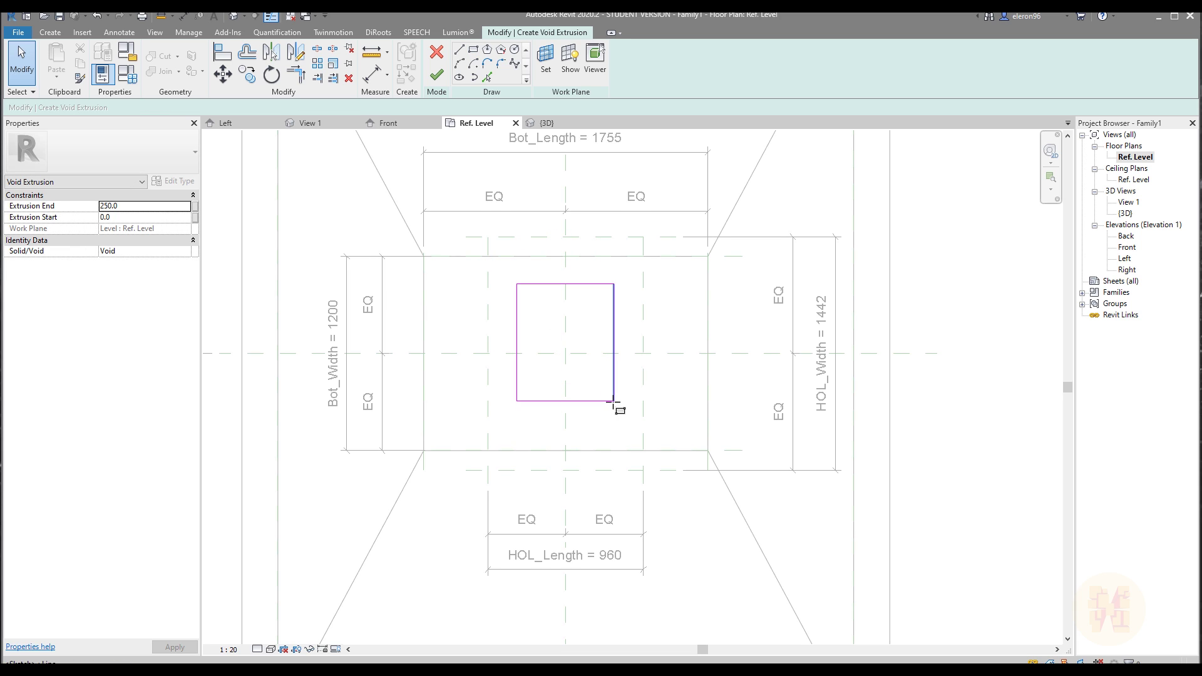
Align the four rectangle edges to the surrounding hole reference planes and finish the void extrusion sketch
key("a")
key("l")
left_click(491, 388)
left_click(517, 383)
left_click(536, 469)
left_click(537, 401)
left_click(643, 397)
left_click(613, 392)
left_click(624, 237)
left_click(614, 284)
key("Escape")
key("Escape")
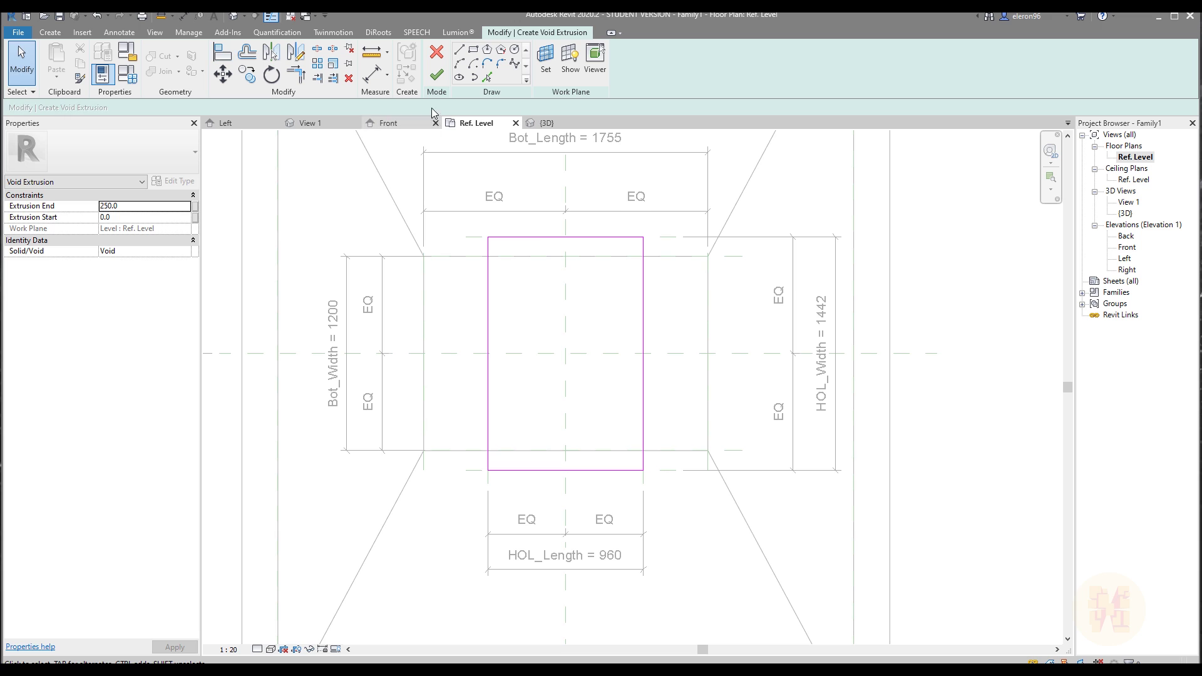
left_click(436, 77)
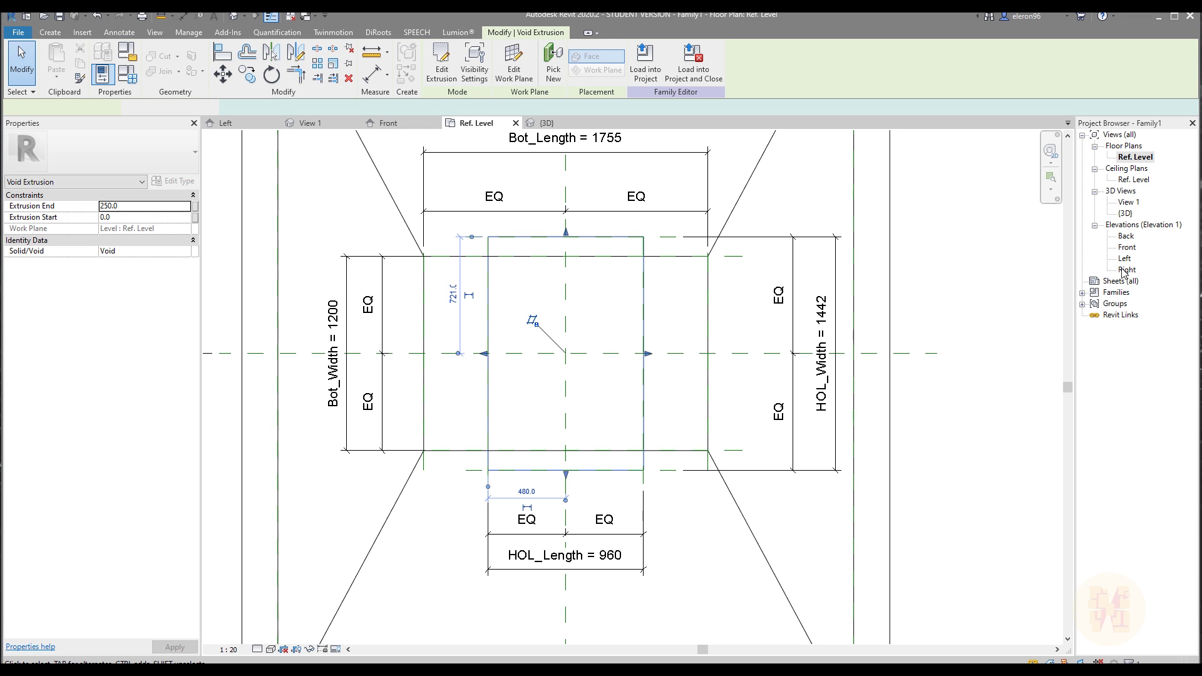
In the Front elevation, stretch the void extrusion so it spans from Ref. Level down to the PAD_Hole reference plane
left_click(389, 123)
scroll(625, 310, "up", 3)
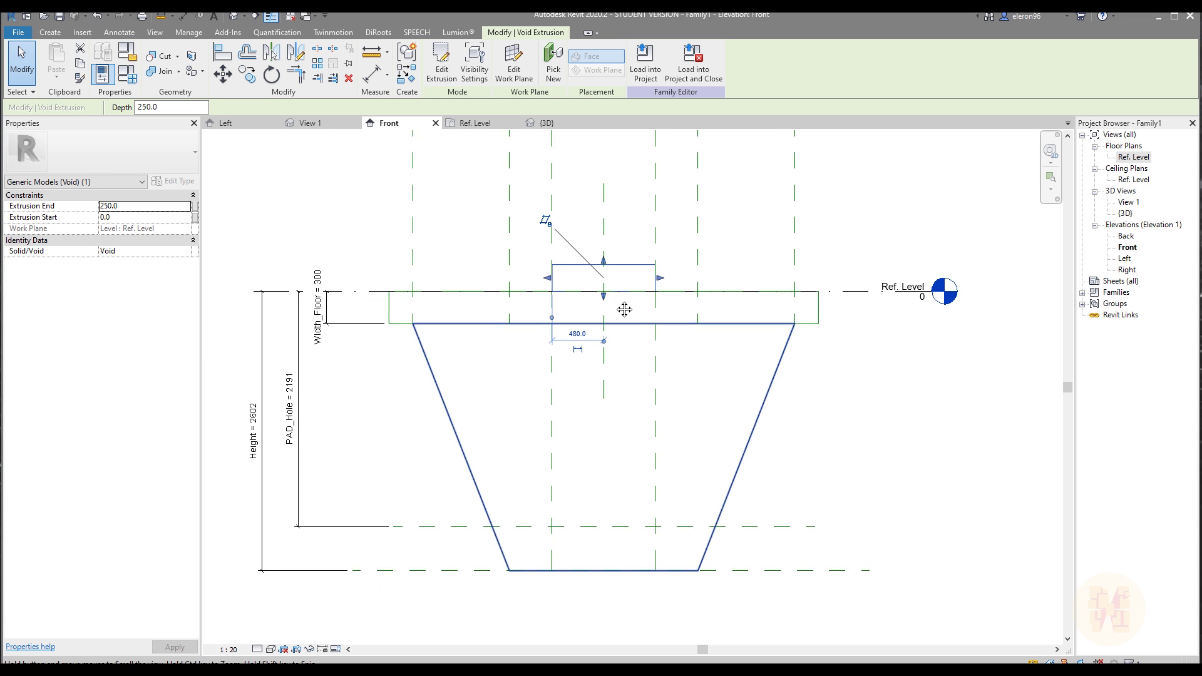
middle_click_drag(625, 309, 624, 265)
left_click_drag(603, 251, 601, 487)
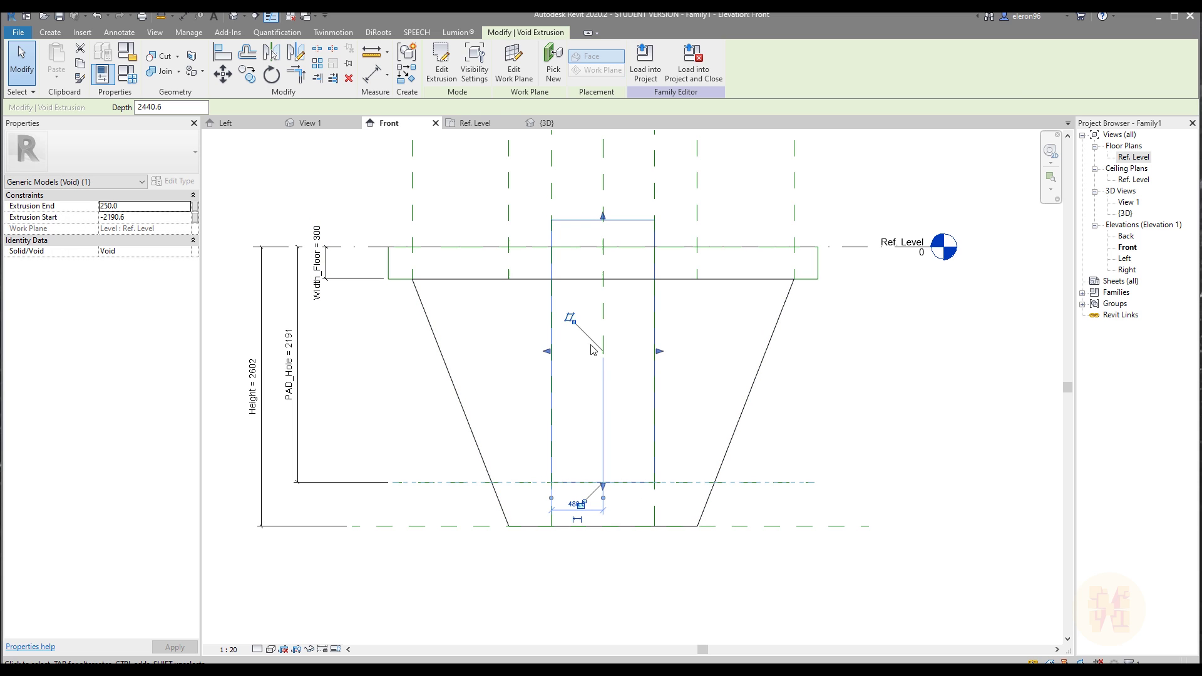
left_click_drag(603, 225, 613, 247)
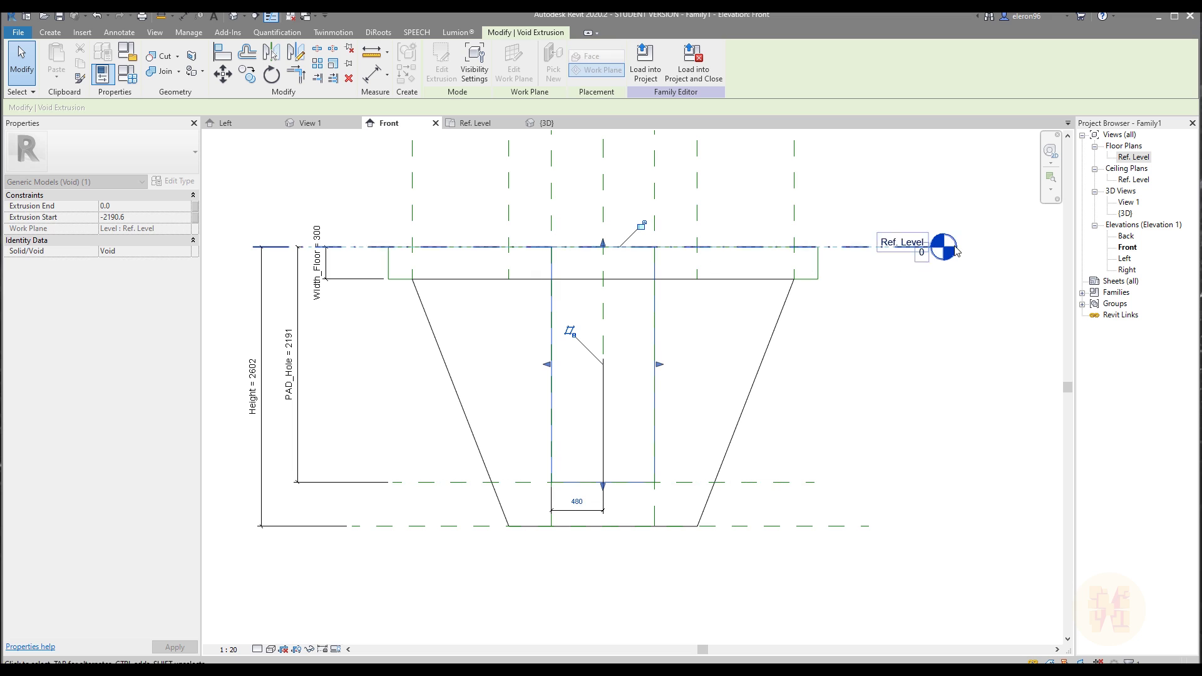
left_click(689, 209)
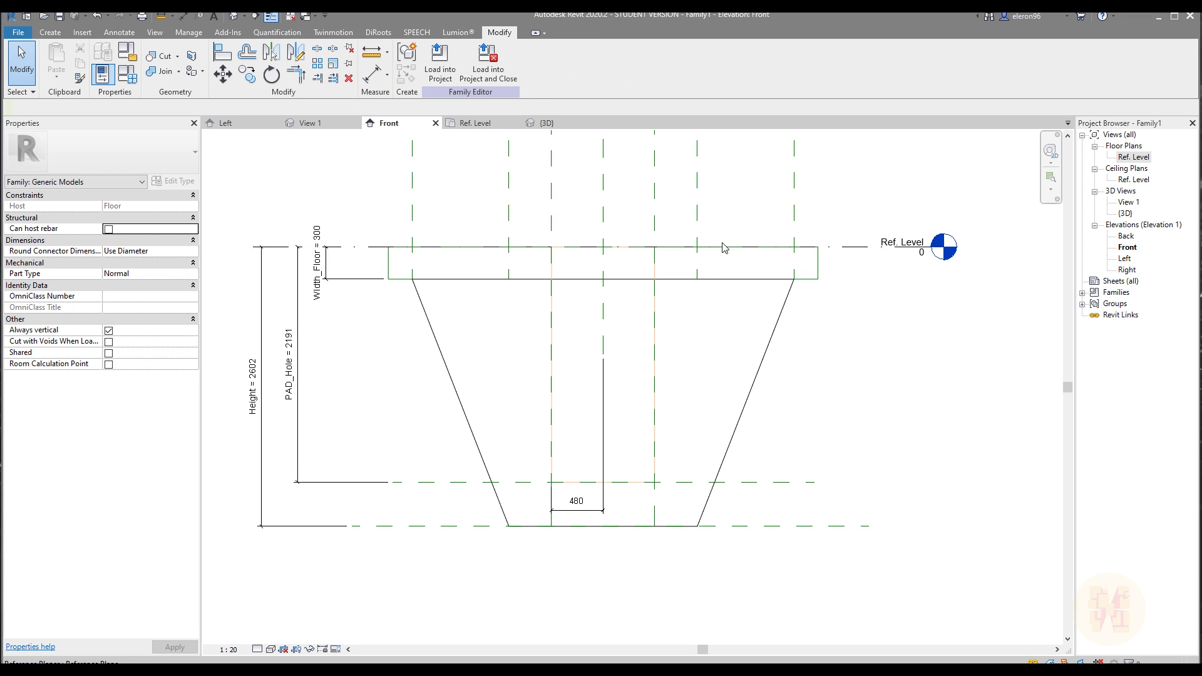
In the 3D view, cut the floor and the pit blend with the void extrusion
left_click(236, 16)
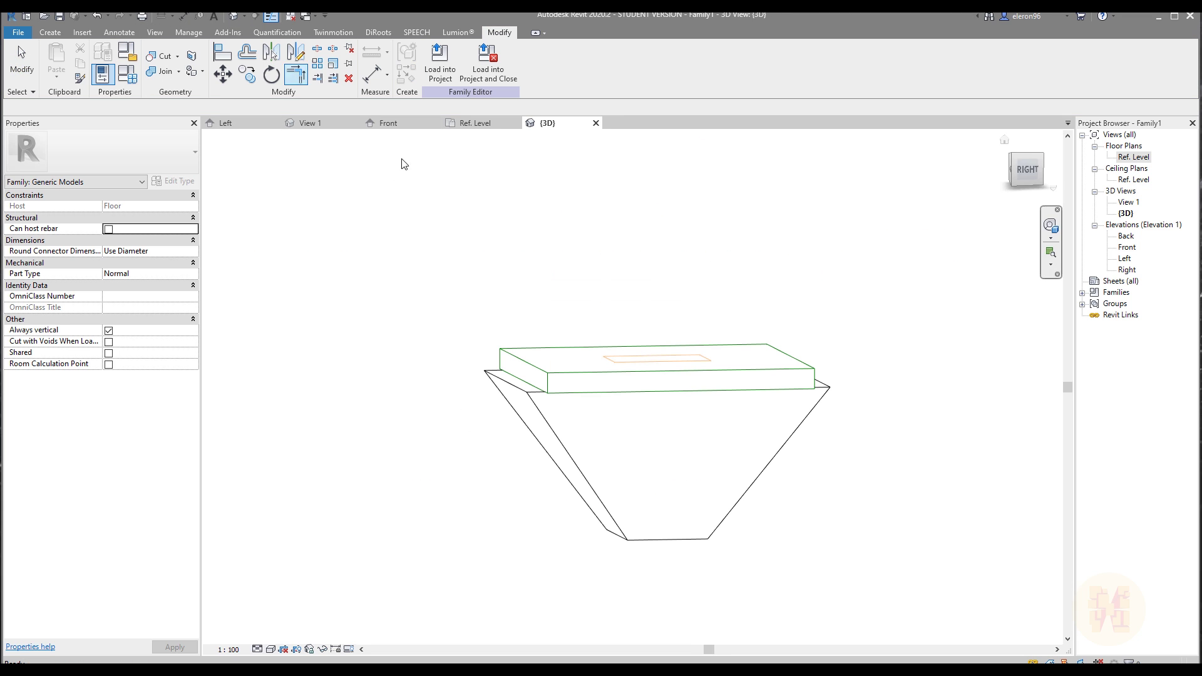
left_click(162, 71)
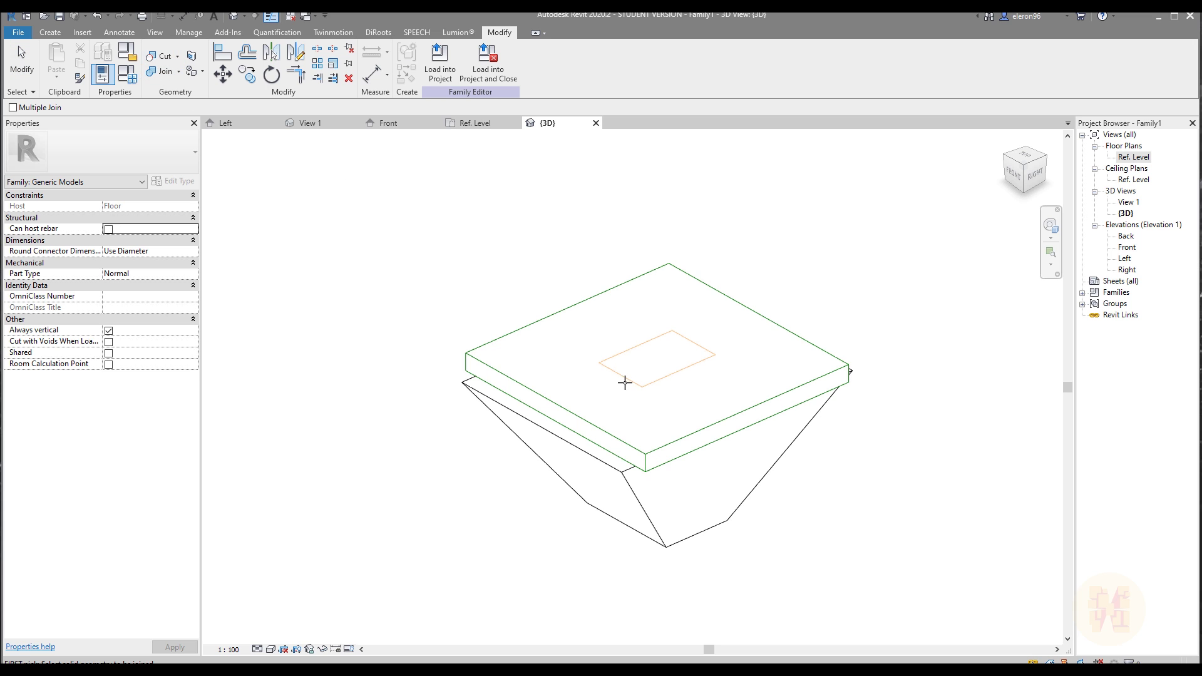
left_click(162, 56)
left_click(520, 329)
left_click(658, 350)
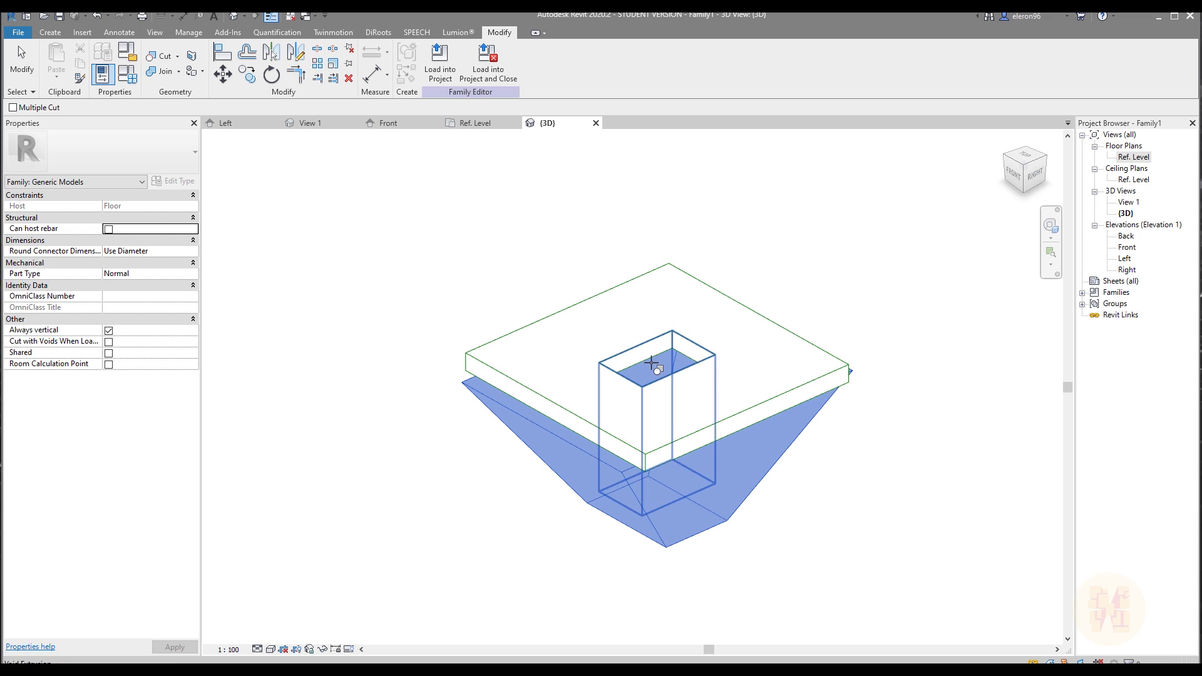
key("Escape")
left_click(658, 420)
key("Escape")
middle_click_drag(877, 327, 789, 304, "shift")
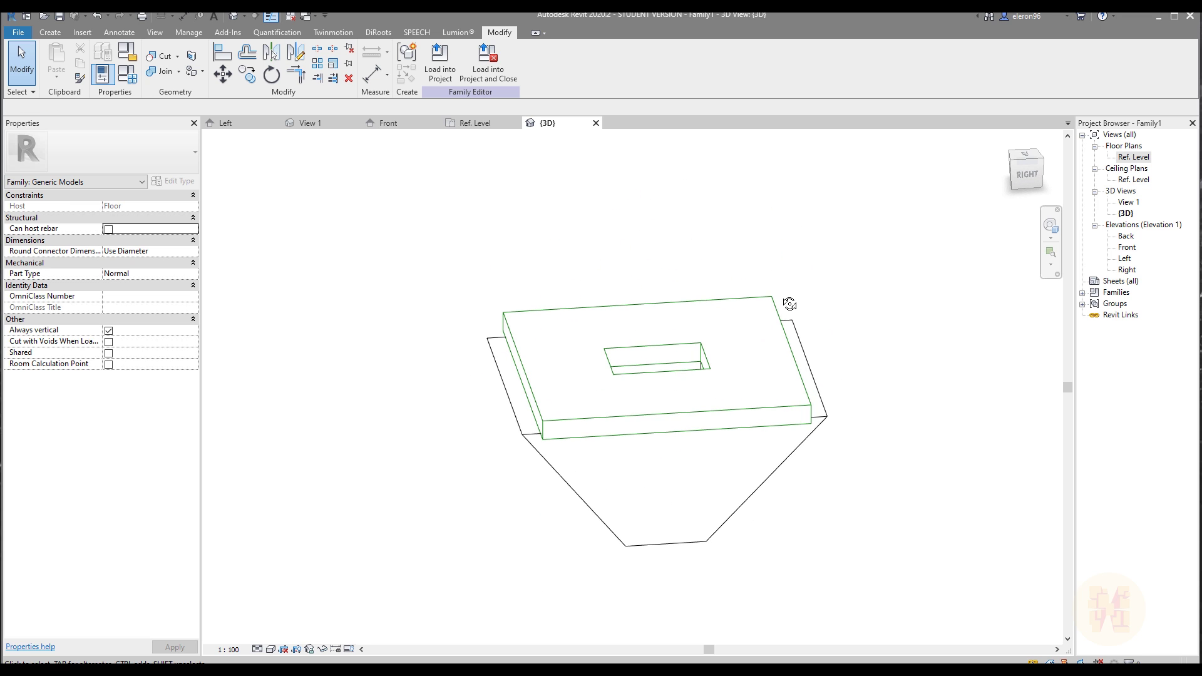
Return to the Ref. Level plan and open the Family Types dialog beside the drawing
left_click(474, 124)
scroll(601, 317, "down", 5)
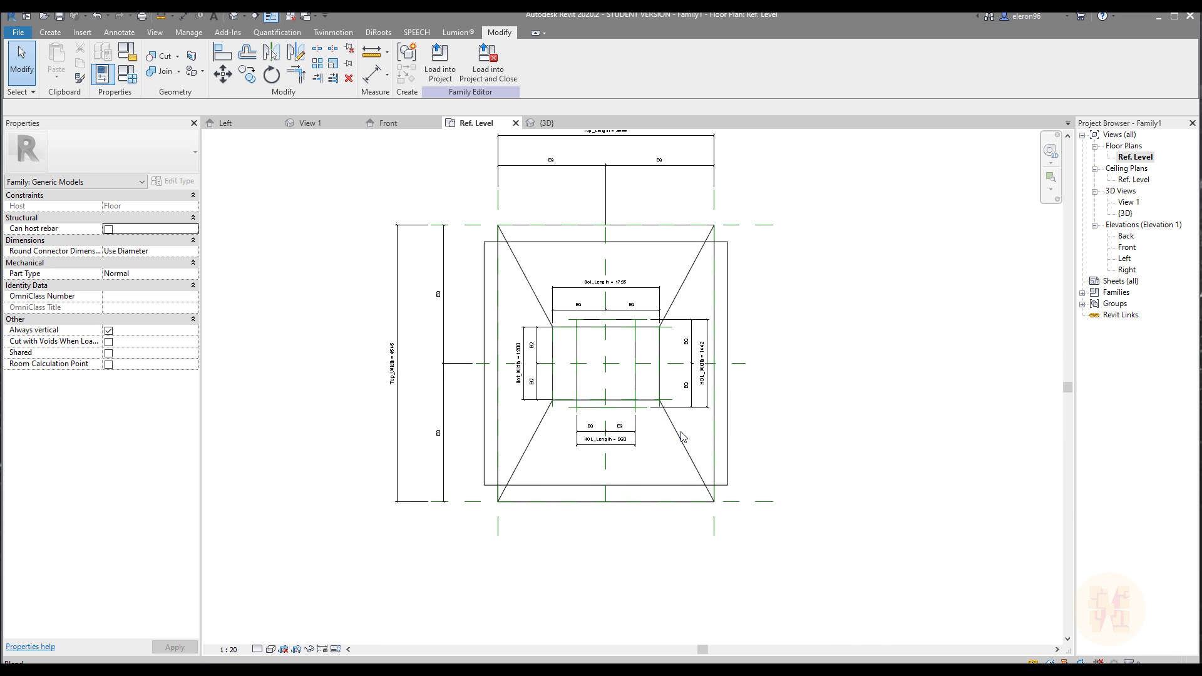
middle_click_drag(789, 408, 651, 449)
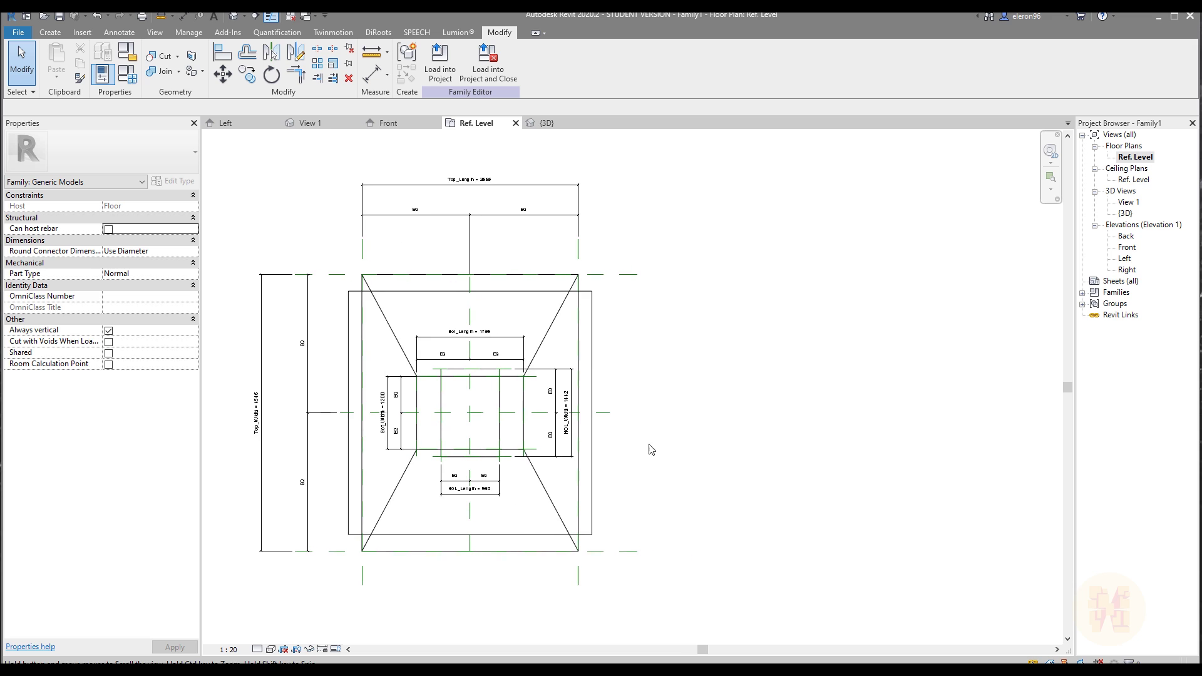
left_click(128, 74)
left_click_drag(465, 147, 769, 168)
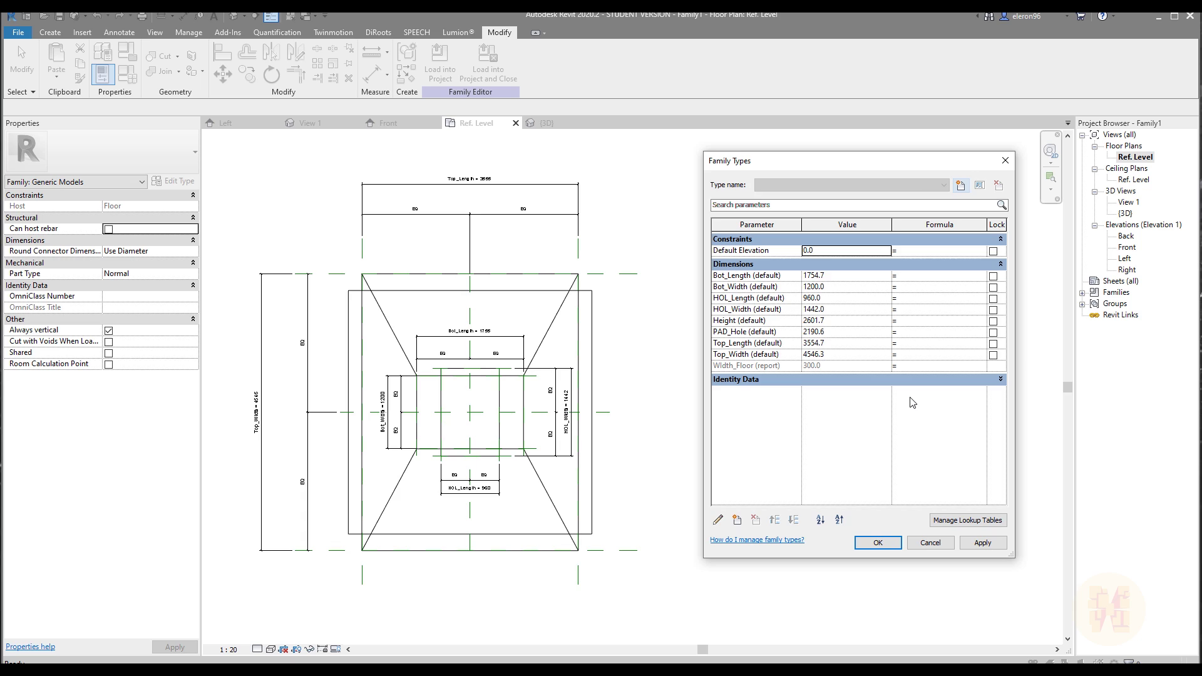
left_click_drag(769, 161, 811, 167)
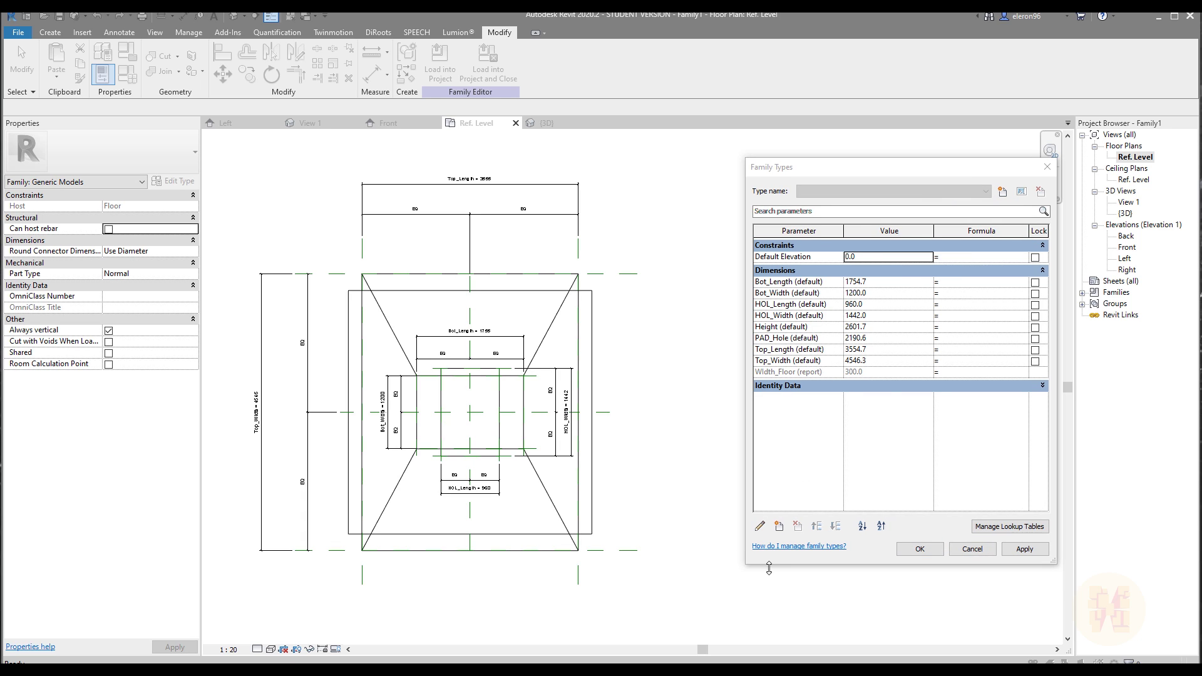
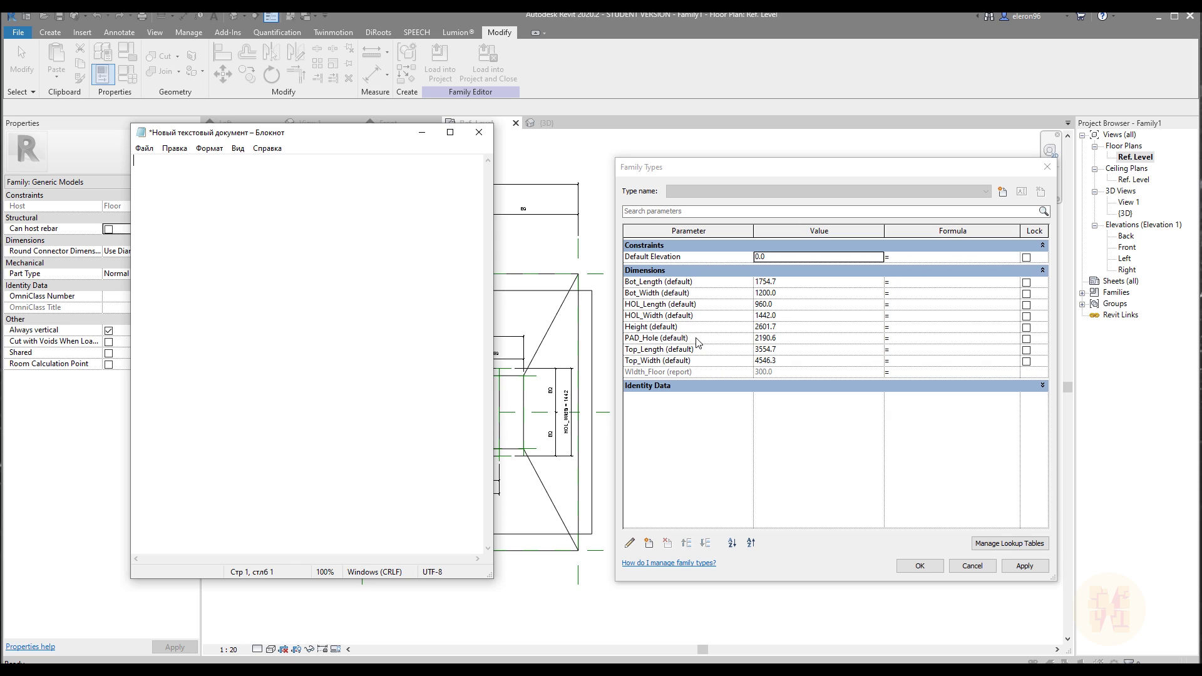
Copy the HOL_Width parameter name into the Notepad document and extend it to HOL_Width+2*()
left_click(700, 316)
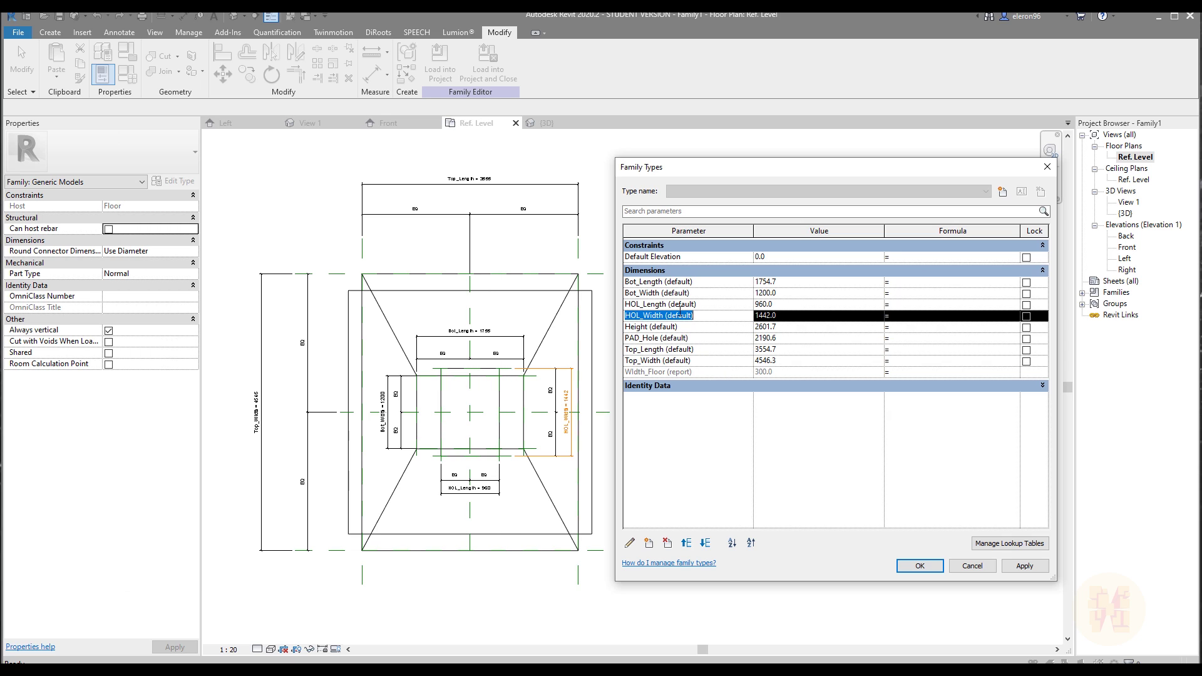
double_click(642, 315)
key("ctrl+c")
key("alt+Tab")
key("ctrl+v")
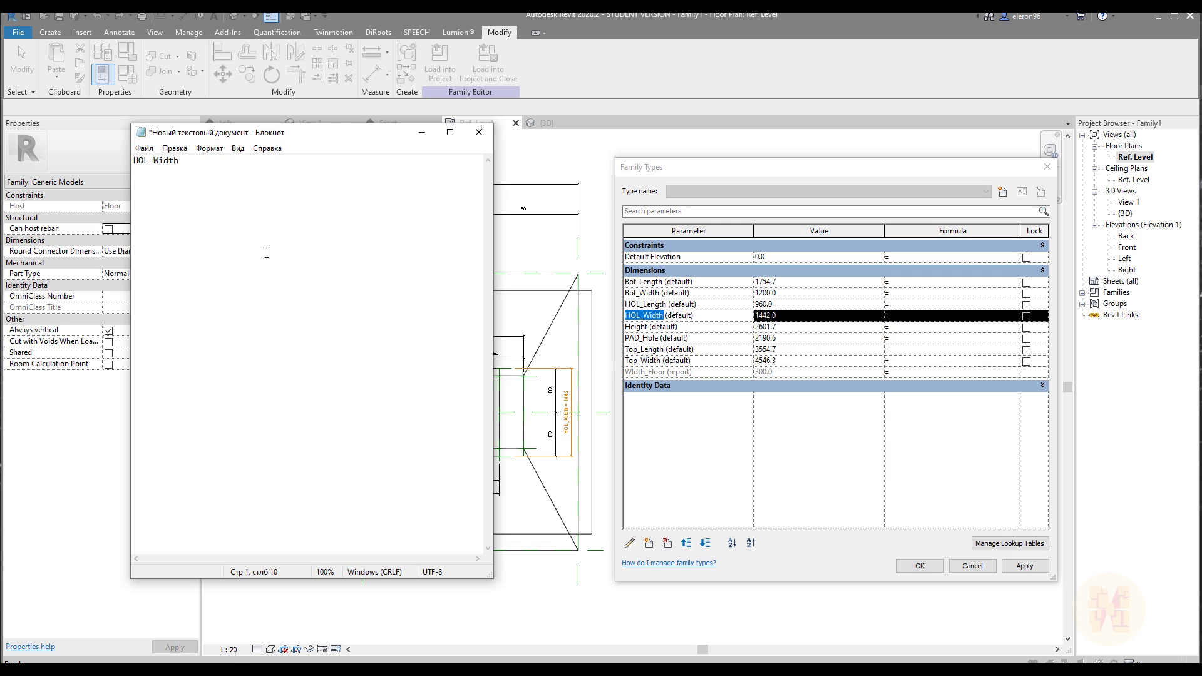
type("+2*()")
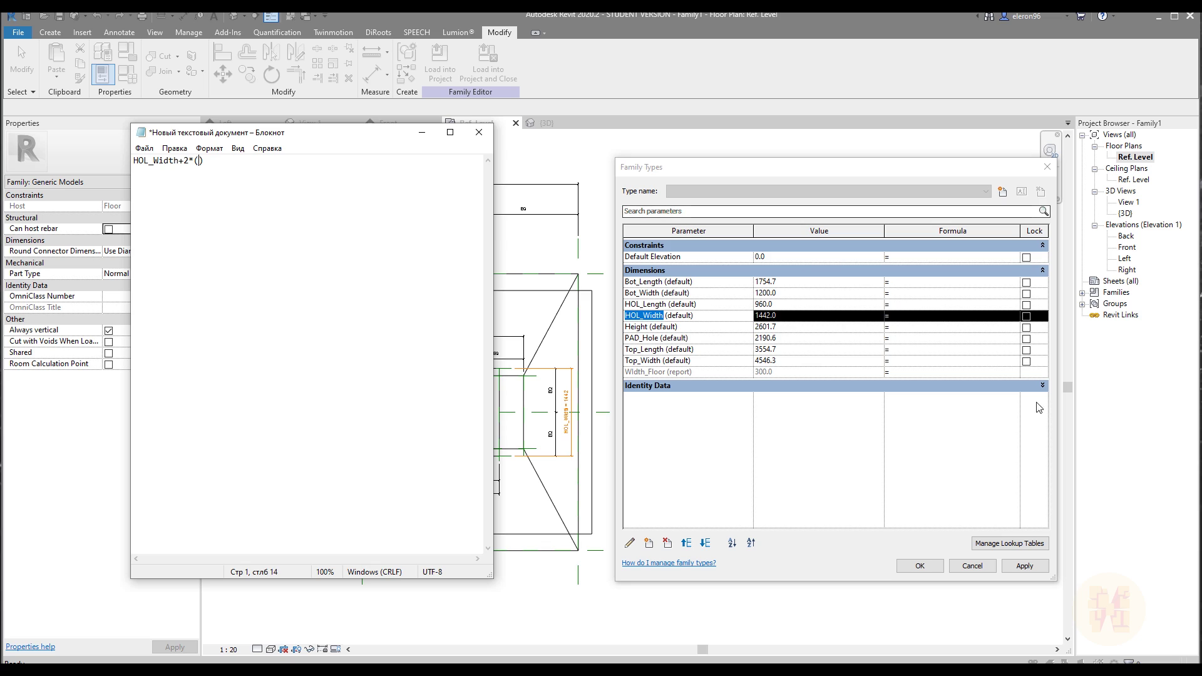
Copy the floor thickness parameter name into the Notepad formula, extending it to HOL_Width+2*(WIdth_Floor)+(2*(WIdth_Floor))
left_click(734, 333)
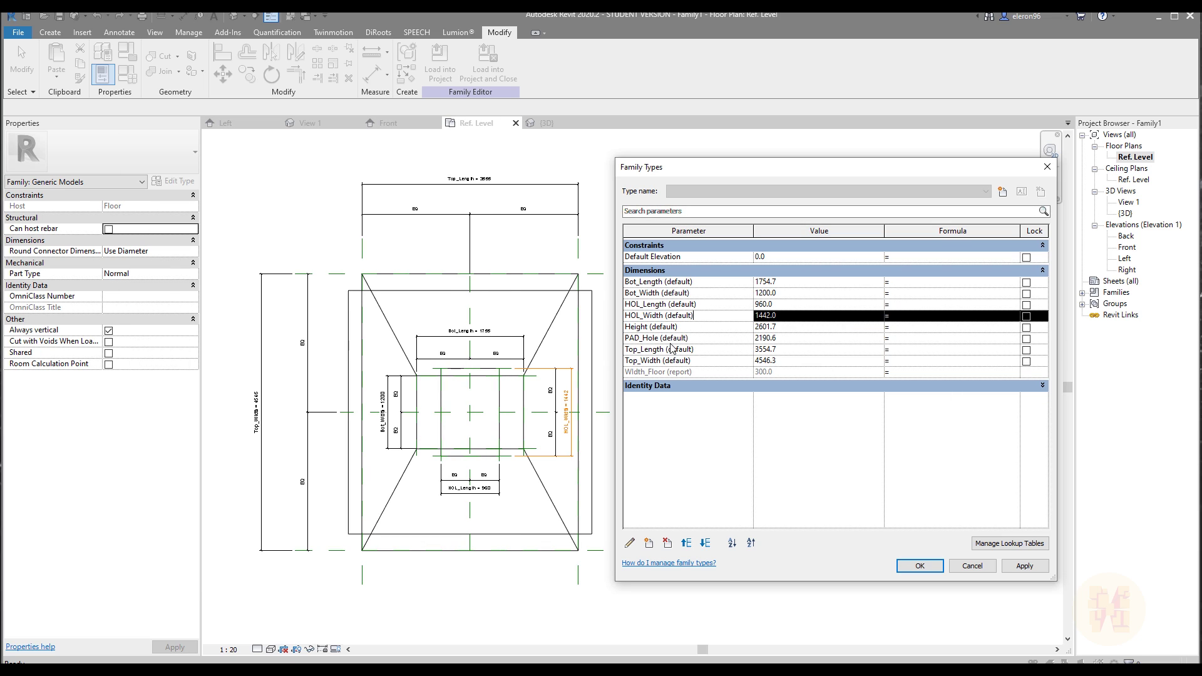
left_click(672, 383)
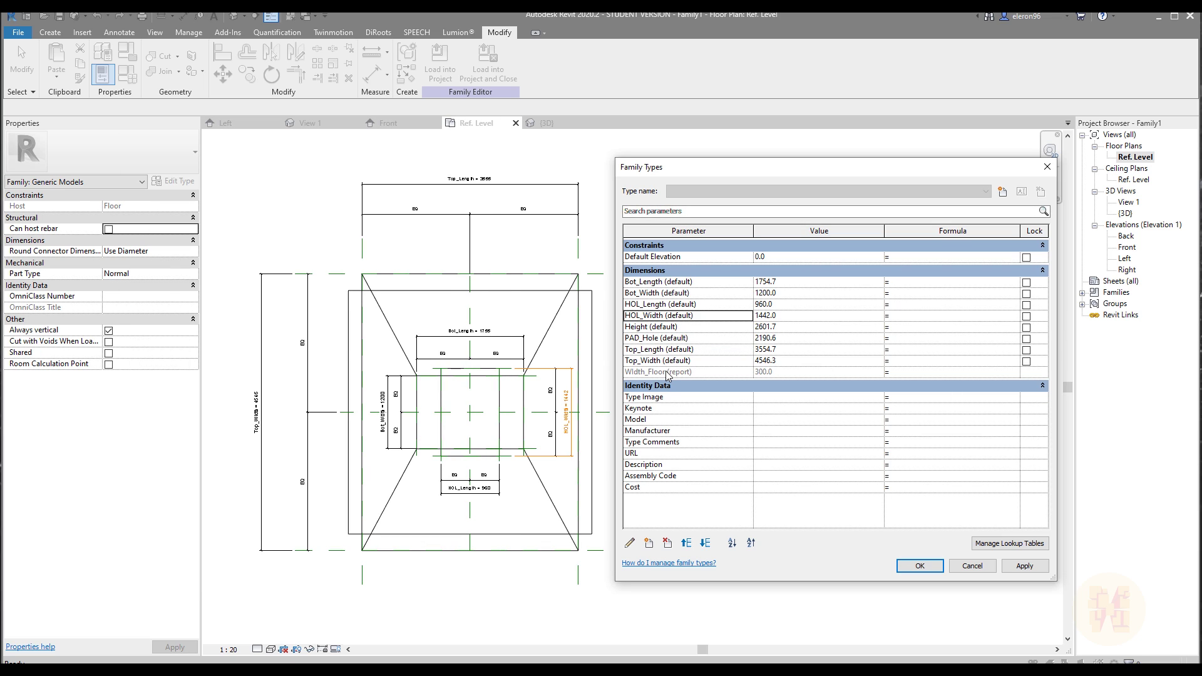
left_click(665, 371)
double_click(666, 372)
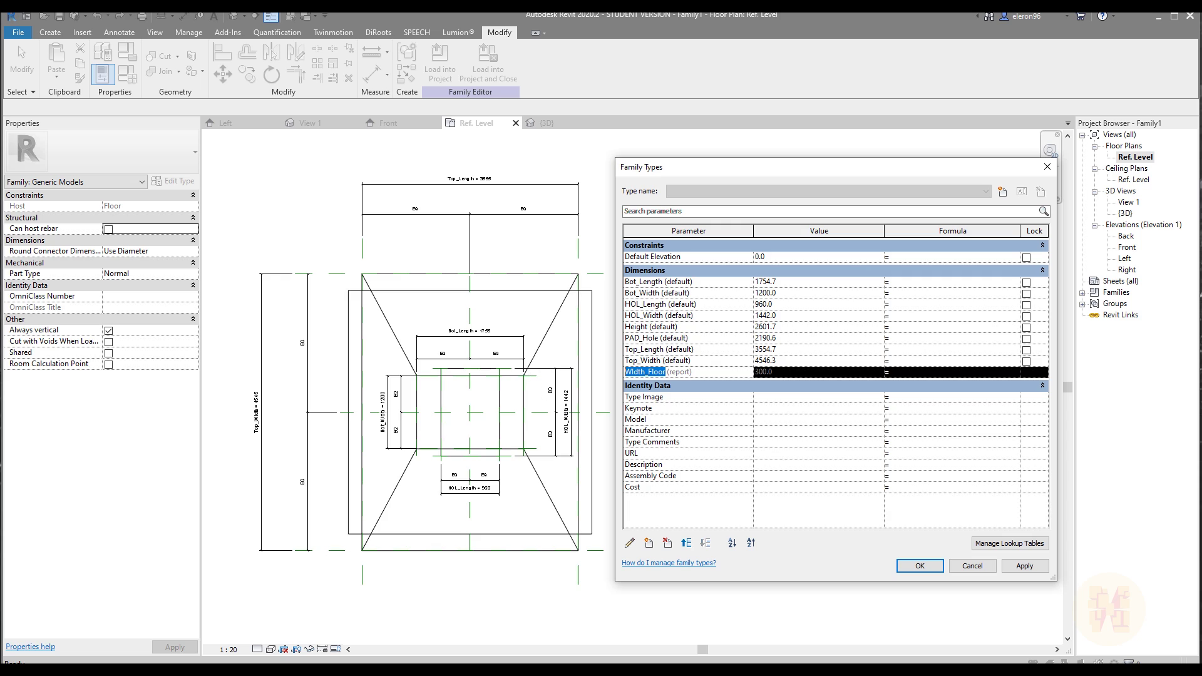
key("alt+Tab")
key("ctrl+v")
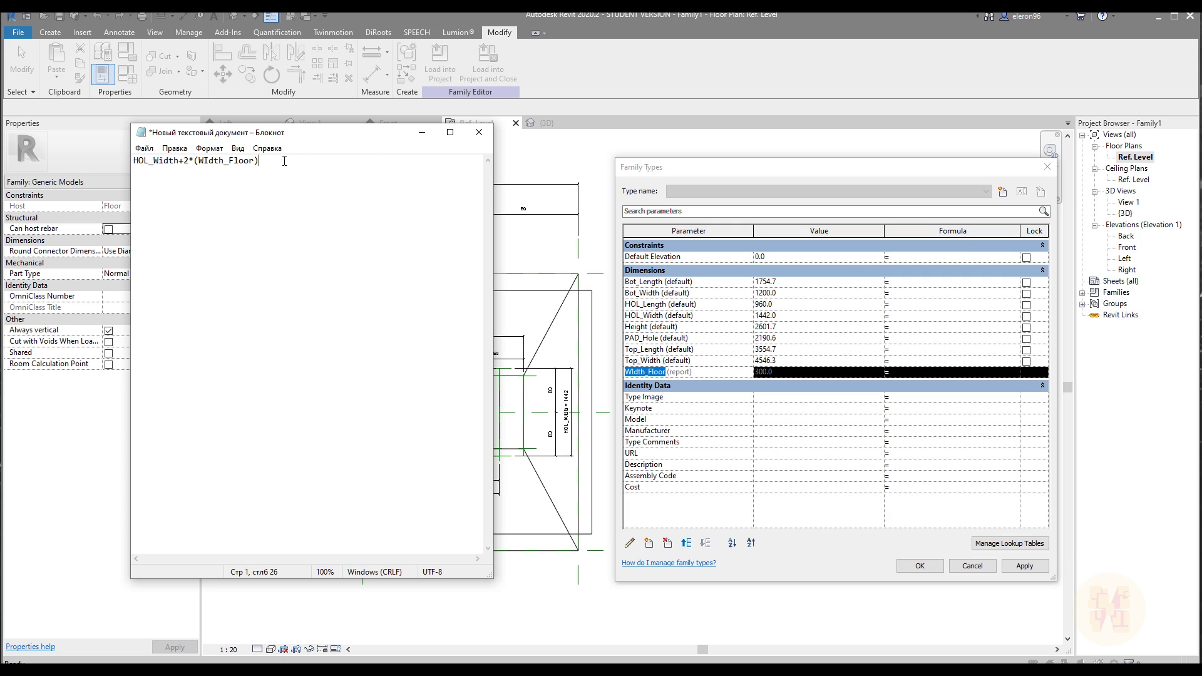
type("()2*()")
key("ctrl+v")
Copy the Height parameter name and insert "Height-" before the second WIdth_Floor in the Notepad formula
left_click(647, 327)
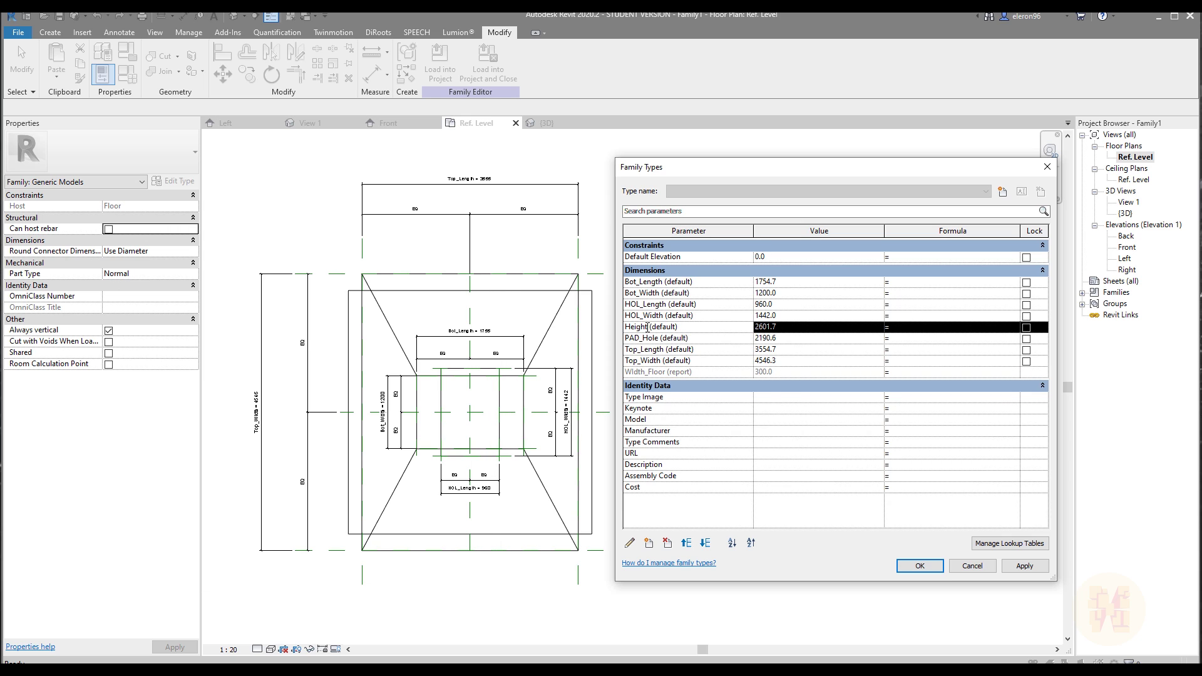
left_click_drag(648, 327, 602, 327)
key("ctrl+c")
key("alt+Tab")
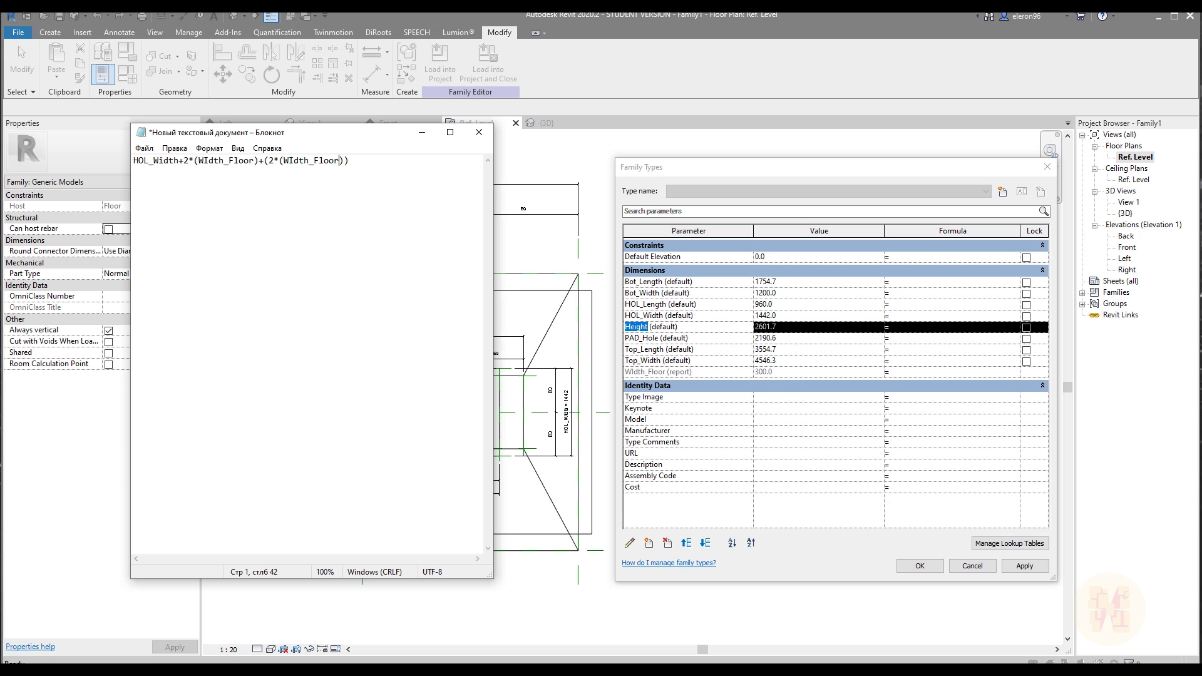
left_click(284, 164)
key("ctrl+v")
type("-")
Copy the complete Notepad formula into the formula of the Top_Length parameter and apply it
key("ctrl+a")
key("ctrl+c")
key("End")
left_click(928, 349)
key("ctrl+v")
left_click(1025, 566)
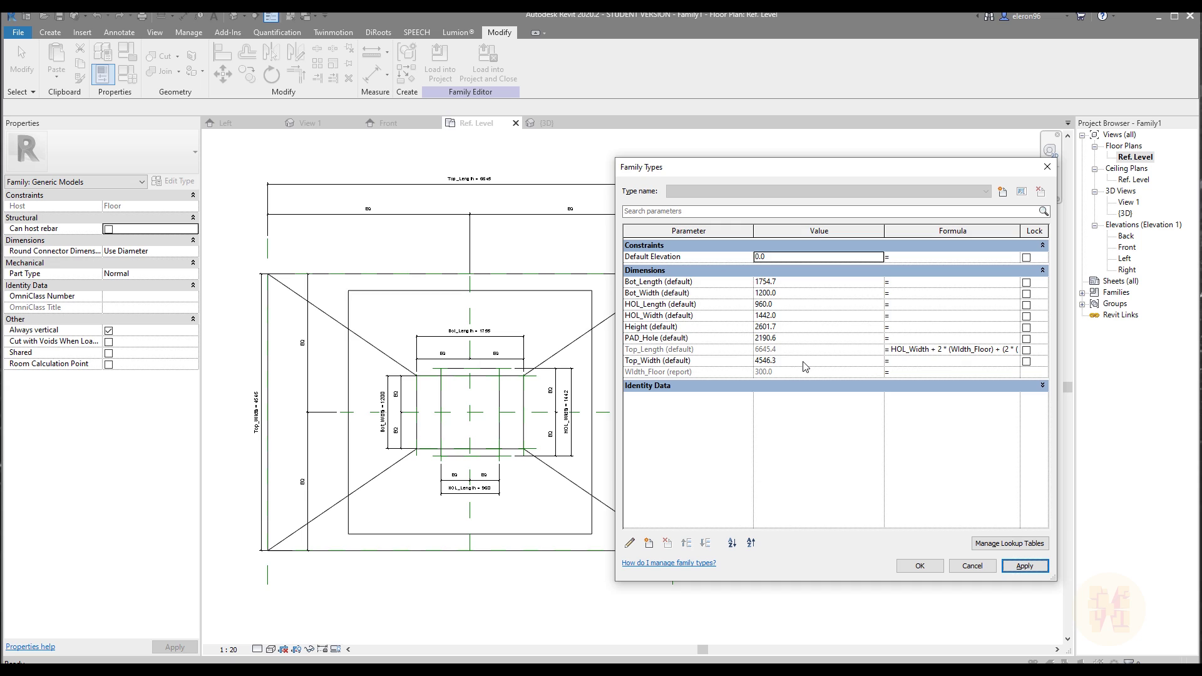
Trim the Notepad formula to HOL_Width+2*(WIdth_Floor) and copy the shortened version
left_click(138, 670)
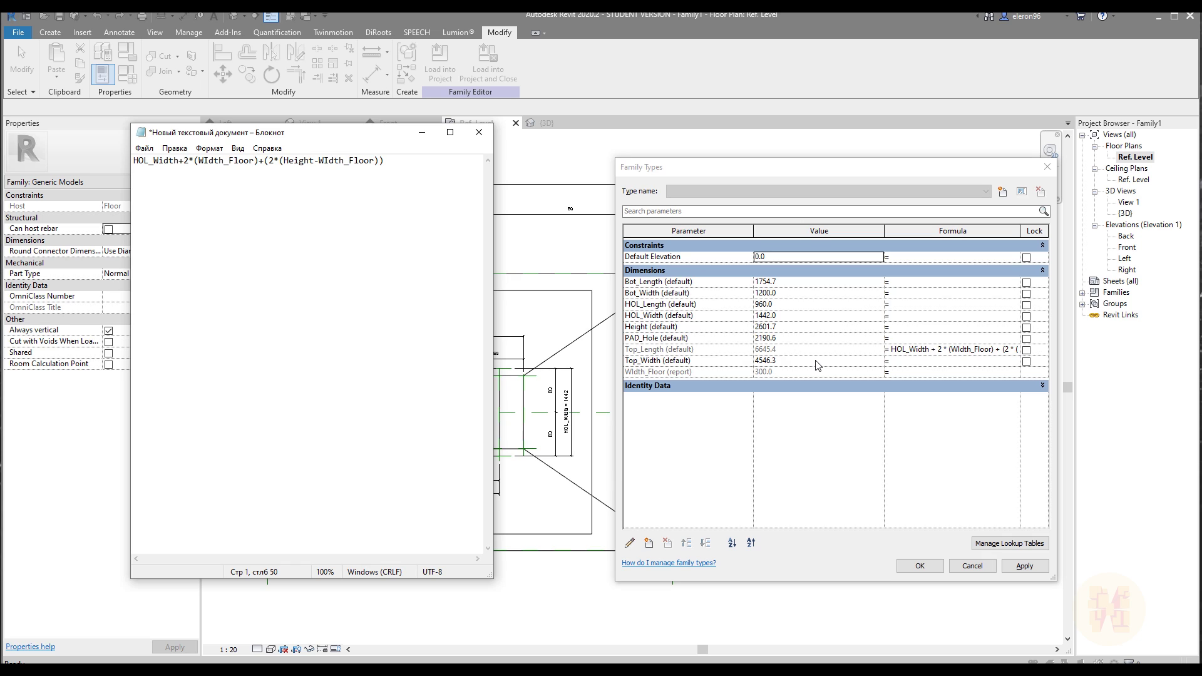
key("Left")
key("Left")
key("Left")
key("Left")
key("Left")
key("Left")
key("Left")
key("Left")
key("Left")
key("Left")
left_click_drag(415, 174, 118, 157)
key("ctrl+c")
key("Delete")
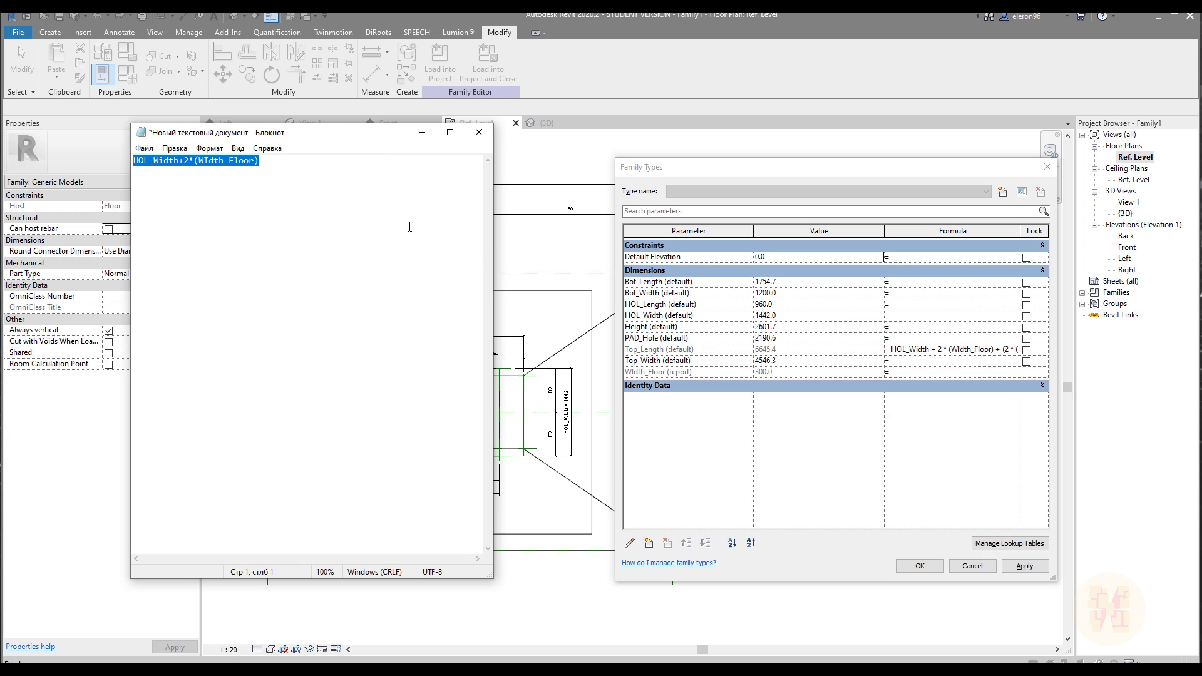
Use the copied HOL_Width+2*(WIdth_Floor) expression as the Bot_Width parameter's formula and apply it
left_click(488, 268)
left_click(942, 293)
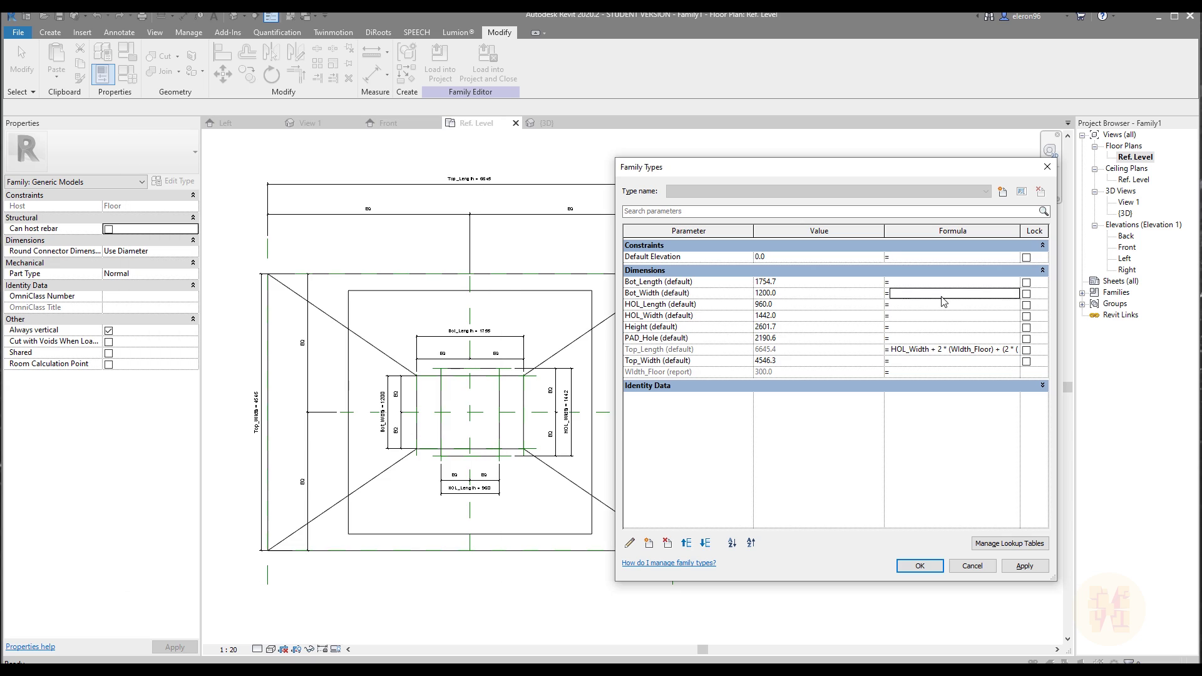
key("ctrl+v")
left_click(1024, 565)
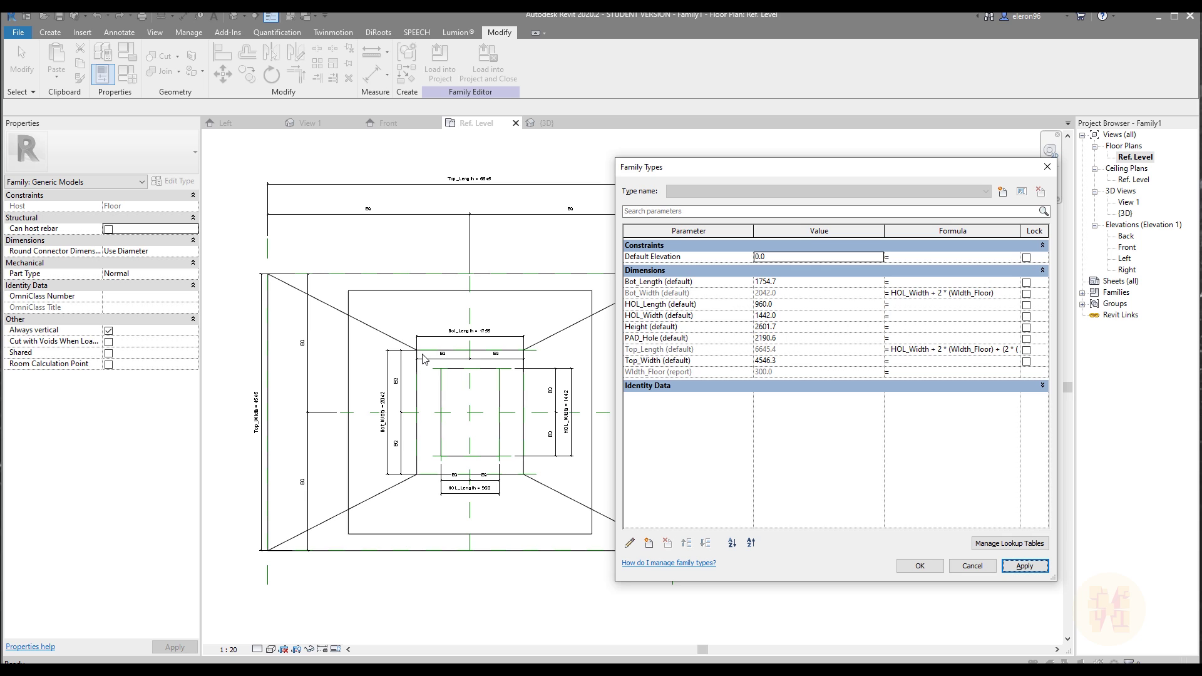
Copy the Bot_Width formula, HOL_Width + 2 * (WIdth_Floor), into the formula of the Bot_Length parameter
key("alt+Tab")
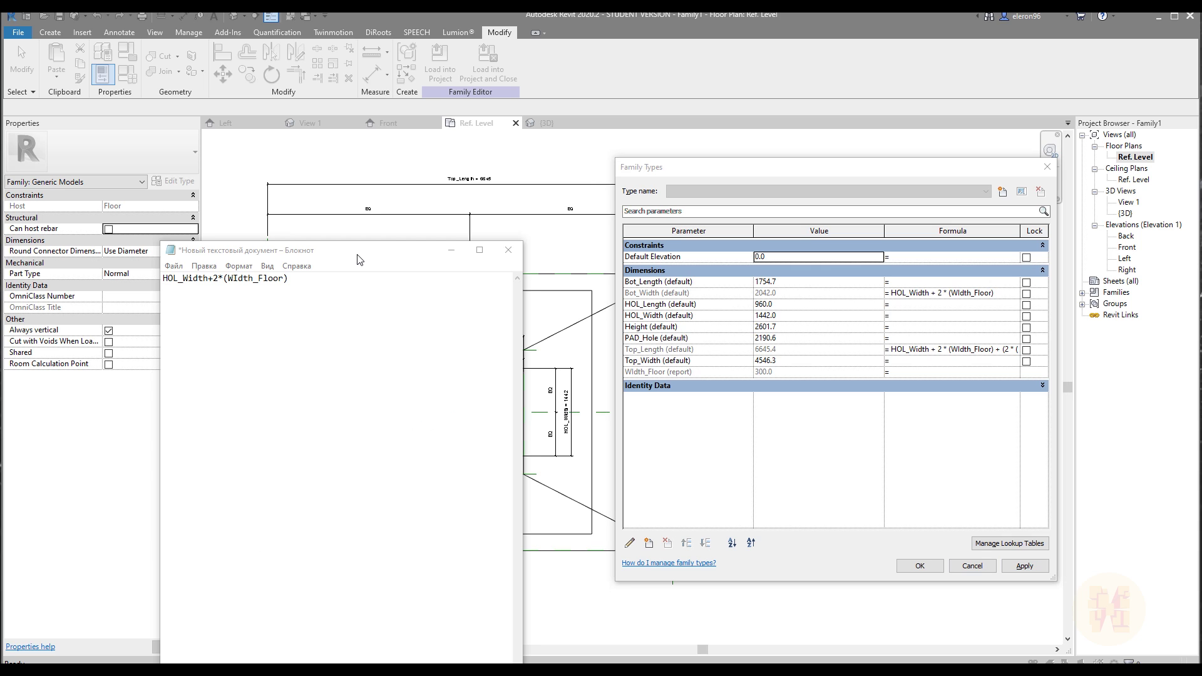
left_click_drag(360, 260, 295, 176)
left_click(663, 348)
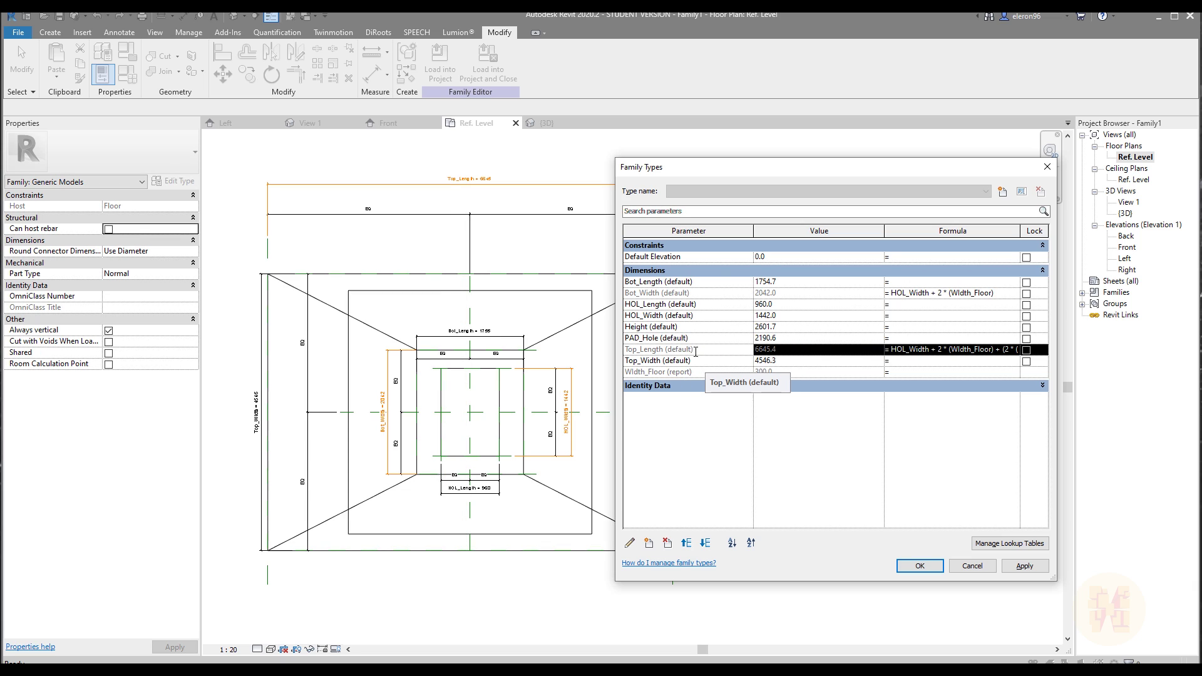
left_click(695, 282)
left_click(699, 294)
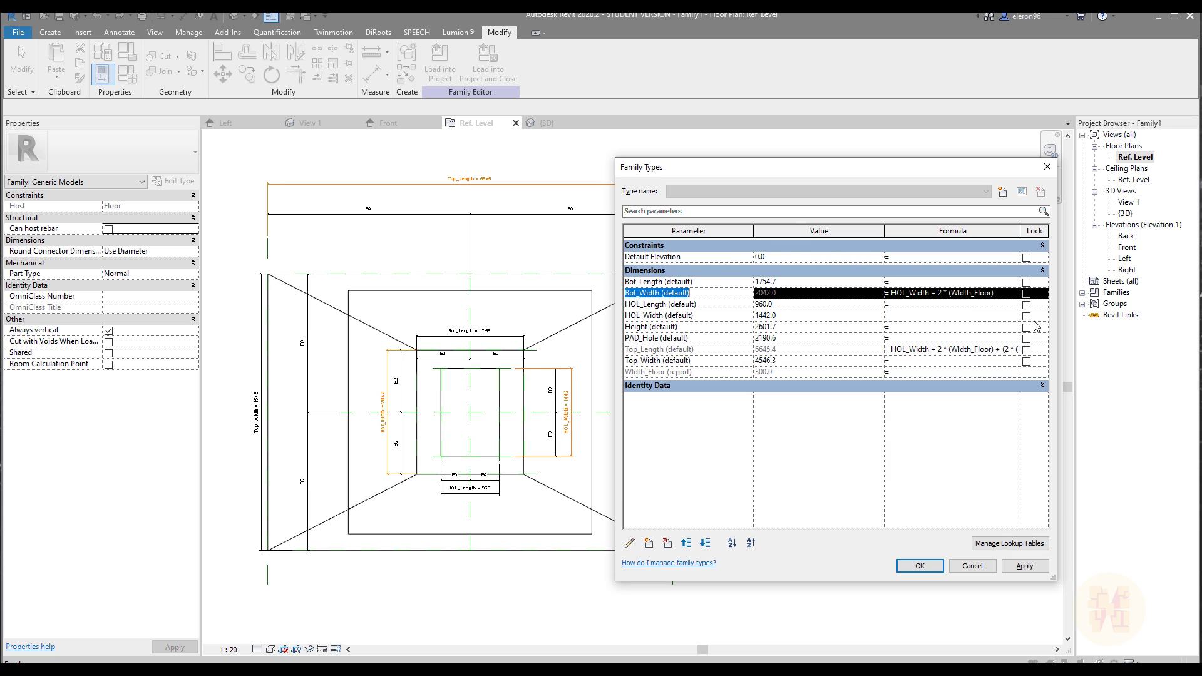
left_click(994, 294)
left_click_drag(994, 295, 892, 294)
key("ctrl+c")
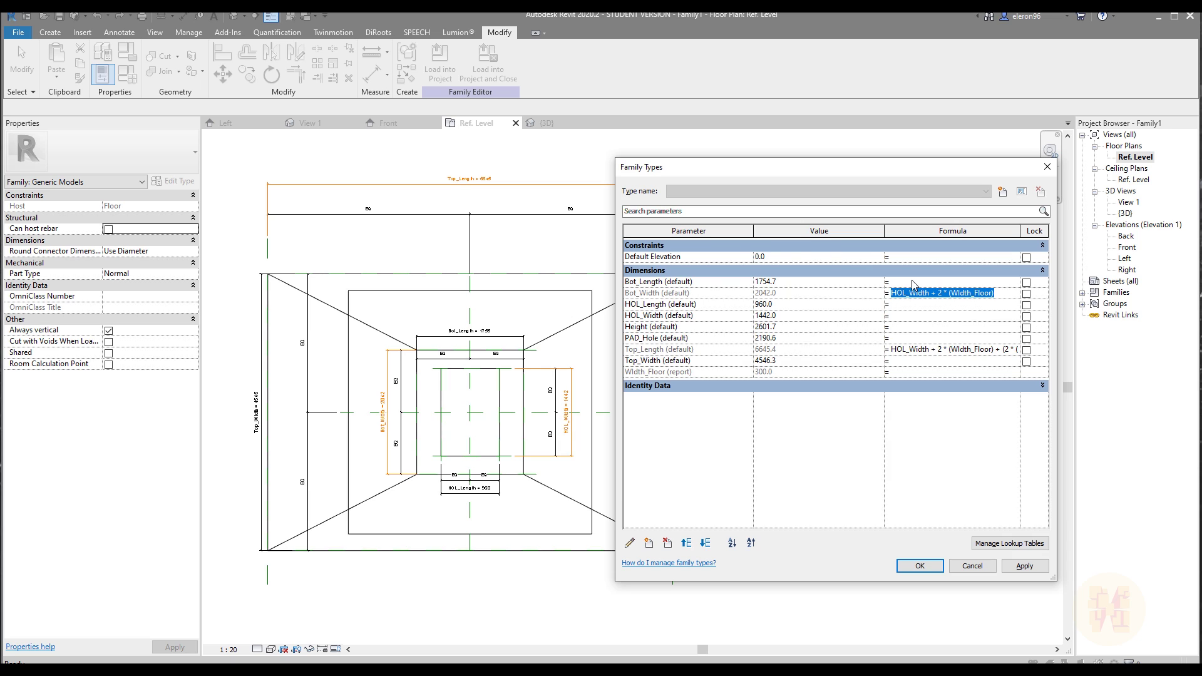
left_click(914, 282)
key("ctrl+v")
left_click(906, 315)
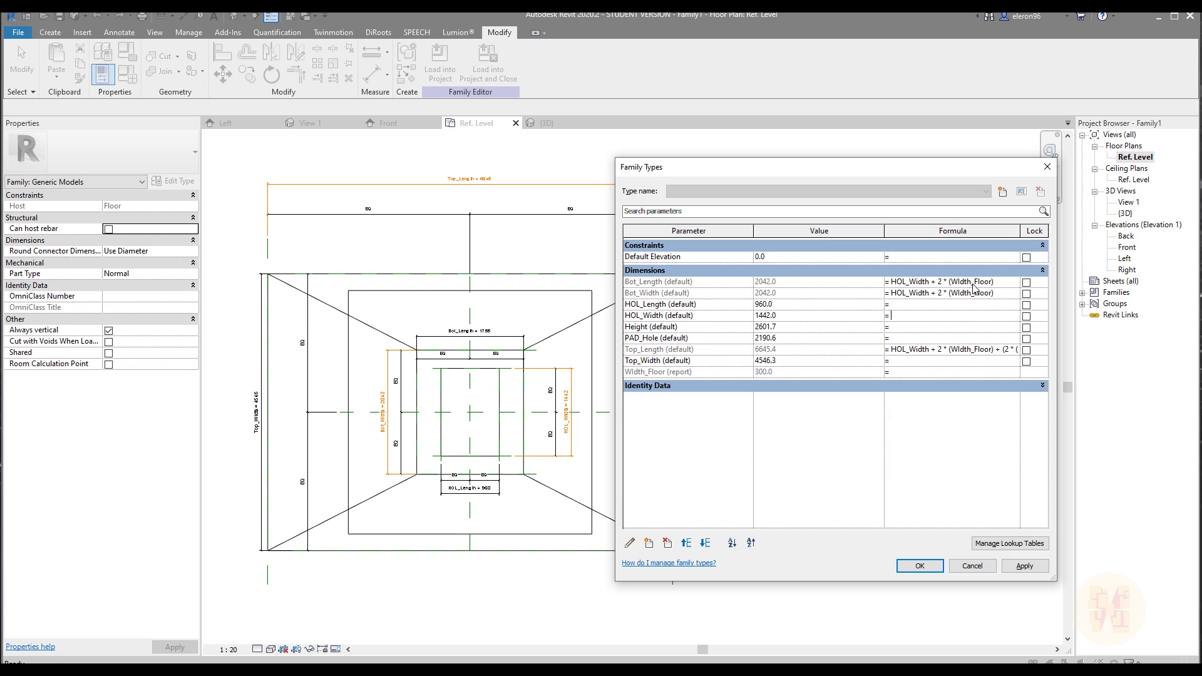
Copy the complete Top_Length formula into the formula of the Top_Width parameter and apply it
left_click(932, 349)
left_click(933, 350)
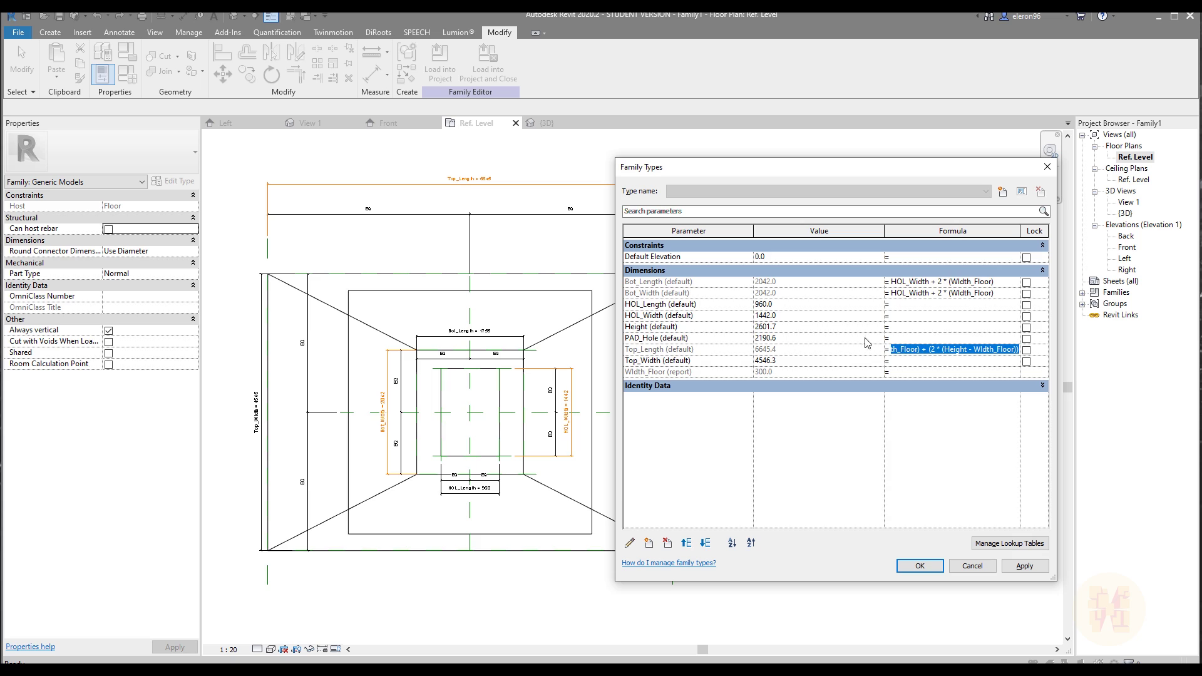
key("ctrl+c")
left_click(967, 361)
key("ctrl+v")
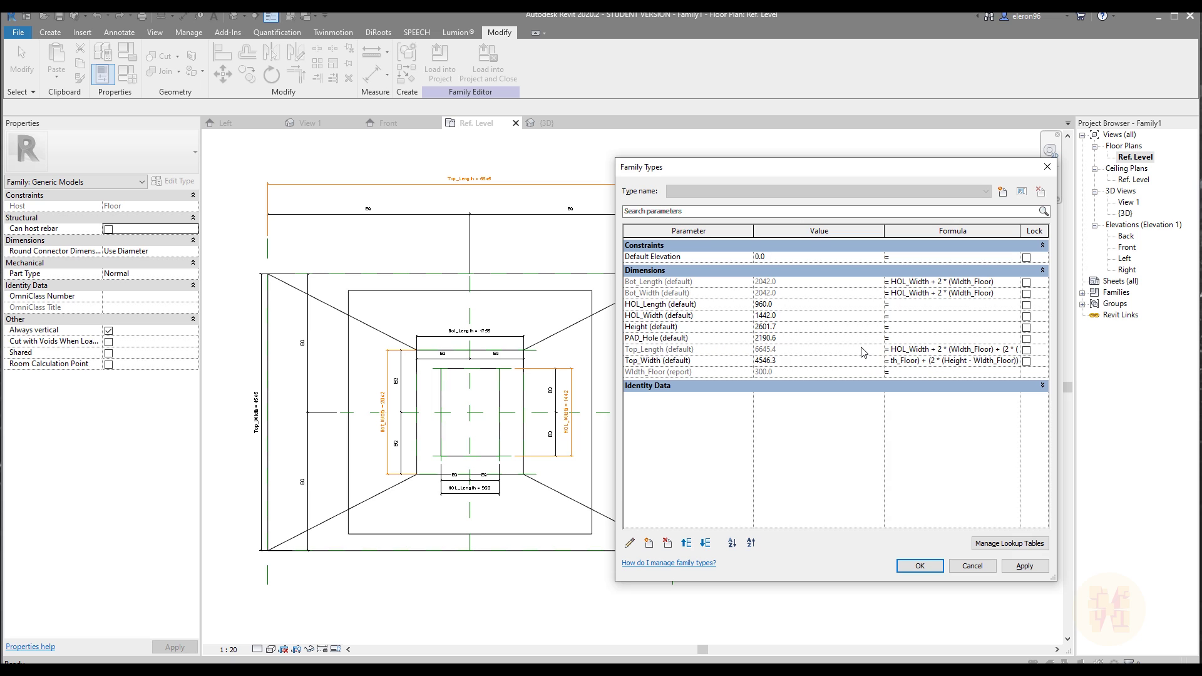
key("Return")
left_click(1022, 566)
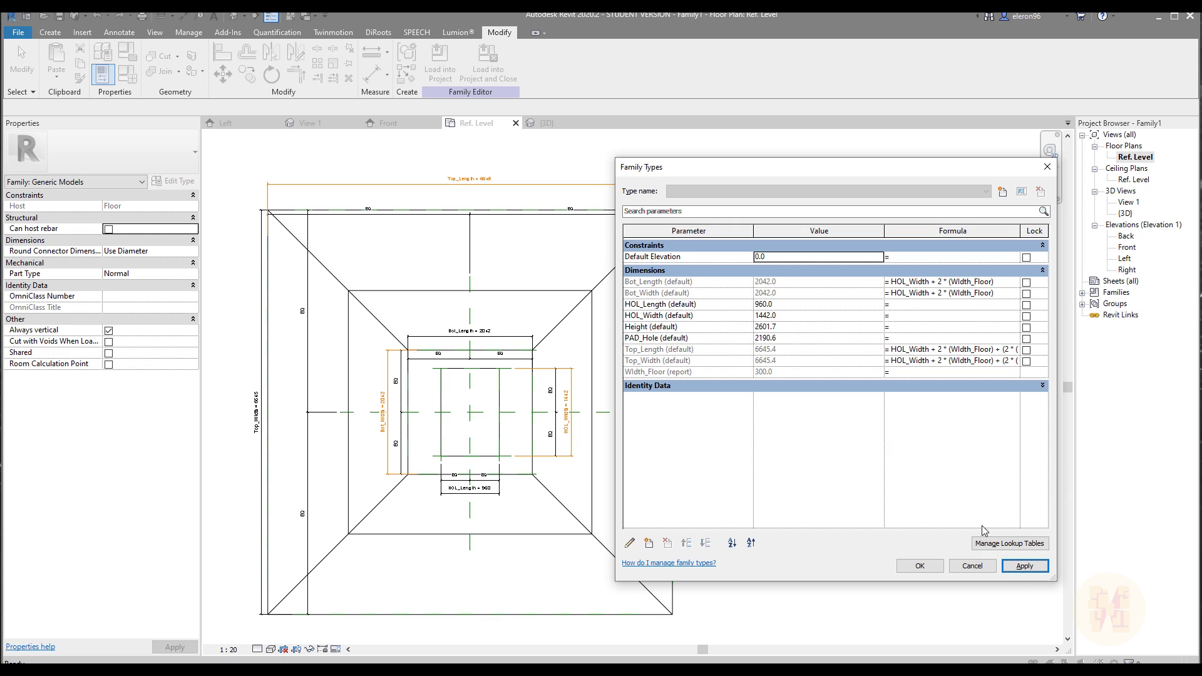
Set HOL_Length and HOL_Width to 600, apply and accept the family types, and dismiss the save reminder
left_click(789, 306)
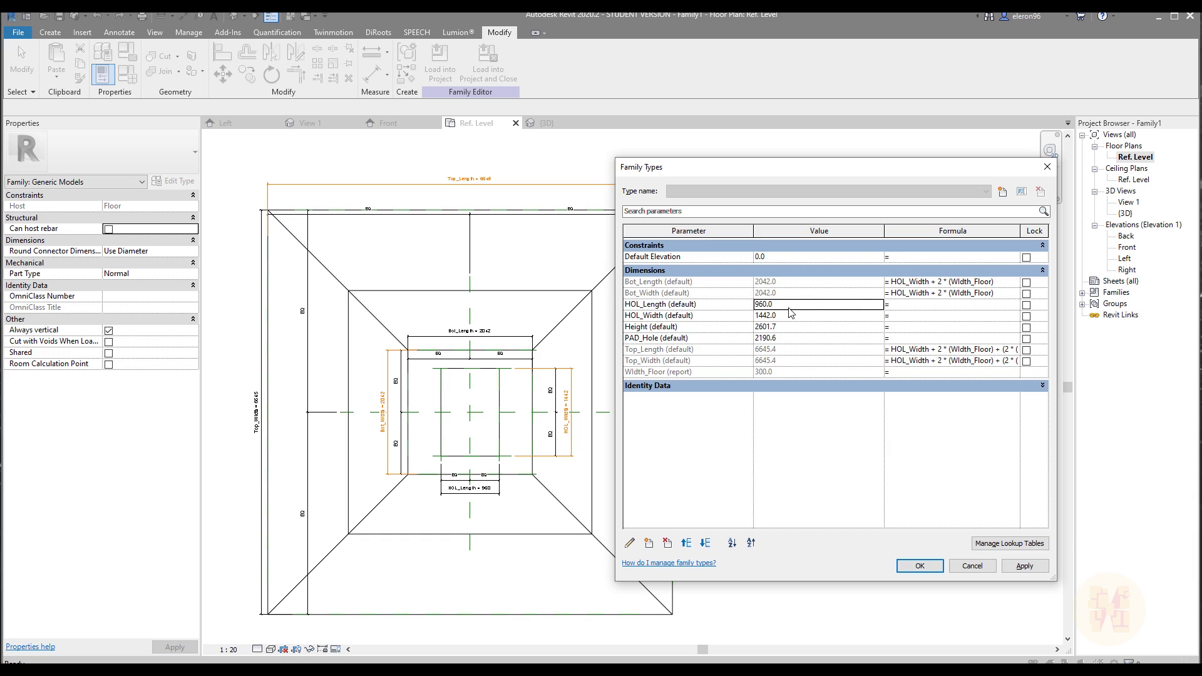
type("600")
key("Return")
type("6")
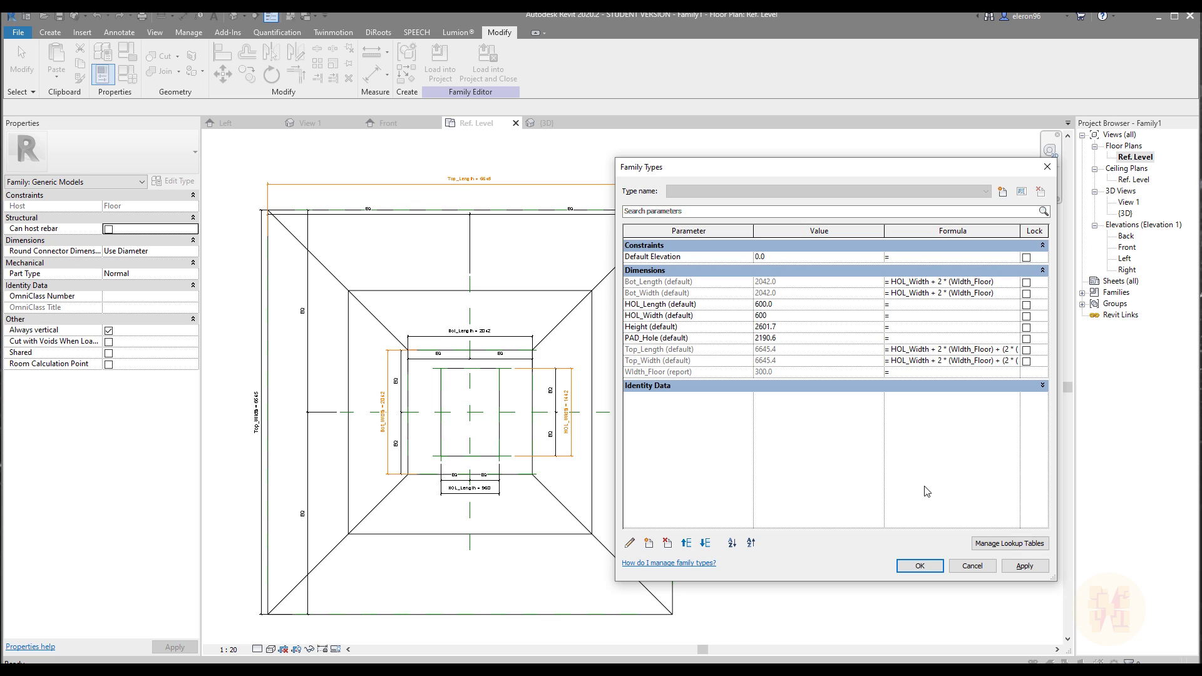
left_click(1019, 567)
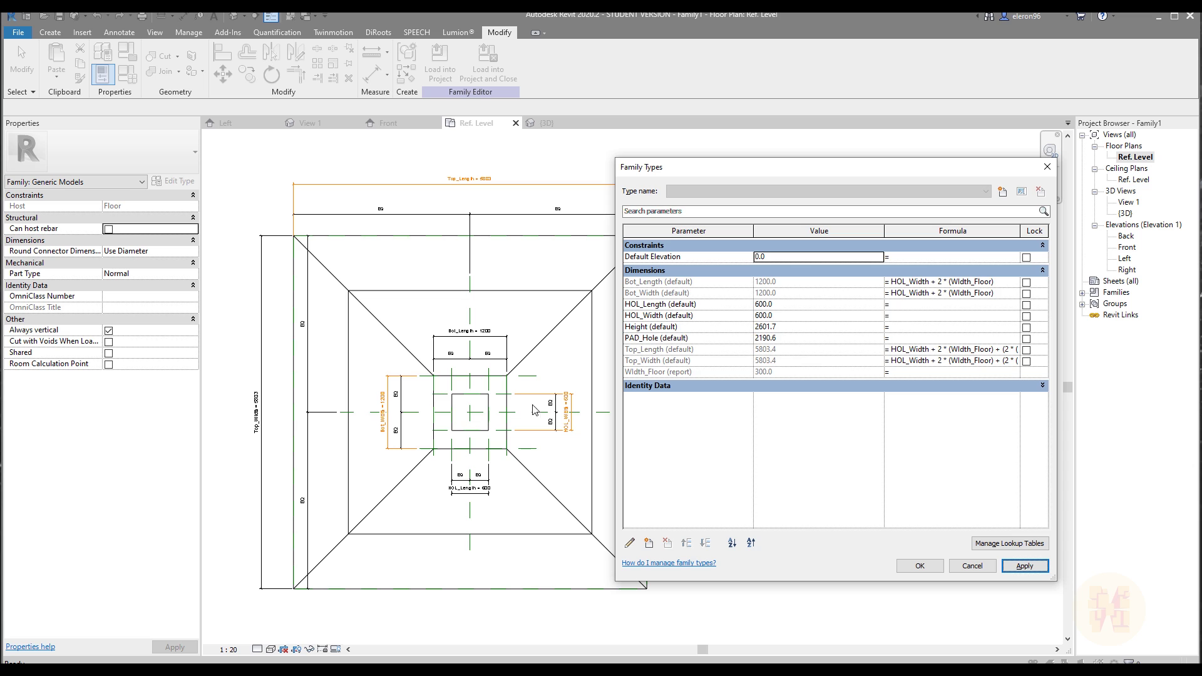
left_click(919, 566)
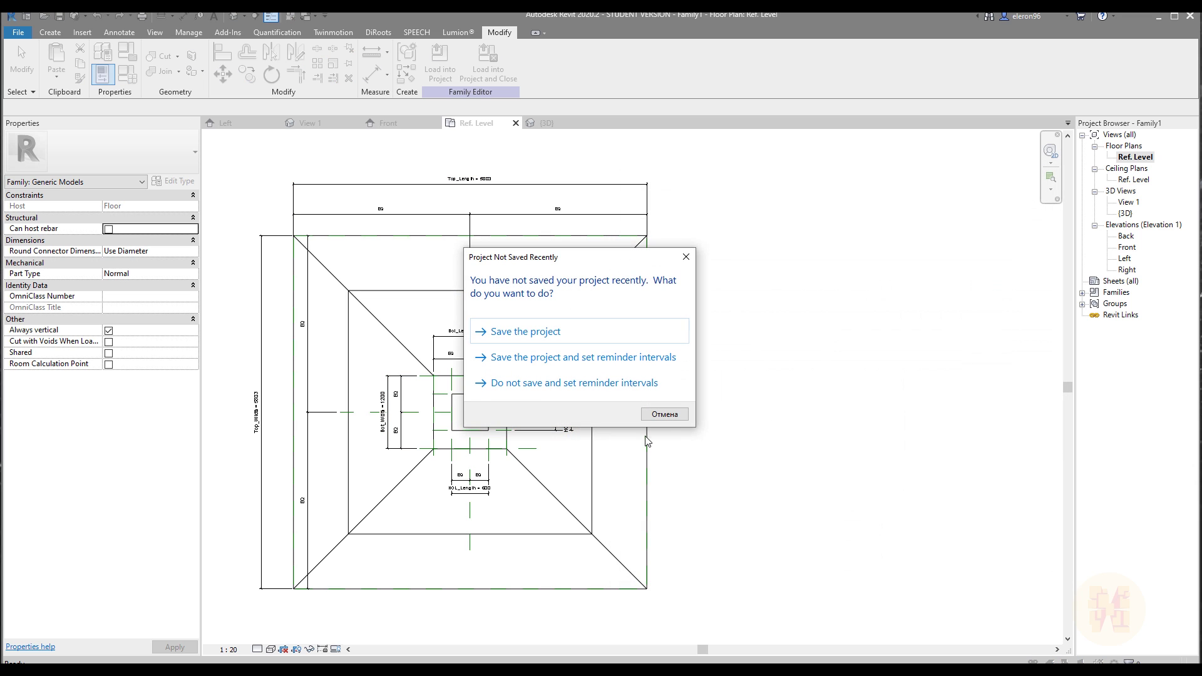
left_click(665, 414)
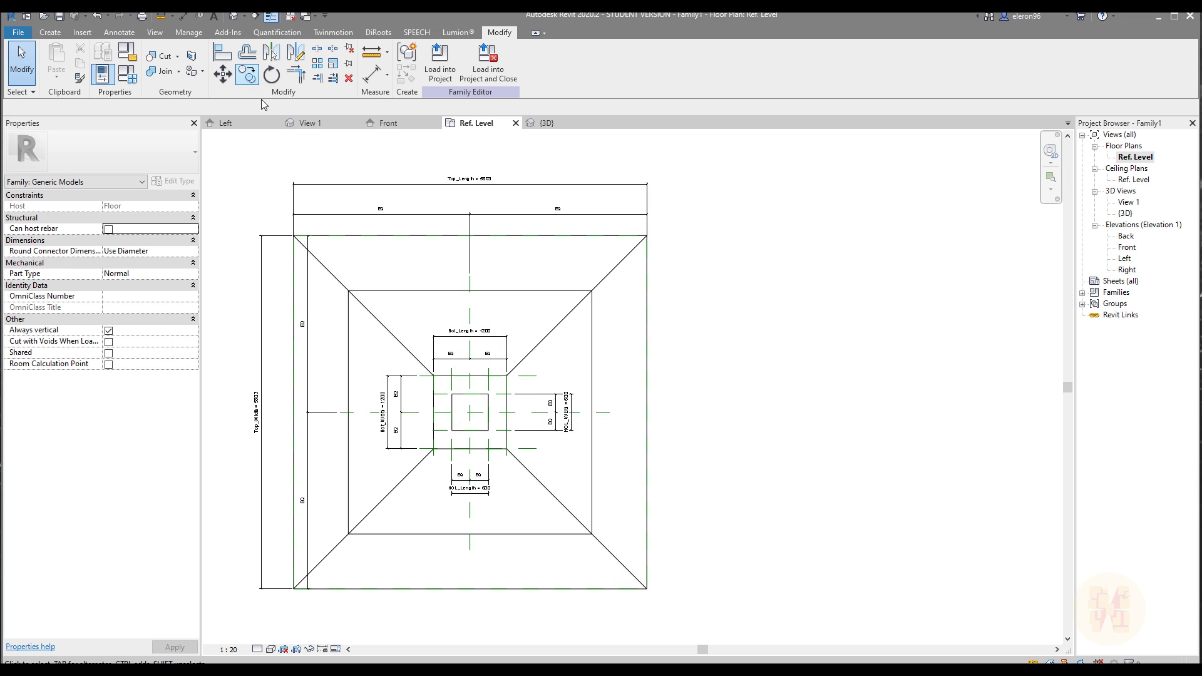
Show the family in the 3D view and set the HOL_Length parameter's formula to HOL_Width
left_click(545, 123)
middle_click_drag(738, 388, 840, 557, "shift")
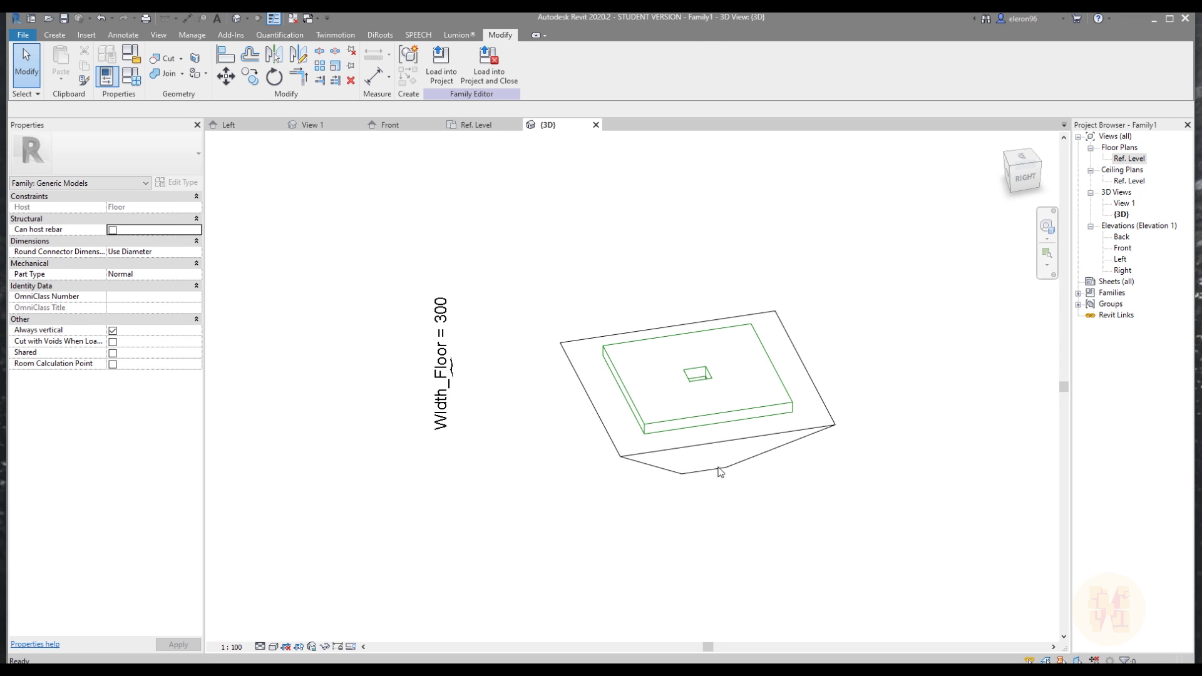
left_click(131, 76)
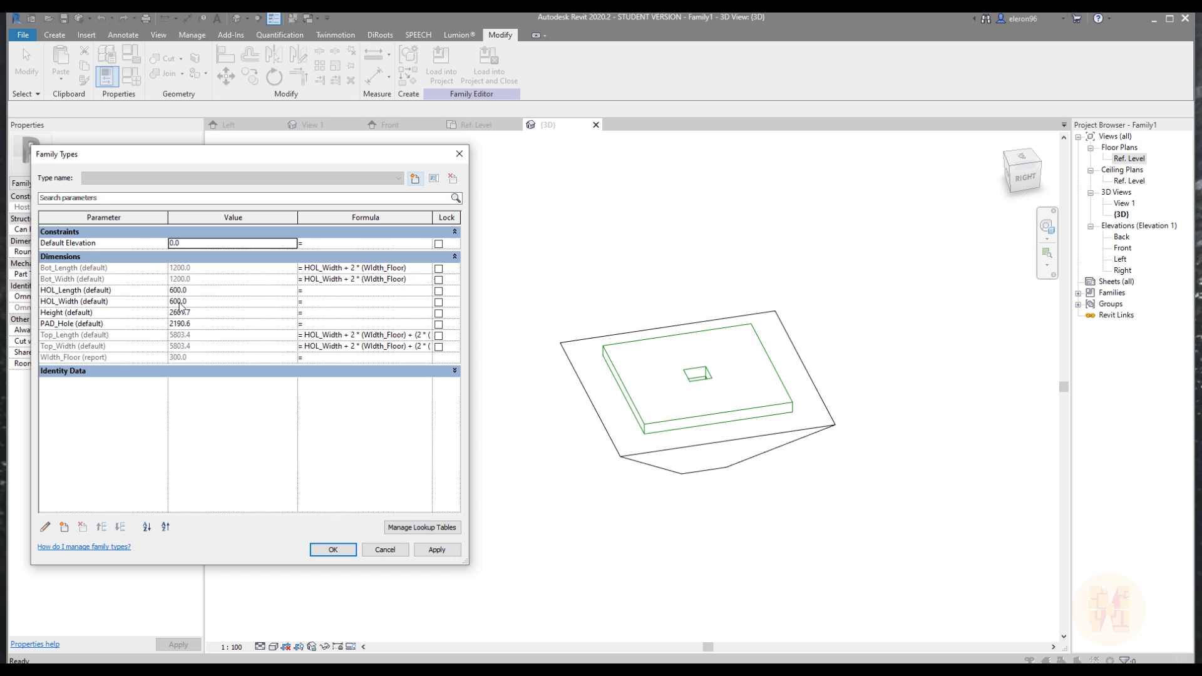
left_click(102, 292)
left_click(82, 303)
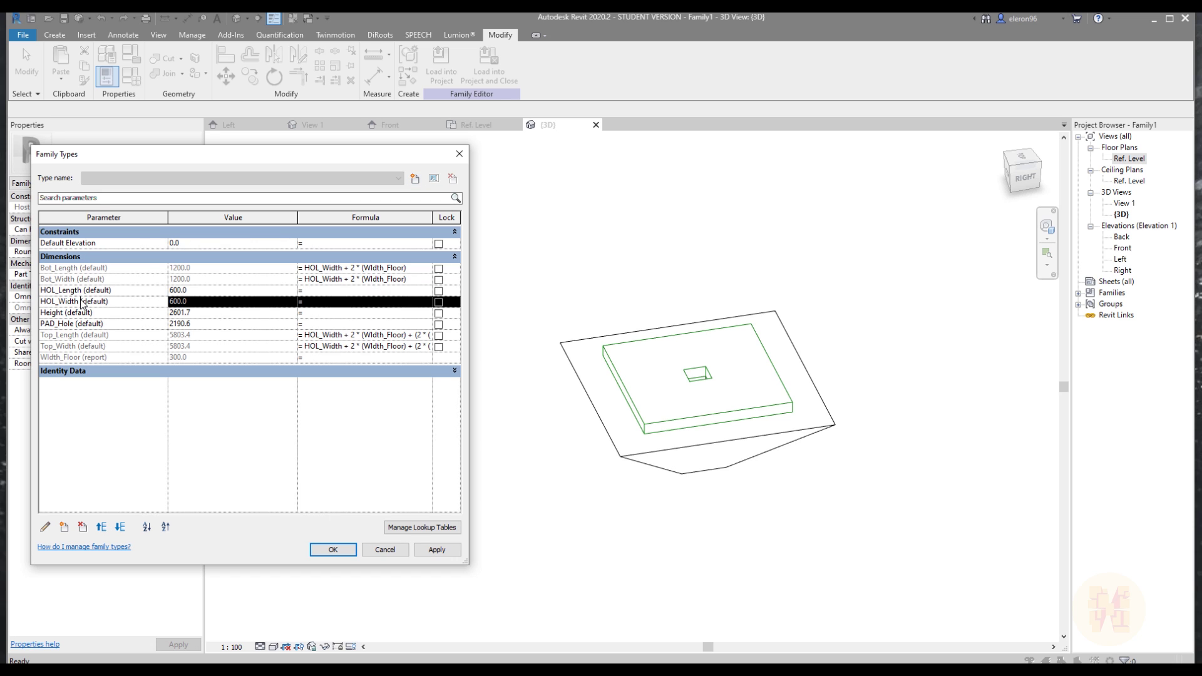
left_click(330, 291)
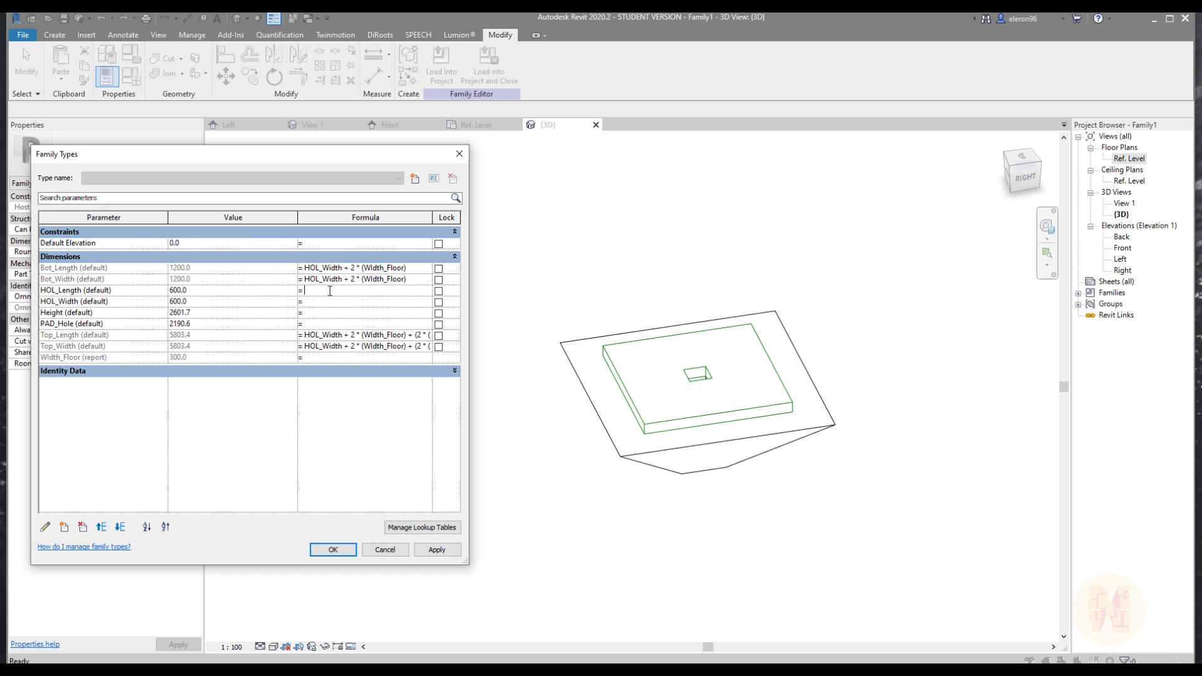
type("HOL_Width")
left_click(210, 313)
left_click(208, 302)
left_click(234, 298)
left_click(355, 291)
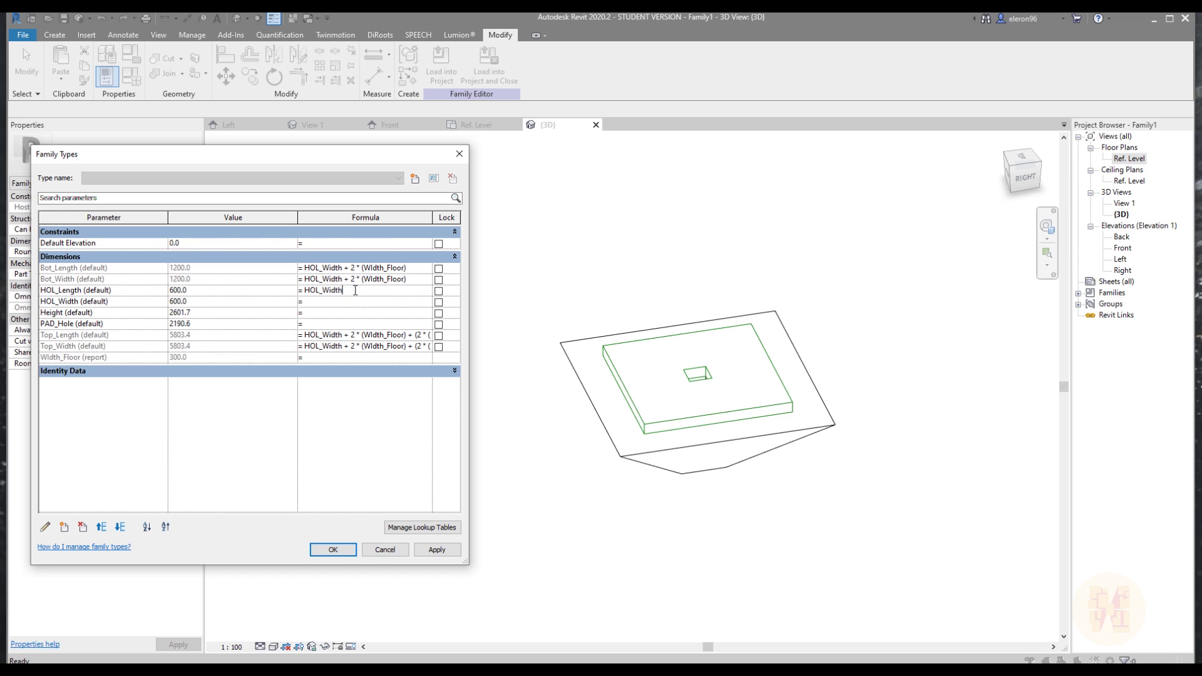
Set the HOL_Width parameter to 300 and apply it to the family
left_click(249, 302)
type("300")
left_click(437, 550)
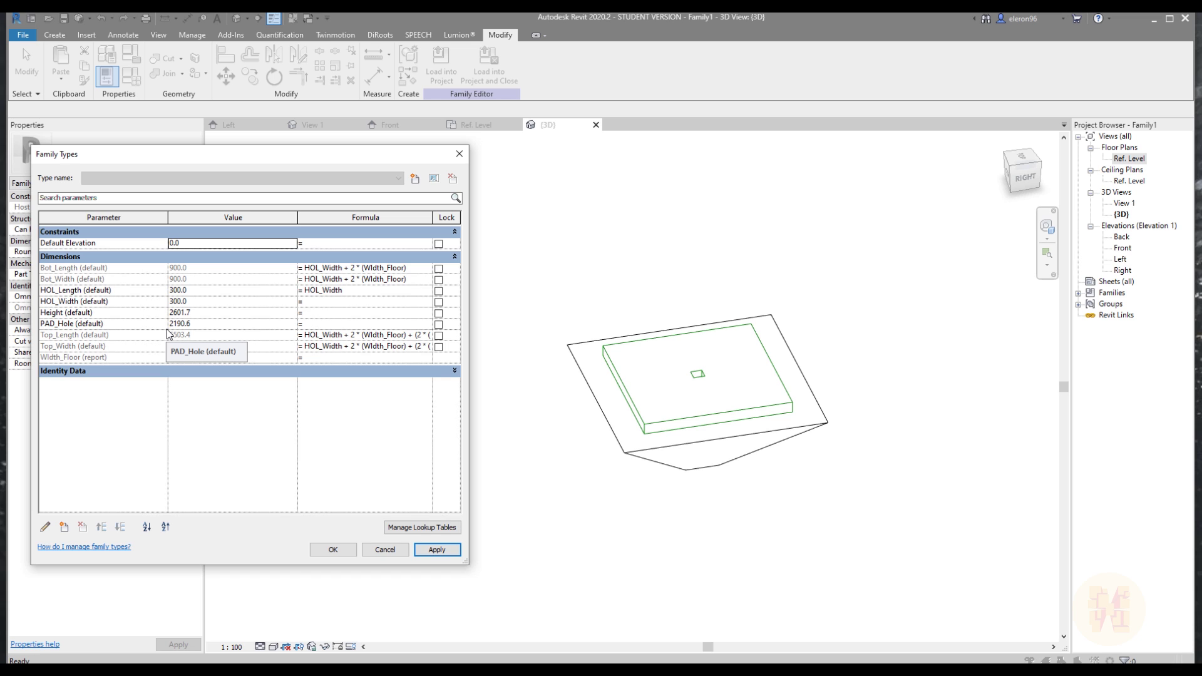
Copy the PAD_Hole parameter name into the formula of the Height parameter
left_click(97, 316)
left_click(75, 323)
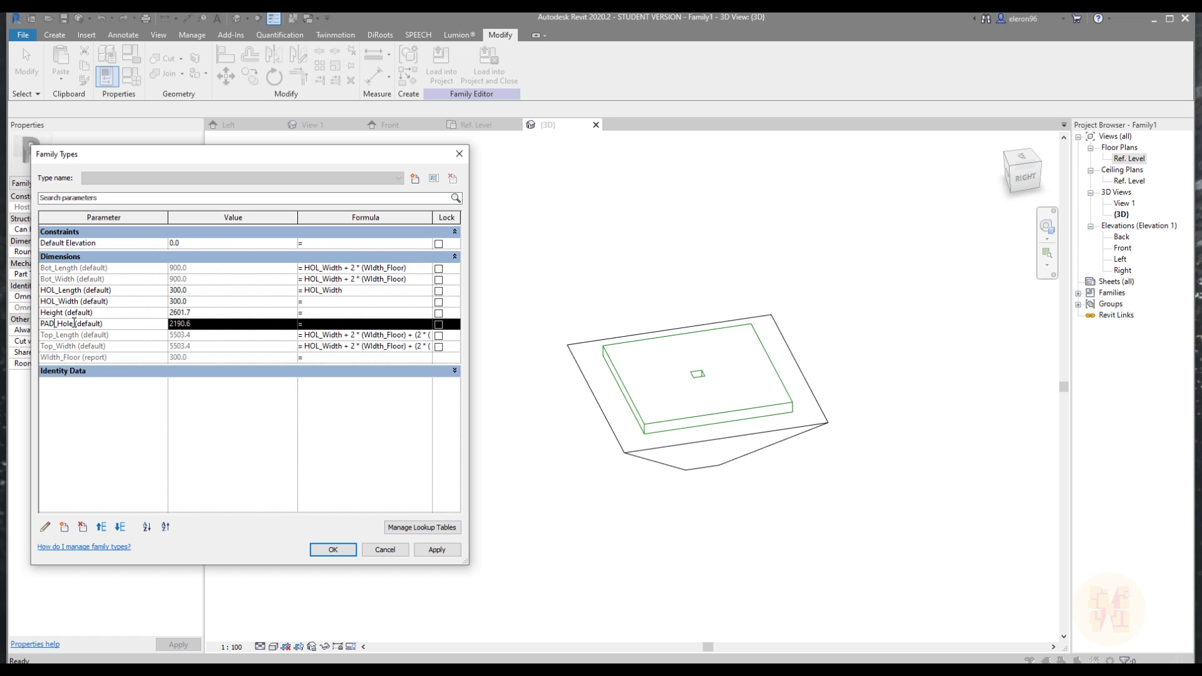
double_click(69, 323)
key("ctrl+c")
left_click(316, 313)
key("ctrl+v")
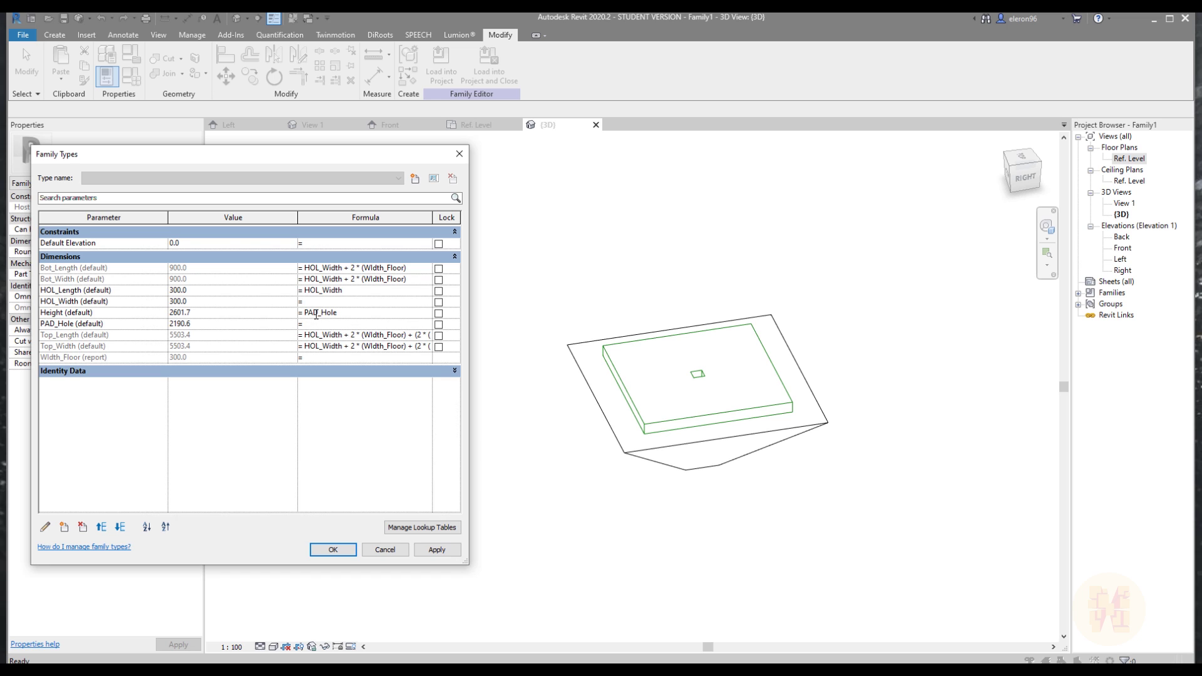
key("BackSpace")
Extend the Height formula to PAD_Hole + WIdth_Floor using the copied floor thickness parameter name
left_click(104, 357)
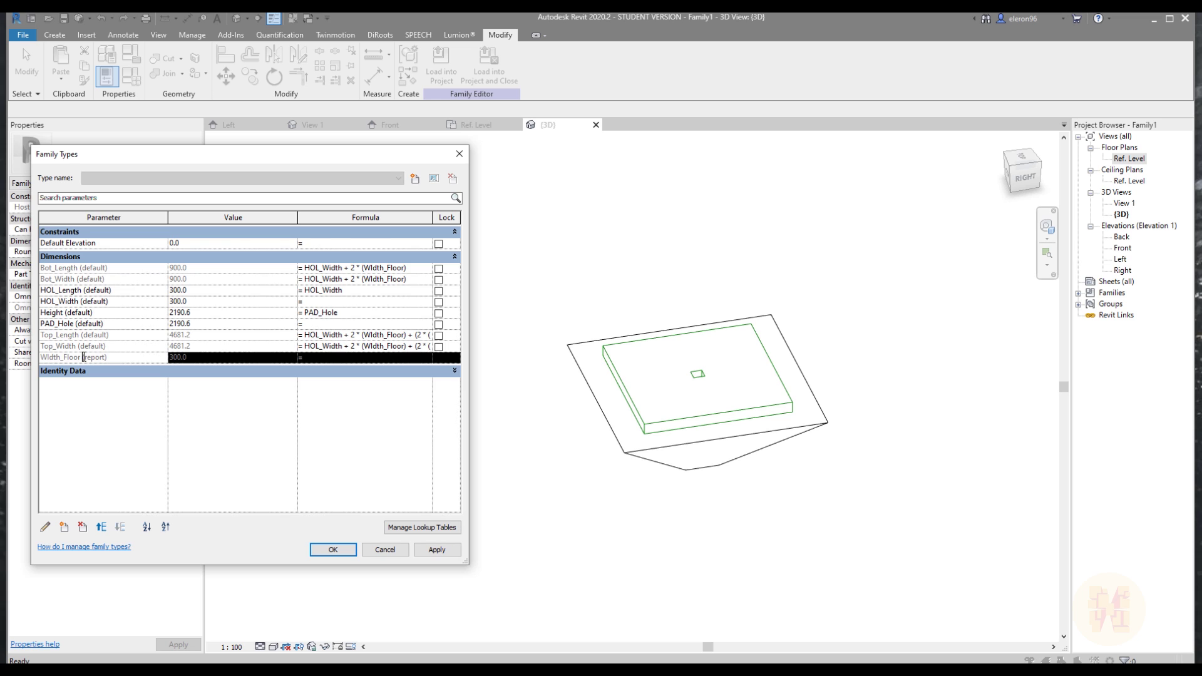
left_click_drag(84, 357, 31, 353)
key("ctrl+c")
left_click(359, 318)
left_click(358, 317)
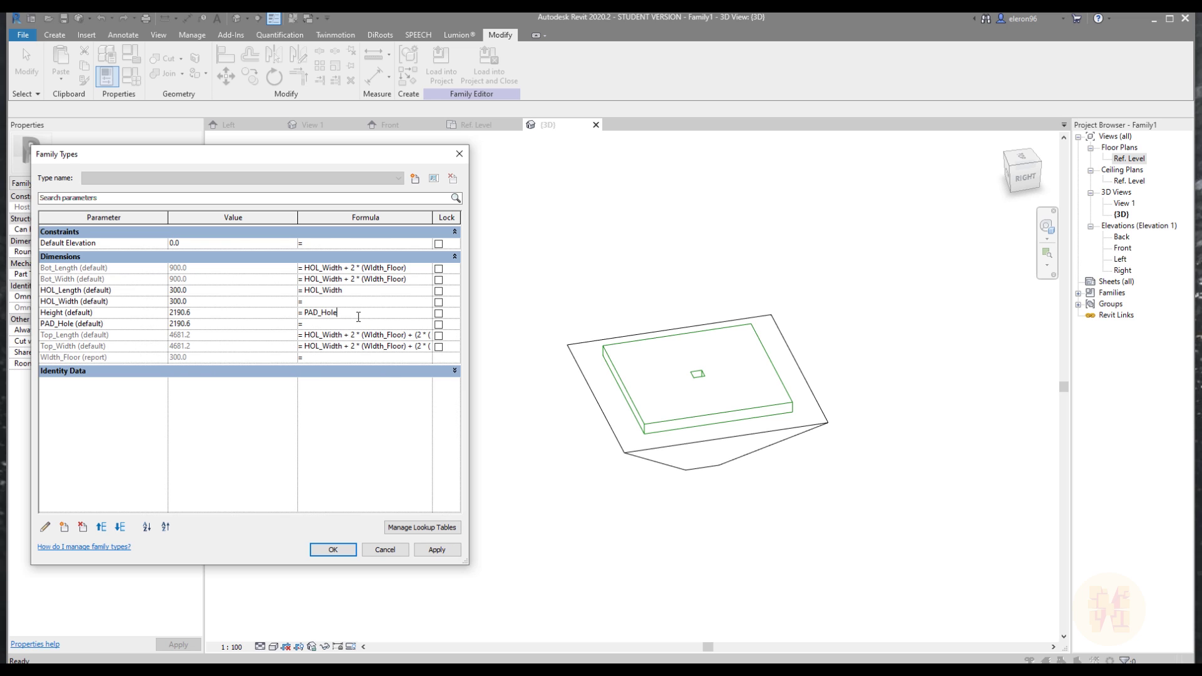
type("+")
key("ctrl+v")
left_click(327, 429)
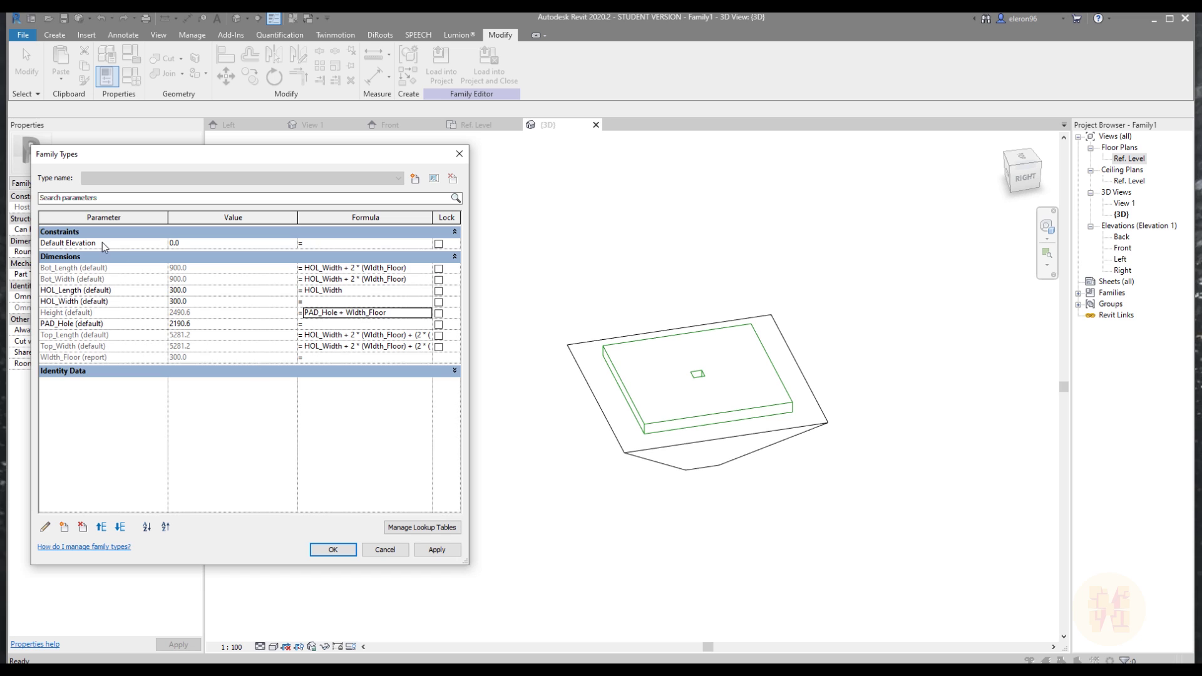
Set the PAD_Hole parameter to 1200, apply it and accept the family types
left_click(200, 325)
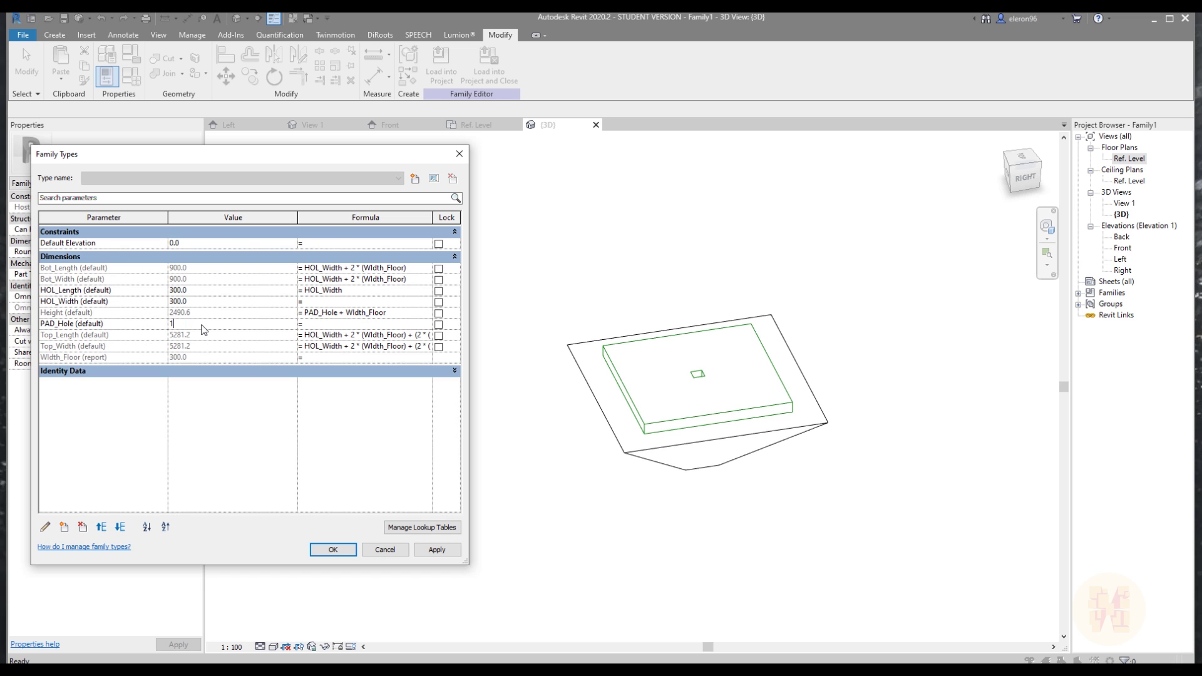
type("1200")
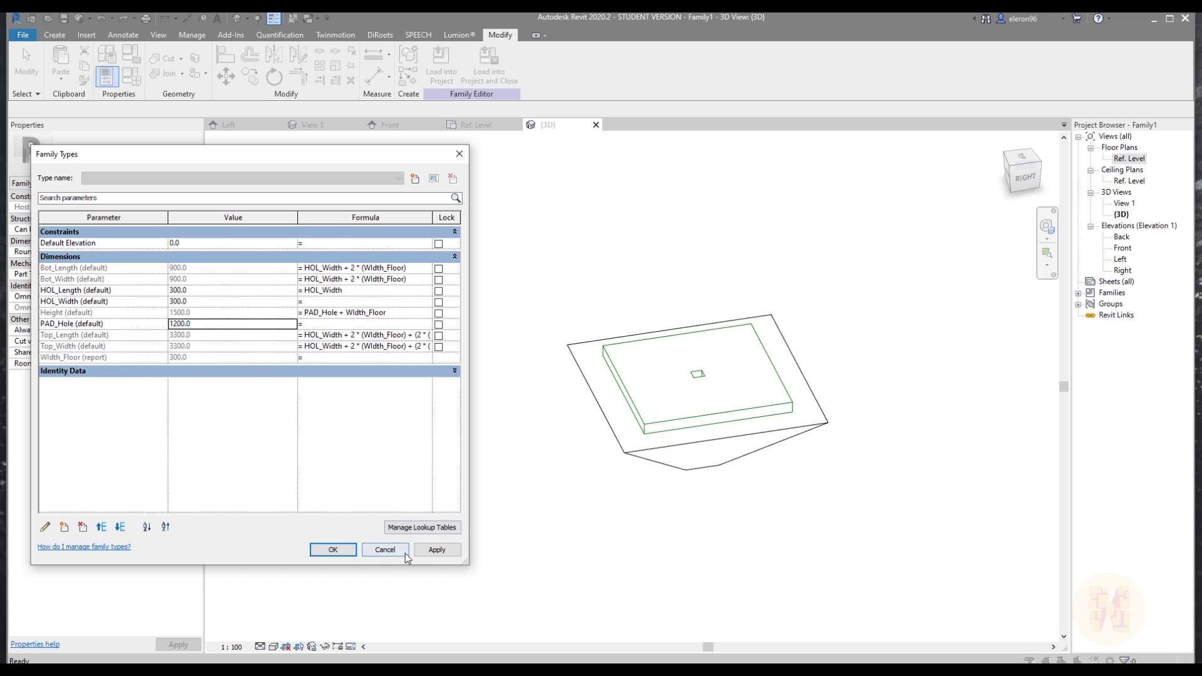
left_click(437, 550)
left_click(333, 549)
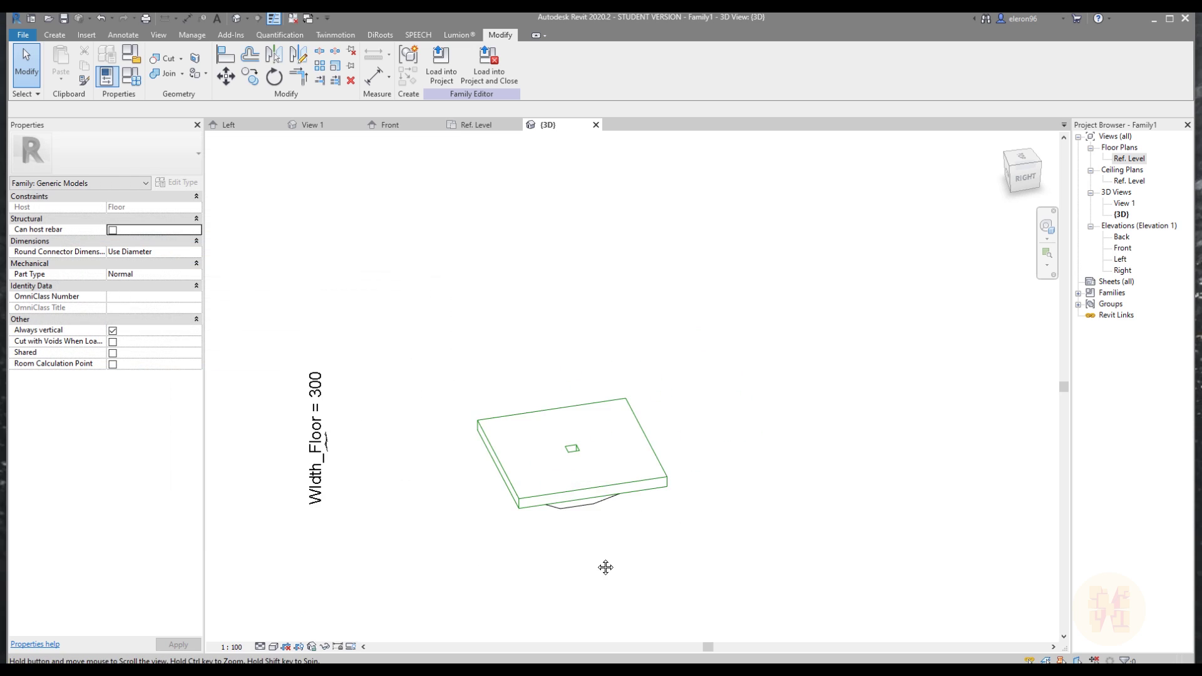
Examine the void extrusion through the pit from below in 3D and in the Front elevation
middle_click_drag(604, 566, 647, 362, "shift")
scroll(565, 413, "up", 8)
middle_click_drag(564, 413, 533, 377, "shift")
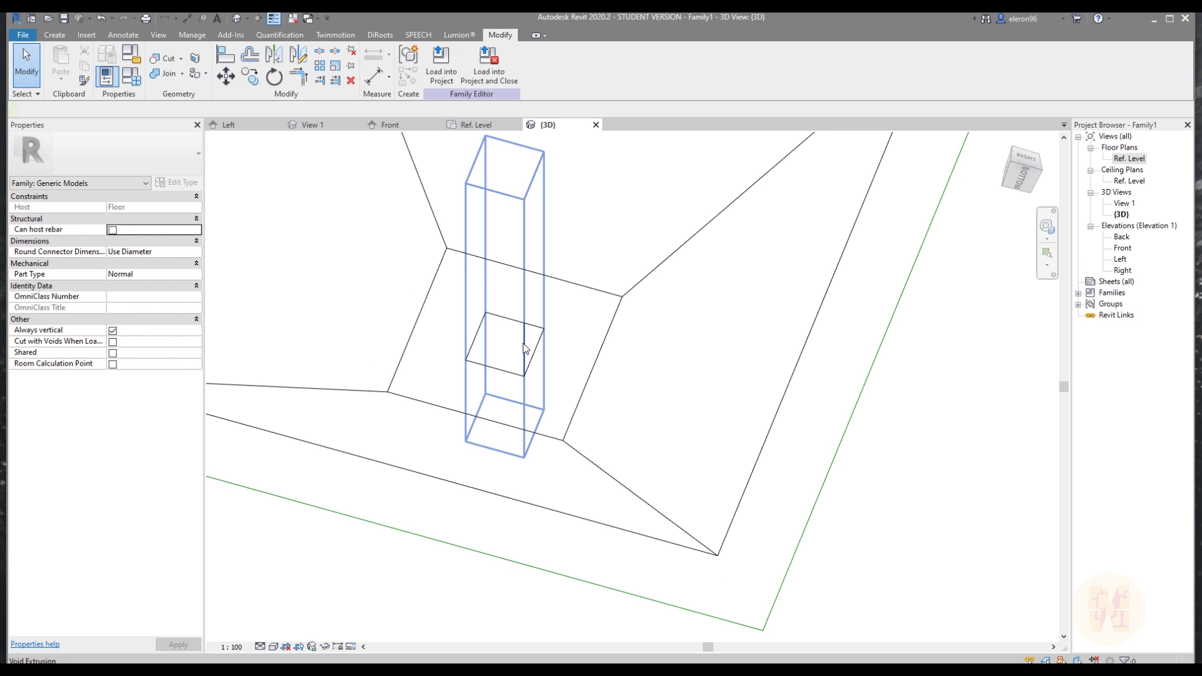
left_click(524, 349)
scroll(526, 363, "down", 4)
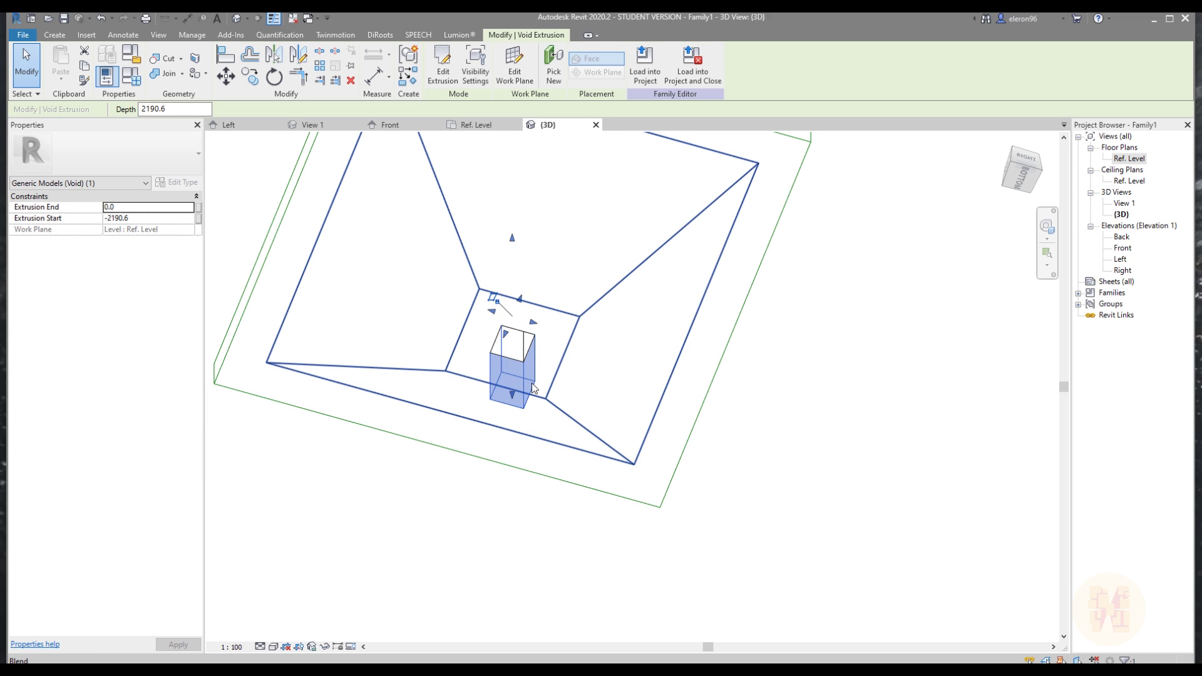
key("Escape")
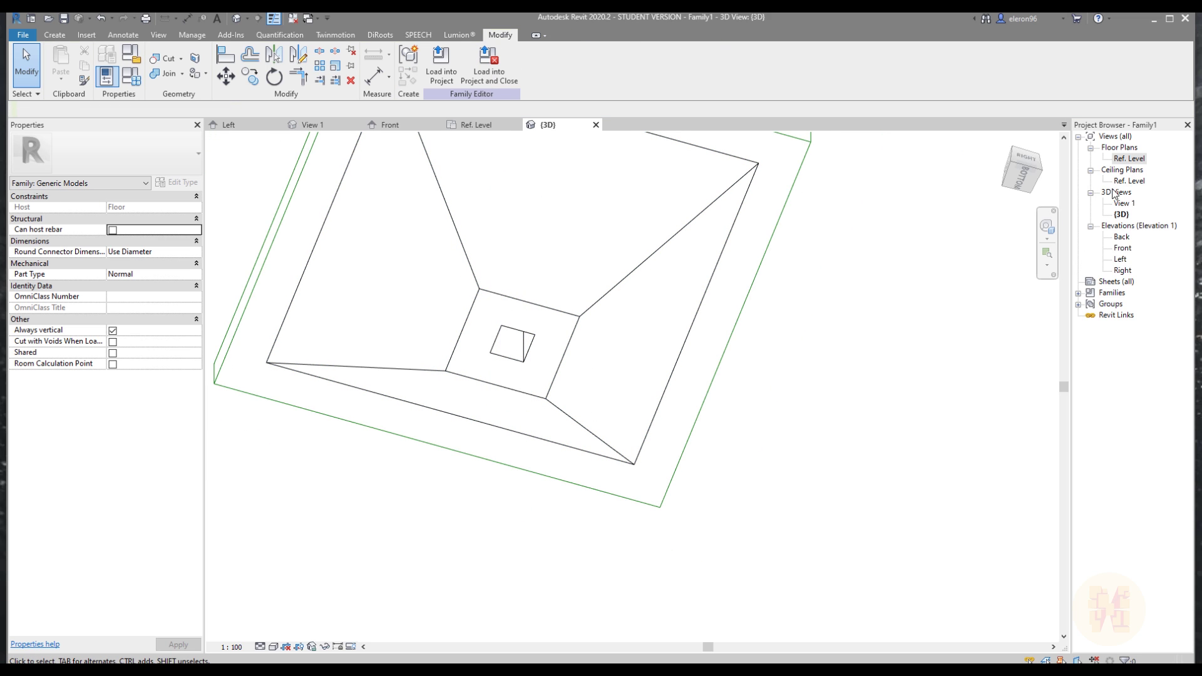
left_click(388, 125)
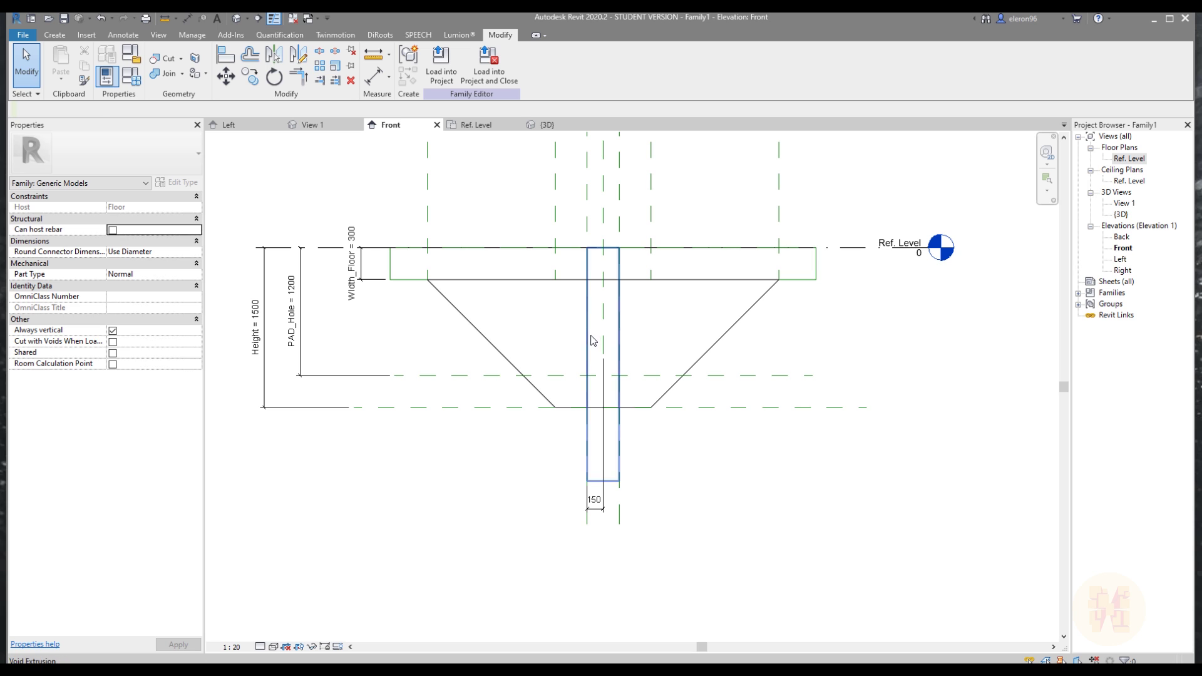
Stretch the lower end of the void extrusion up to the PAD_Hole reference plane in the Front elevation
left_click(598, 375)
left_click_drag(608, 389, 603, 375)
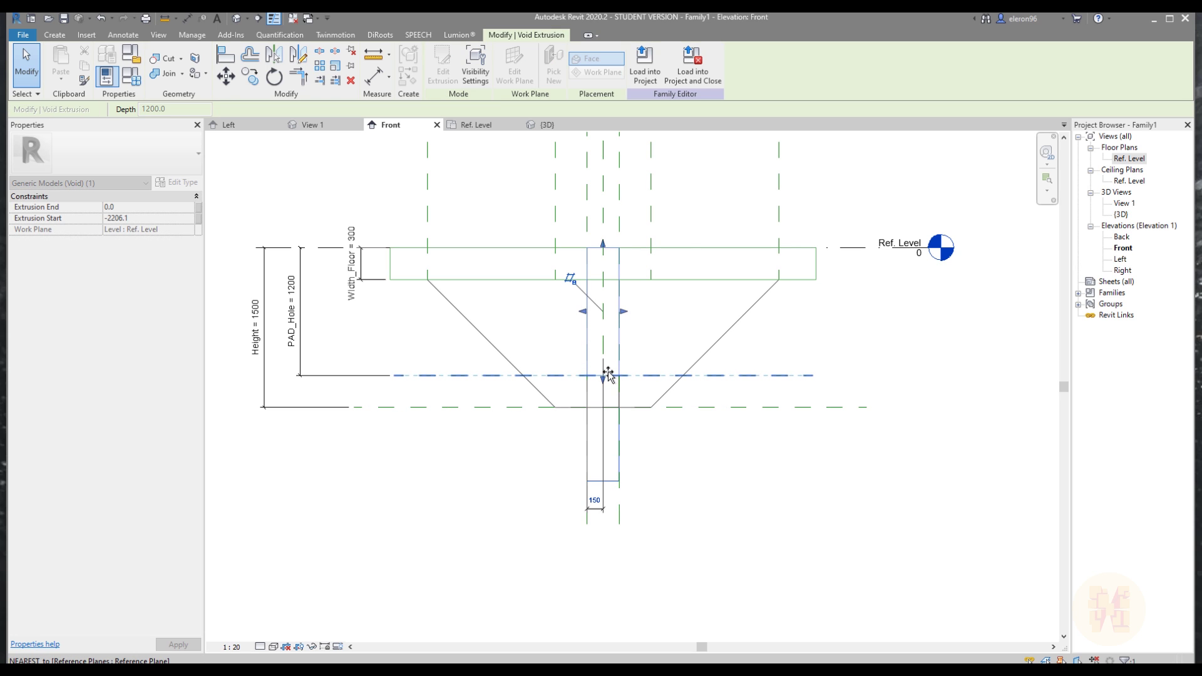
left_click(640, 329)
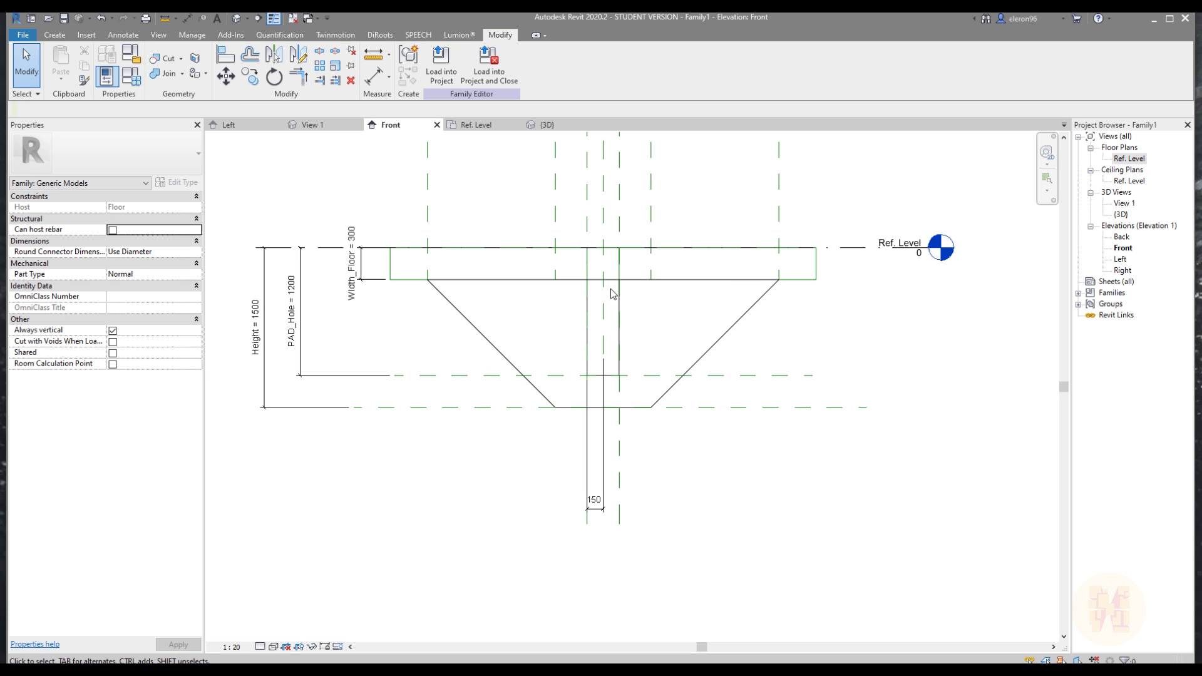
Set the HOL_Width parameter to 600 in the family types, apply it and accept, with the family shown in 3D
left_click(542, 124)
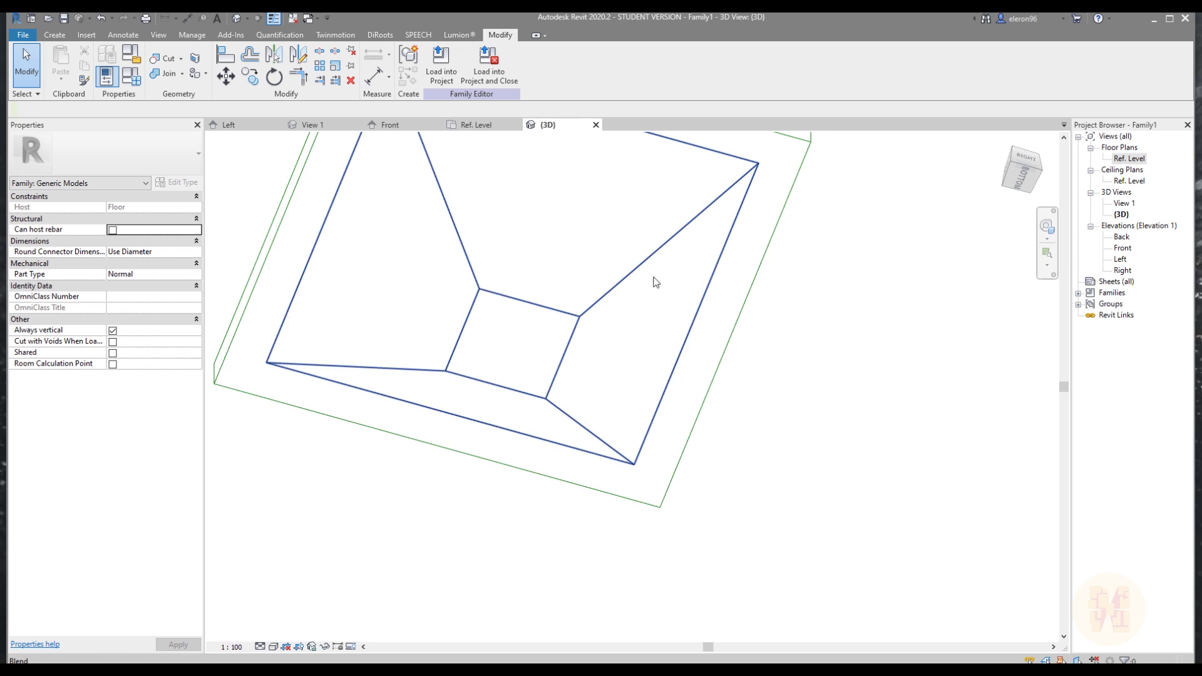
middle_click_drag(759, 512, 271, 284, "shift")
left_click(130, 76)
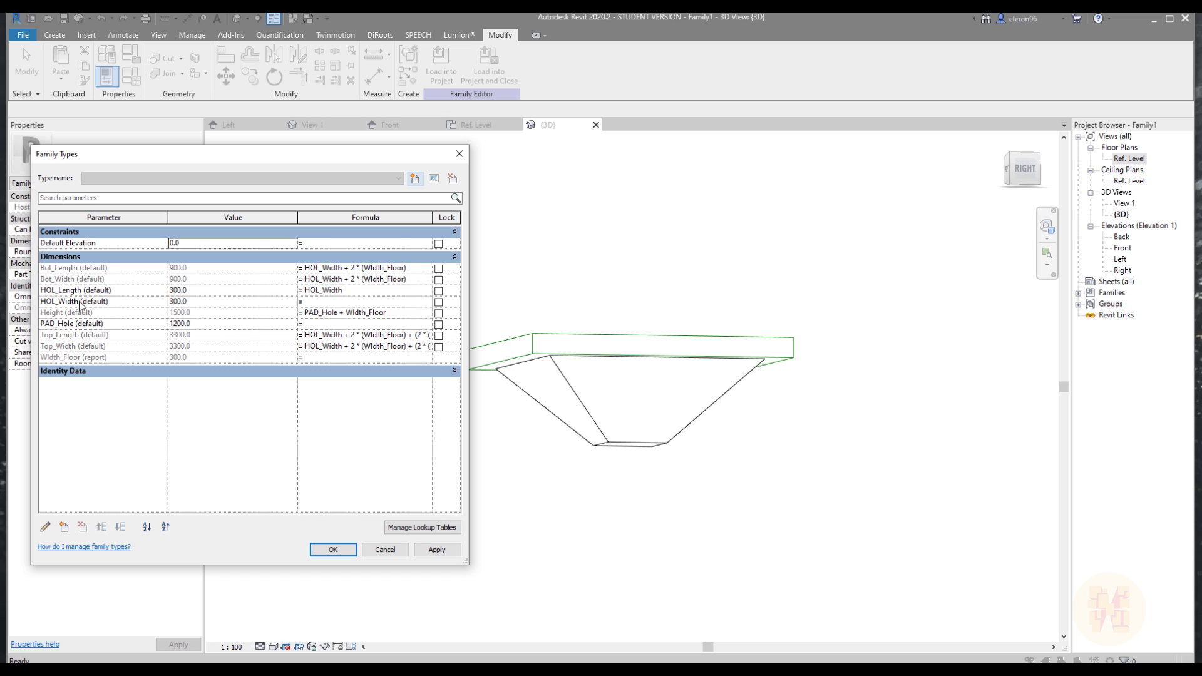
left_click(215, 303)
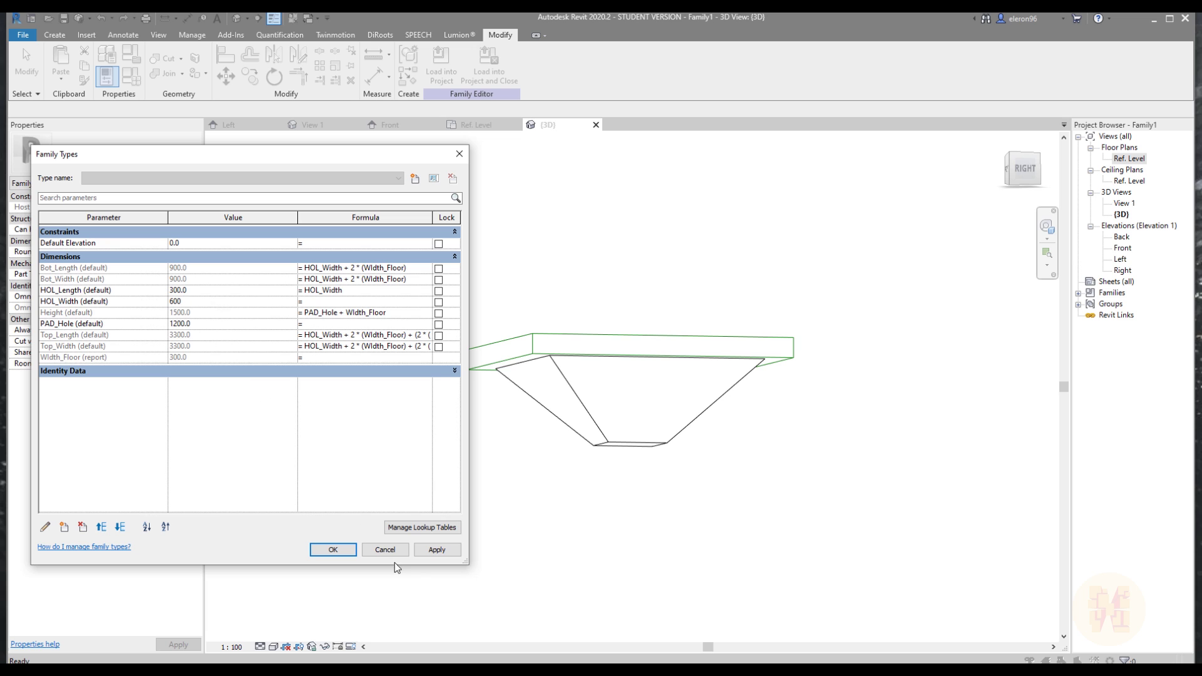
left_click(436, 550)
left_click(333, 549)
Set the PAD_Hole parameter to 900, accept the family types and check the pit and its opening in 3D
middle_click_drag(609, 438, 702, 450, "shift")
scroll(629, 362, "up", 4)
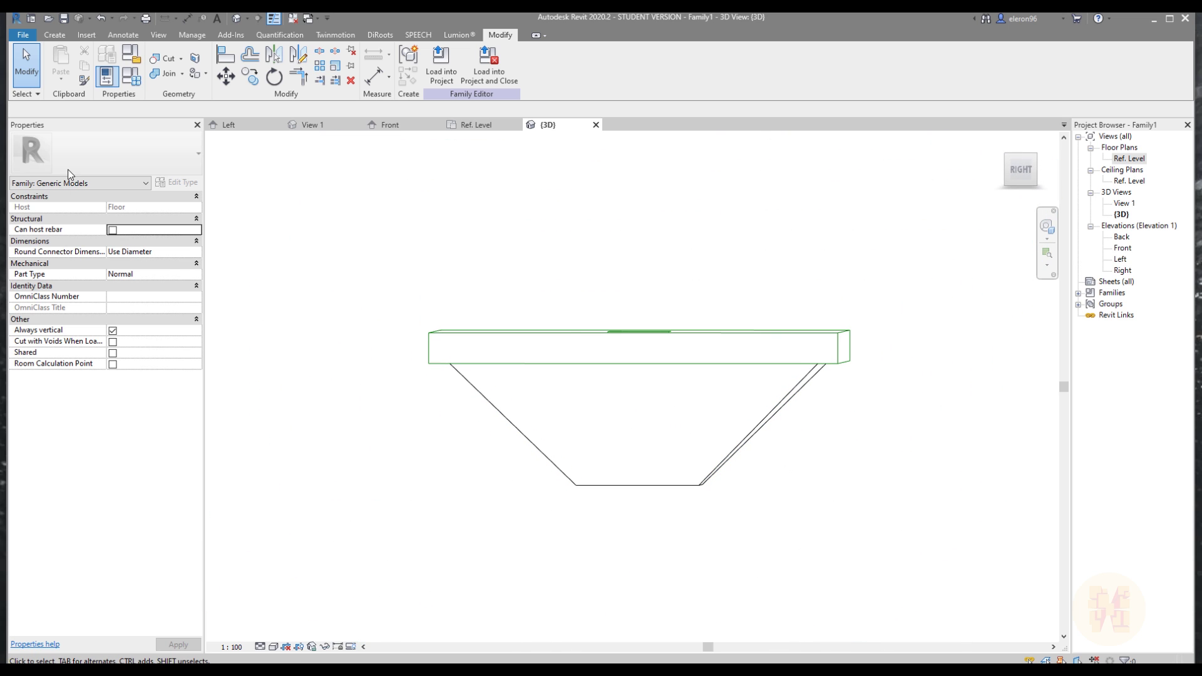
left_click(131, 86)
left_click(211, 326)
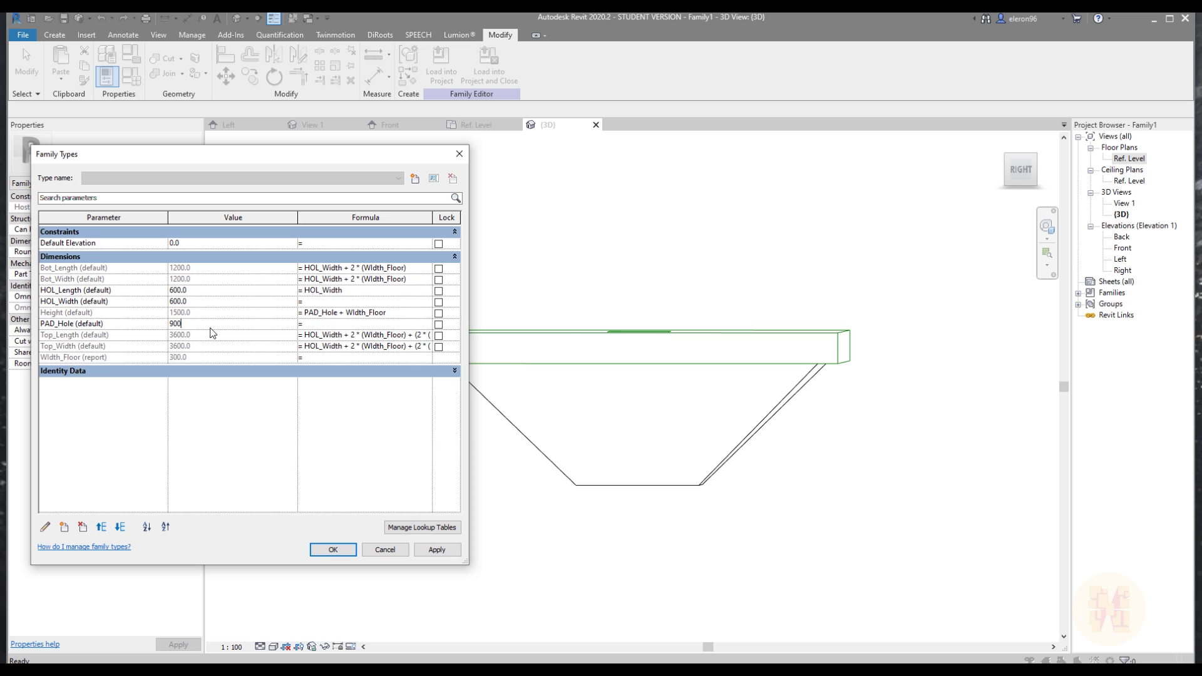
left_click(333, 549)
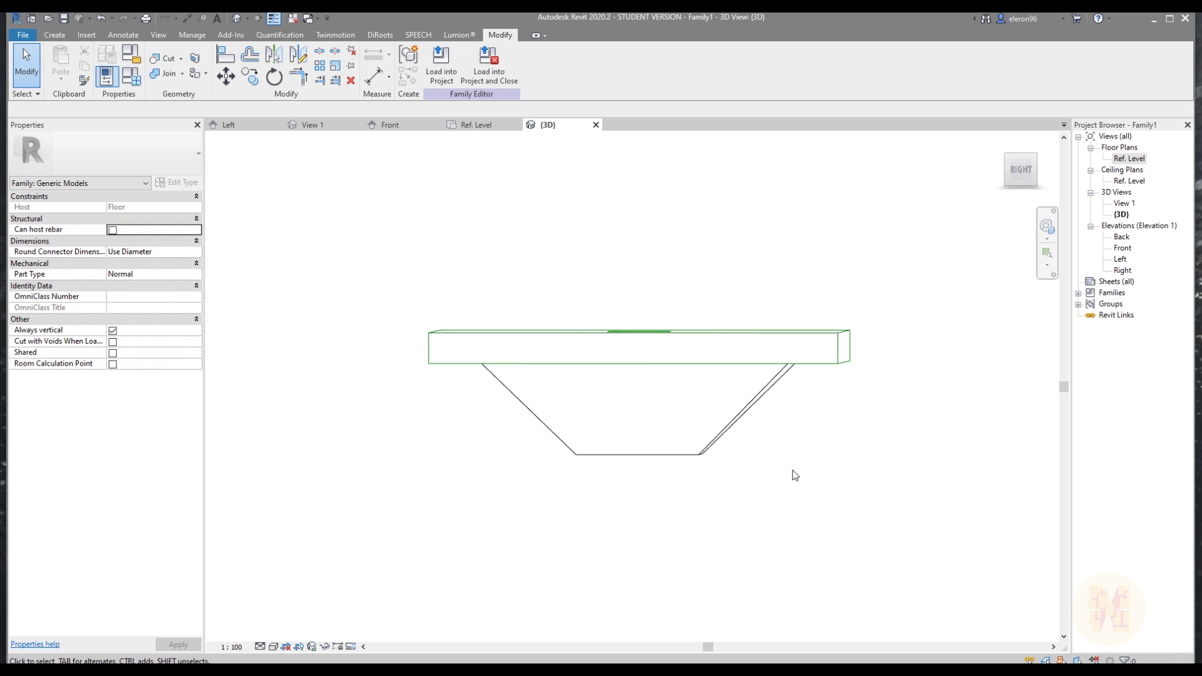
middle_click_drag(814, 413, 726, 432, "shift")
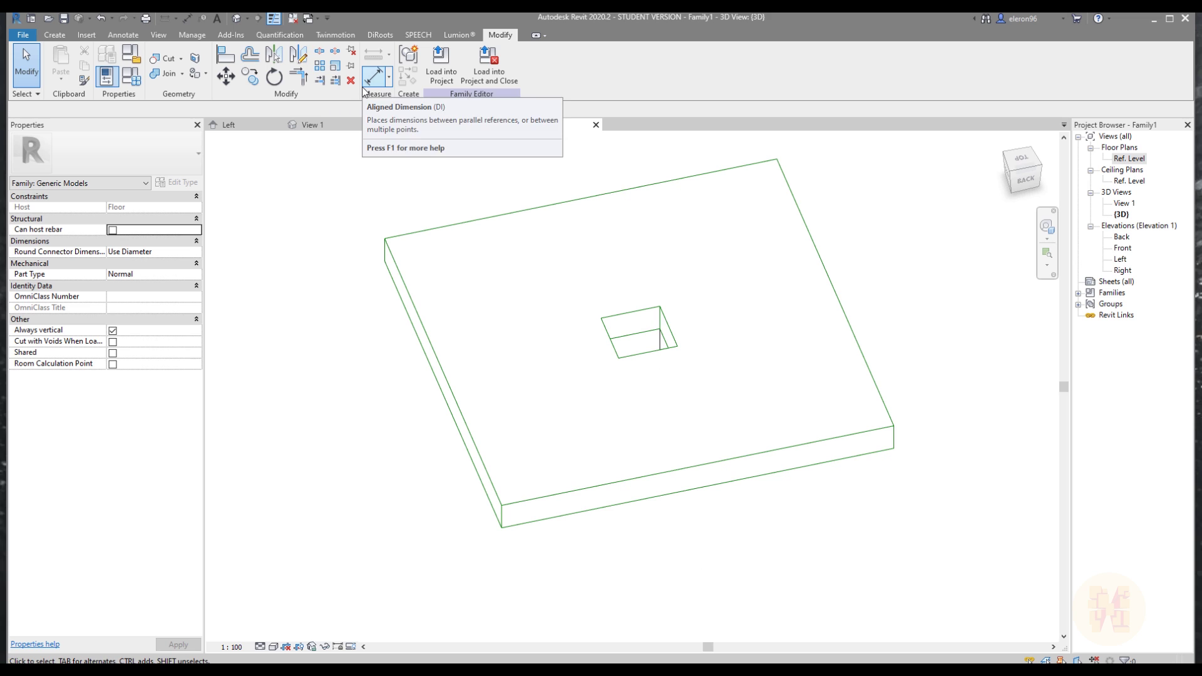
Close the inactive family views and create a new project from a listed project template
left_click(292, 18)
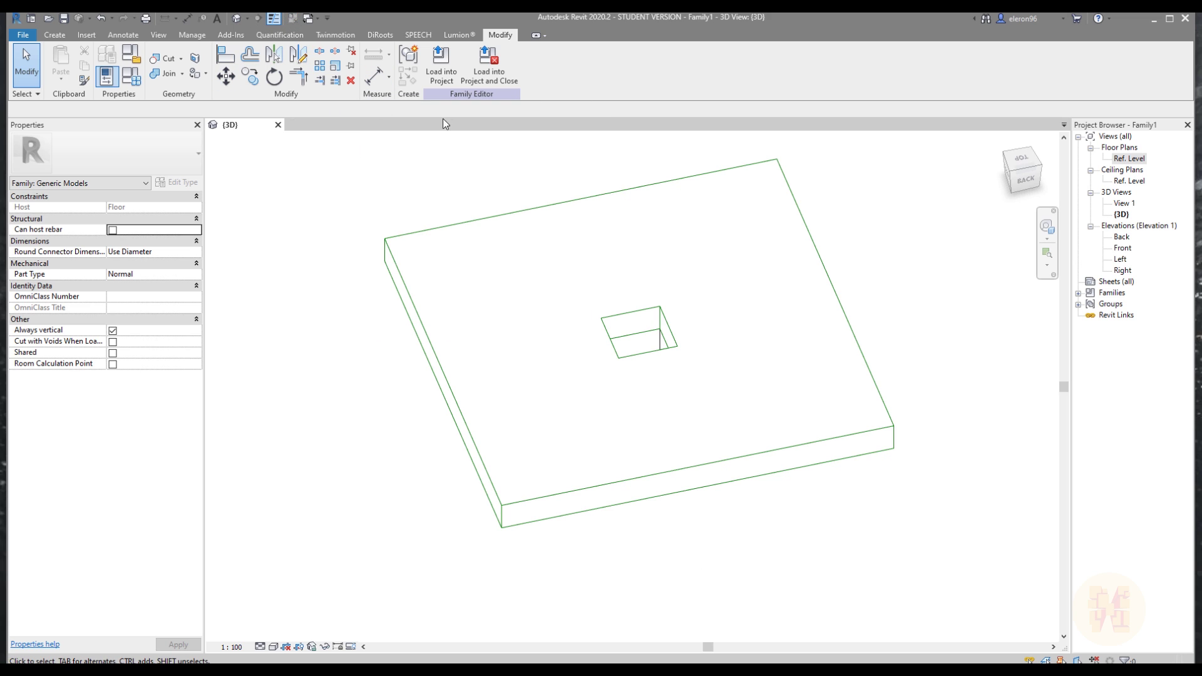
left_click(62, 35)
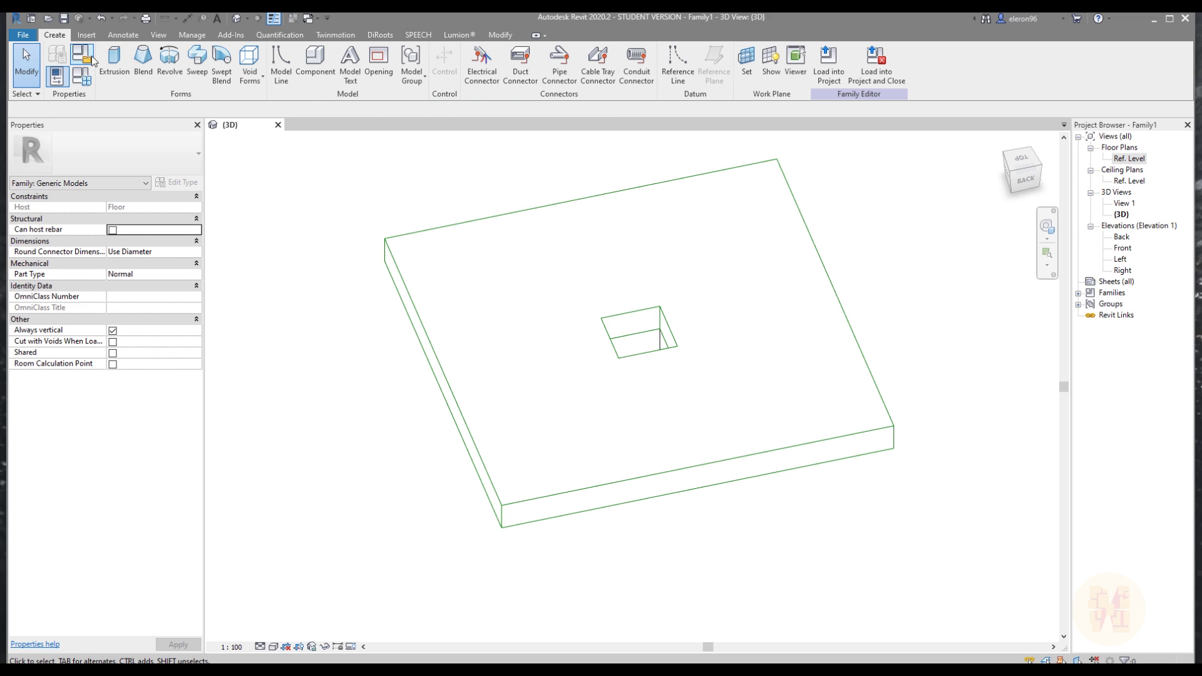
left_click(23, 35)
mouse_move(62, 82)
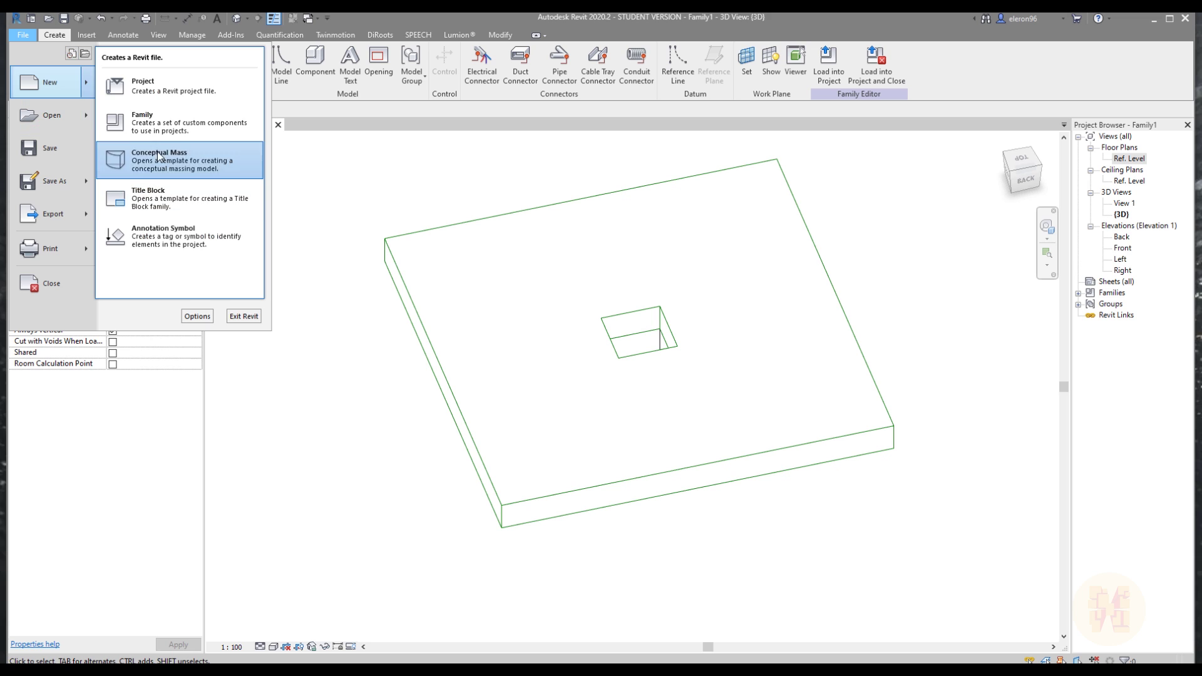
left_click(176, 90)
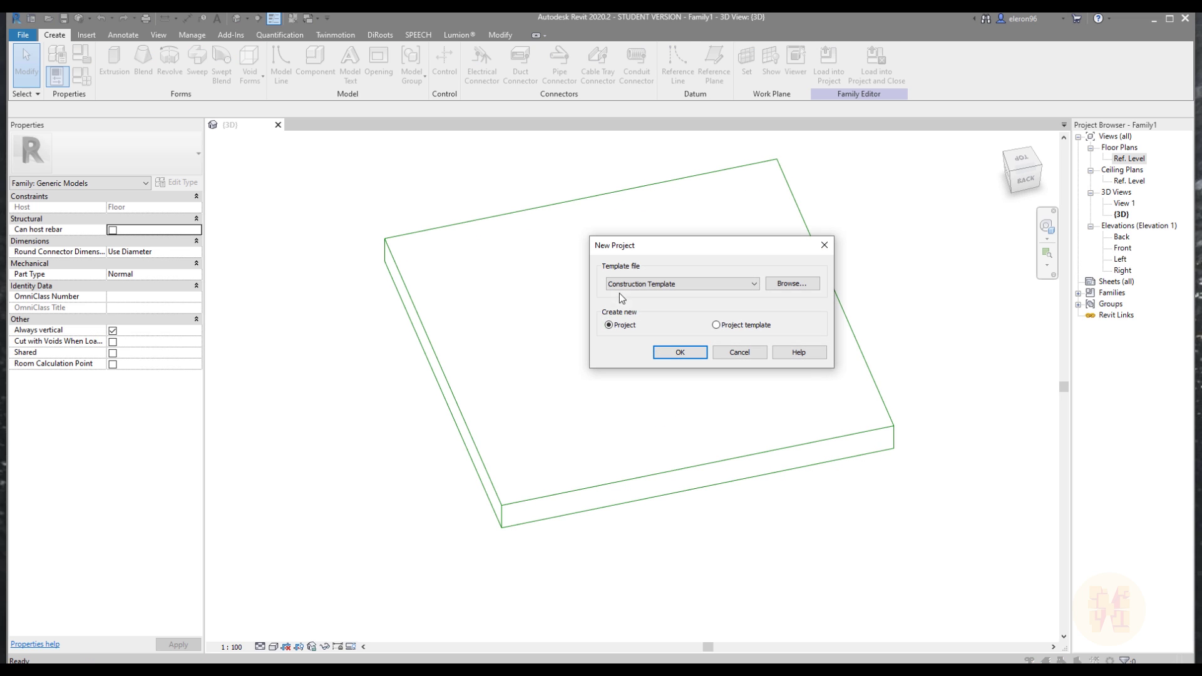
left_click(619, 285)
left_click(638, 312)
left_click(676, 351)
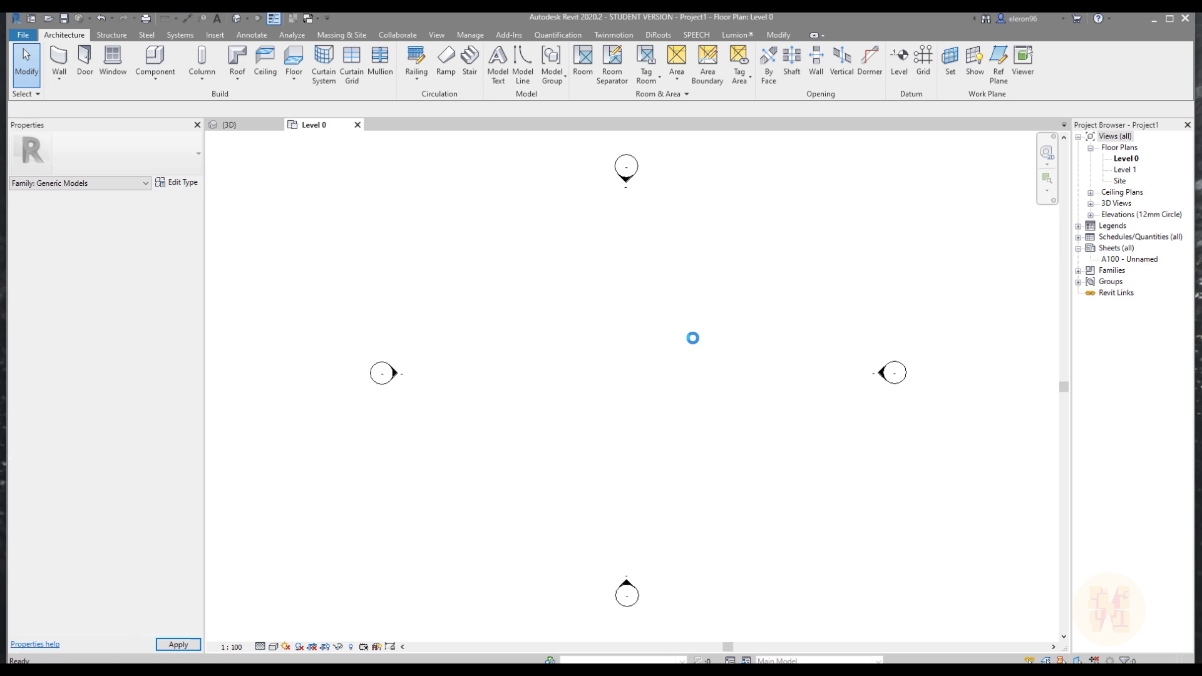
Sketch a rectangular floor of about 10100 by 6100 on Level 0 and finish its boundary
left_click(294, 60)
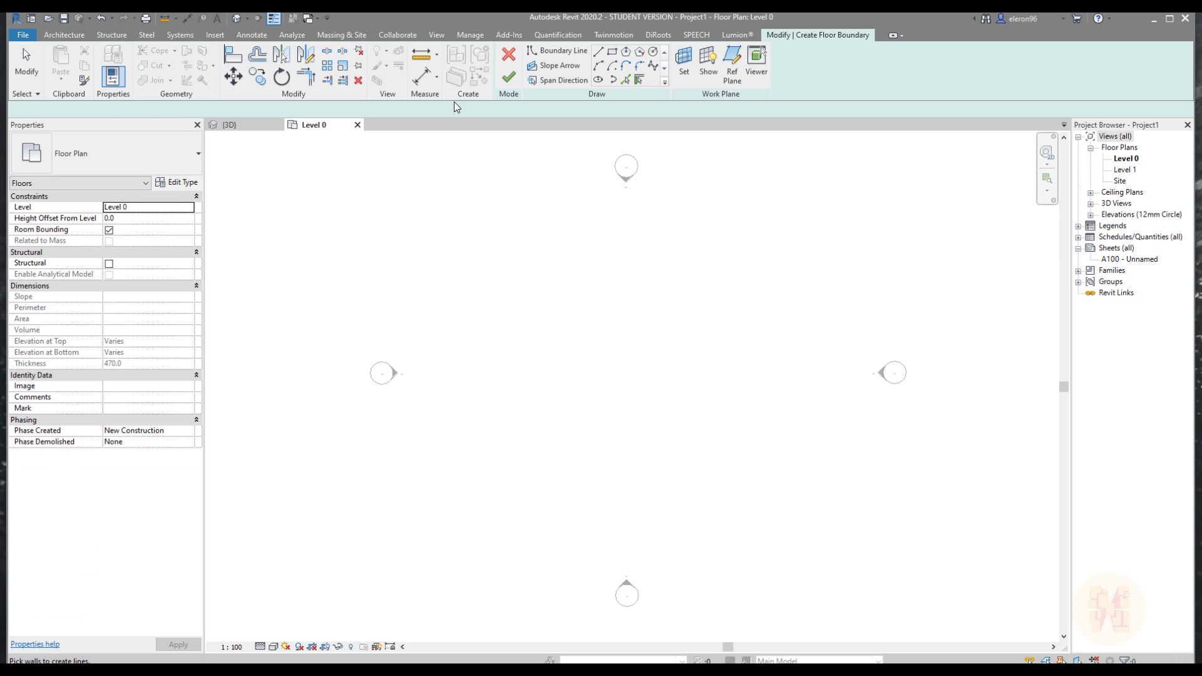
left_click(613, 52)
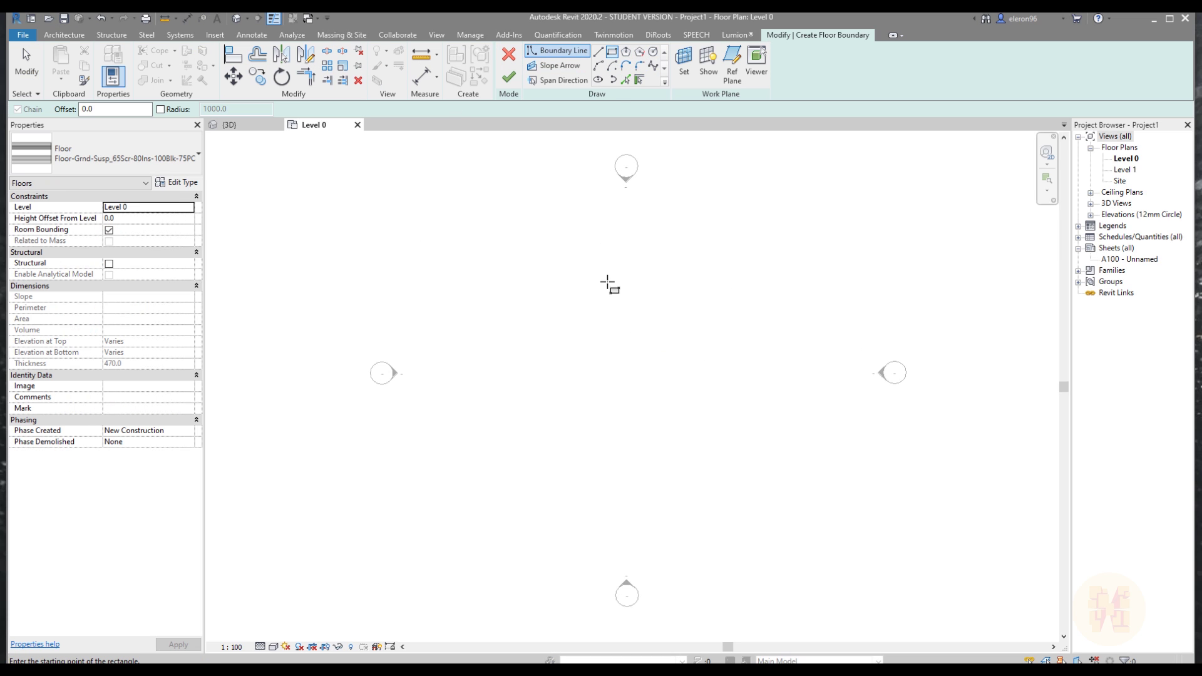
left_click(556, 313)
left_click(743, 424)
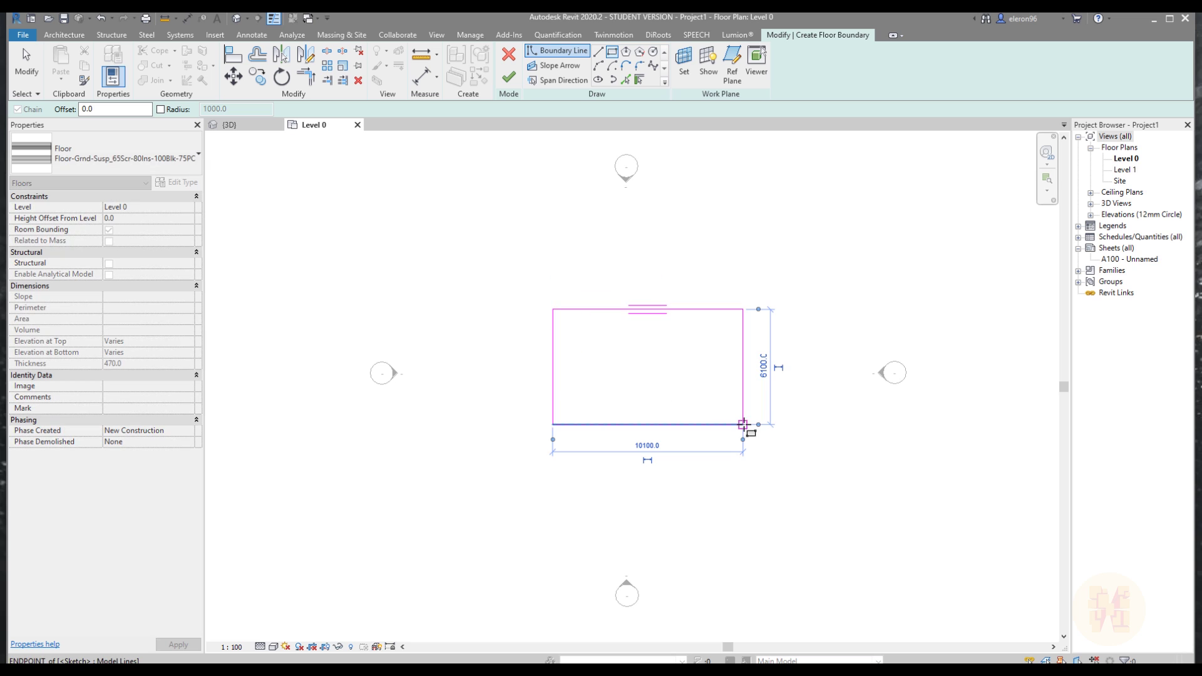
left_click(508, 76)
Load the pit family into the project and place one instance on the floor, left of its centre
left_click(256, 126)
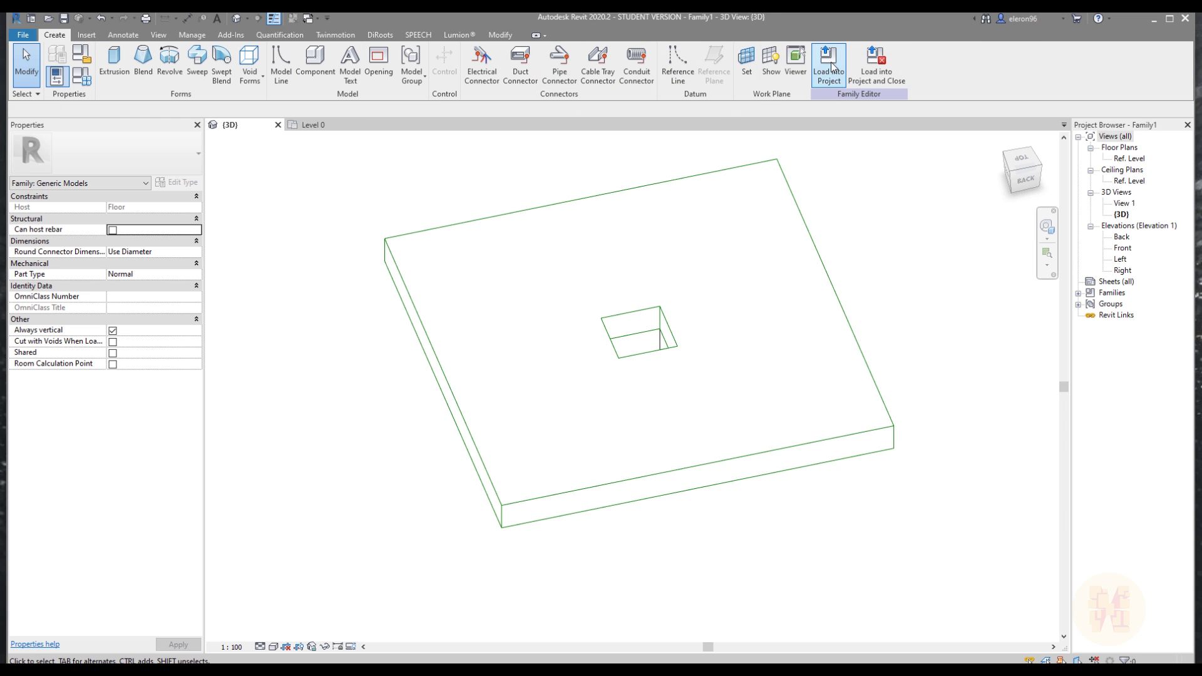
left_click(831, 62)
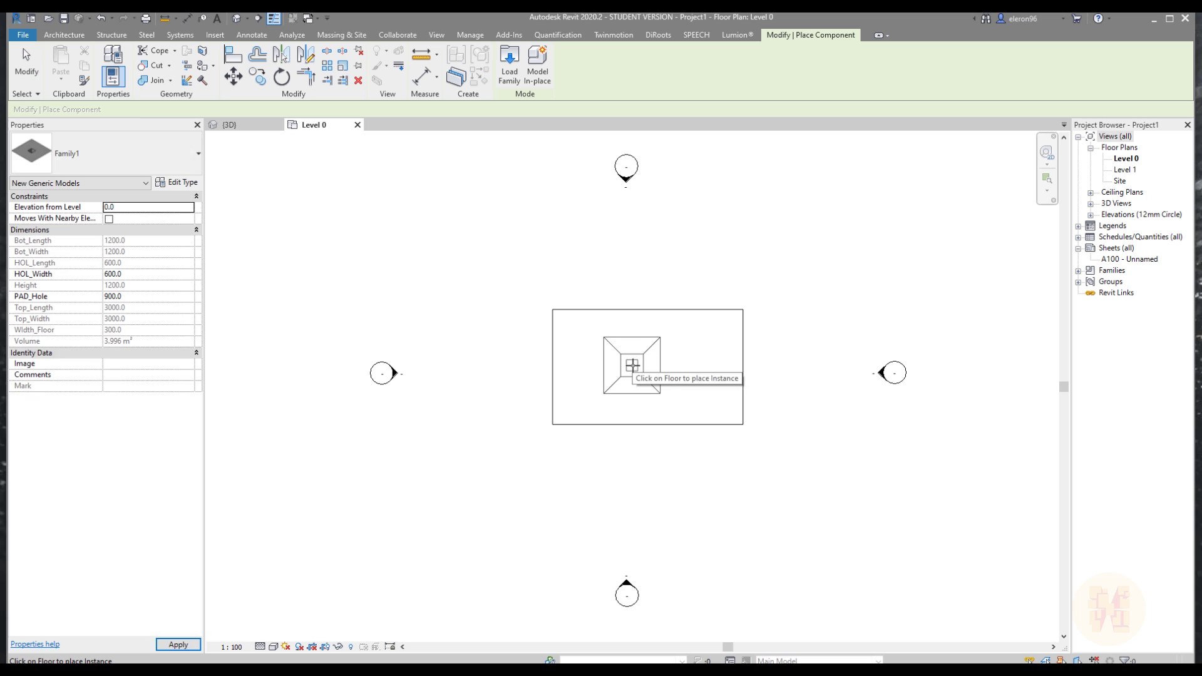
scroll(629, 362, "up", 2)
left_click(590, 370)
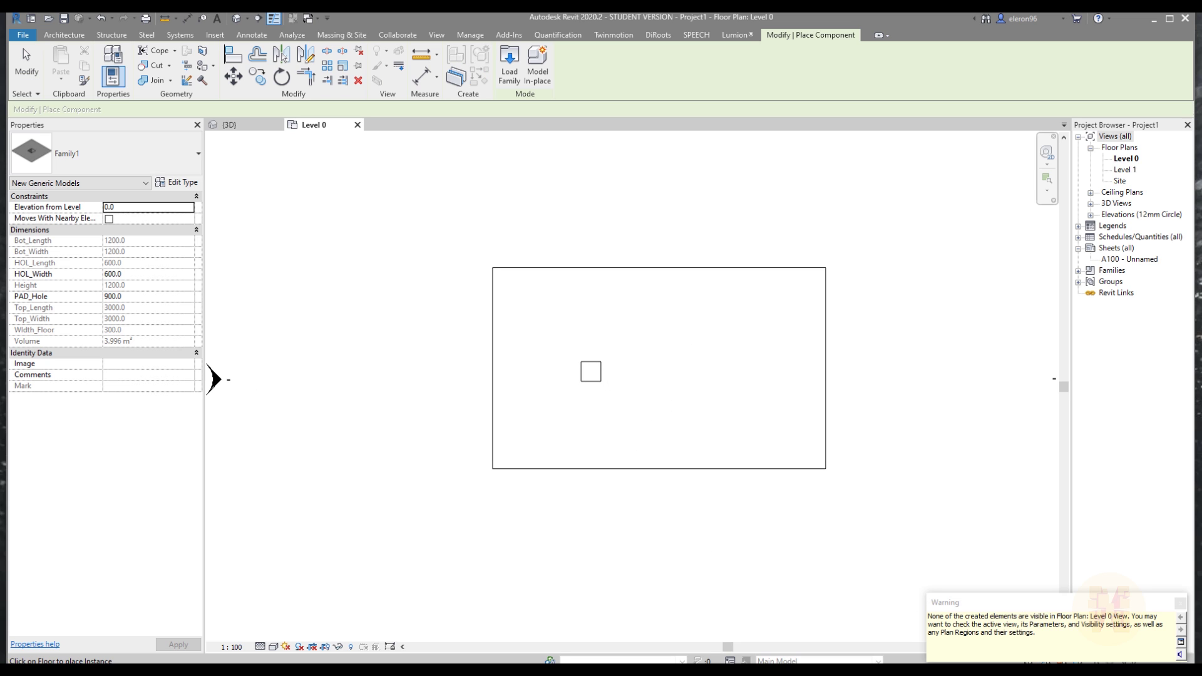
key("Escape")
key("Escape")
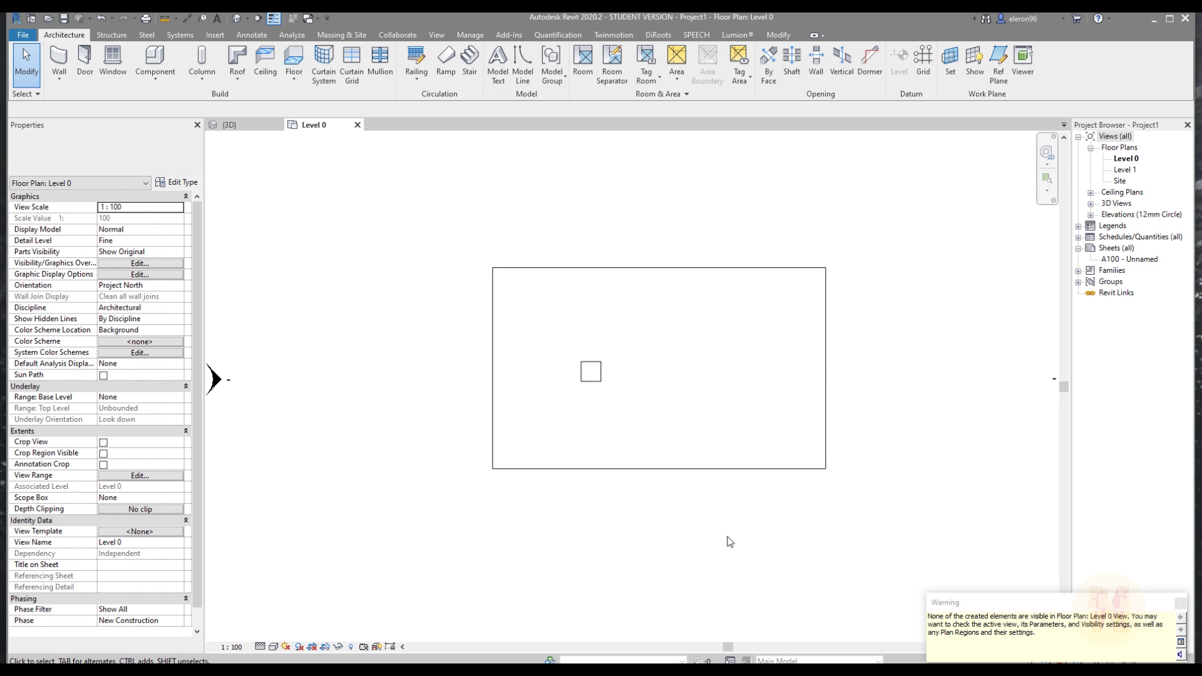
Select the placed pit in the project's 3D view and set its PAD_Hole to 1200
left_click(273, 19)
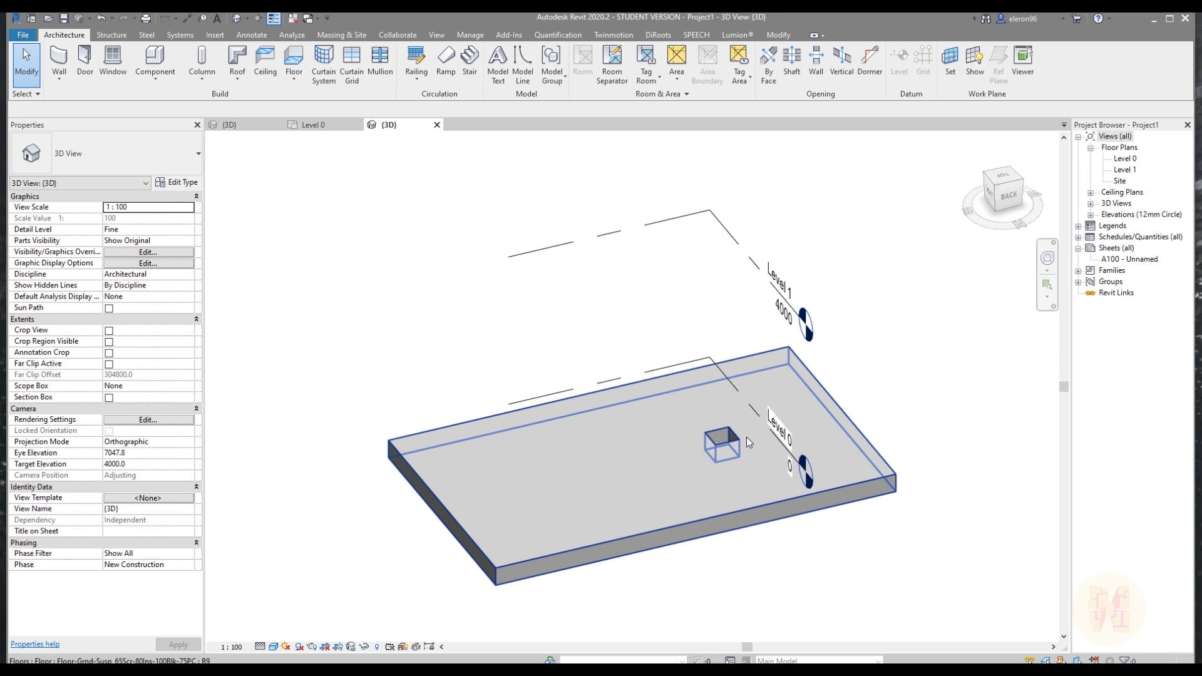
middle_click_drag(744, 453, 729, 523, "shift")
left_click(710, 461)
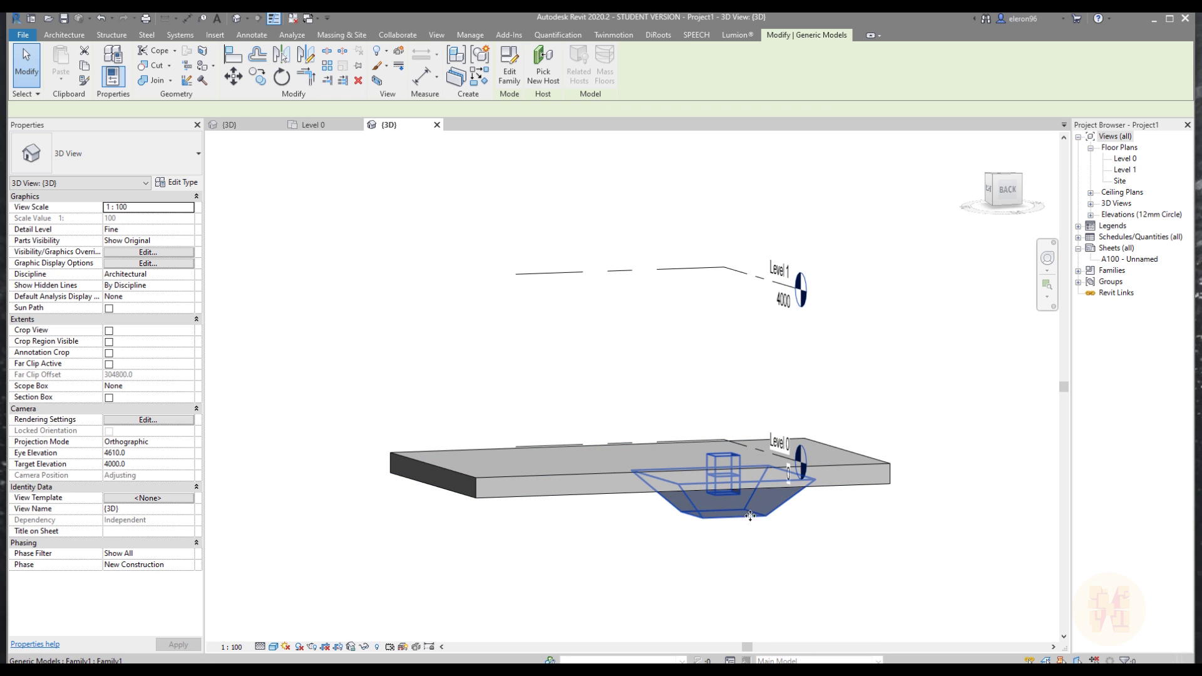
middle_click_drag(902, 338, 858, 402, "shift")
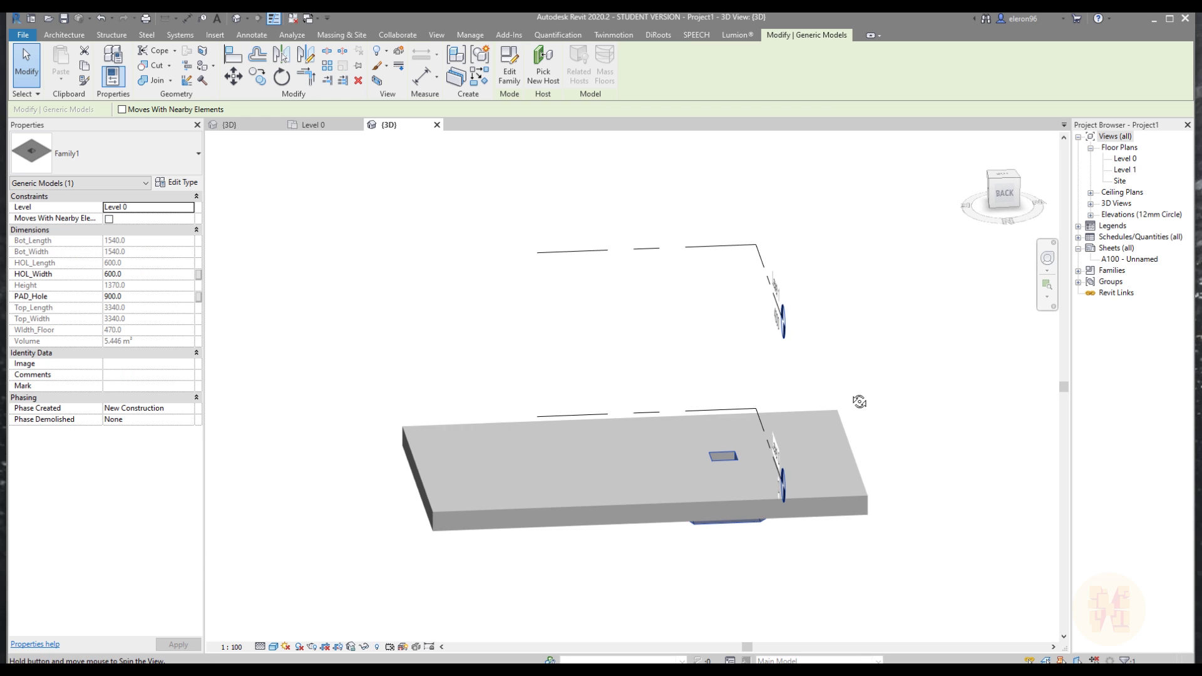
left_click(166, 298)
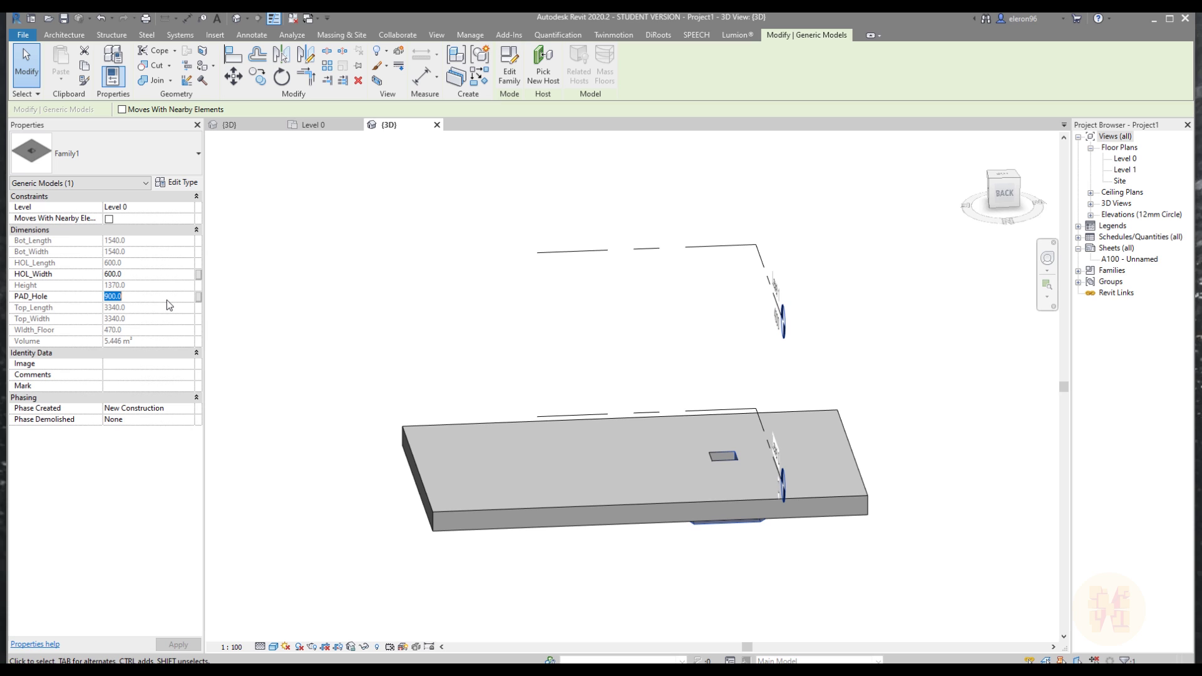
type("1200")
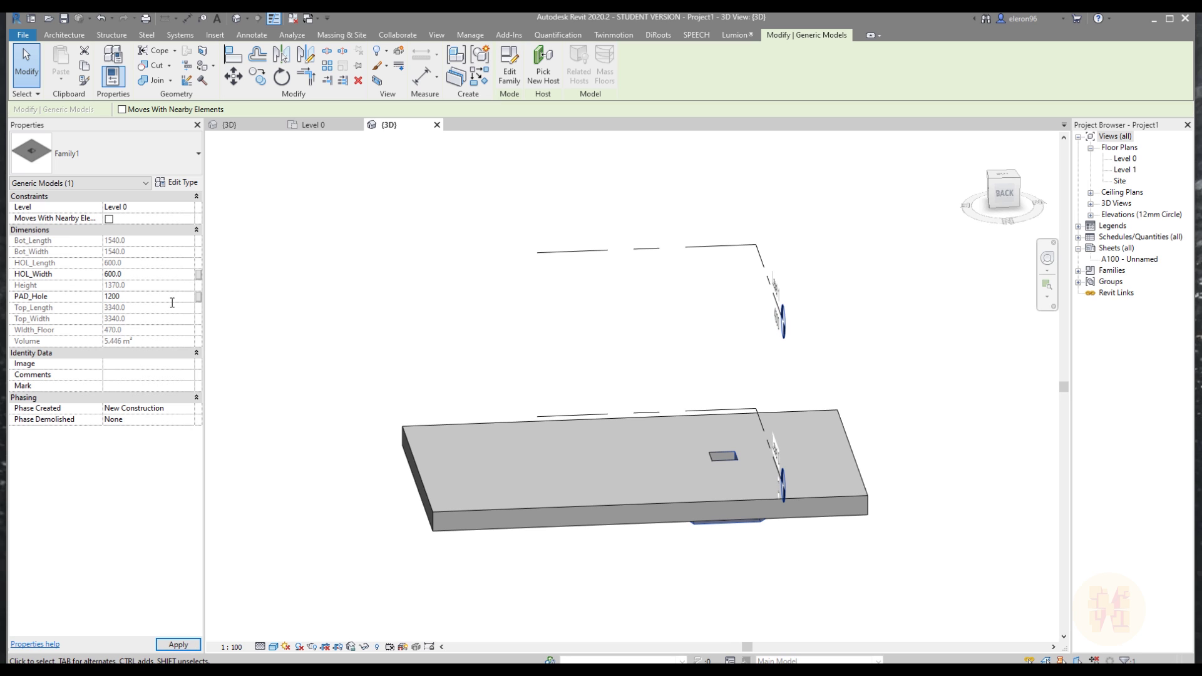
key("Return")
middle_click_drag(899, 566, 901, 416, "shift")
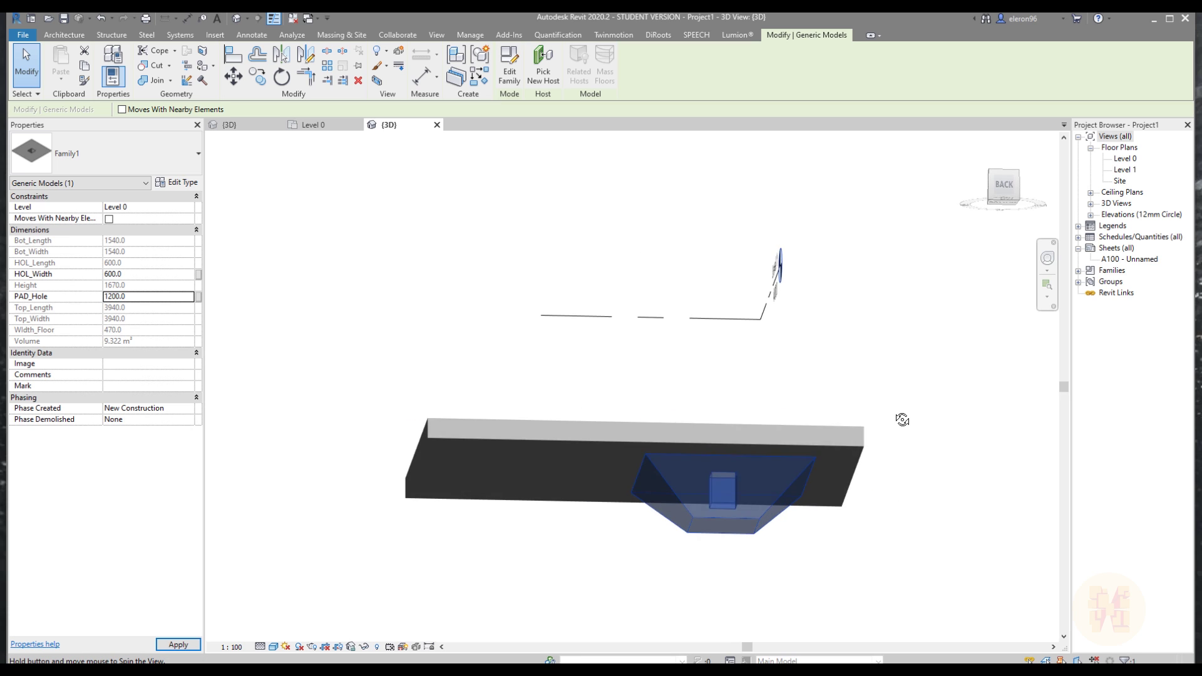
Set the pit instance's HOL_Width to 900 and inspect the pit from below the slab
left_click(143, 274)
type("900")
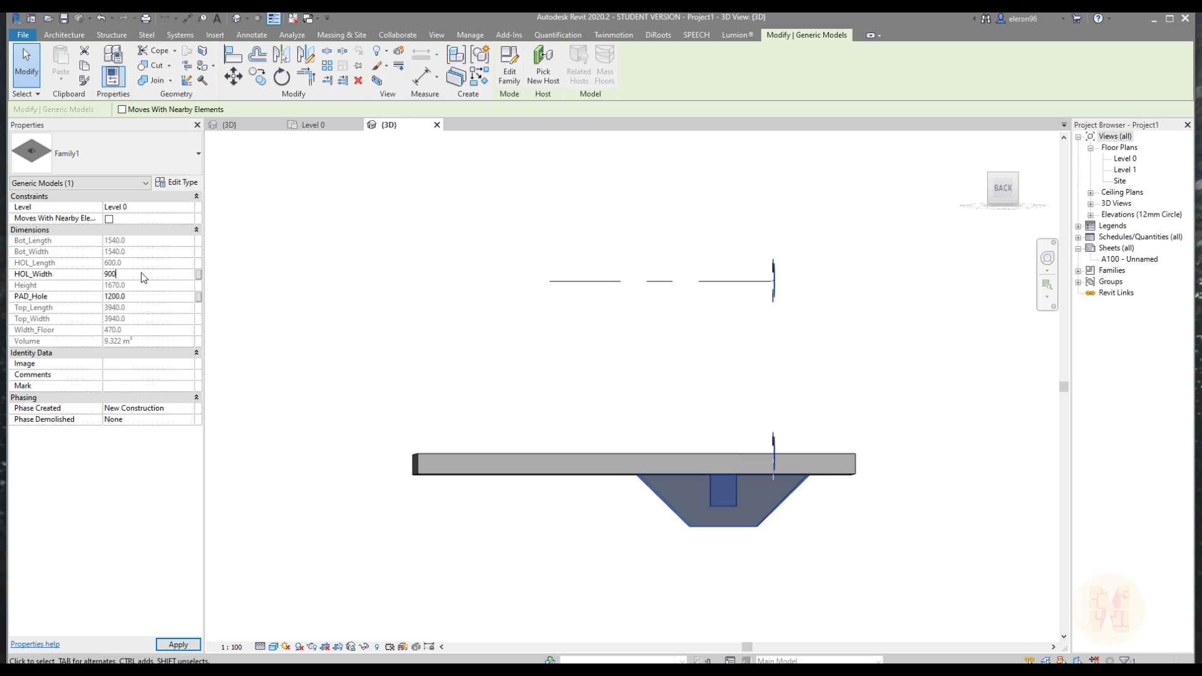
middle_click_drag(723, 371, 626, 519, "shift")
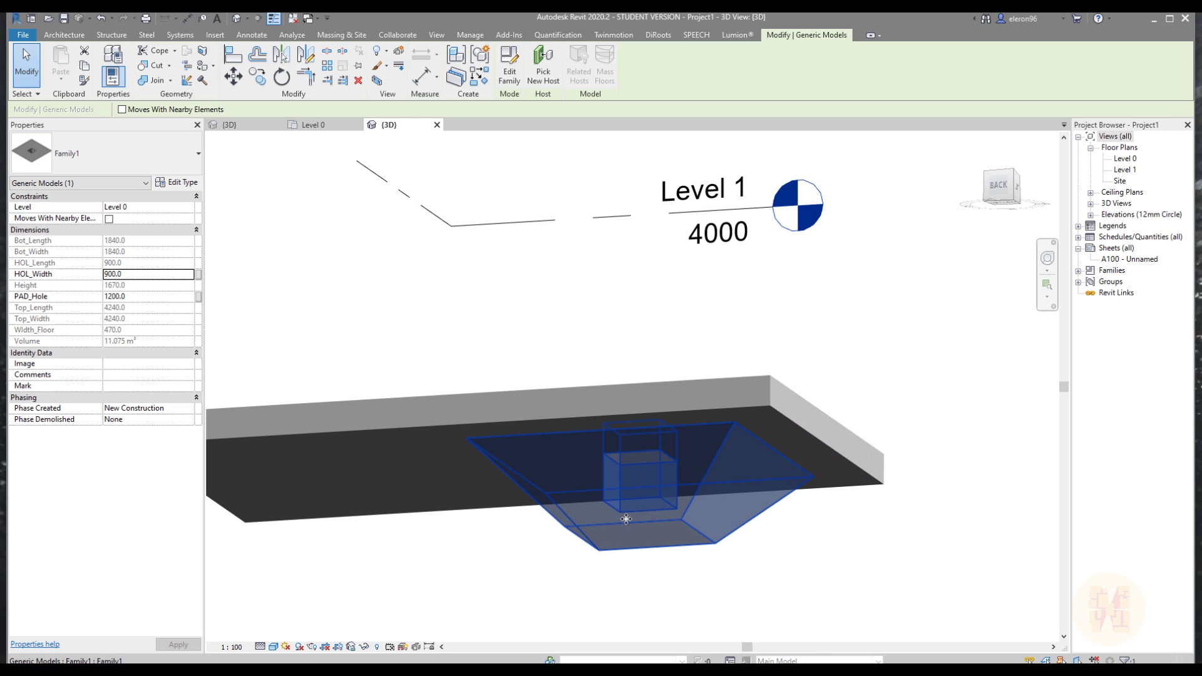
left_click(812, 591)
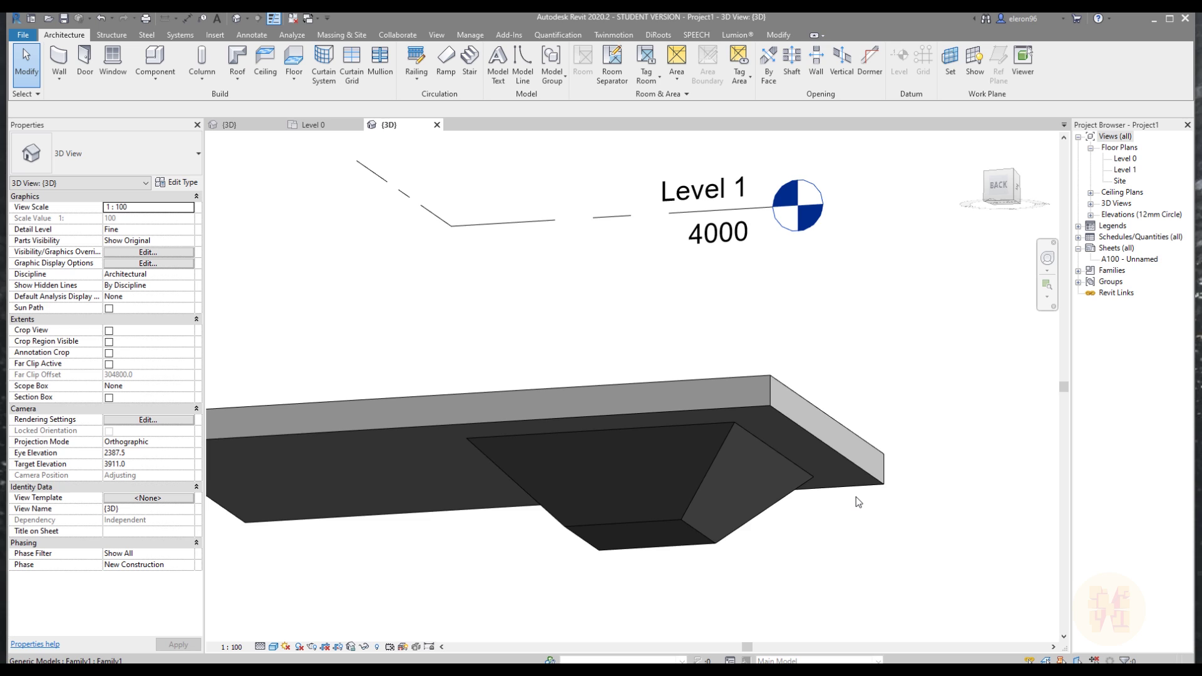
left_click(673, 519)
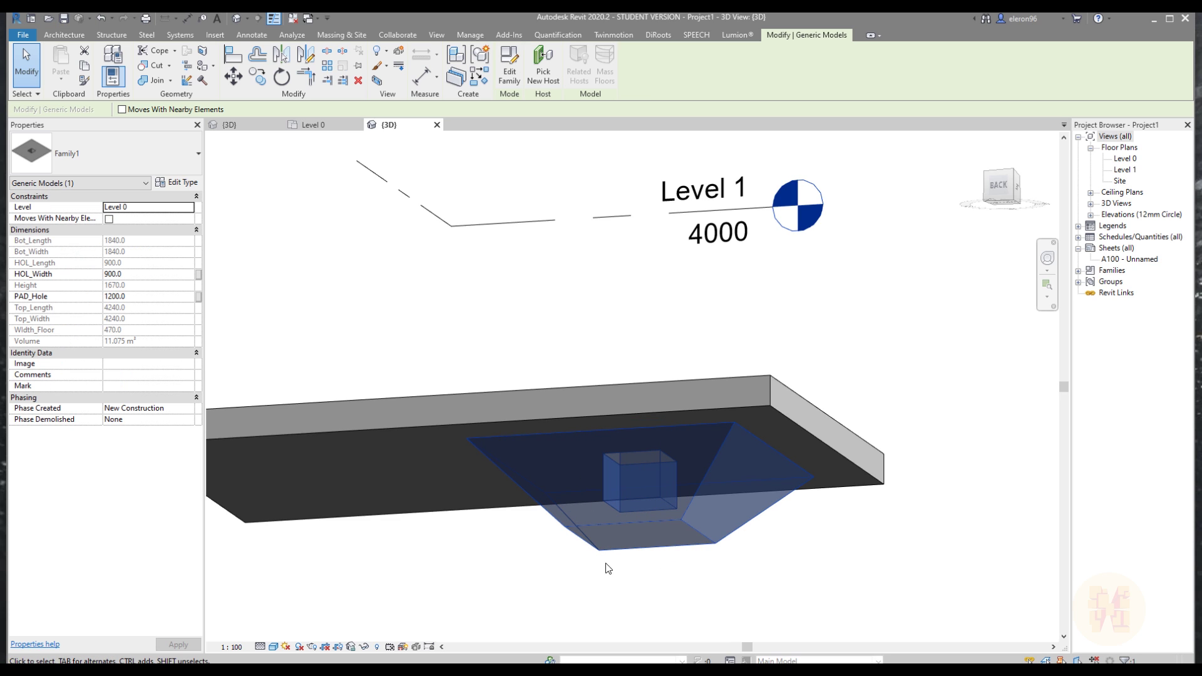
left_click(643, 570)
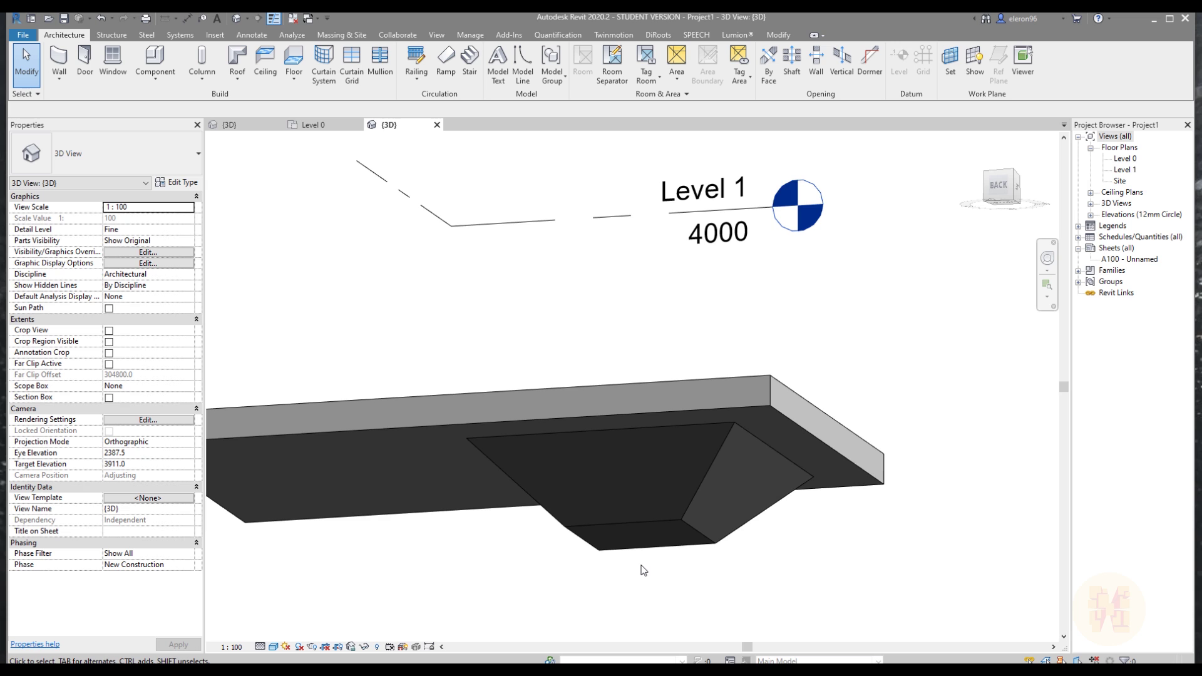